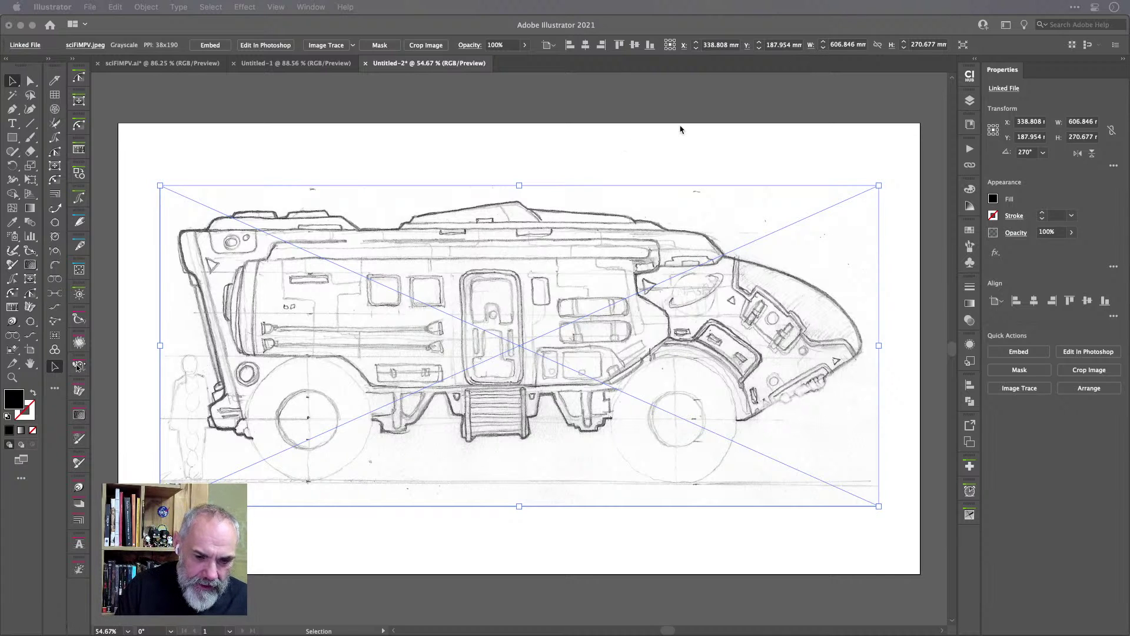
# Open the recent document DB Lifter Blueprint.ai.
pyautogui.click(91, 7)
pyautogui.moveTo(140, 65)
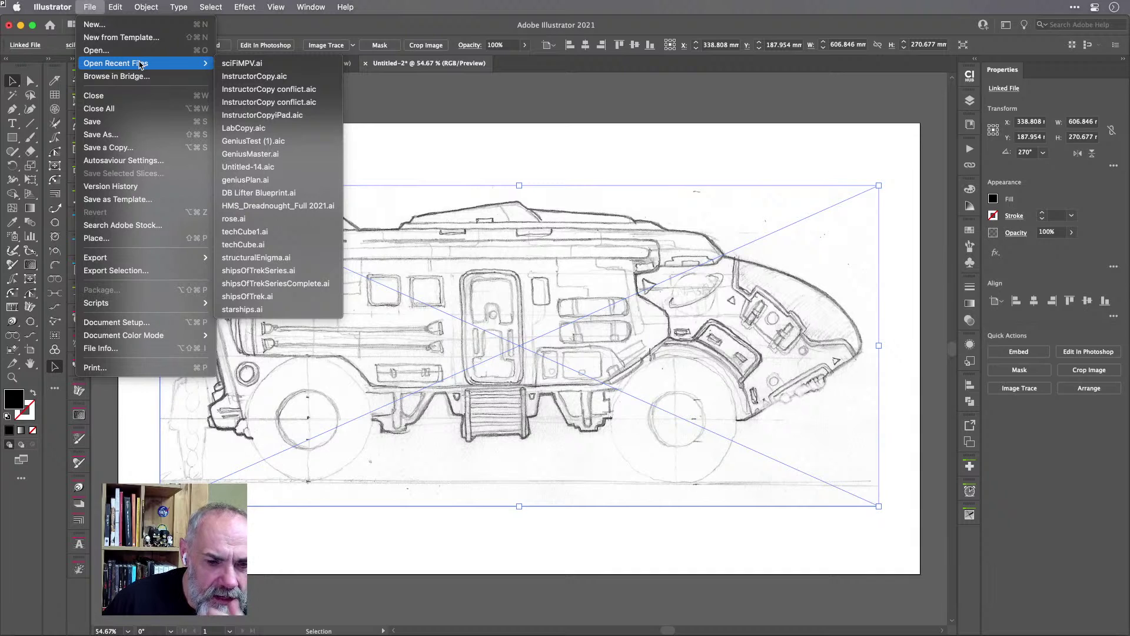
pyautogui.click(296, 199)
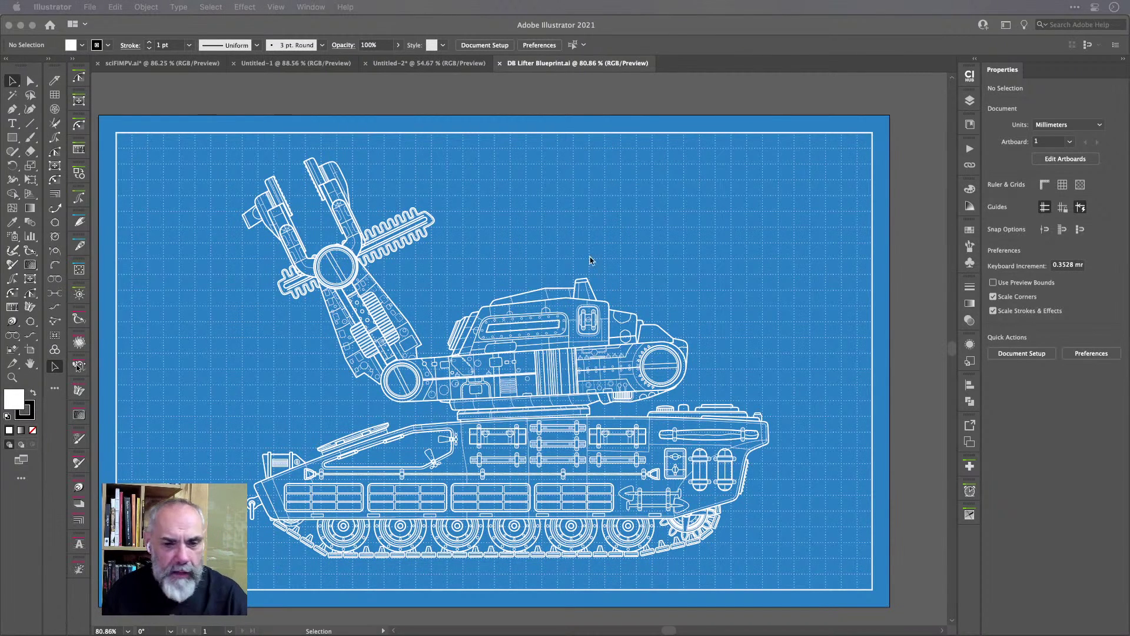
# Shift the linked tank artwork slightly to the left on the blueprint background, and undo the move.
pyautogui.click(566, 332)
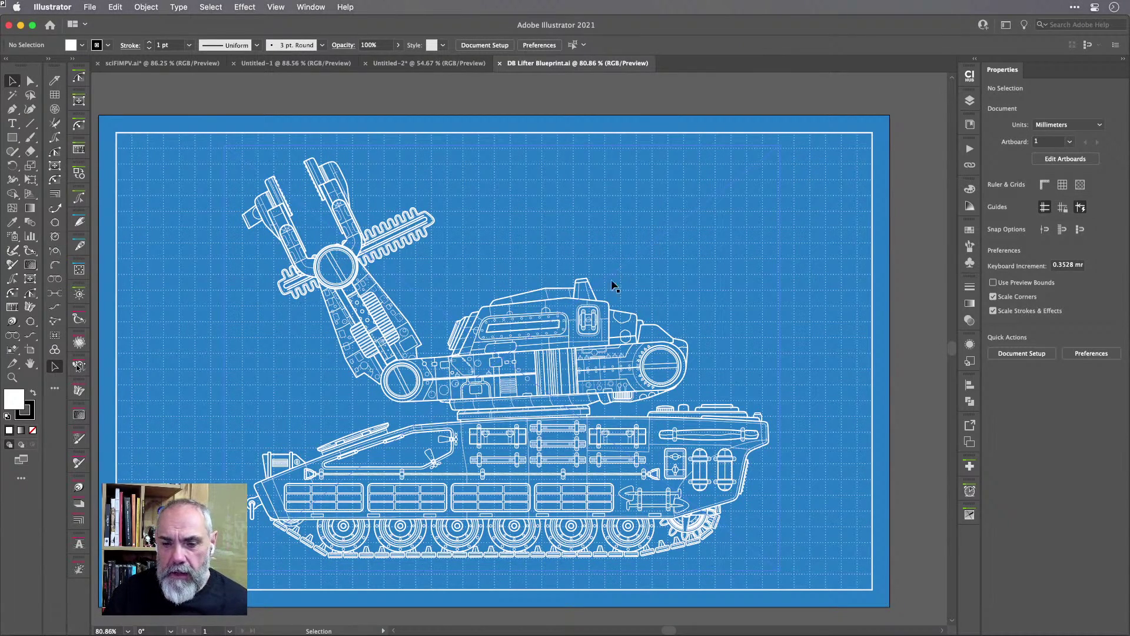
pyautogui.moveTo(600, 318)
pyautogui.mouseDown()
pyautogui.moveTo(733, 297)
pyautogui.moveTo(580, 293)
pyautogui.moveTo(701, 289)
pyautogui.moveTo(612, 248)
pyautogui.moveTo(625, 295)
pyautogui.moveTo(559, 314)
pyautogui.moveTo(583, 318)
pyautogui.mouseUp()
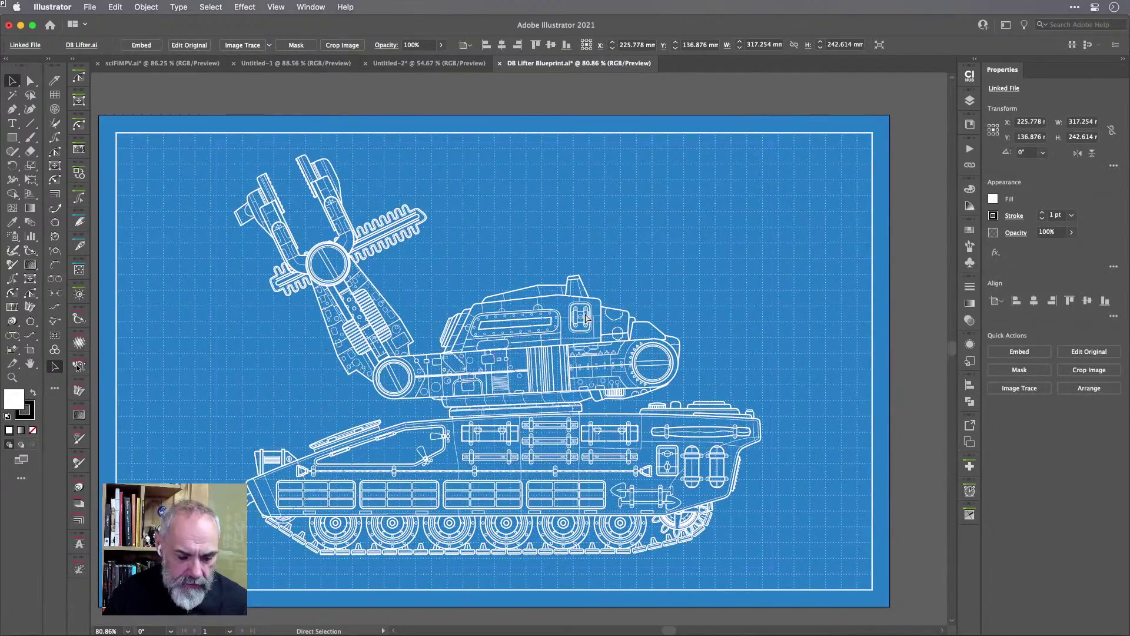
pyautogui.press('super+z')
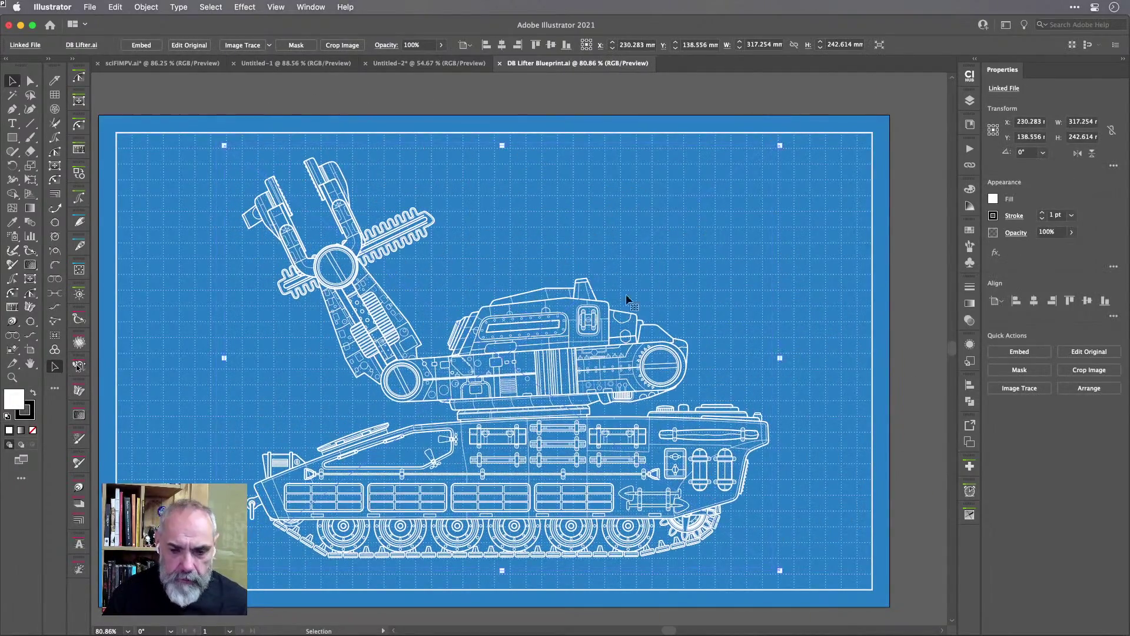
# Open the linked DB Lifter.ai artwork for editing, inspect its white linework in Outline view, and compare it with the blueprint document.
pyautogui.keyDown('alt'); pyautogui.doubleClick(554, 353); pyautogui.keyUp('alt')
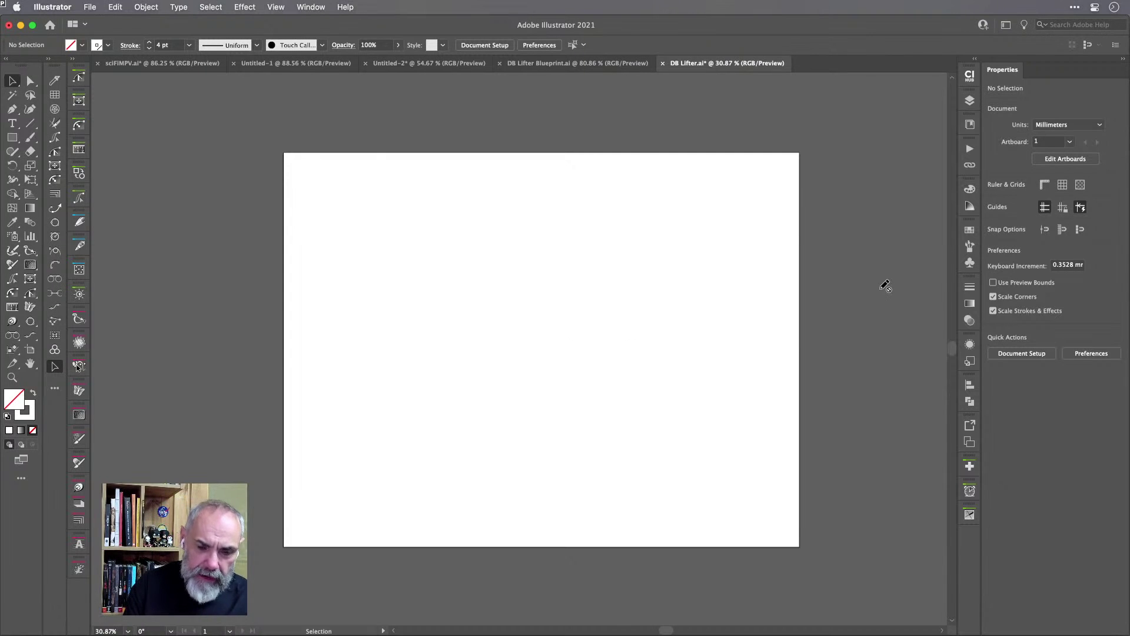
pyautogui.press('super+y')
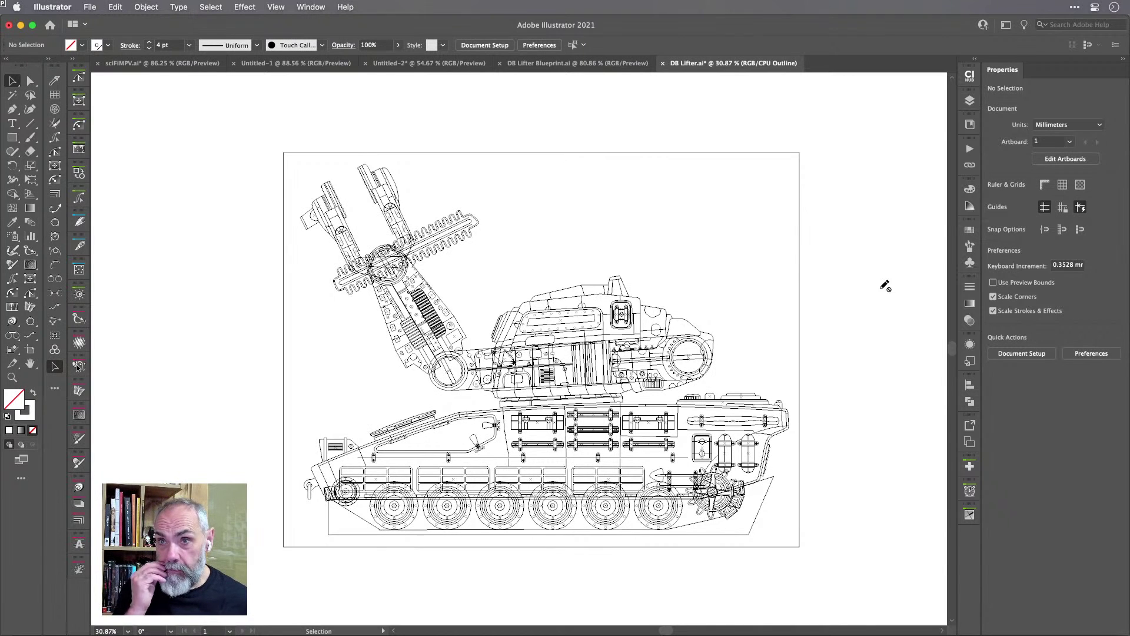
pyautogui.press('super+y')
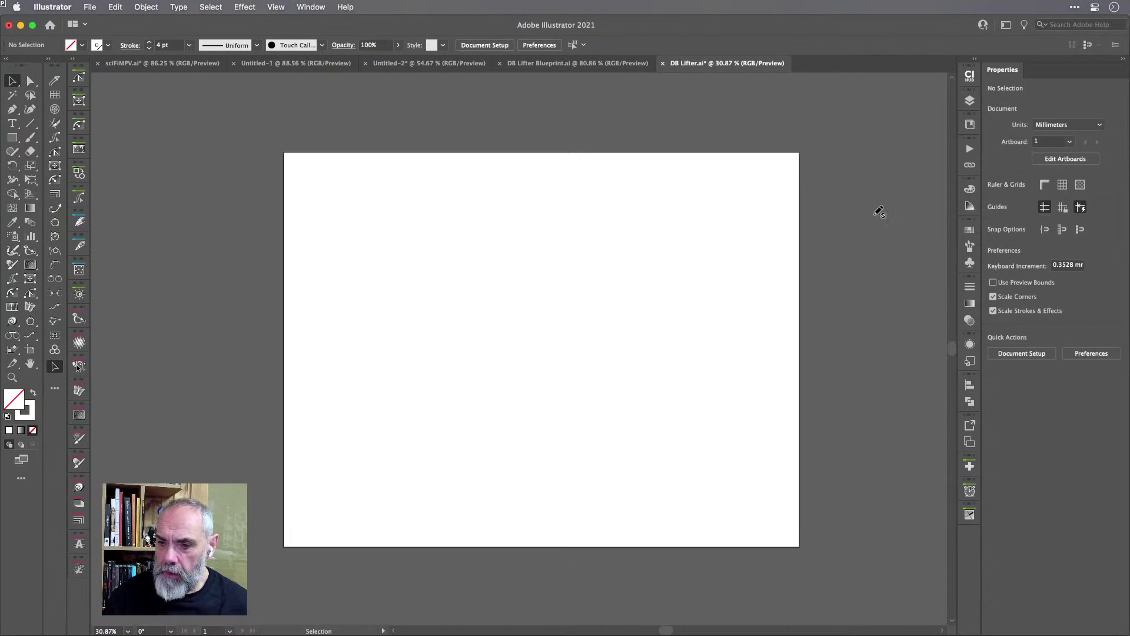
pyautogui.click(533, 65)
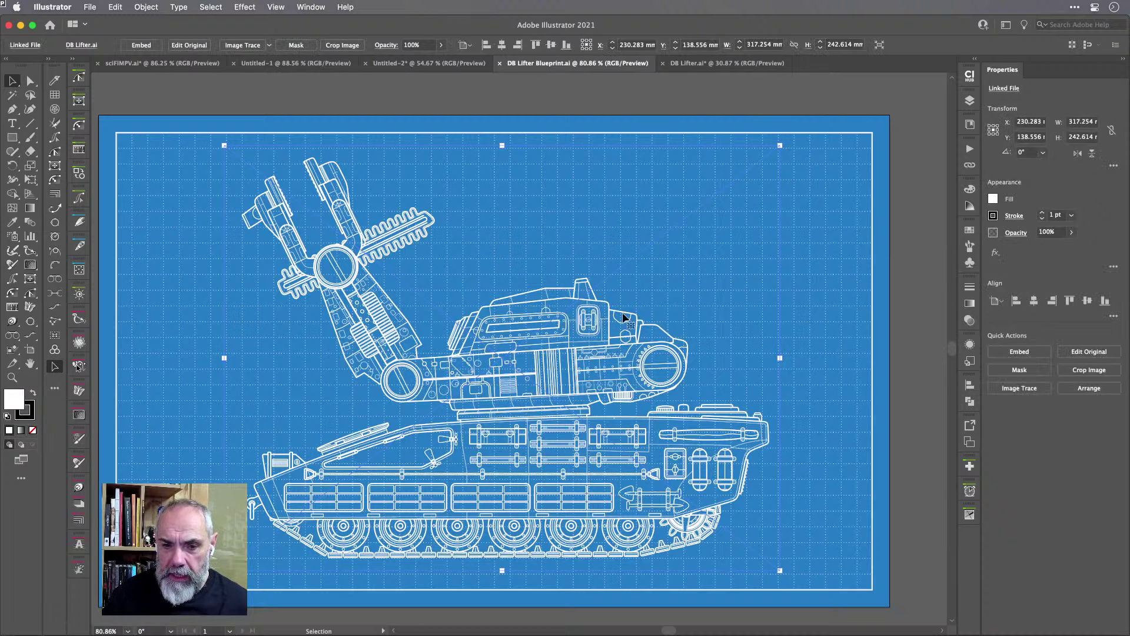
pyautogui.click(719, 64)
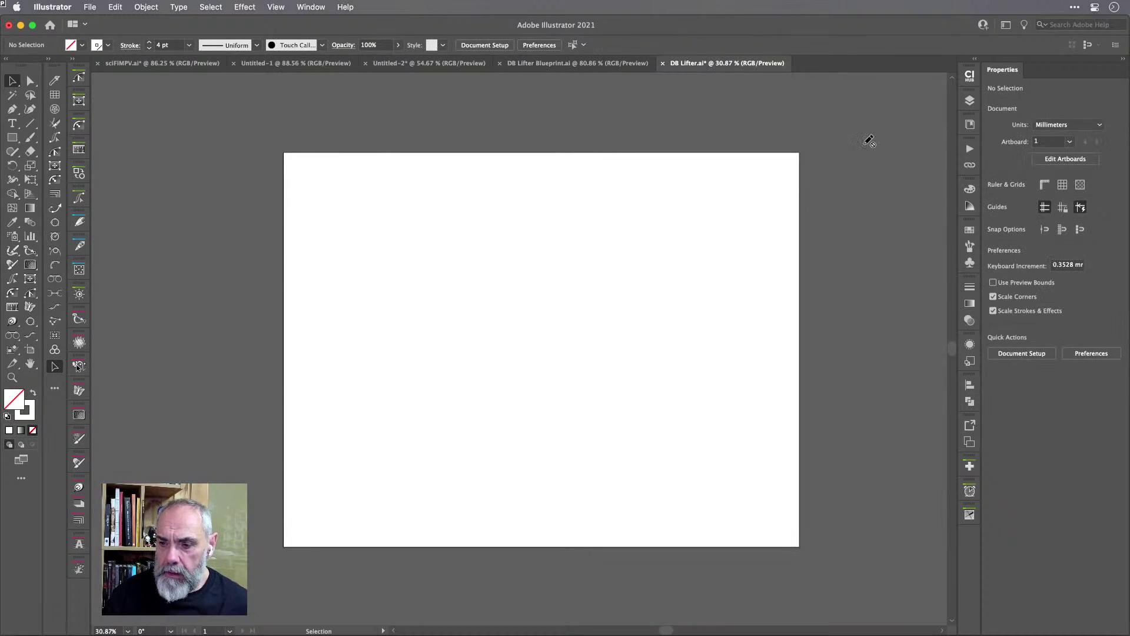
# Preview the global swatch 2white as blue with RGB values 42, 52, 255 on the artwork, and cancel the change.
pyautogui.click(969, 232)
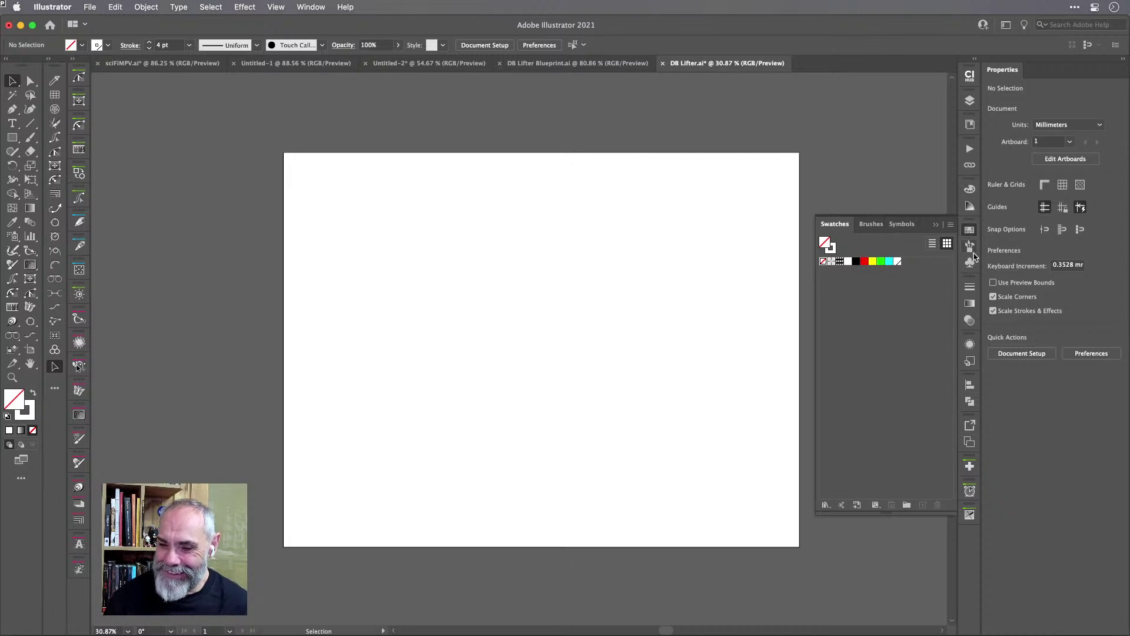
pyautogui.doubleClick(897, 261)
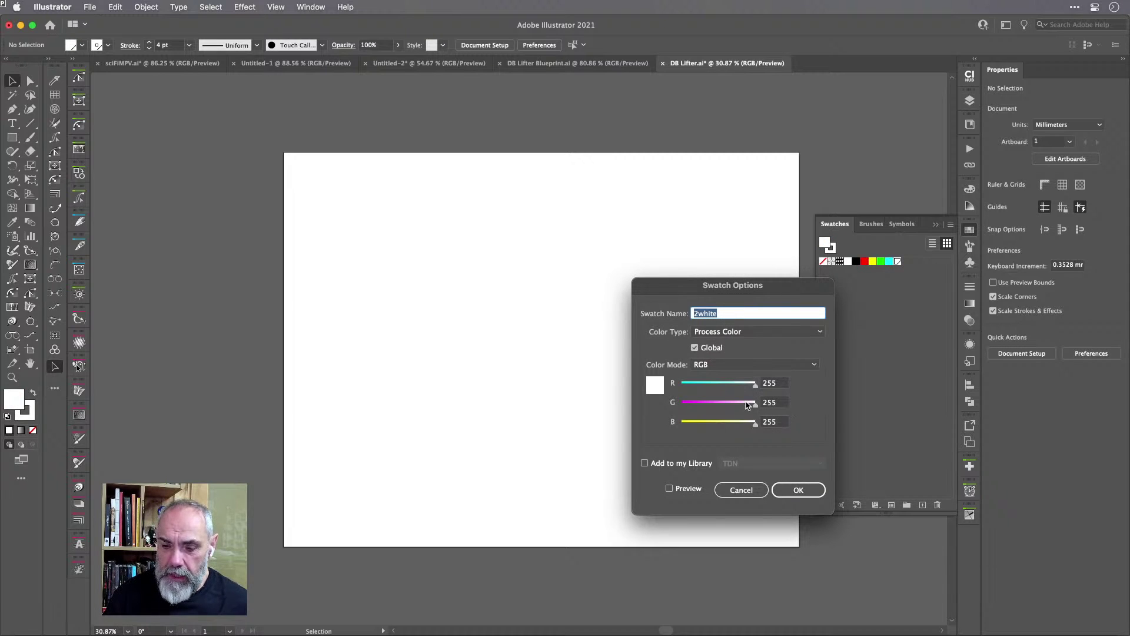
pyautogui.moveTo(755, 384); pyautogui.dragTo(693, 387)
pyautogui.moveTo(756, 405); pyautogui.dragTo(697, 406)
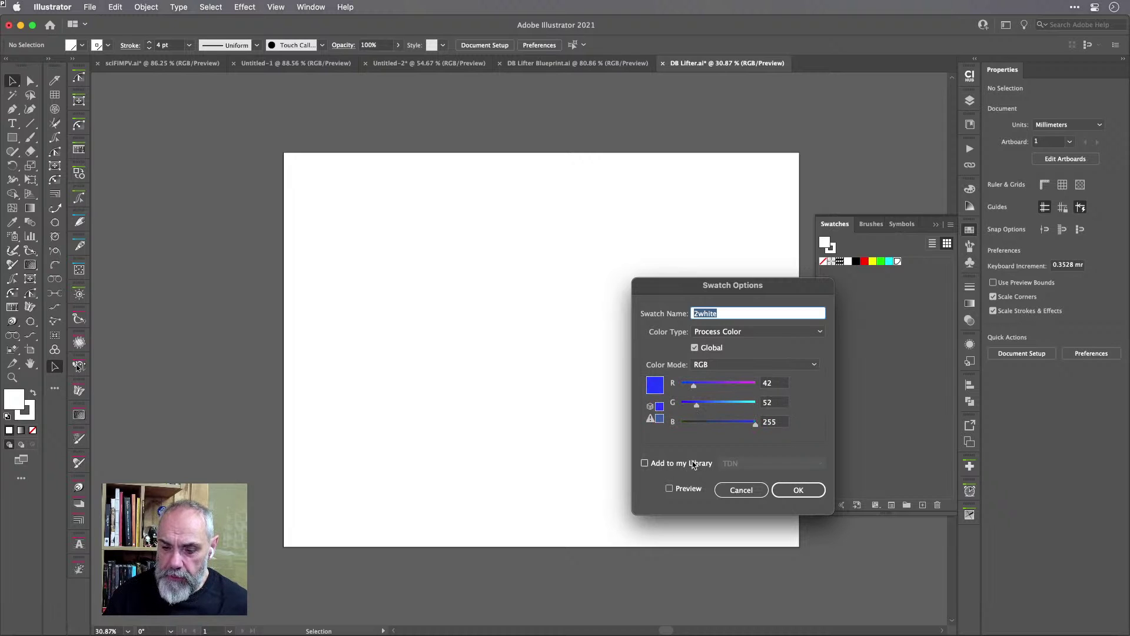
pyautogui.click(685, 489)
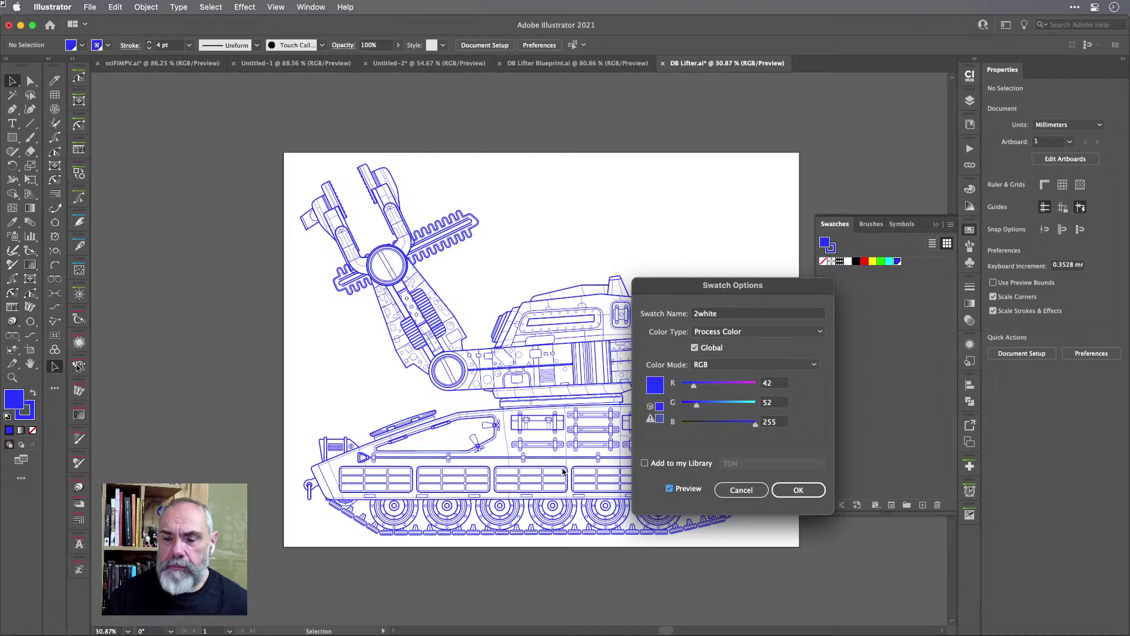
pyautogui.click(752, 491)
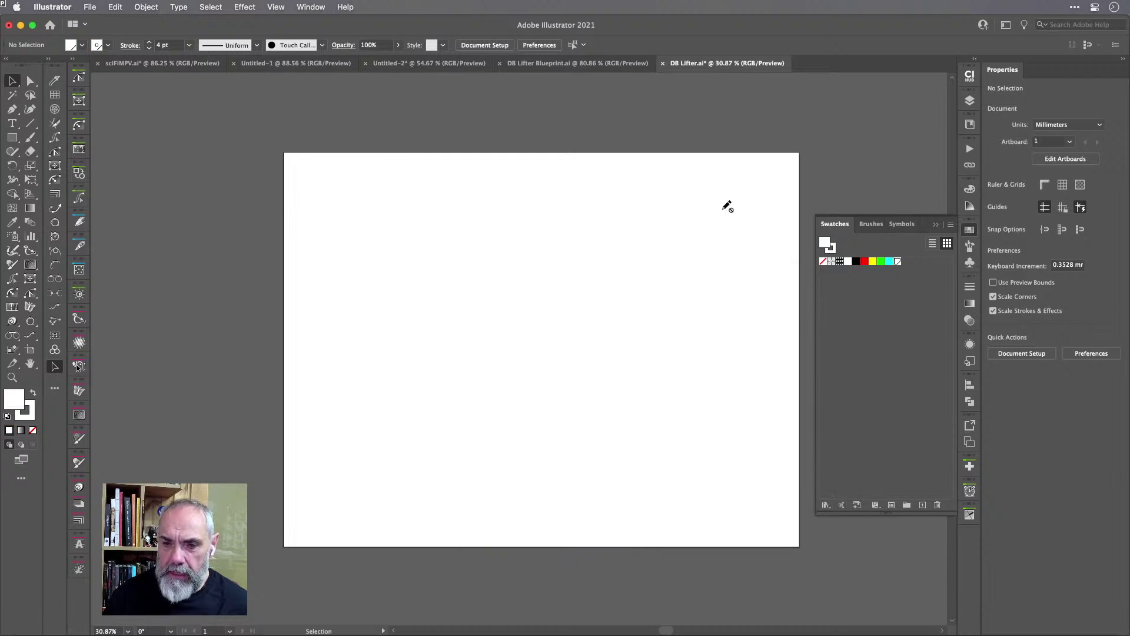
# Close DB Lifter.ai without saving its changes, and close the DB Lifter Blueprint.ai document.
pyautogui.click(663, 63)
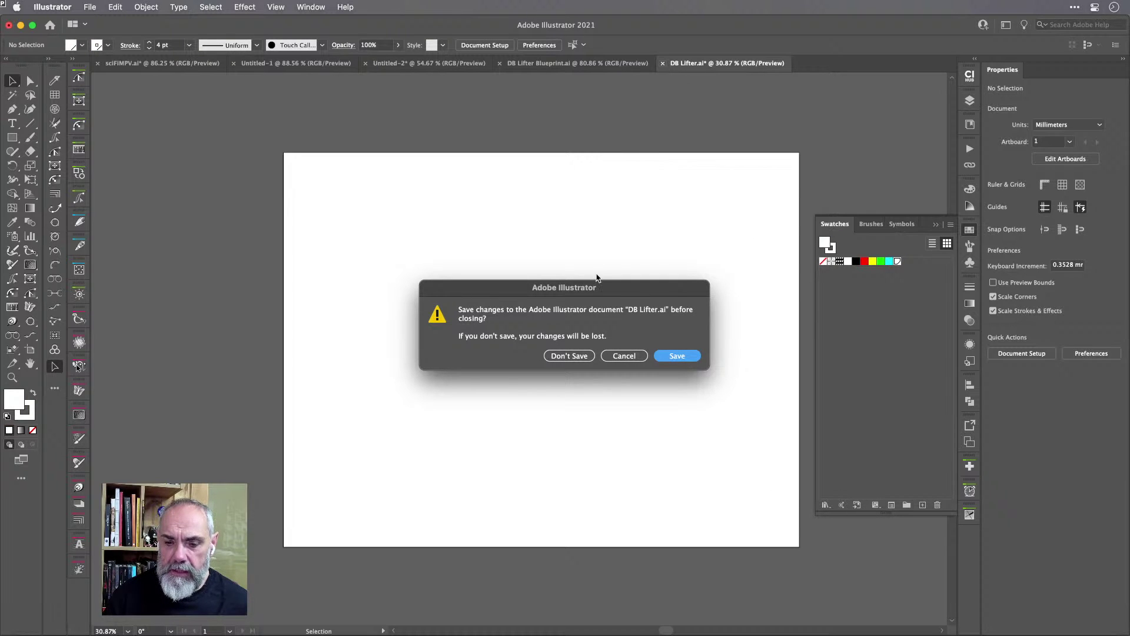
pyautogui.click(569, 356)
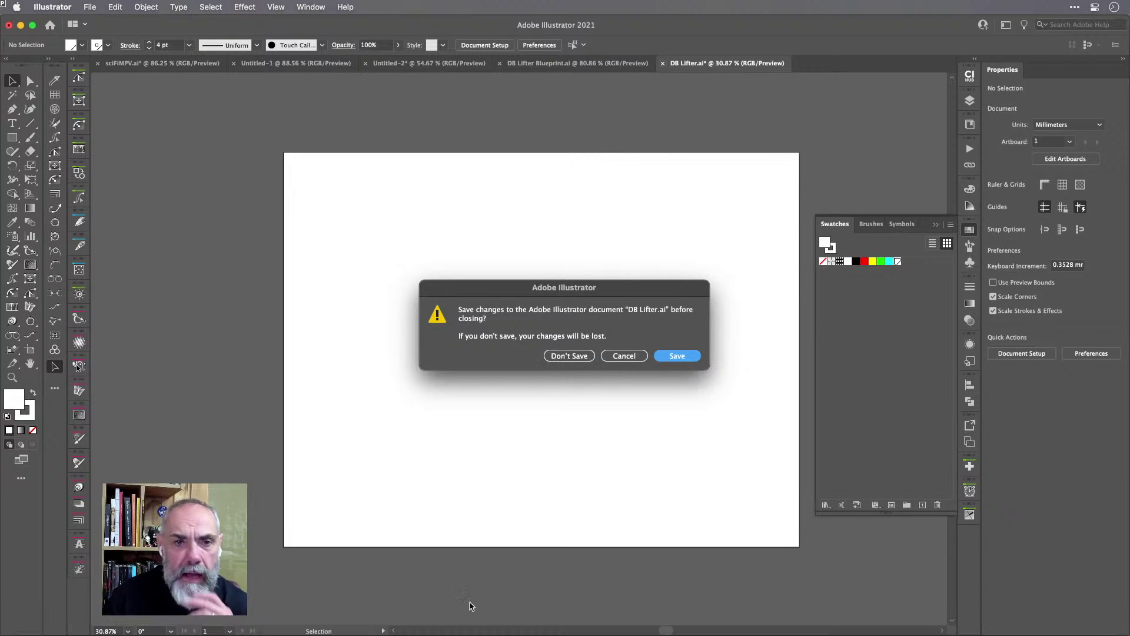
pyautogui.click(567, 356)
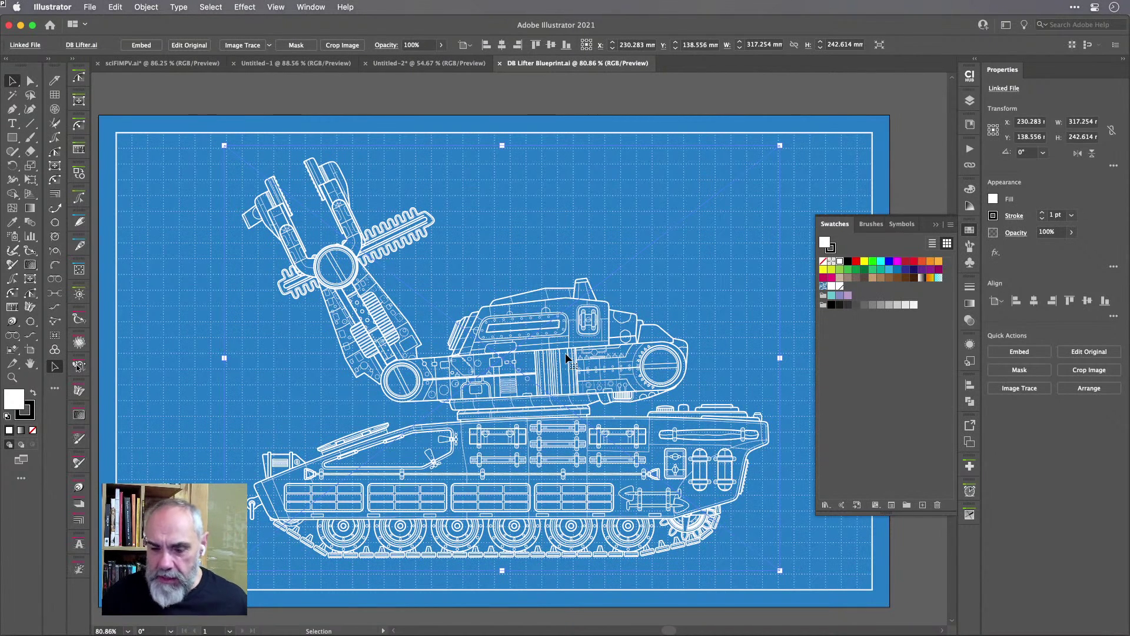
pyautogui.click(620, 114)
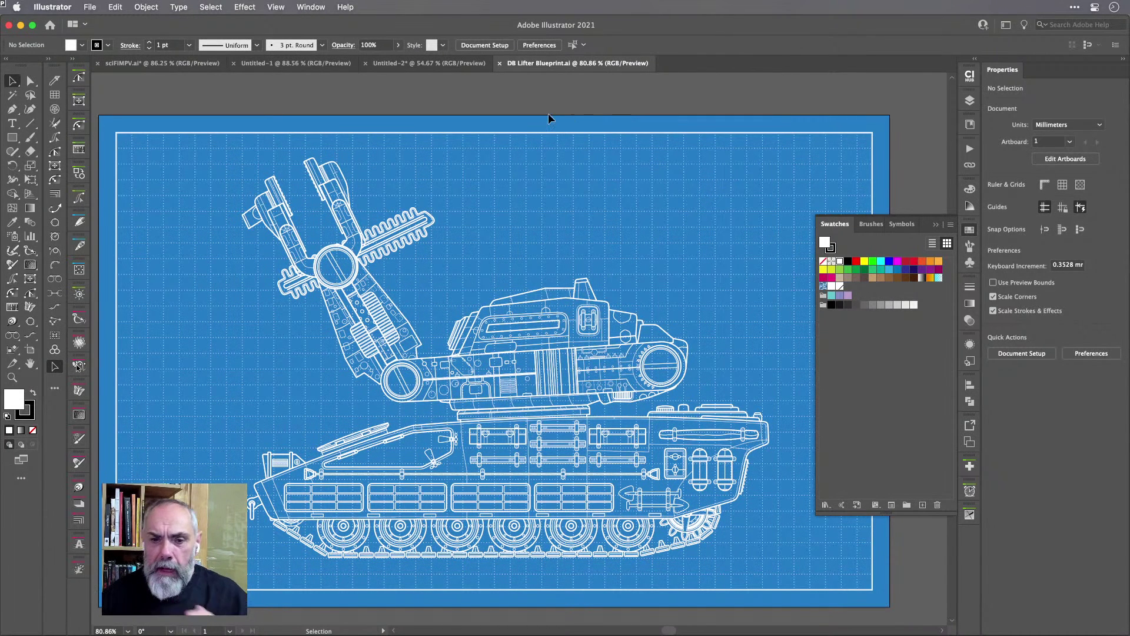
pyautogui.click(500, 64)
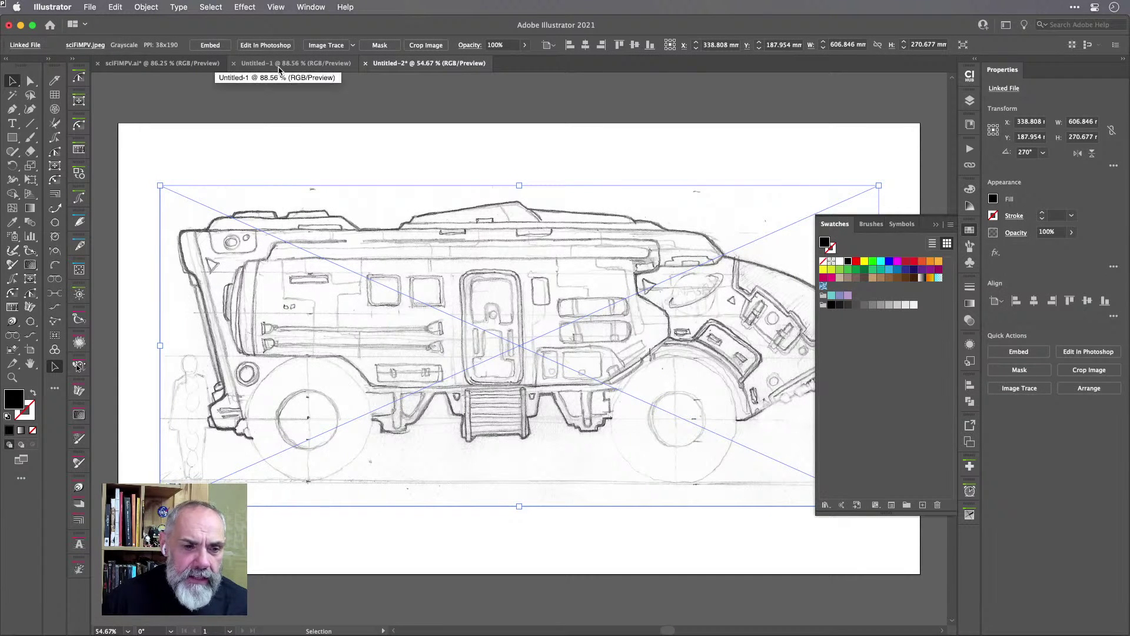
# View the empty blueprint grid in Untitled-1 and return to the vehicle sketch in Untitled-2.
pyautogui.click(271, 66)
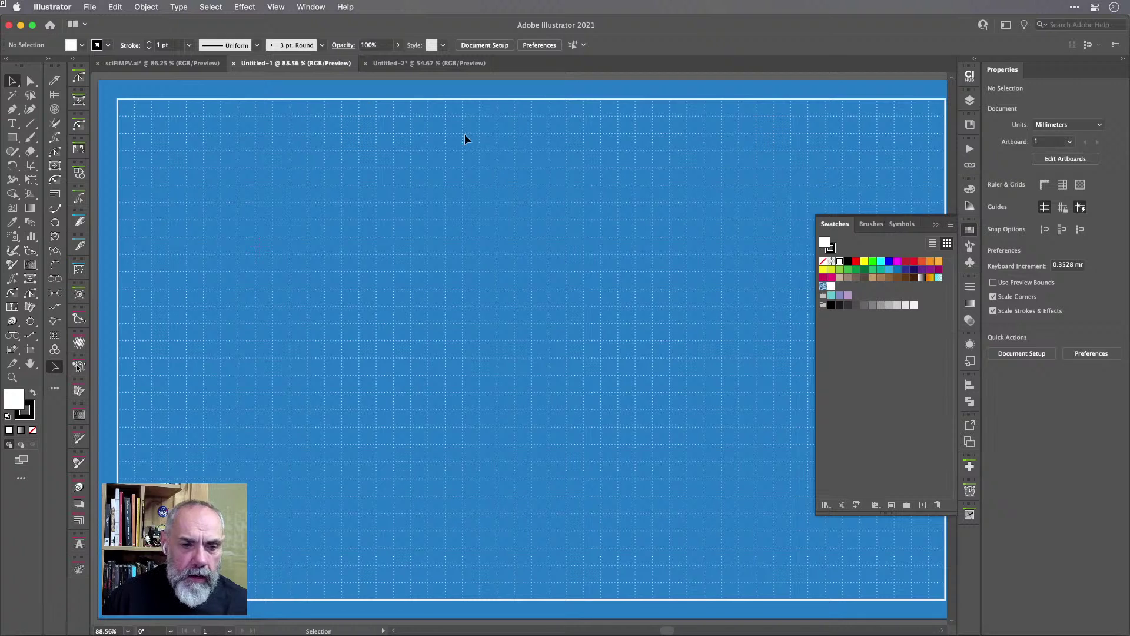
pyautogui.click(422, 65)
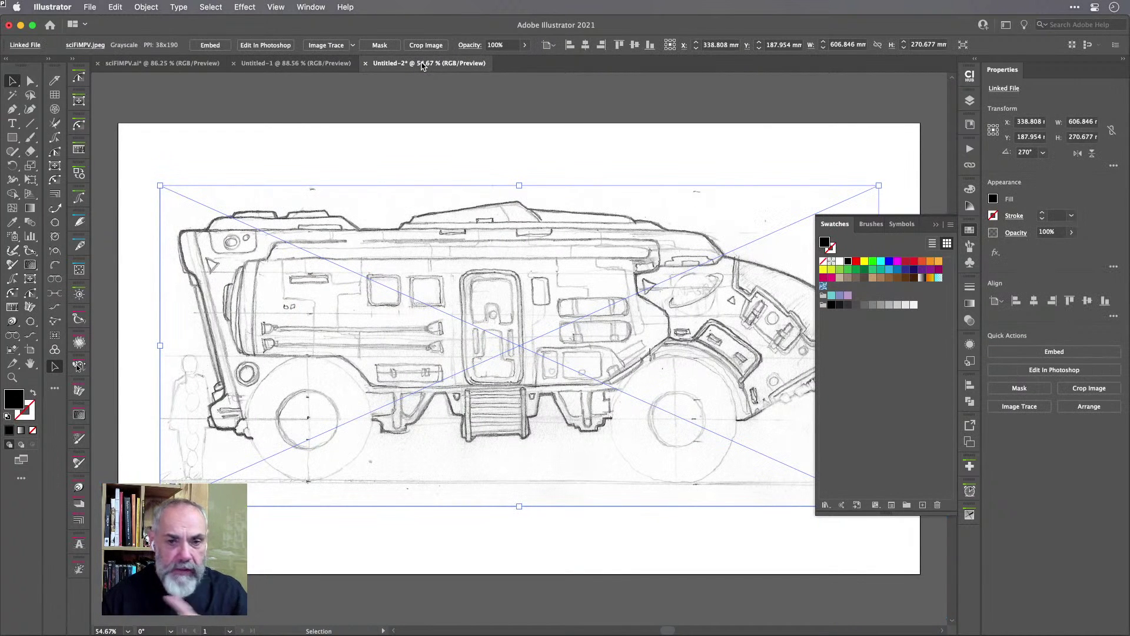
# Open the recent document HMS_Dreadnought_Full 2021.ai and hide its guides.
pyautogui.click(89, 7)
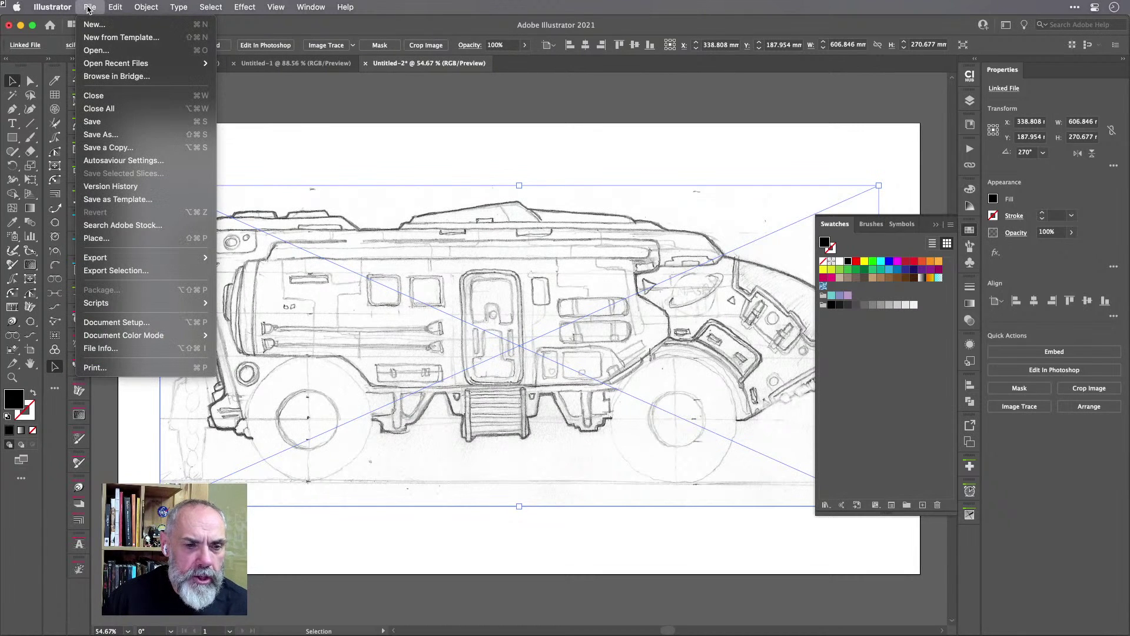
pyautogui.moveTo(114, 64)
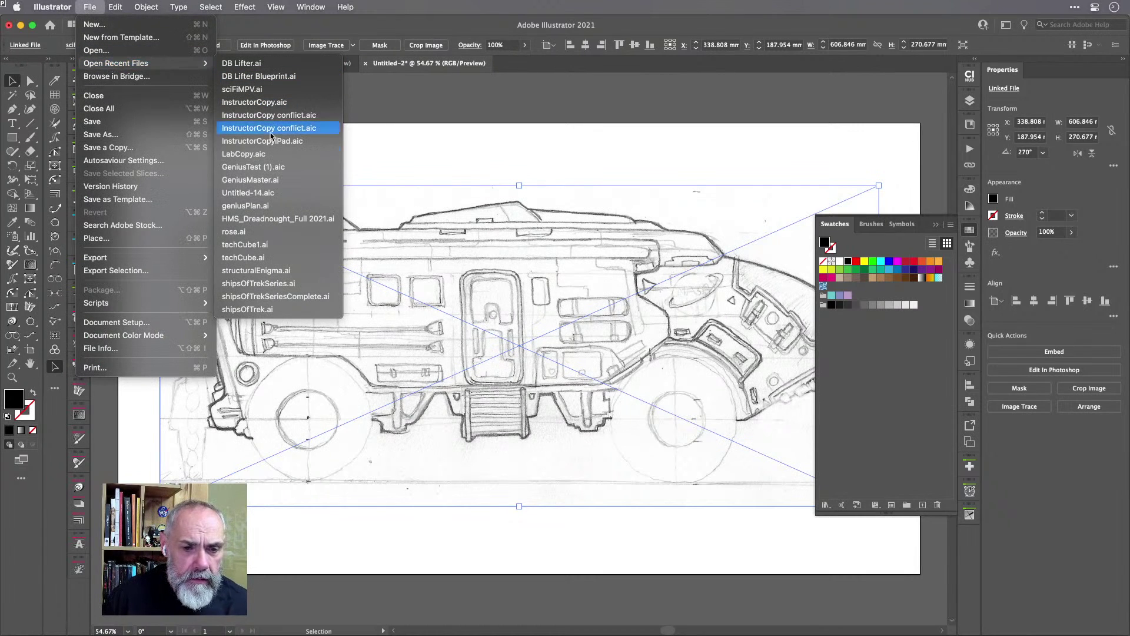
pyautogui.click(283, 219)
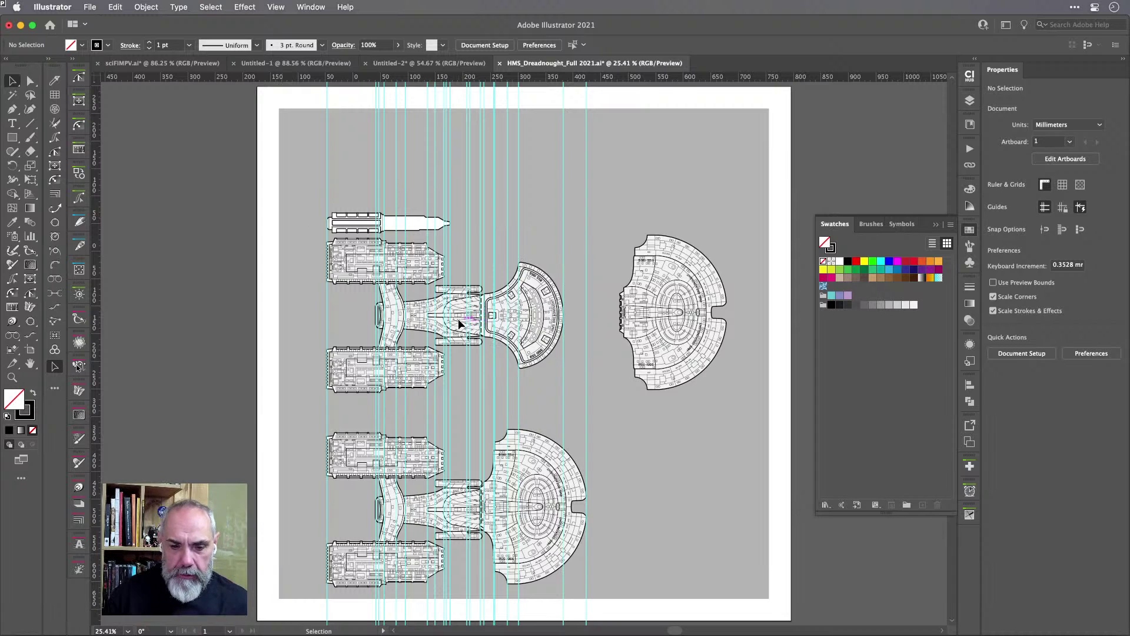
pyautogui.press('a')
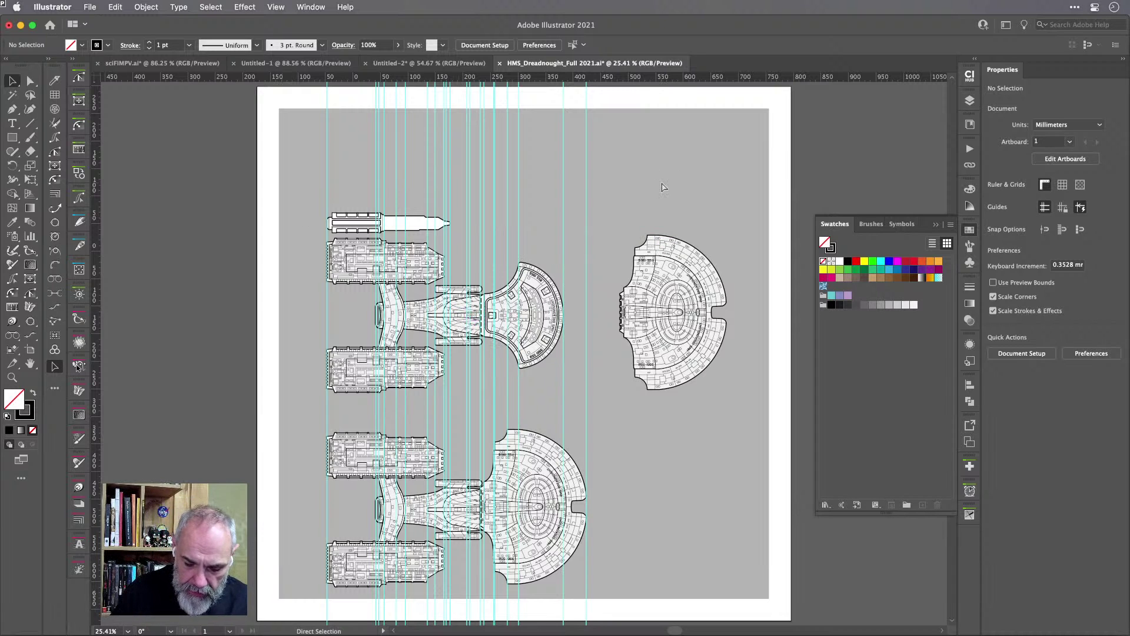
pyautogui.press('super+semicolon')
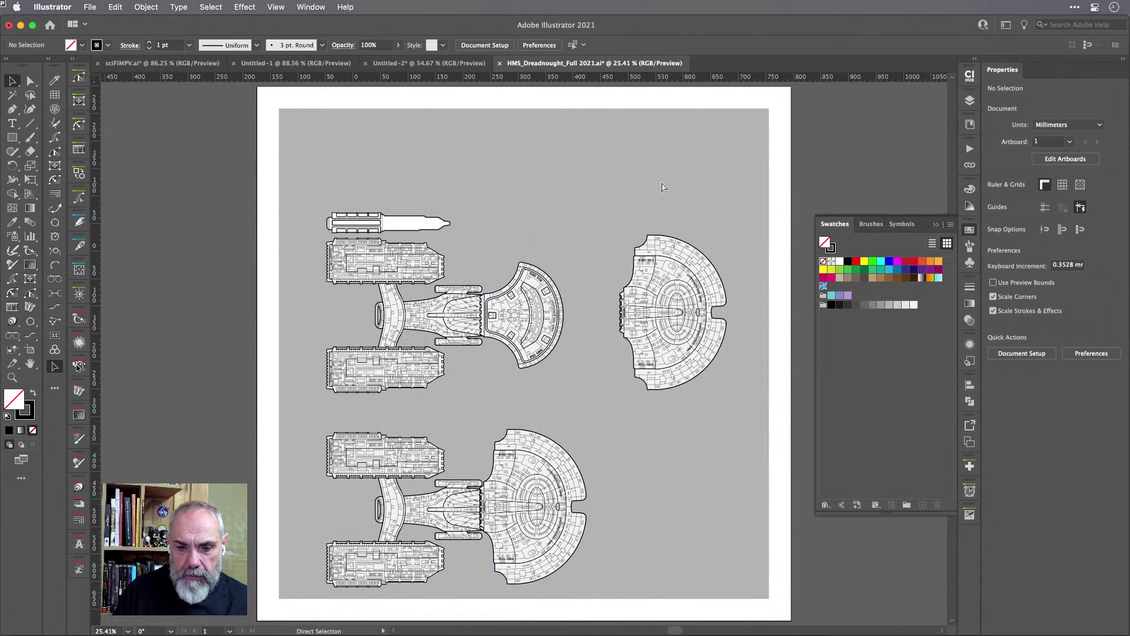
# Examine the line weights and panel detailing on the complete lower starship and on the separate saucer section.
pyautogui.keyDown('alt'); pyautogui.scroll(5, 482, 328); pyautogui.keyUp('alt')
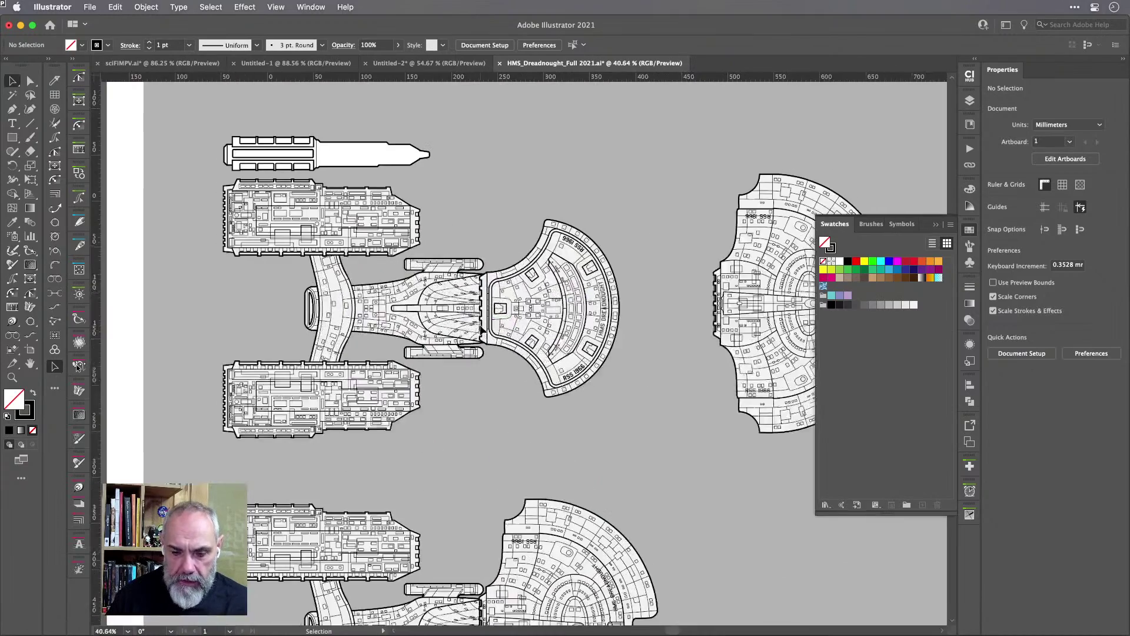
pyautogui.scroll(-3, 482, 329)
pyautogui.keyDown('alt'); pyautogui.scroll(5, 472, 513); pyautogui.keyUp('alt')
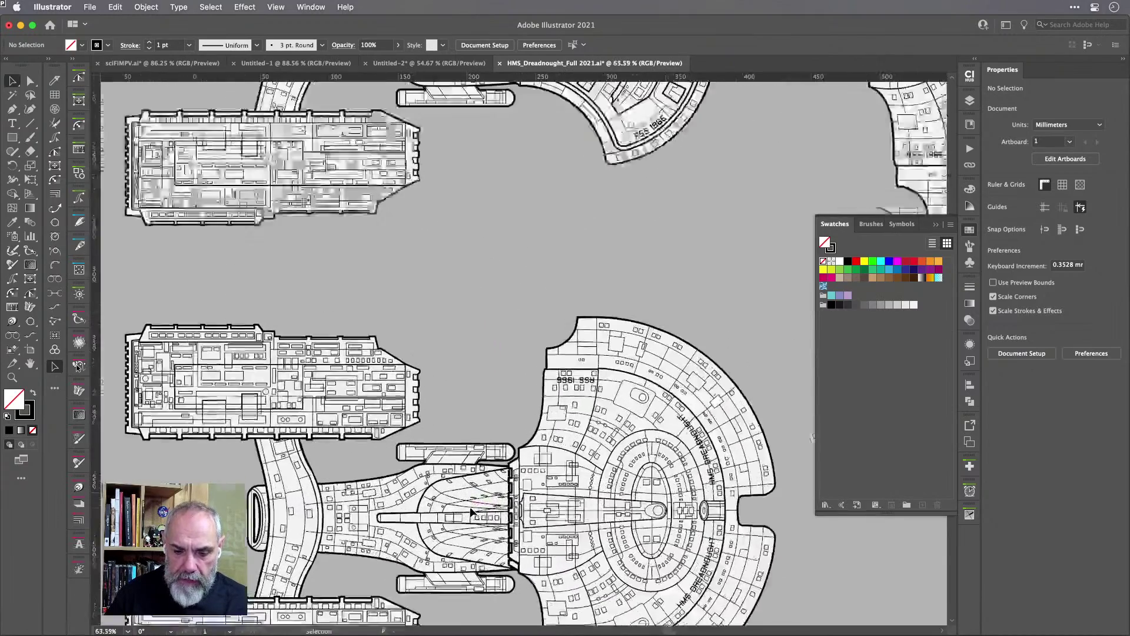
pyautogui.scroll(-3, 471, 512)
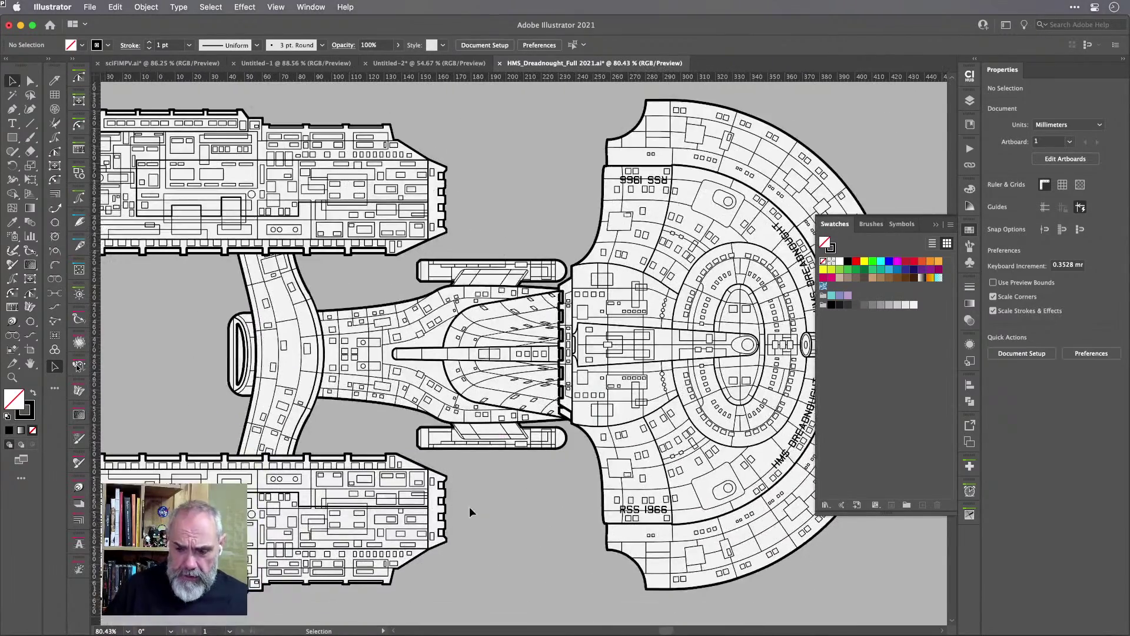
pyautogui.click(970, 229)
pyautogui.hscroll(-3, 824, 277)
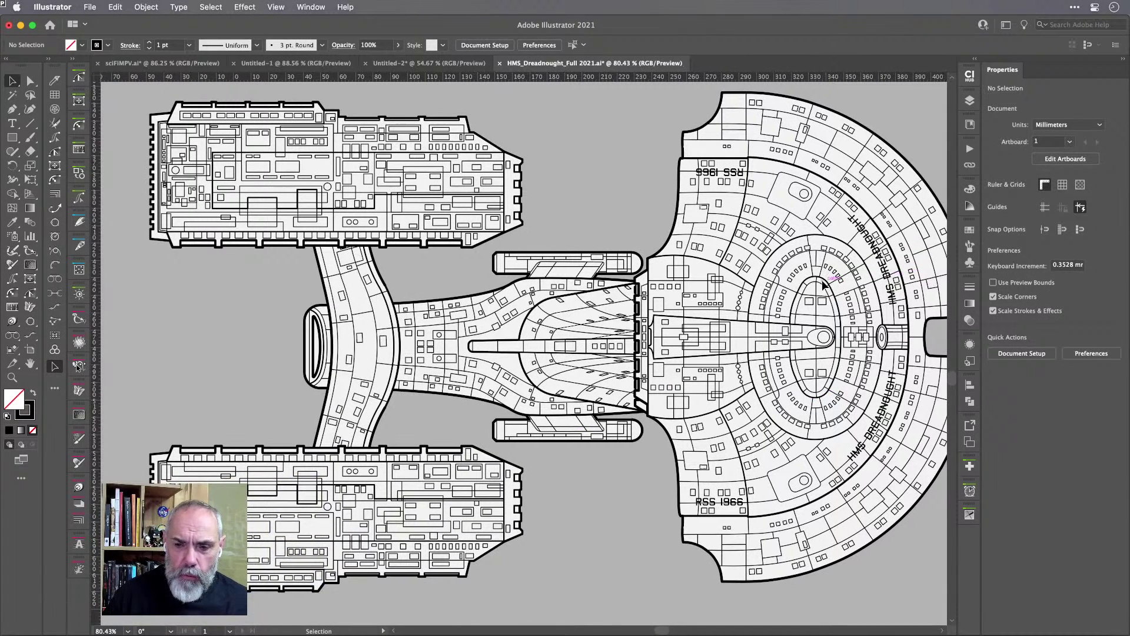
pyautogui.scroll(1, 824, 284)
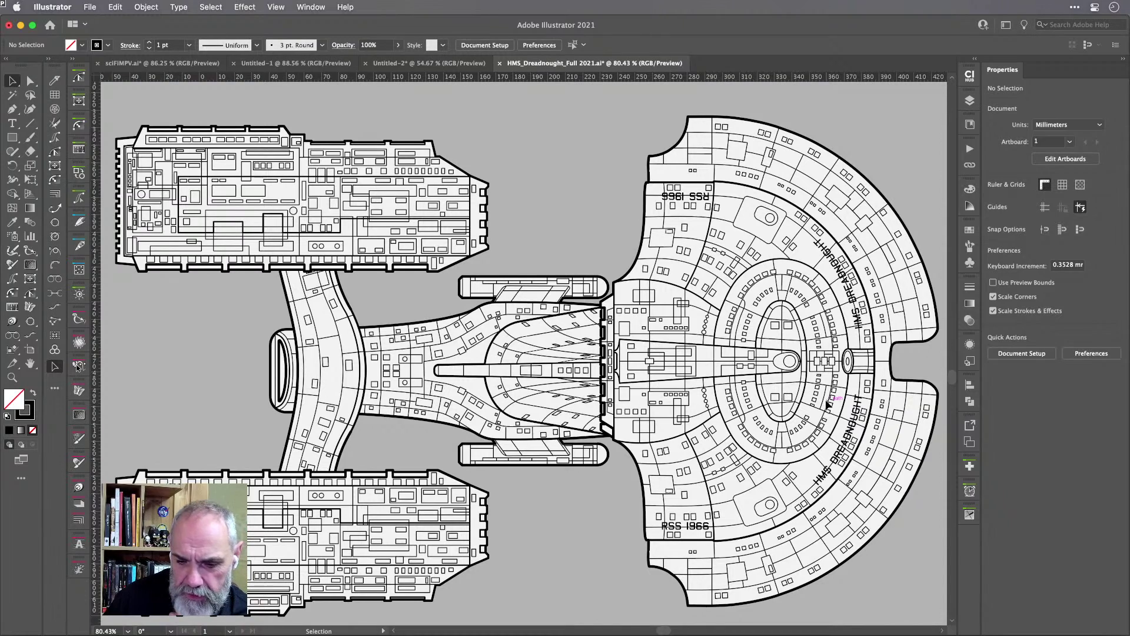
pyautogui.scroll(-5, 806, 433)
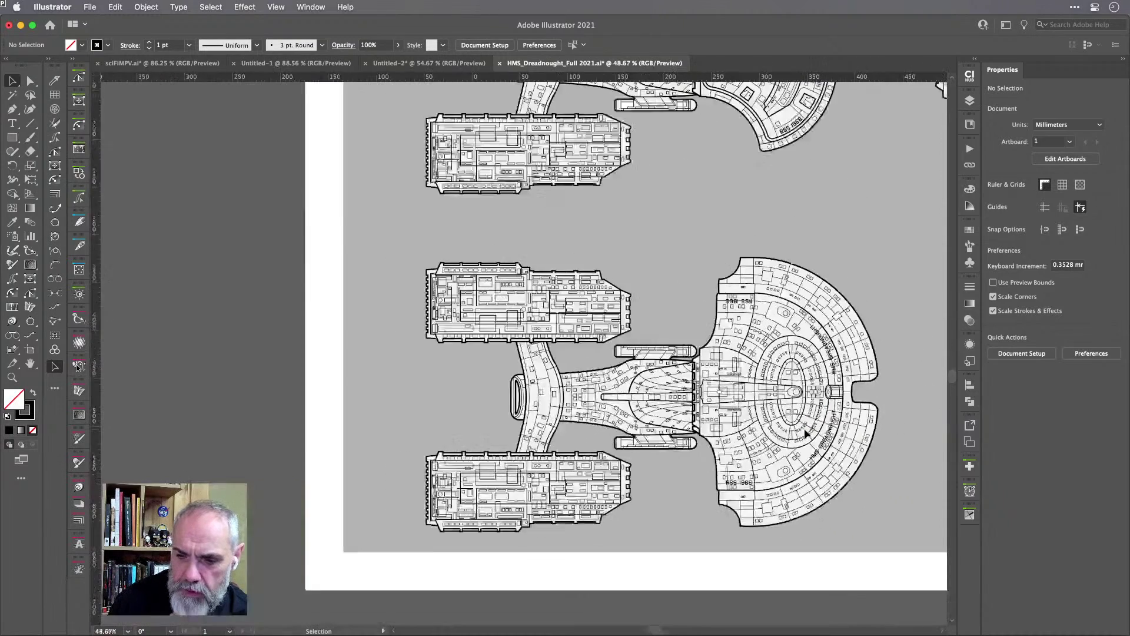
pyautogui.scroll(3, 805, 429)
pyautogui.hscroll(4, 804, 428)
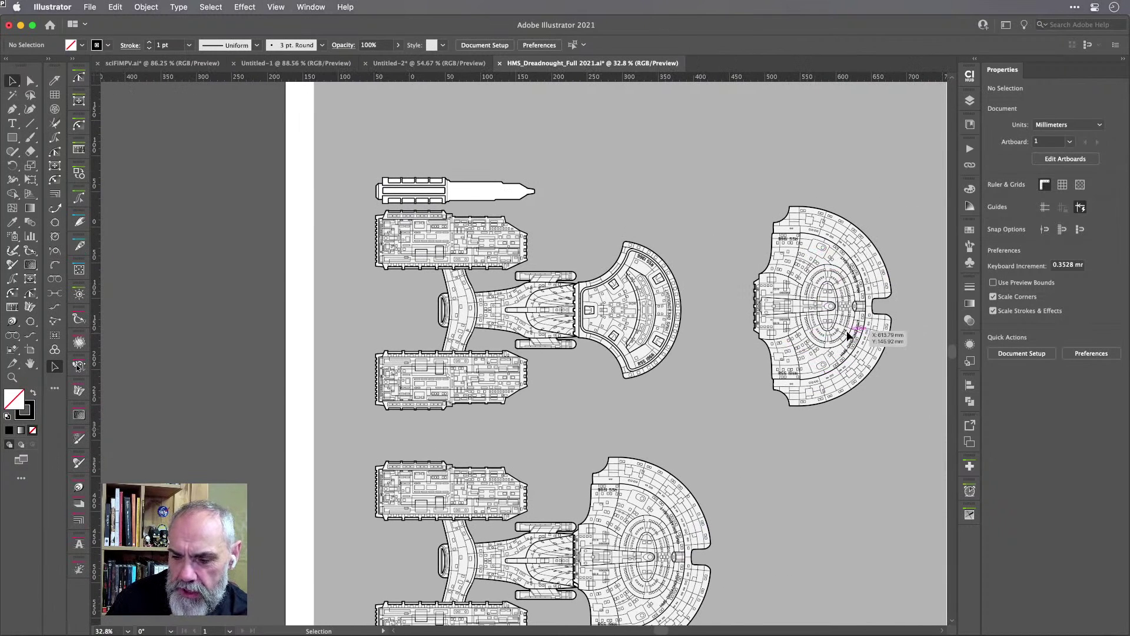
pyautogui.scroll(2, 861, 316)
pyautogui.scroll(5, 860, 316)
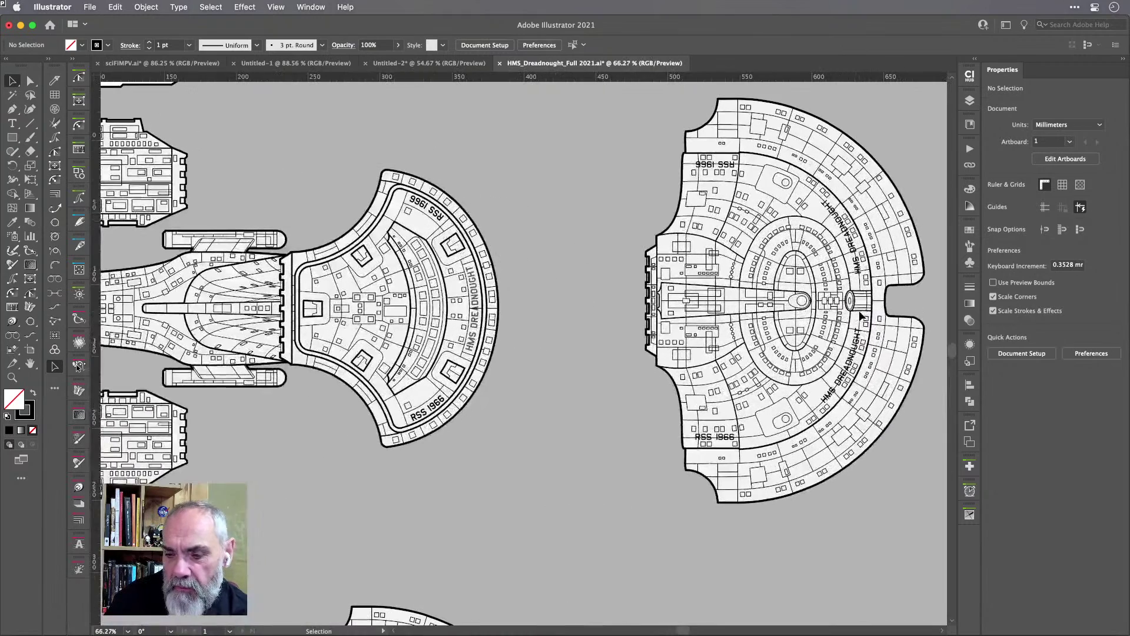
# Compare the panel detailing and line weights of the saucer's central section with those on the lower starship's front hull.
pyautogui.hscroll(2, 860, 316)
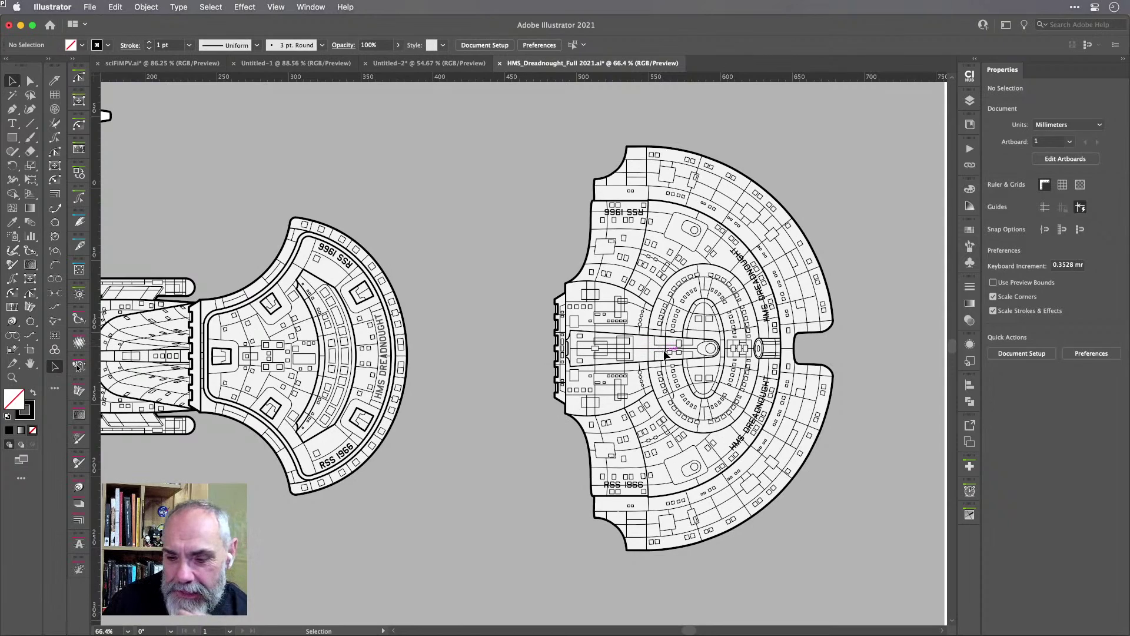
pyautogui.scroll(5, 639, 348)
pyautogui.hscroll(2, 666, 356)
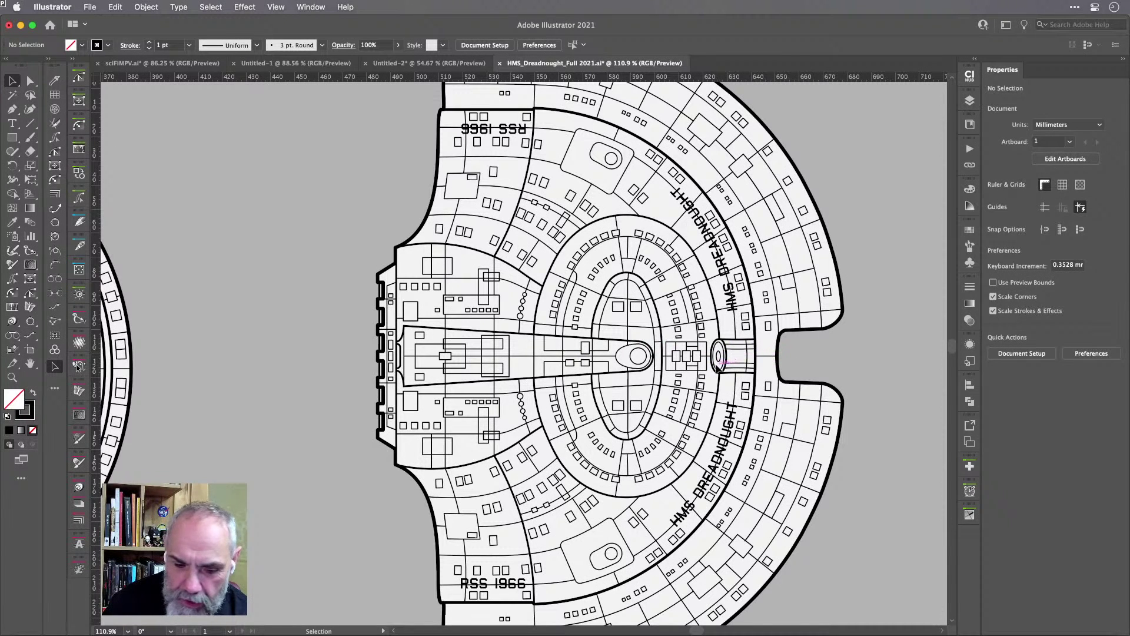
pyautogui.hscroll(-6, 728, 369)
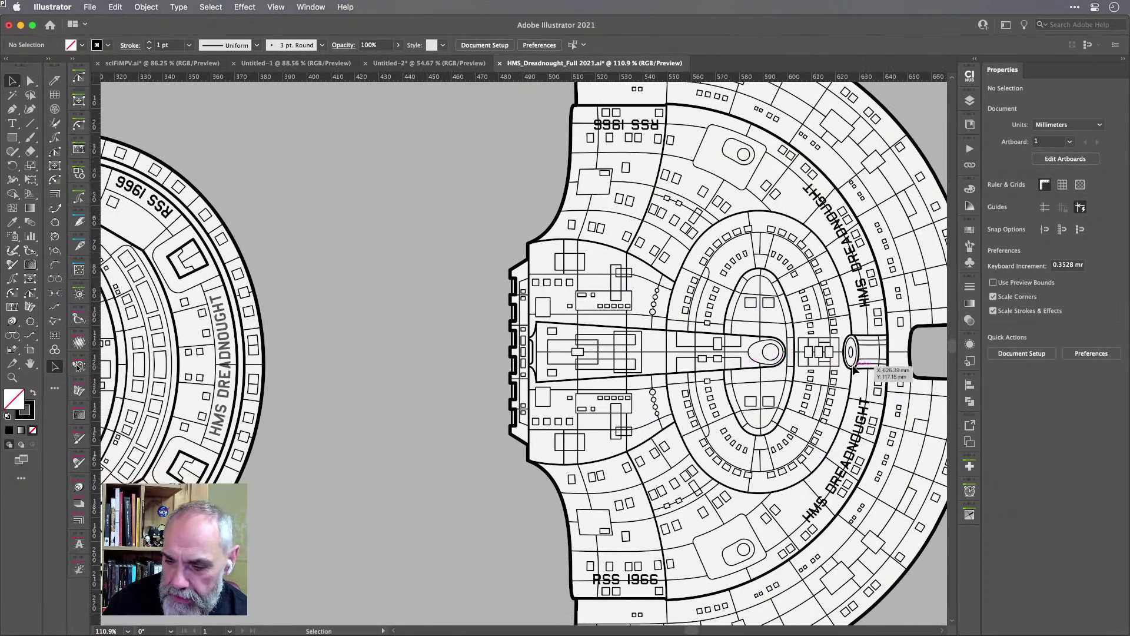
pyautogui.scroll(-3, 851, 359)
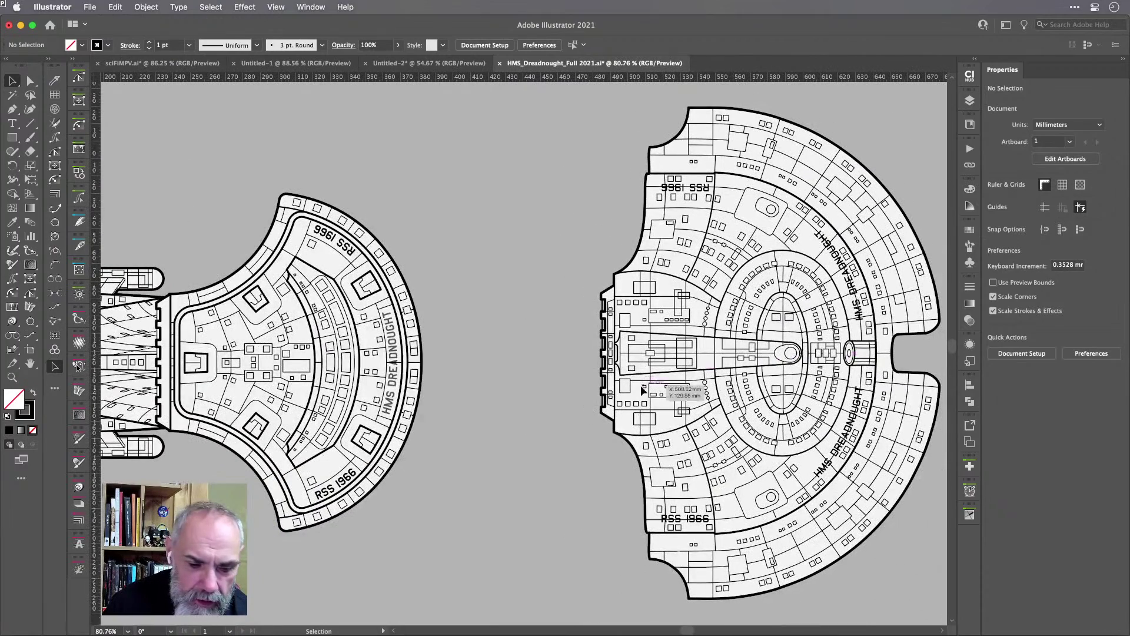
pyautogui.hscroll(-5, 423, 393)
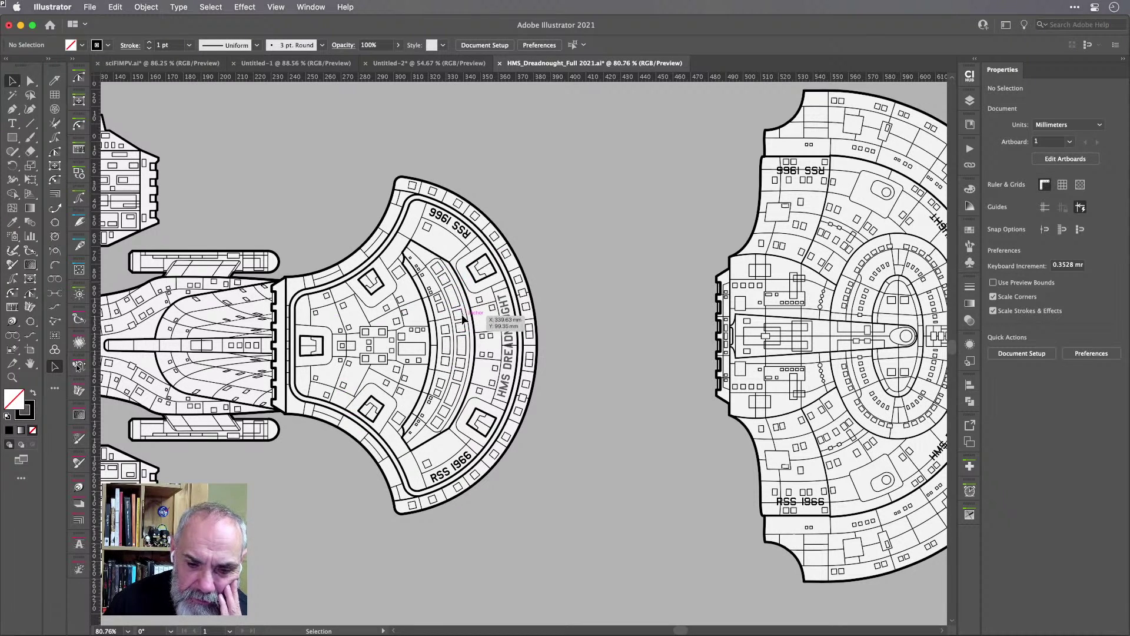
pyautogui.scroll(-5, 455, 302)
pyautogui.scroll(3, 462, 317)
pyautogui.hscroll(-3, 462, 317)
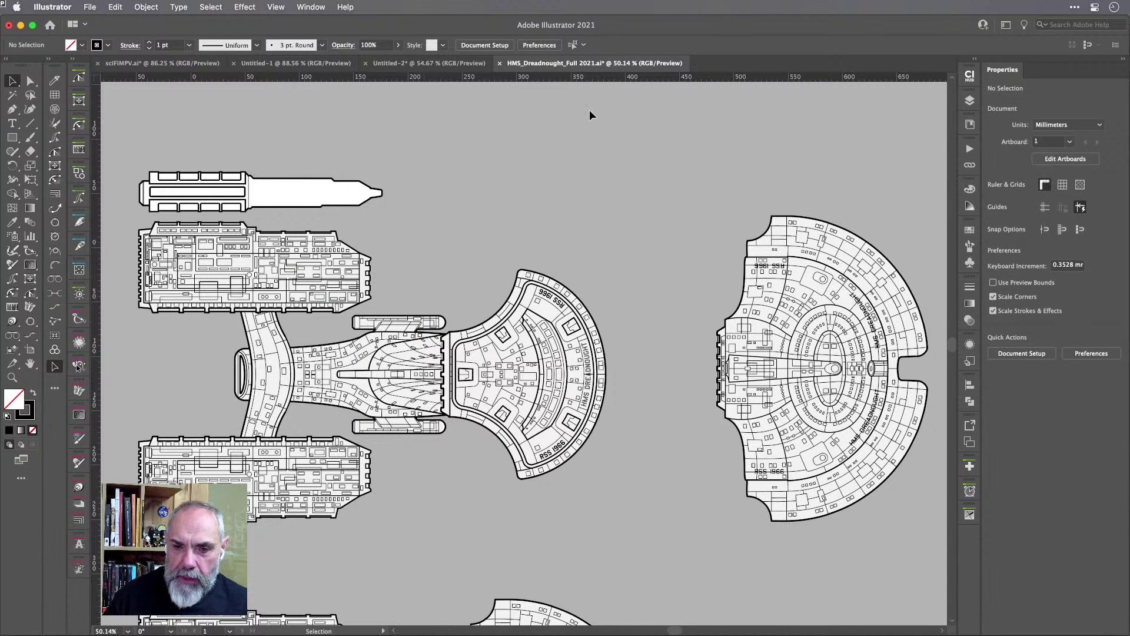
# Close HMS_Dreadnought_Full 2021.ai without saving its changes.
pyautogui.click(500, 63)
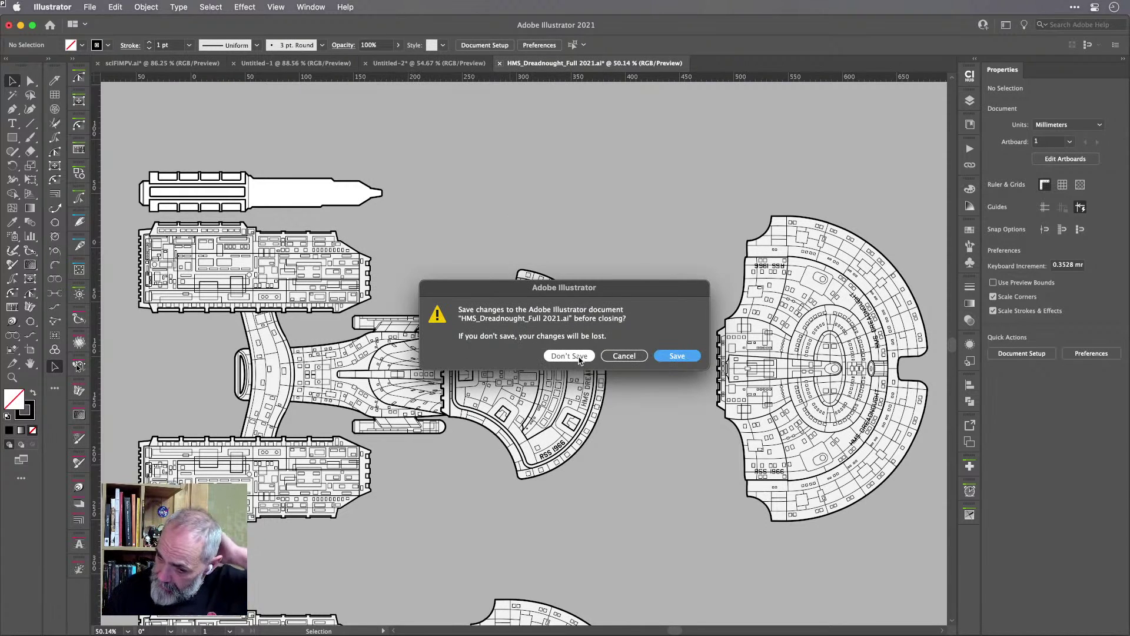
pyautogui.click(568, 356)
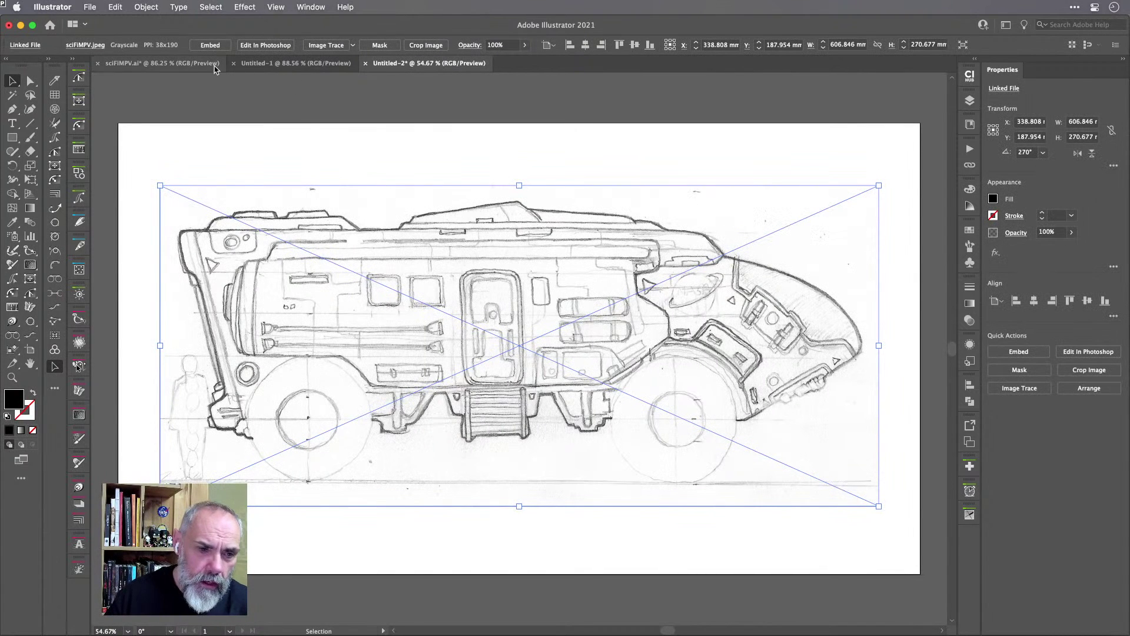
# Open the recent document shipsOfTrekSeriesComplete.ai and look over its timeline of Star Trek ship silhouettes.
pyautogui.click(93, 7)
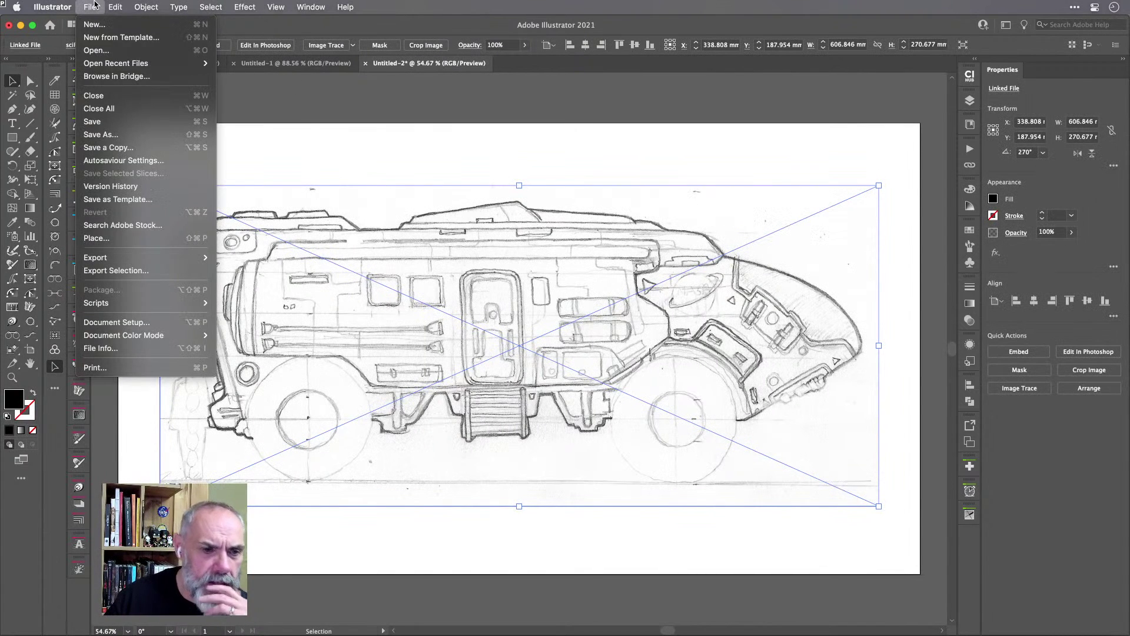
pyautogui.moveTo(124, 67)
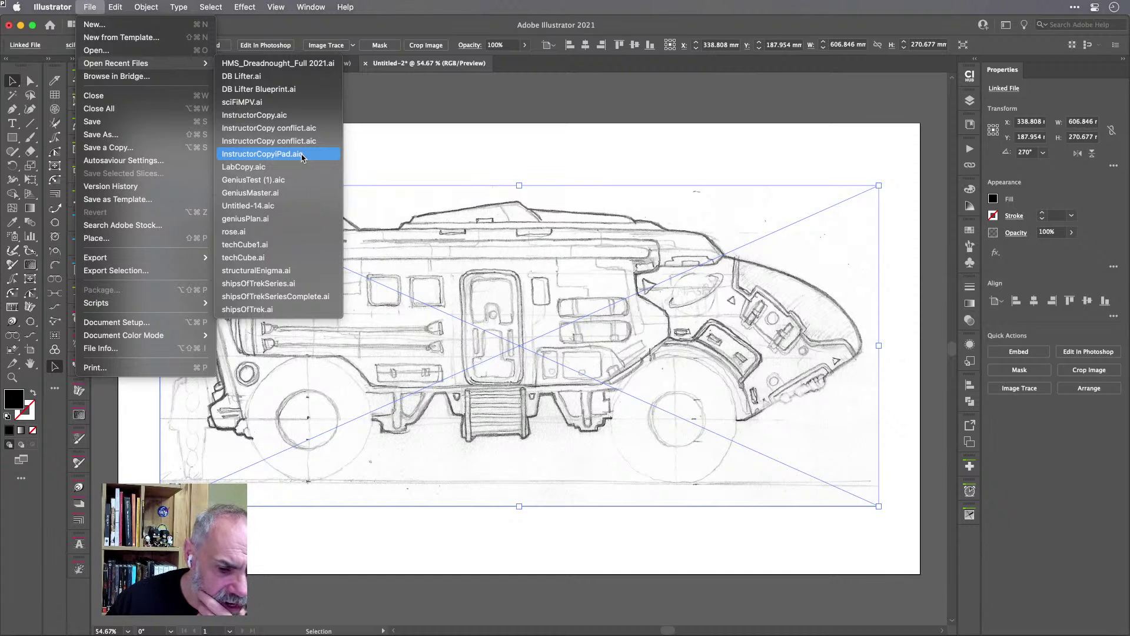
pyautogui.click(316, 297)
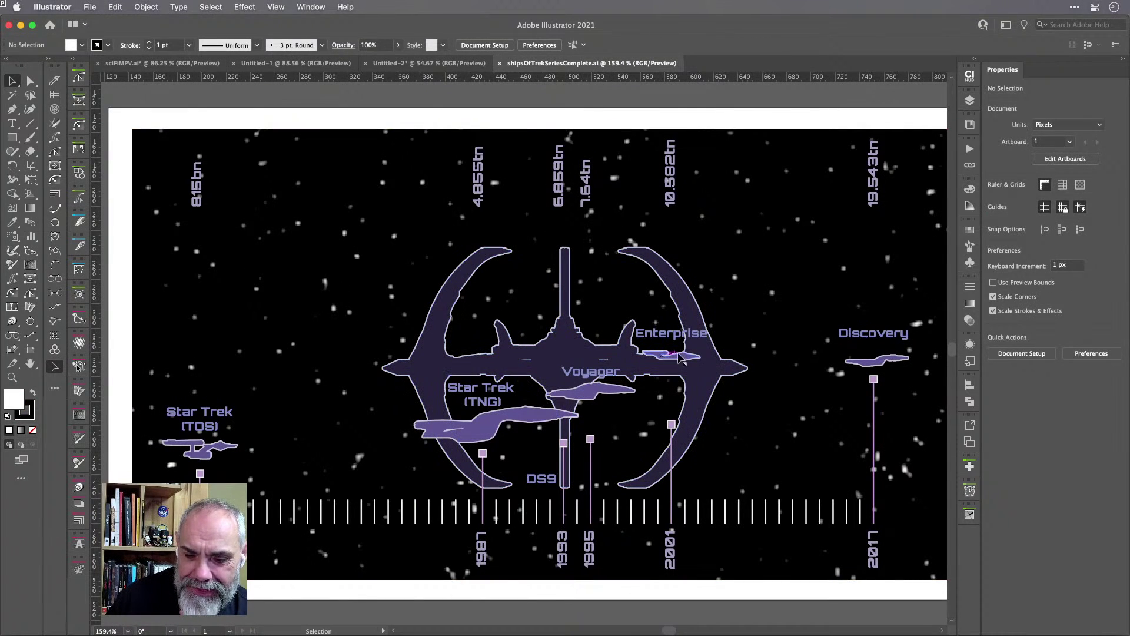
pyautogui.hscroll(3, 730, 324)
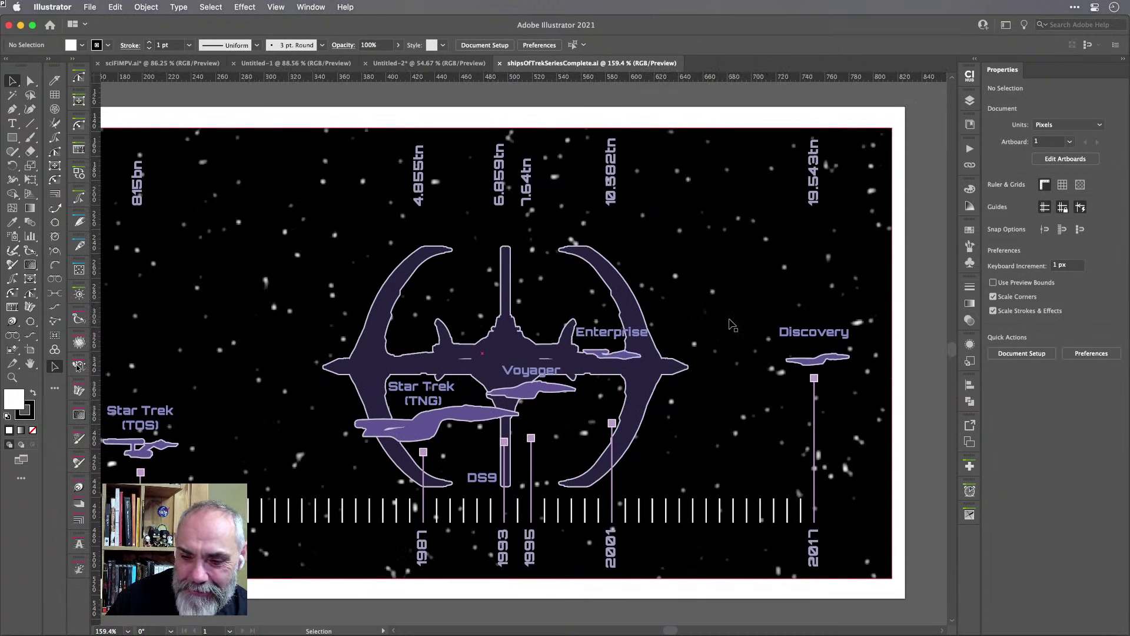
pyautogui.hscroll(-2, 730, 324)
pyautogui.scroll(-2, 732, 325)
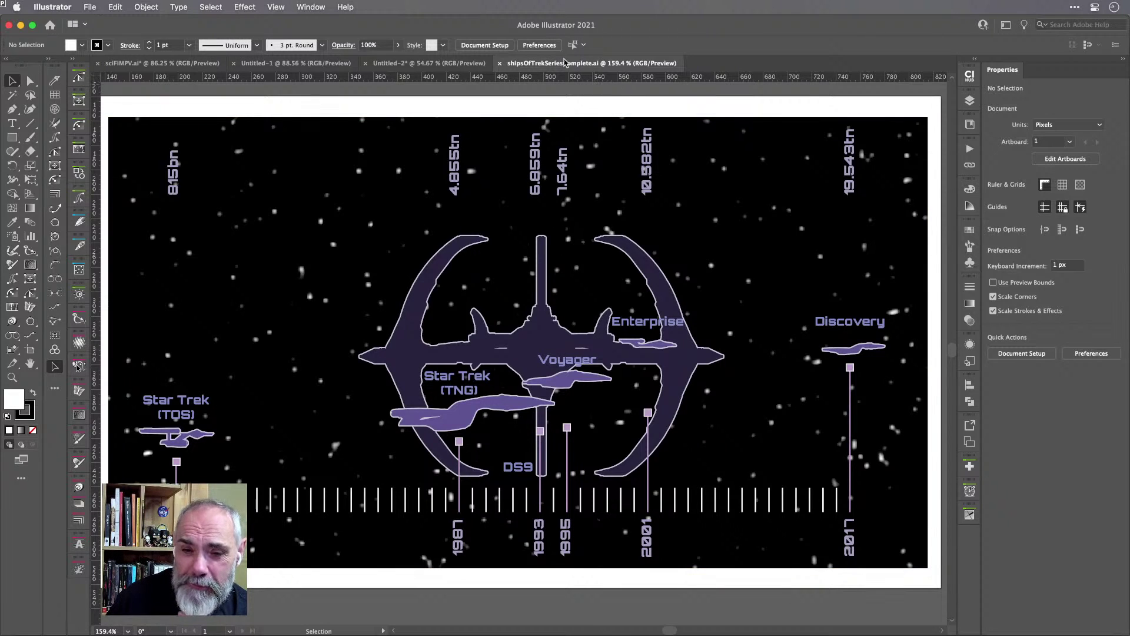
# Close shipsOfTrekSeriesComplete.ai and show the layers of the vehicle sketch document Untitled-2.
pyautogui.click(501, 64)
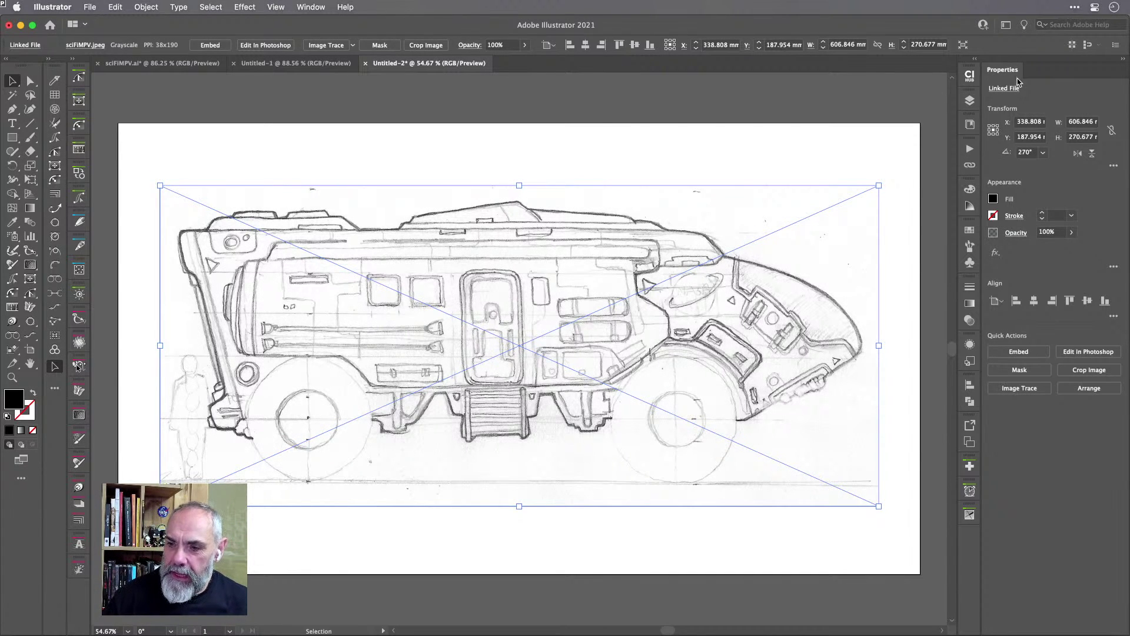
pyautogui.click(970, 101)
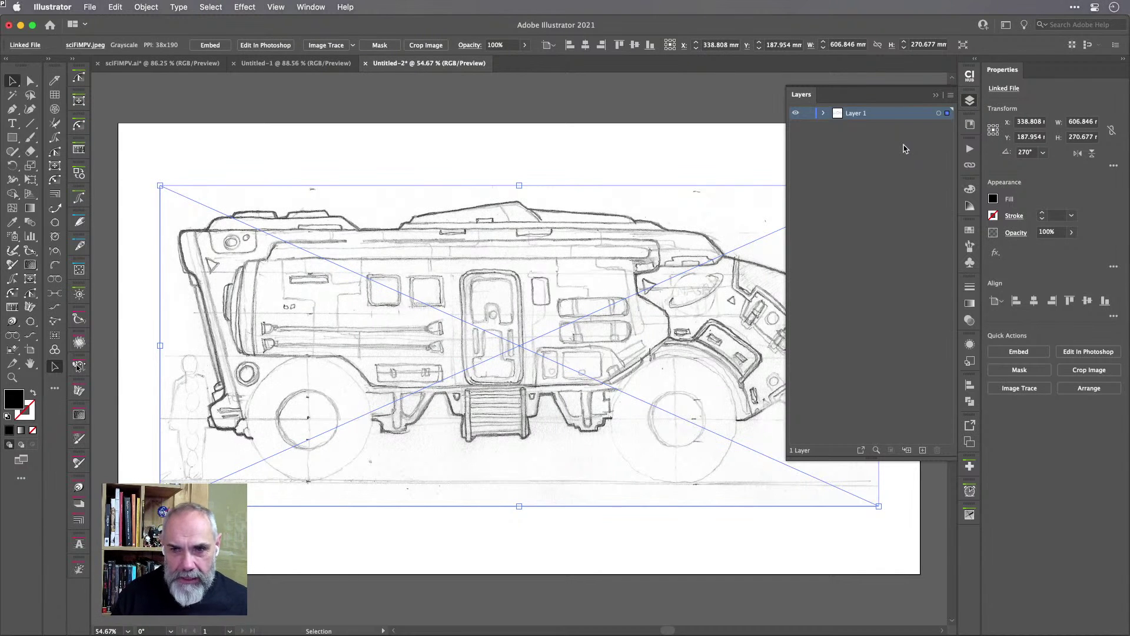
# Add a new layer above Layer 1 and undo the addition.
pyautogui.press('a')
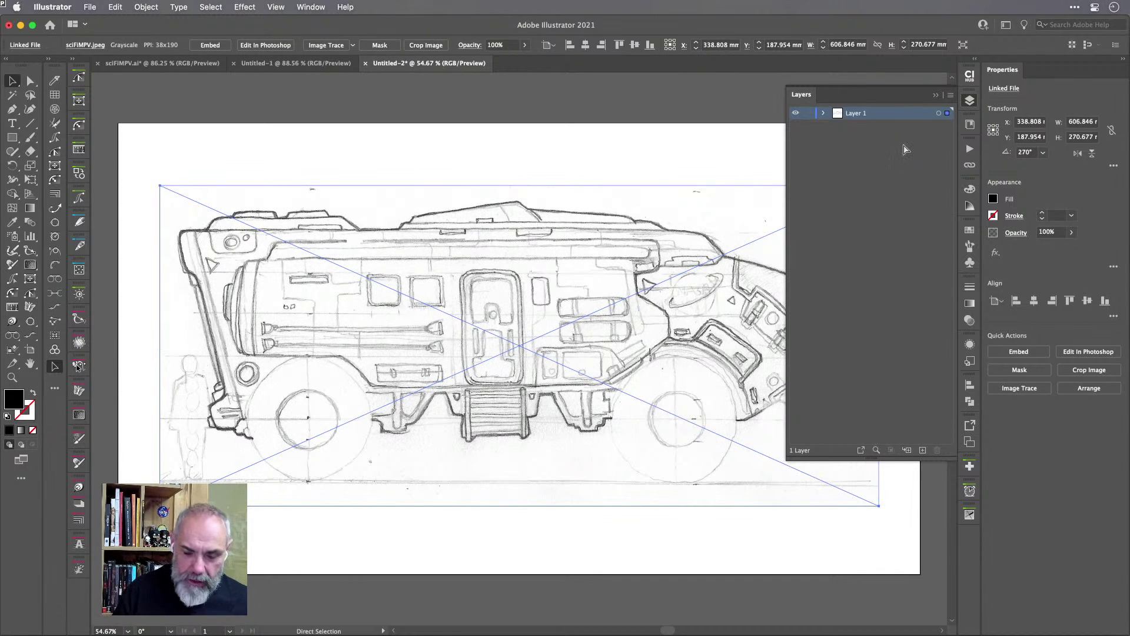
pyautogui.press('v')
pyautogui.press('super+l')
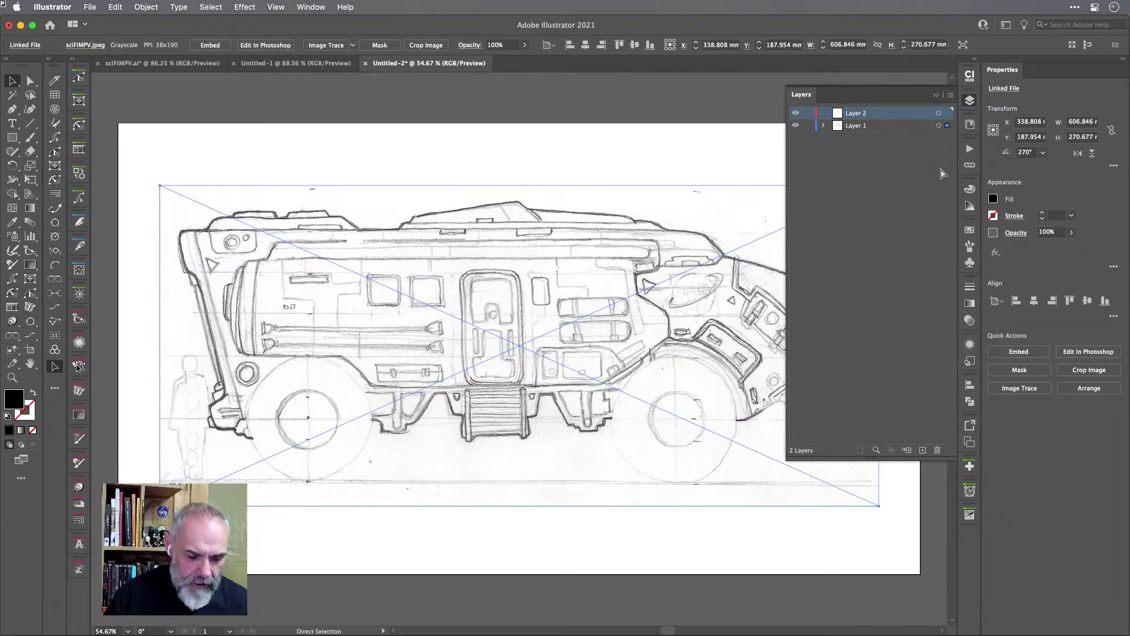
pyautogui.press('super+z')
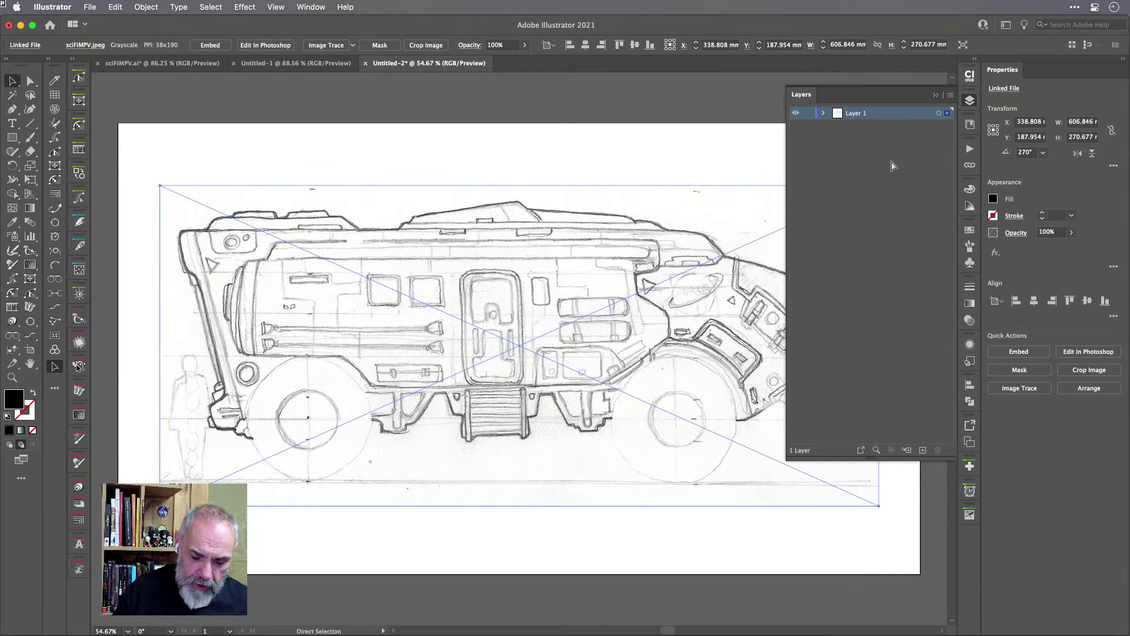
# Add a new layer beneath Layer 1 and move the linked vehicle sketch onto it.
pyautogui.press('super+l')
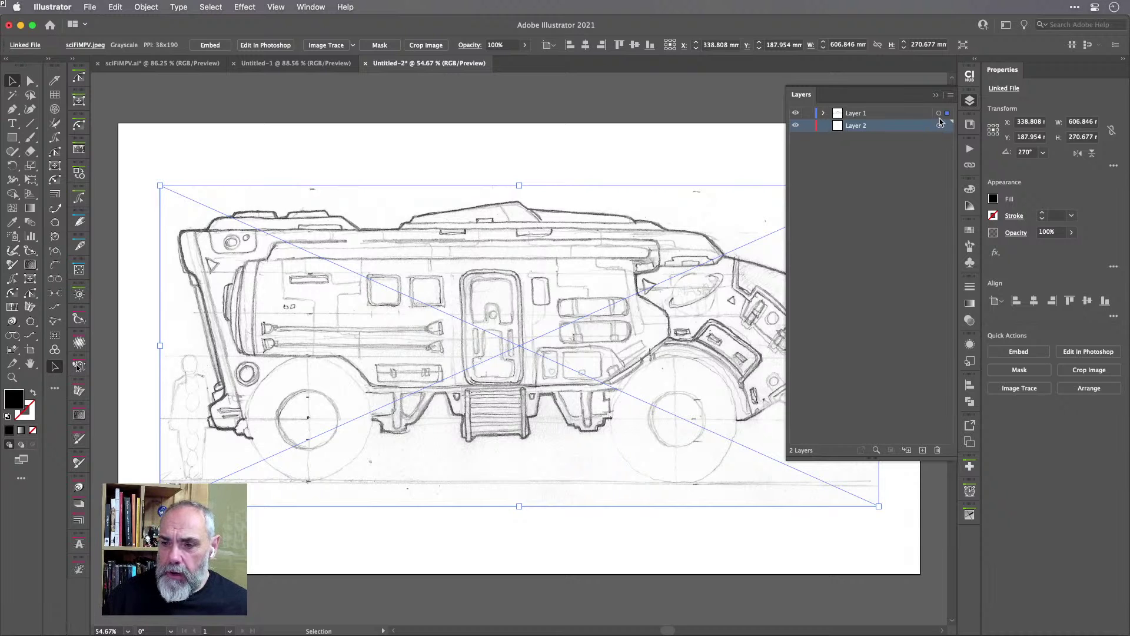
pyautogui.moveTo(945, 114); pyautogui.dragTo(946, 125)
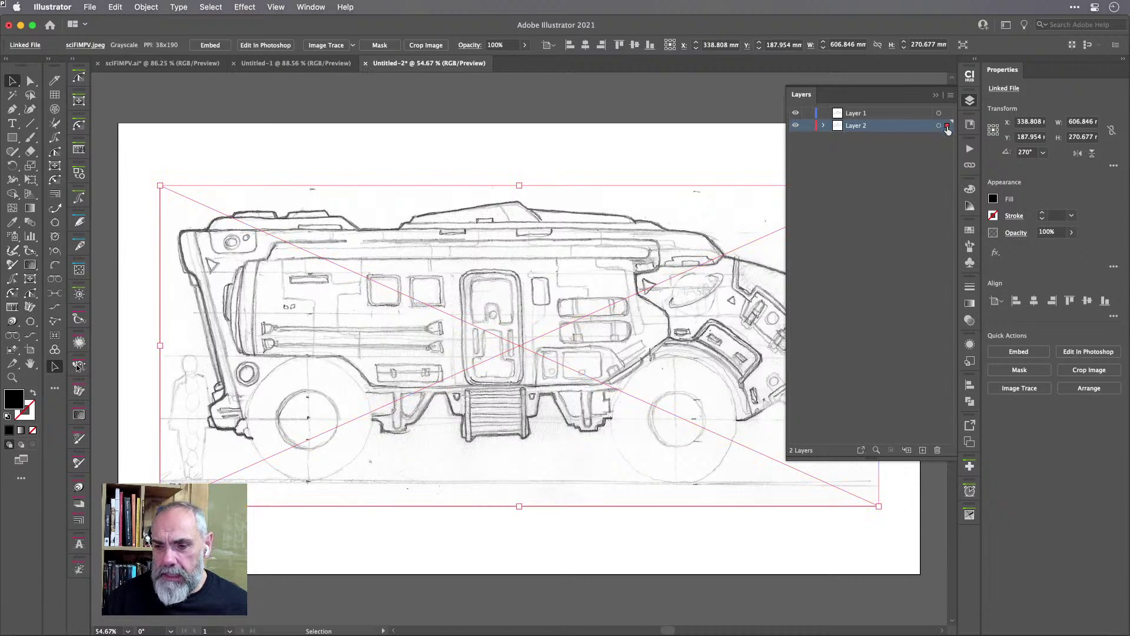
# Rename the sketch's layer as Trace and make it a template layer with images dimmed to 50%.
pyautogui.doubleClick(913, 129)
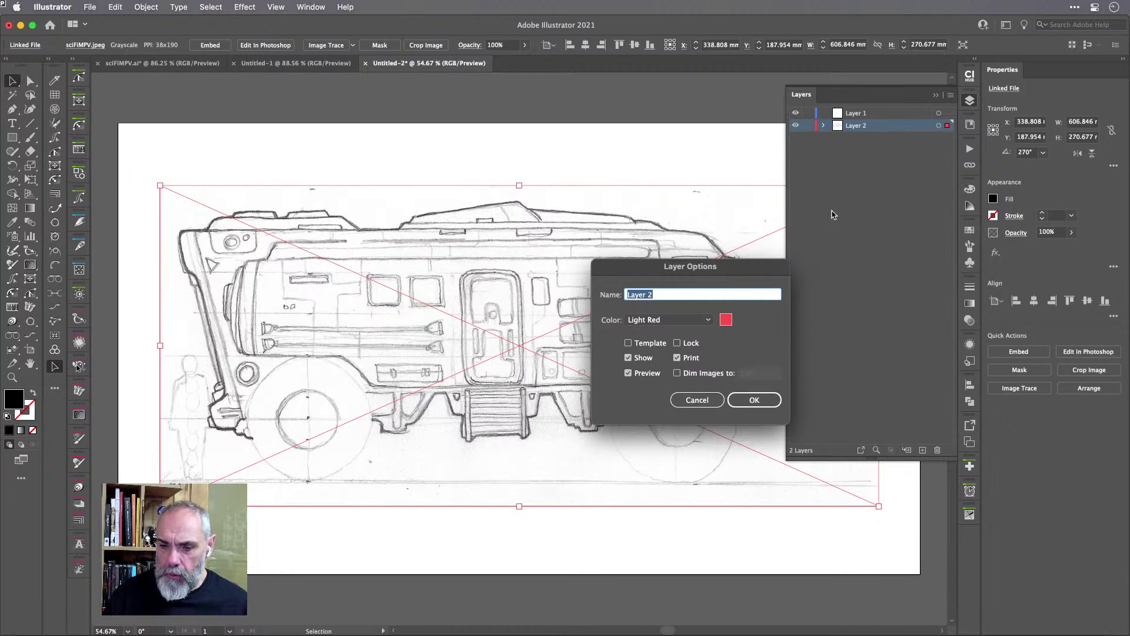
pyautogui.write('T')
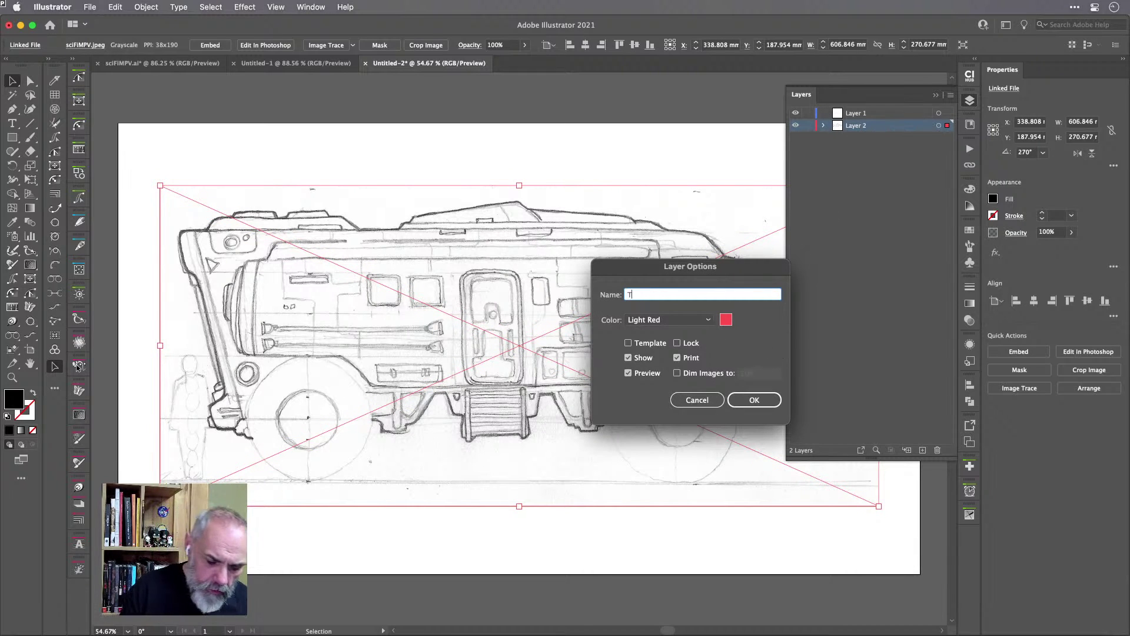
pyautogui.write('race')
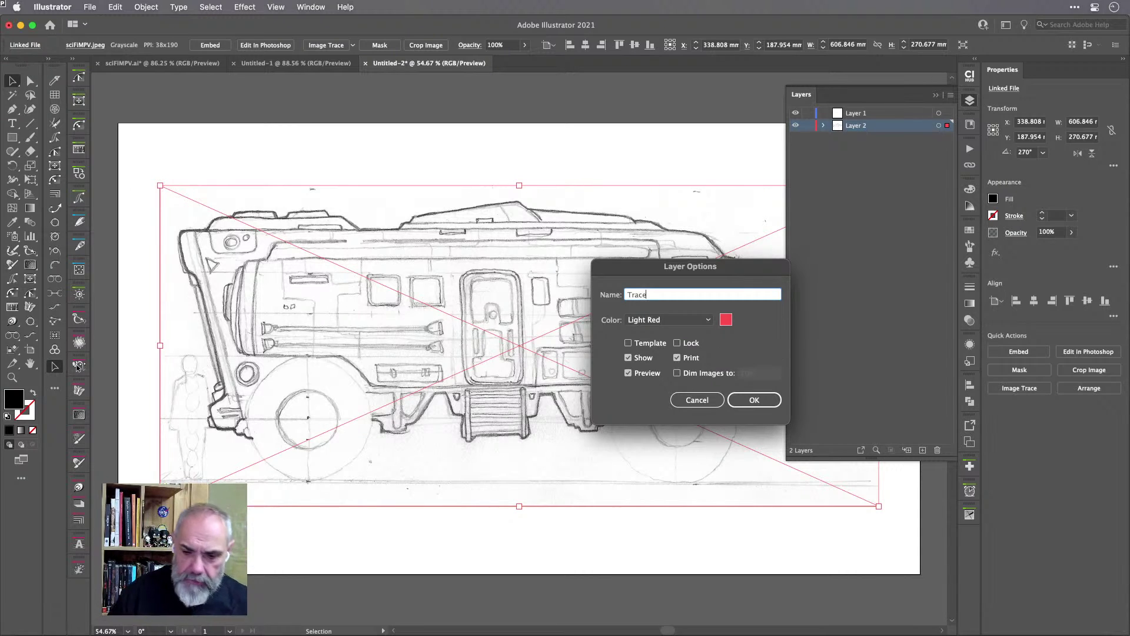
pyautogui.click(649, 348)
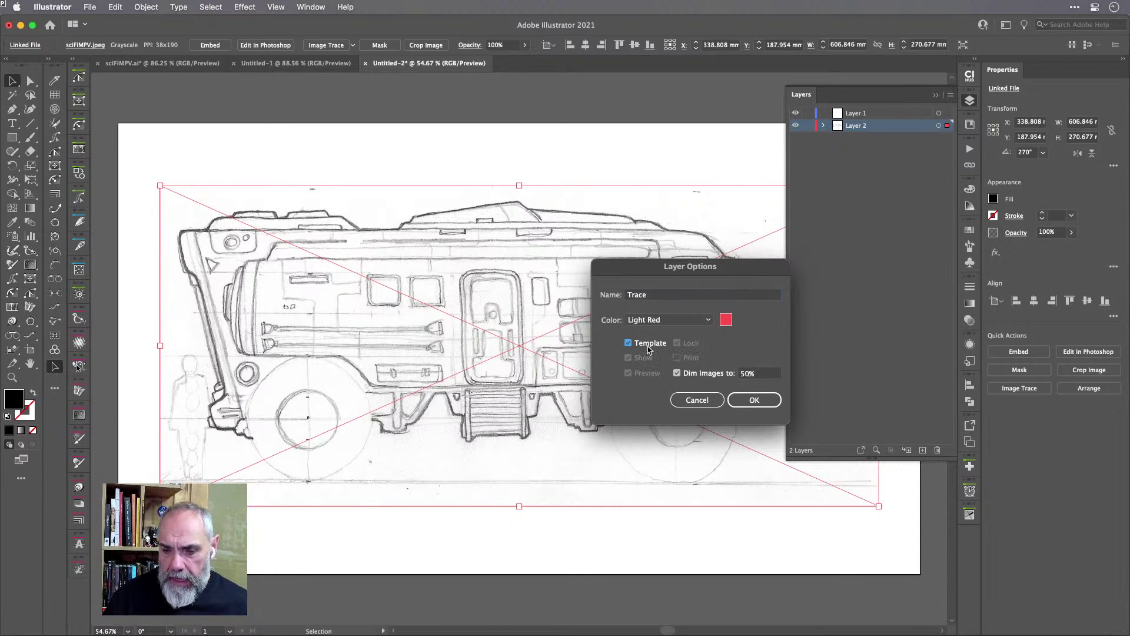
pyautogui.click(753, 400)
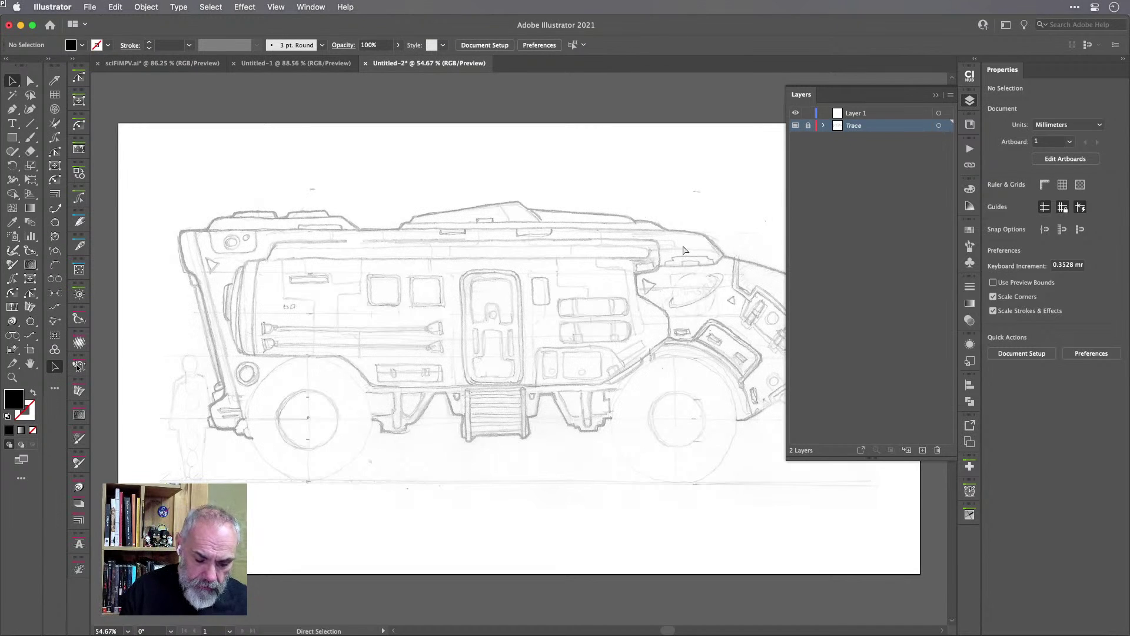
# Show the rulers around the vehicle sketch.
pyautogui.press('super+r')
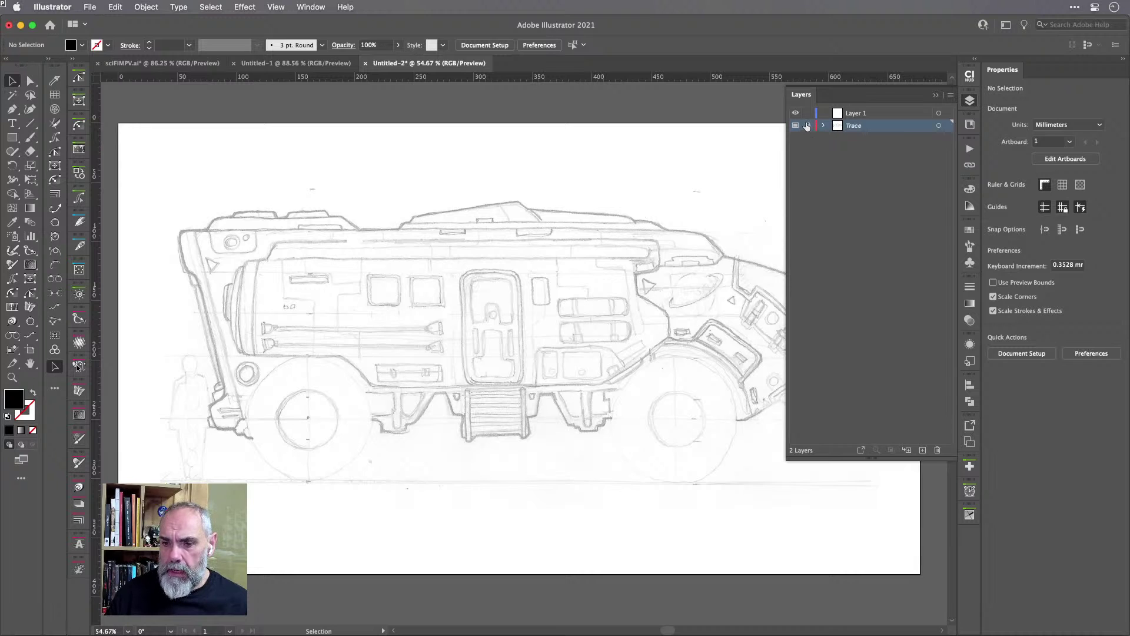
# Try a horizontal guide across the vehicle's underside, undo it, and relock the Trace layer.
pyautogui.moveTo(542, 80)
pyautogui.mouseDown()
pyautogui.moveTo(617, 422)
pyautogui.moveTo(577, 152)
pyautogui.moveTo(581, 483)
pyautogui.moveTo(573, 393)
pyautogui.mouseUp()
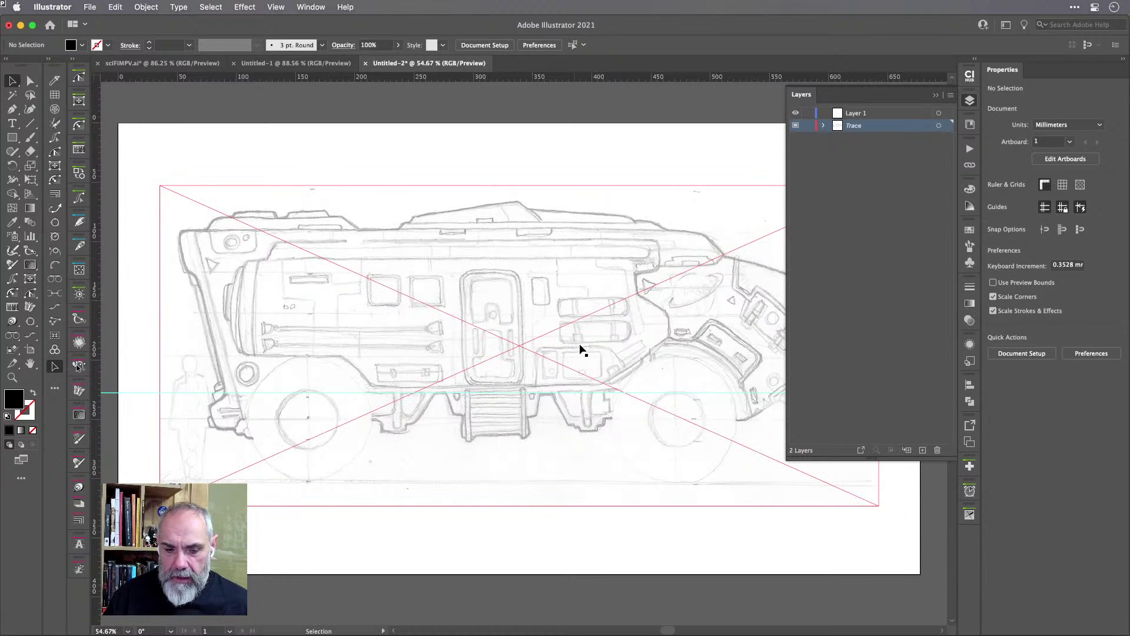
pyautogui.press('super+z')
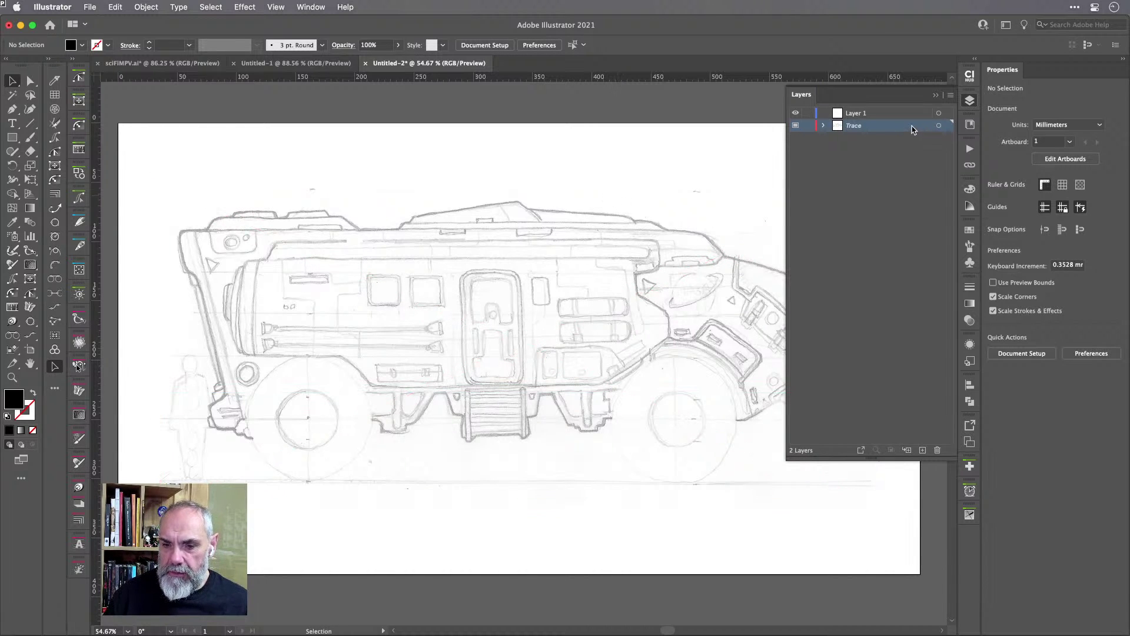
pyautogui.click(809, 126)
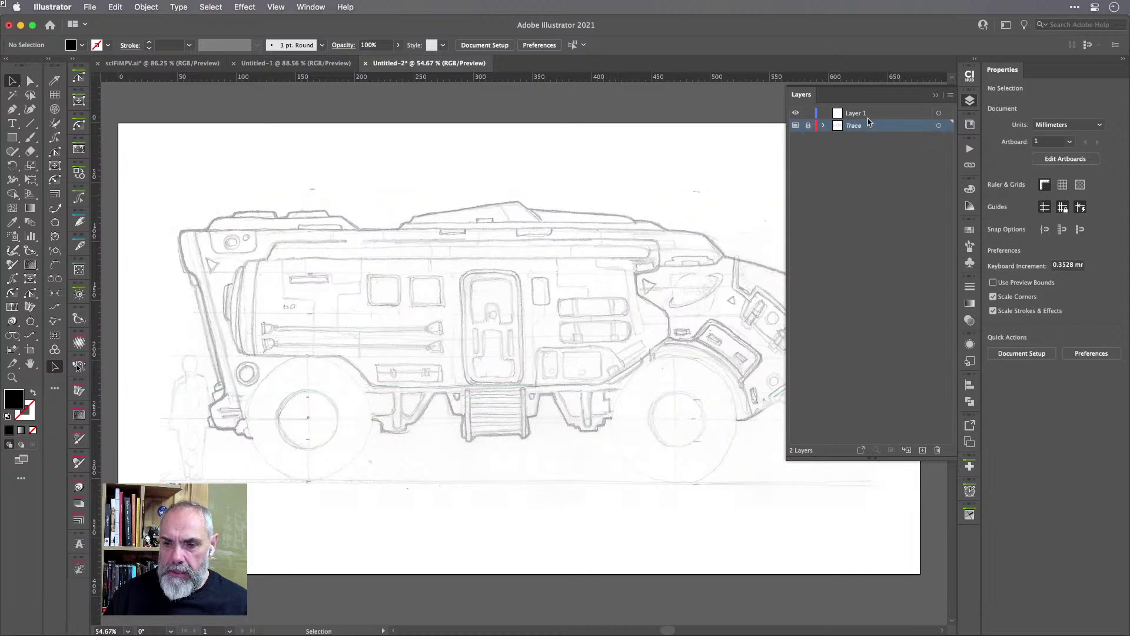
# Rename Layer 1 as draw, keep it active for drawing, and collapse the layer list.
pyautogui.click(871, 115)
pyautogui.doubleClick(862, 113)
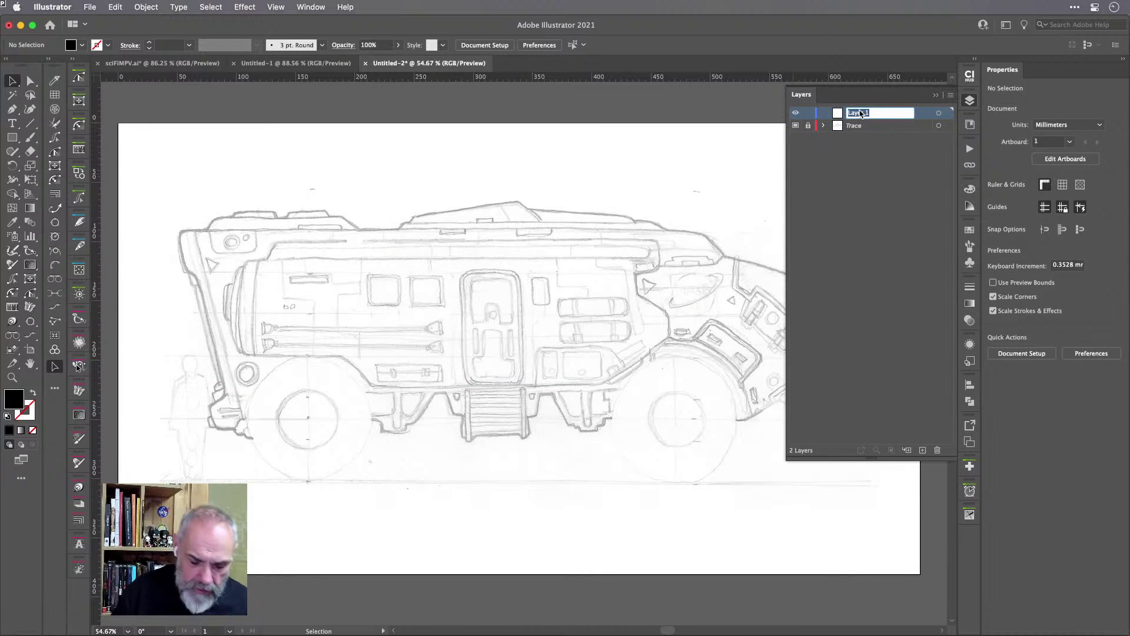
pyautogui.write('draw')
pyautogui.press('Return')
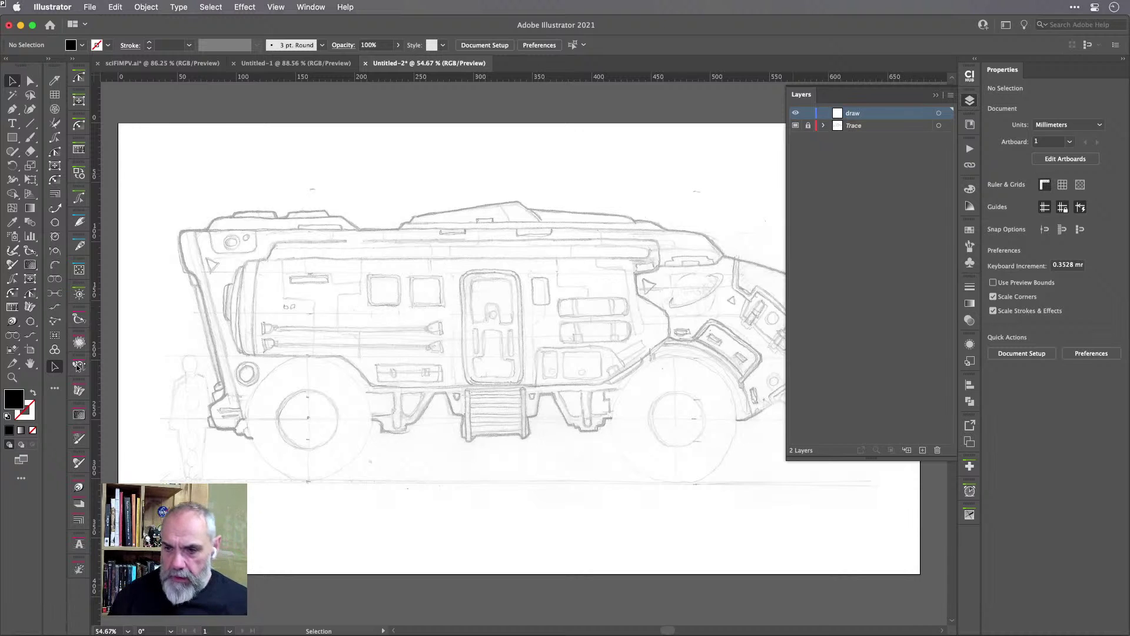
pyautogui.click(973, 102)
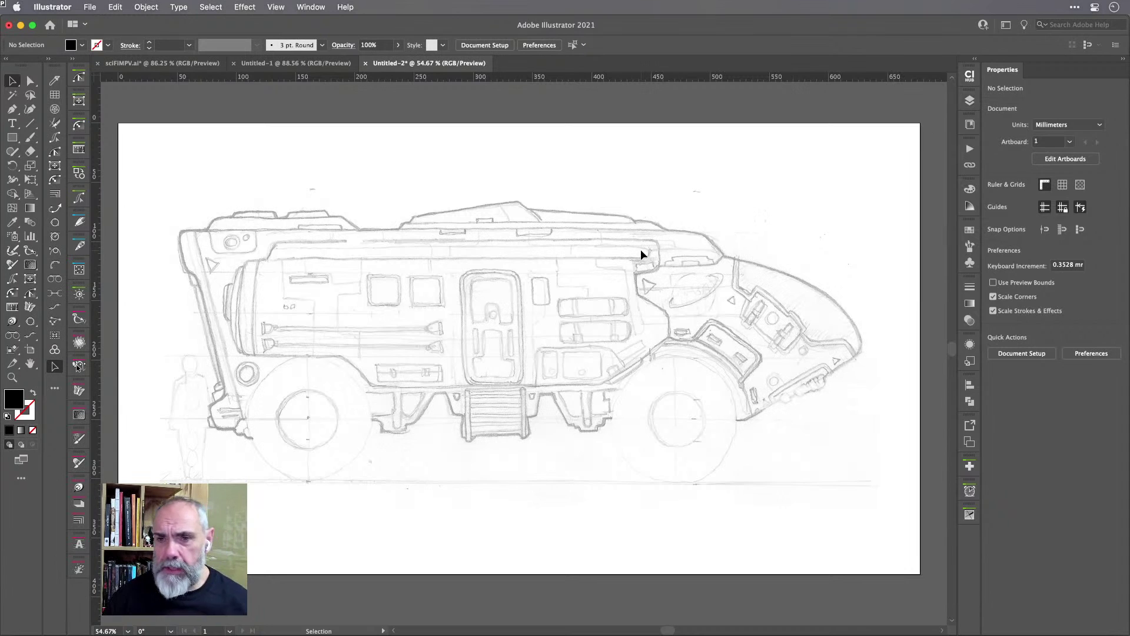
# Restore the default white fill and black stroke, and draw a rectangle about 89 by 141 mm over the vehicle's front half.
pyautogui.press('d')
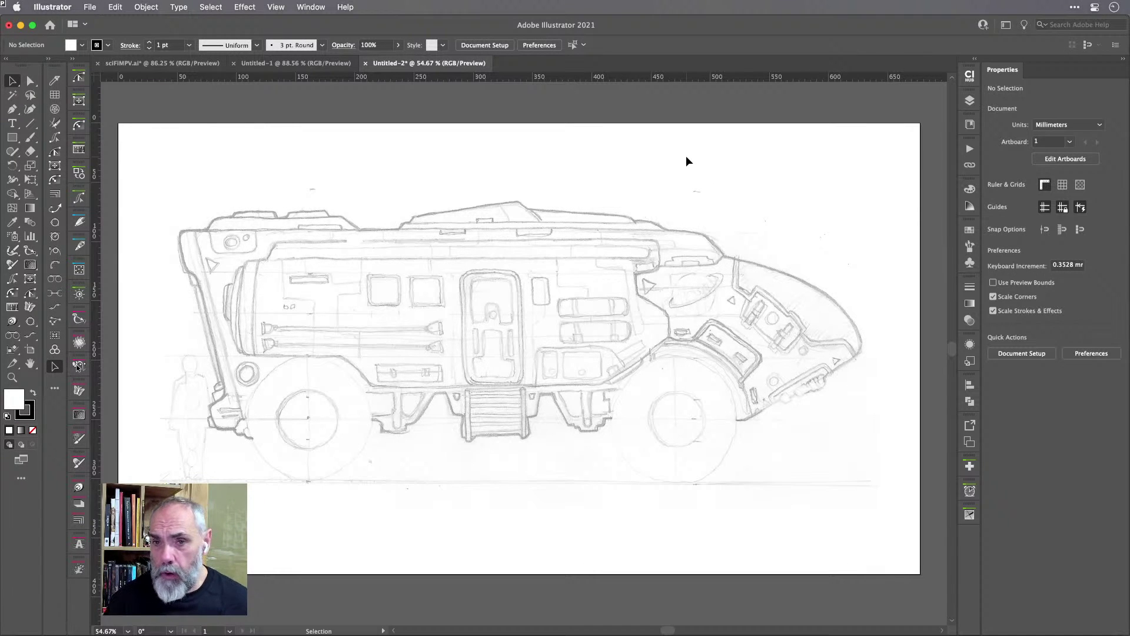
pyautogui.click(12, 137)
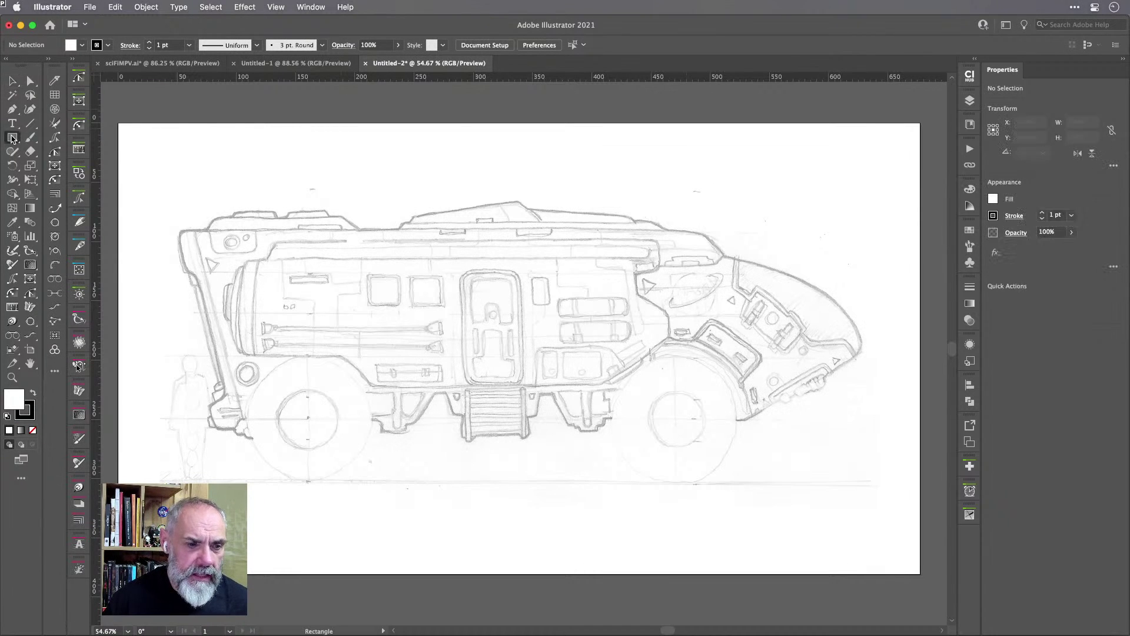
pyautogui.moveTo(589, 173); pyautogui.dragTo(695, 340)
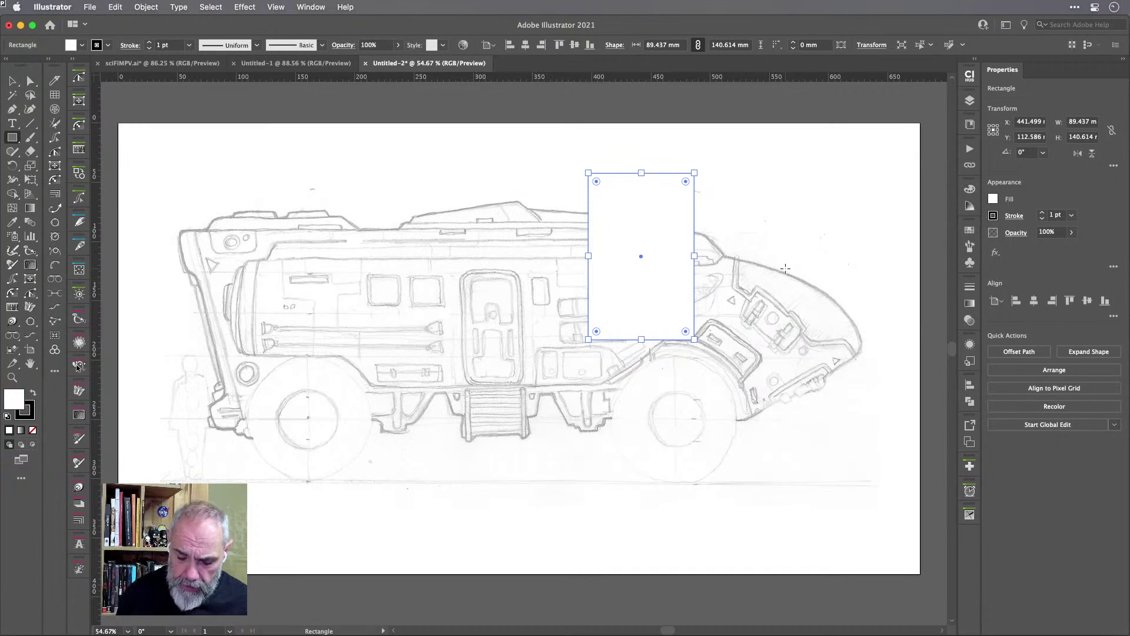
# Remove the rectangle's fill and round all four of its corners to a radius of about 24.5 mm.
pyautogui.press('/')
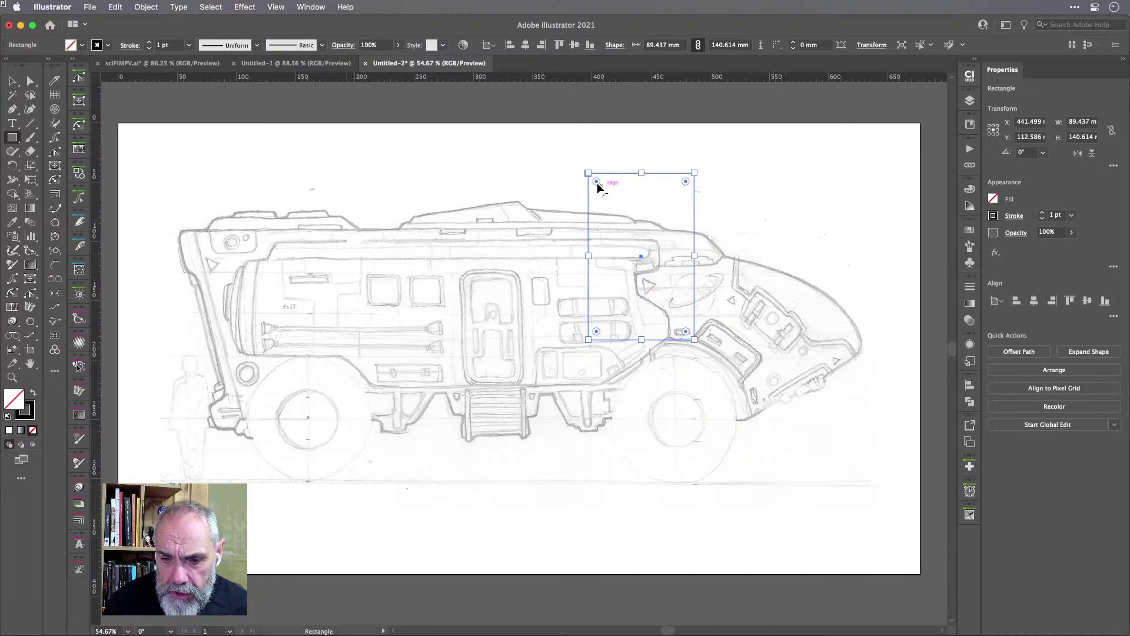
pyautogui.moveTo(597, 182); pyautogui.dragTo(616, 203)
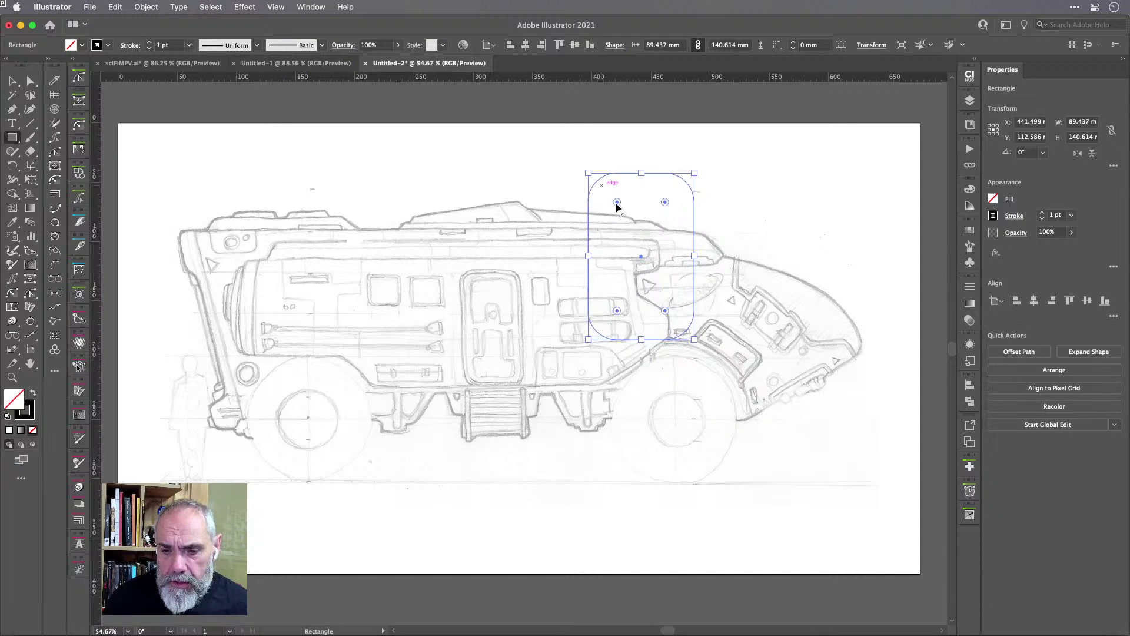
# Cut the rounded rectangle at both ends of its straight top edge with Scissors and delete that segment.
pyautogui.press('c')
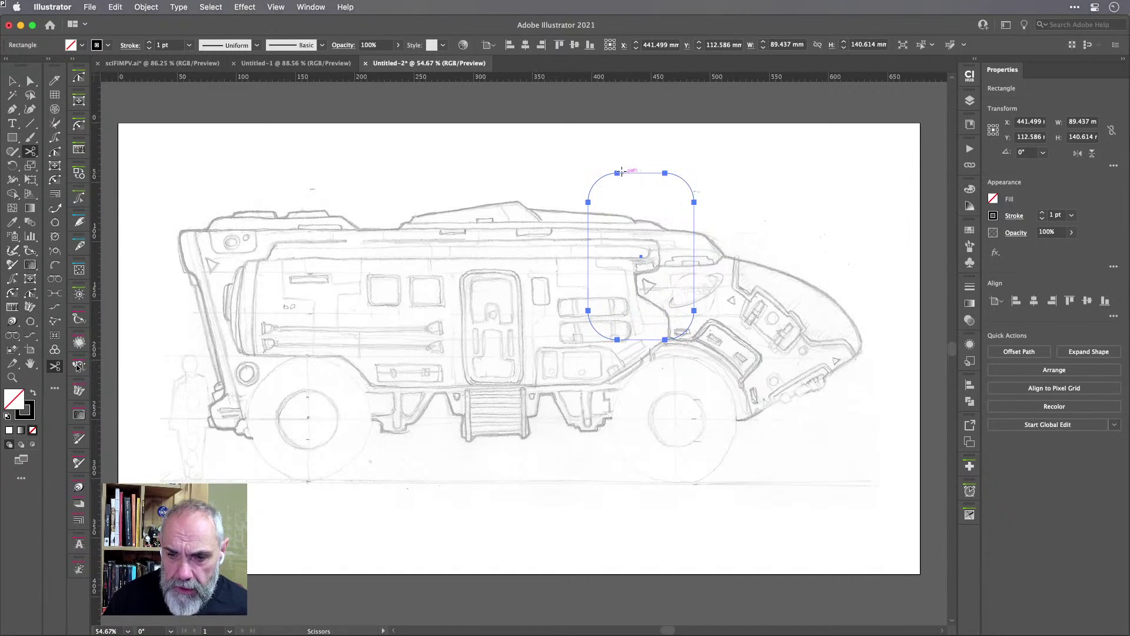
pyautogui.click(601, 173)
pyautogui.click(664, 172)
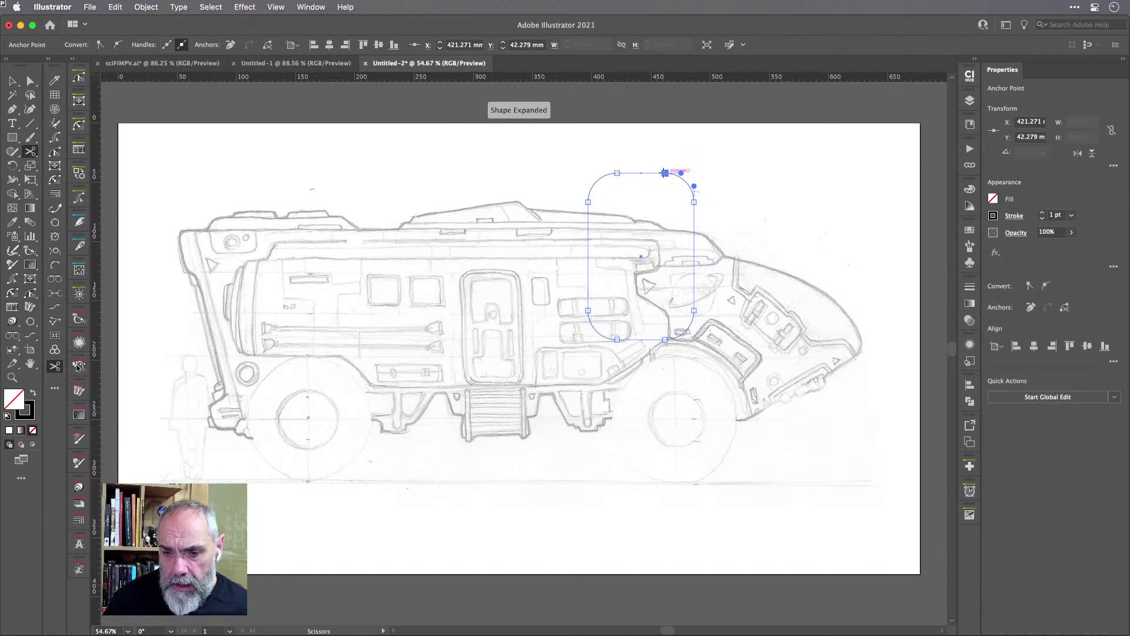
pyautogui.press('v')
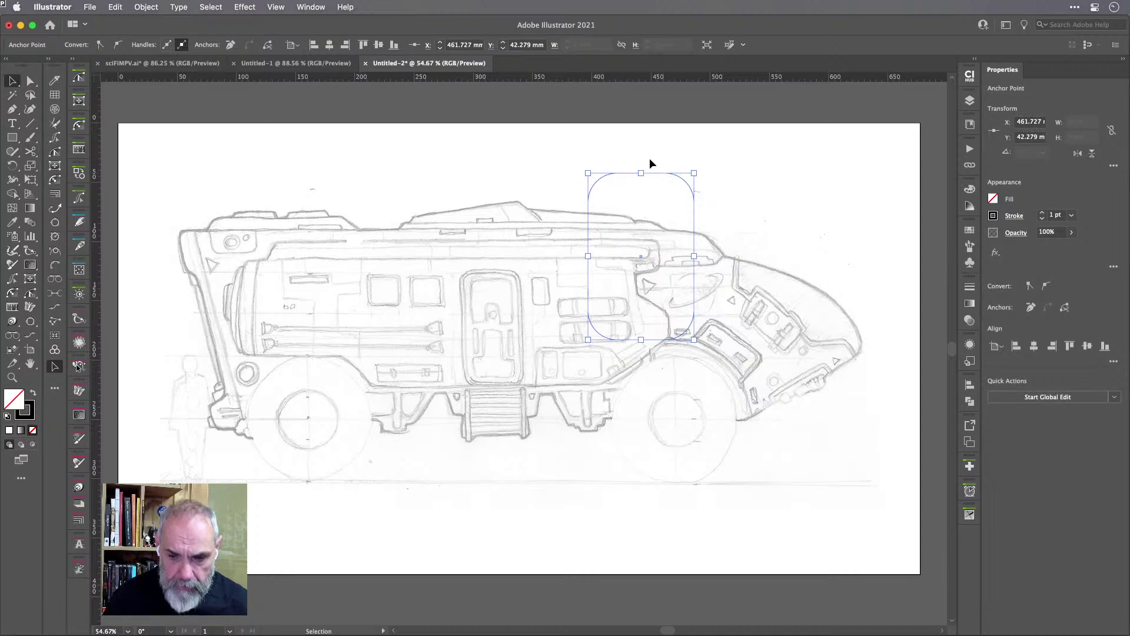
pyautogui.click(658, 165)
pyautogui.click(652, 174)
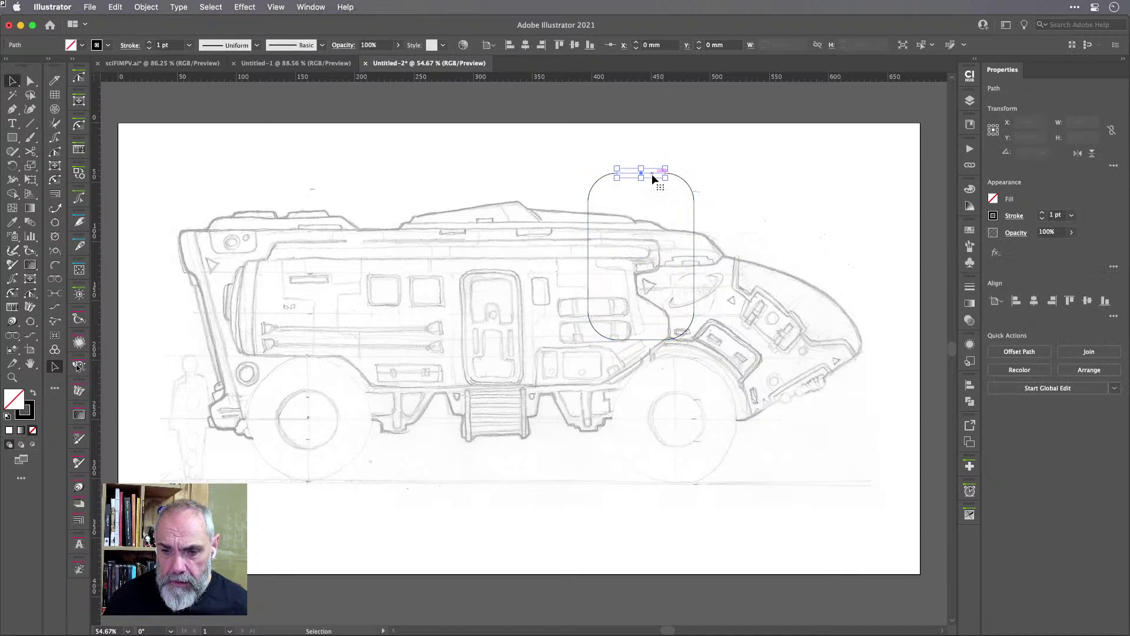
pyautogui.press('Delete')
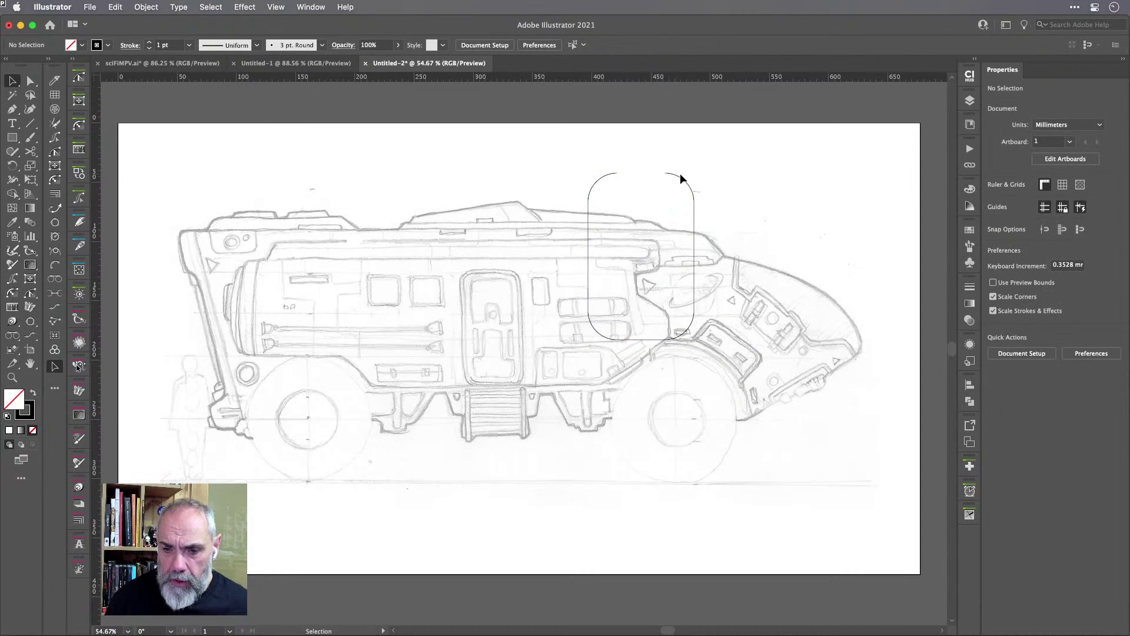
# Convert the open path's lower-right rounded corner into a chamfer.
pyautogui.click(681, 175)
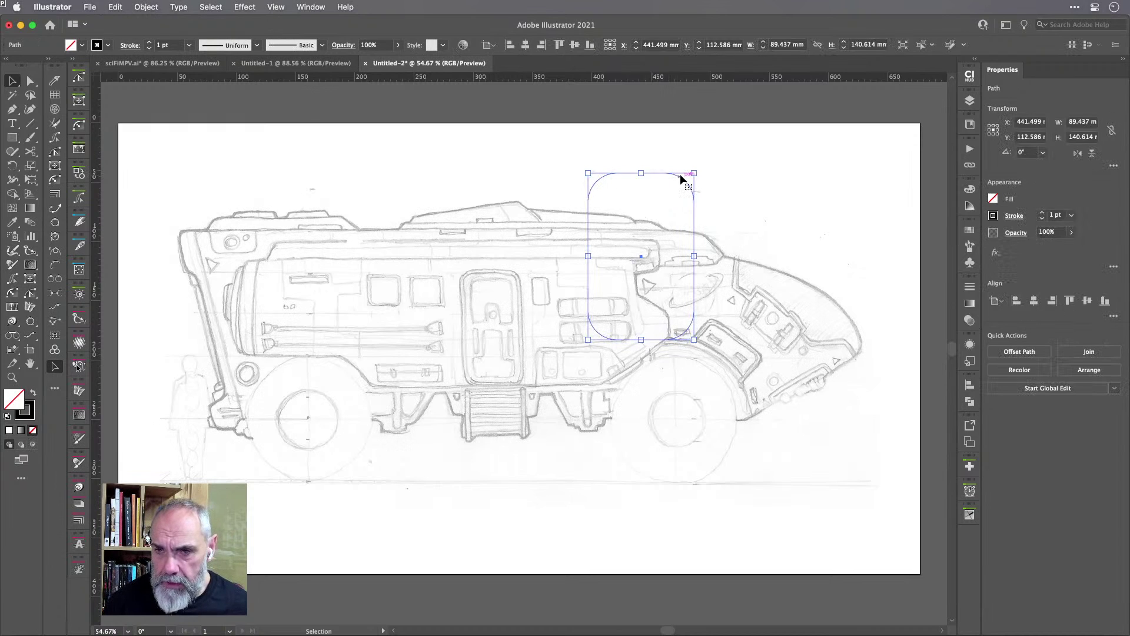
pyautogui.press('a')
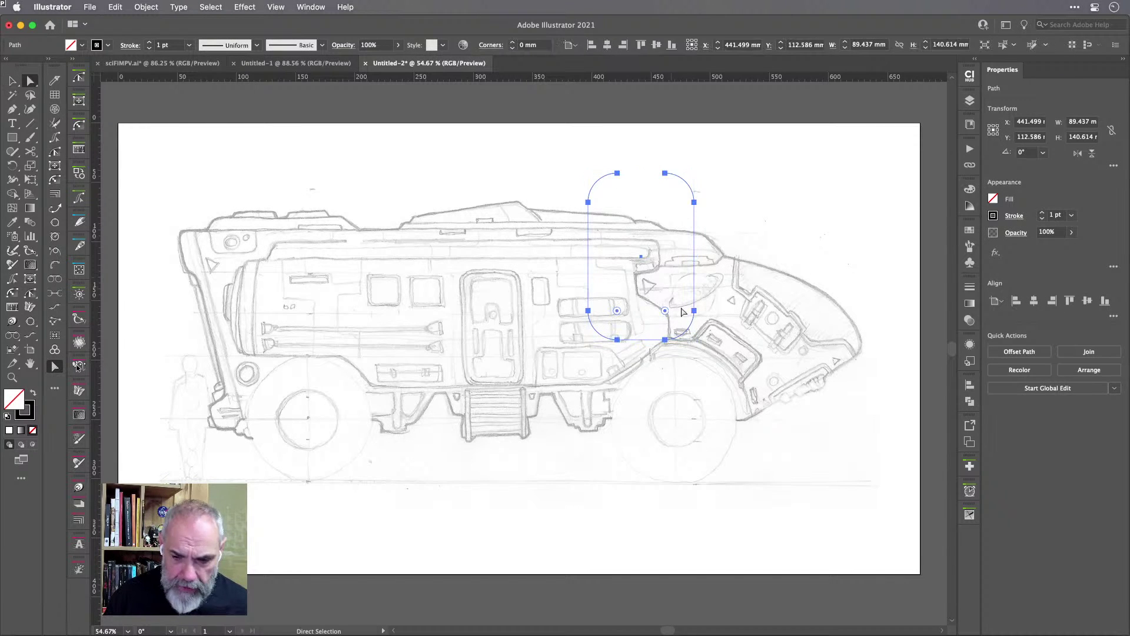
pyautogui.moveTo(709, 302); pyautogui.dragTo(652, 353)
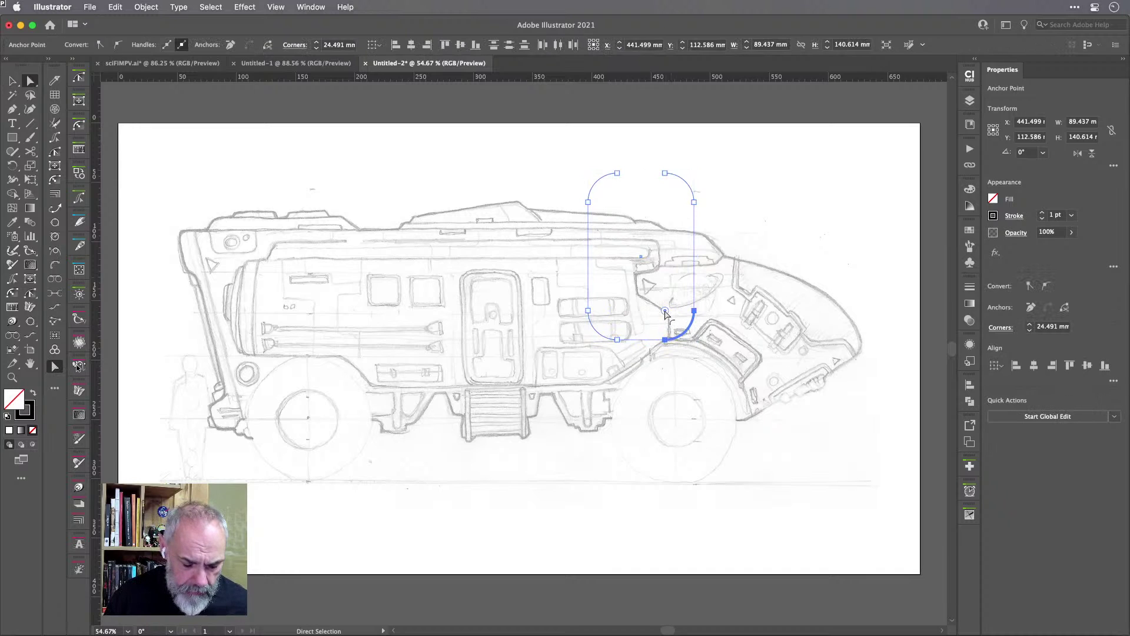
pyautogui.press('alt')
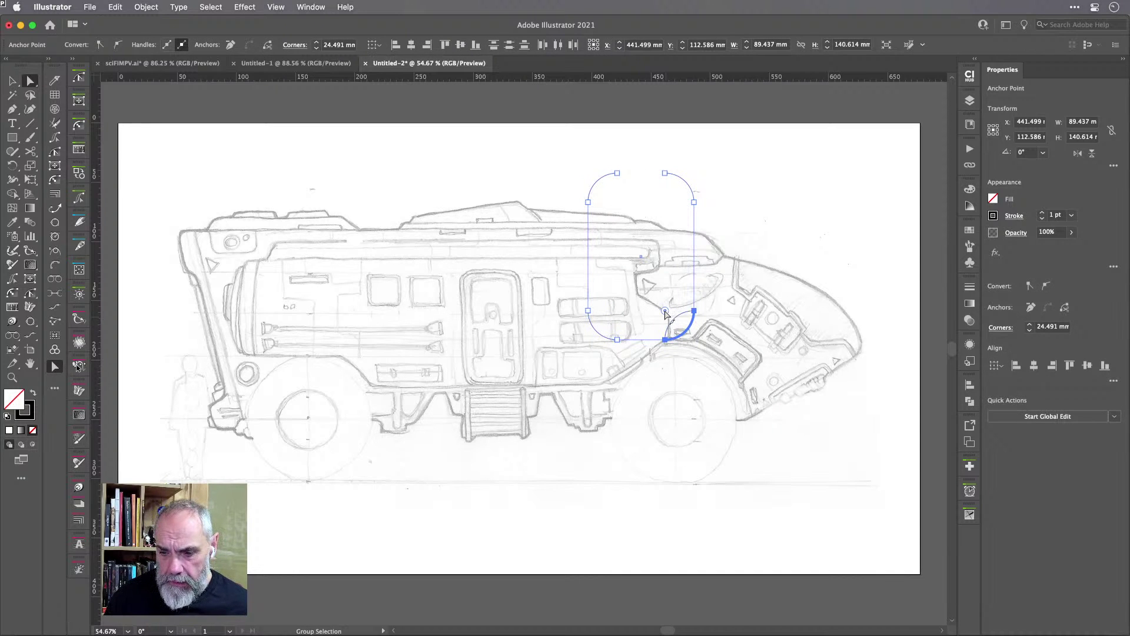
pyautogui.keyDown('alt'); pyautogui.click(665, 312); pyautogui.keyUp('alt')
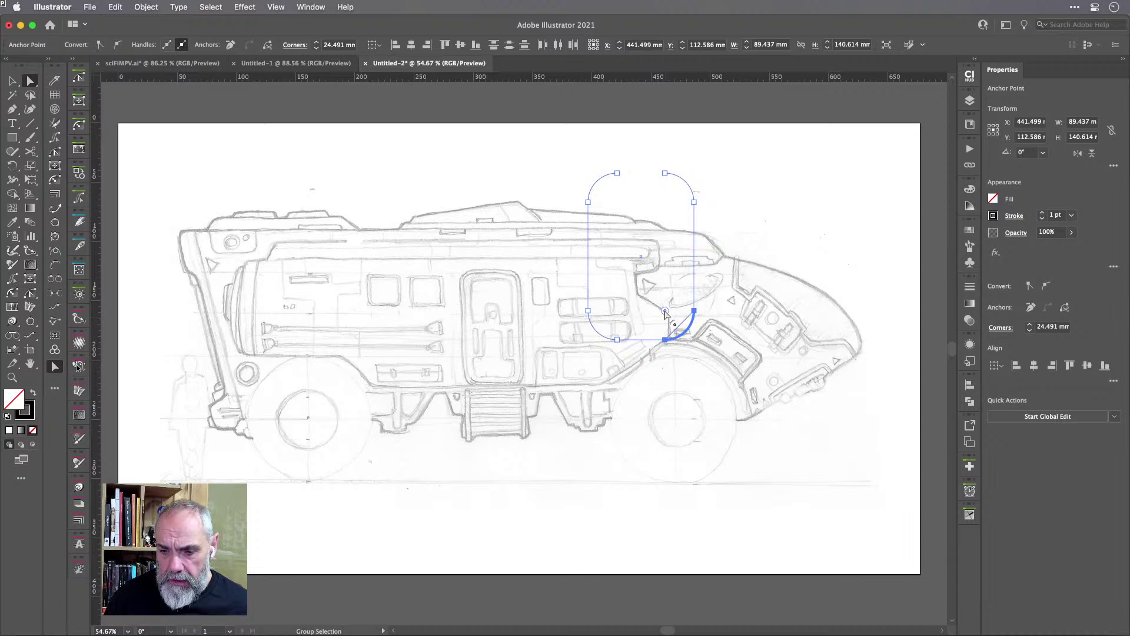
pyautogui.keyDown('alt'); pyautogui.click(665, 312); pyautogui.keyUp('alt')
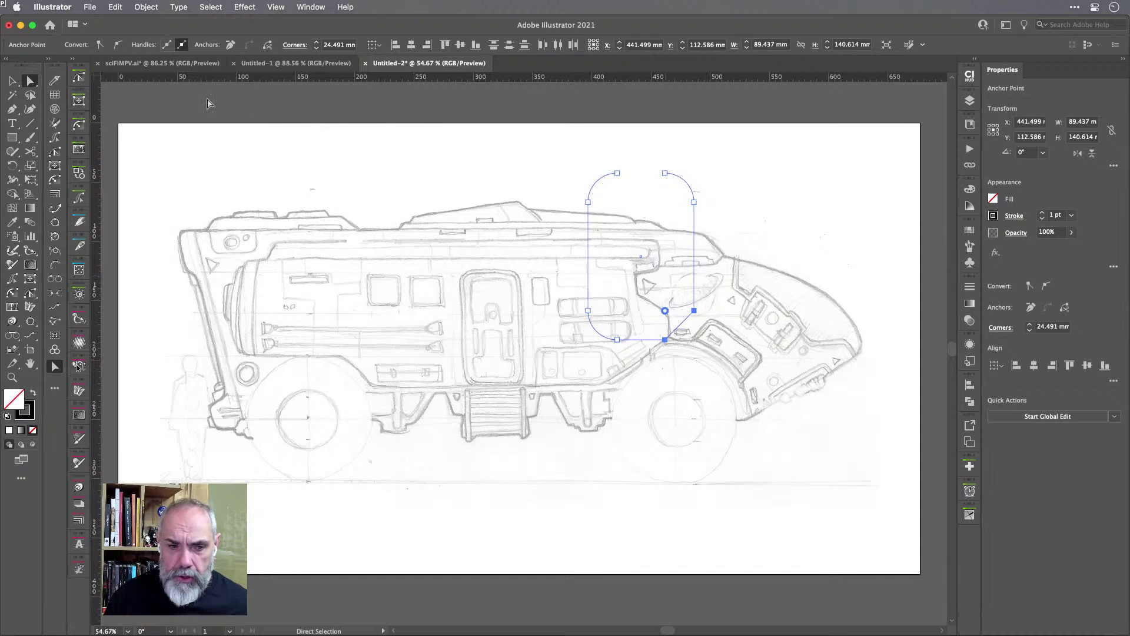
# Set the open path's stroke weight to 4 pt.
pyautogui.scroll(10, 680, 224)
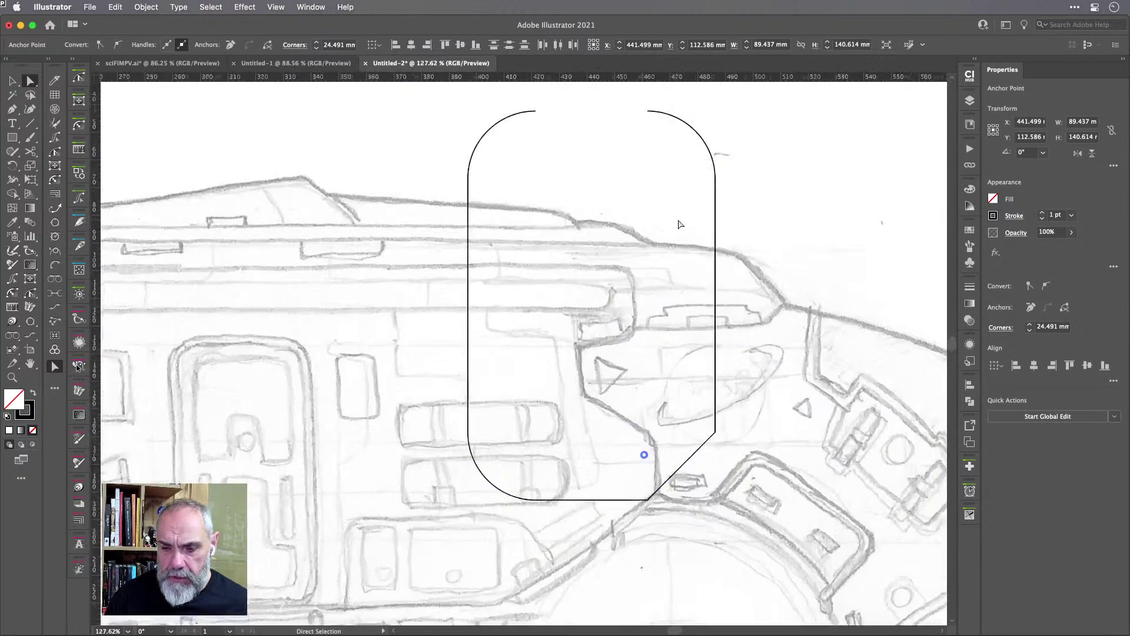
pyautogui.hscroll(3, 679, 225)
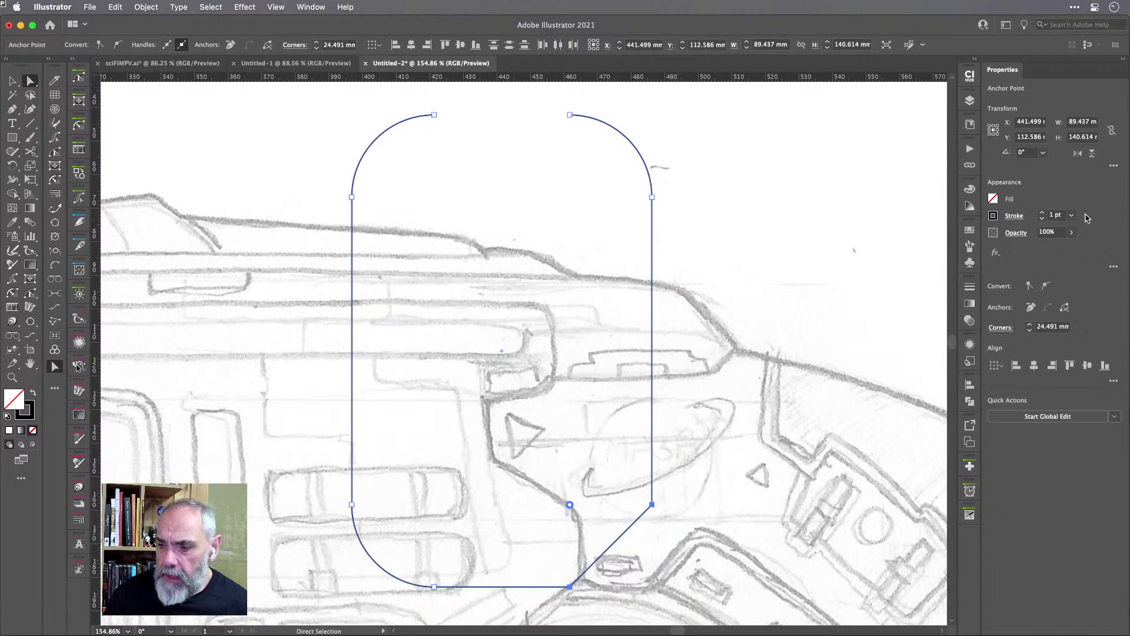
pyautogui.click(1042, 213)
pyautogui.click(1042, 213)
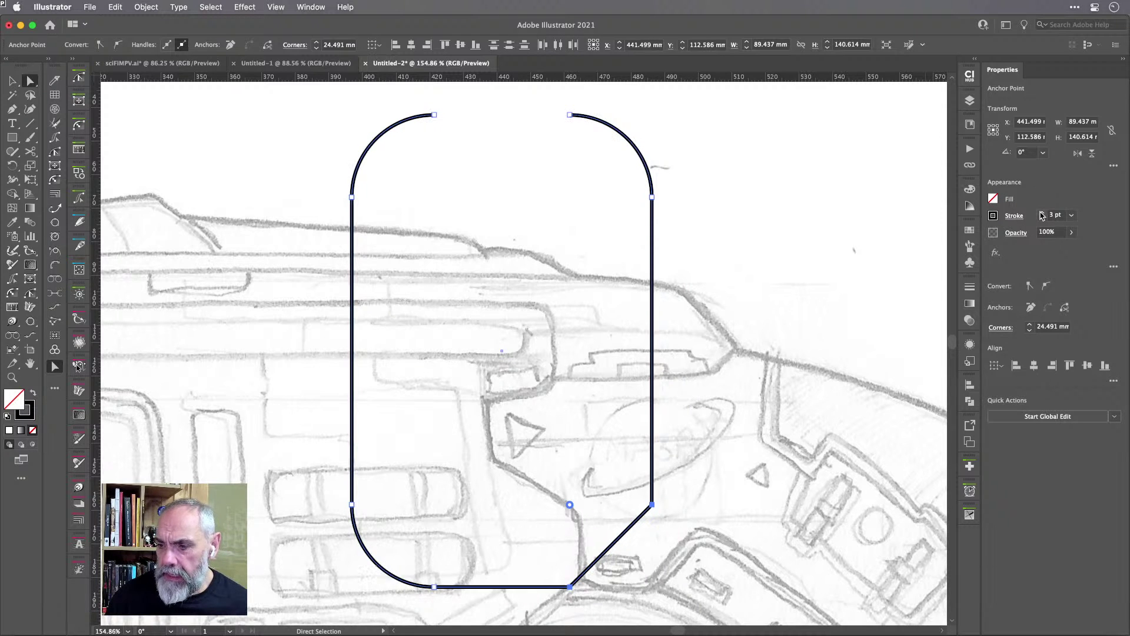
pyautogui.click(1042, 213)
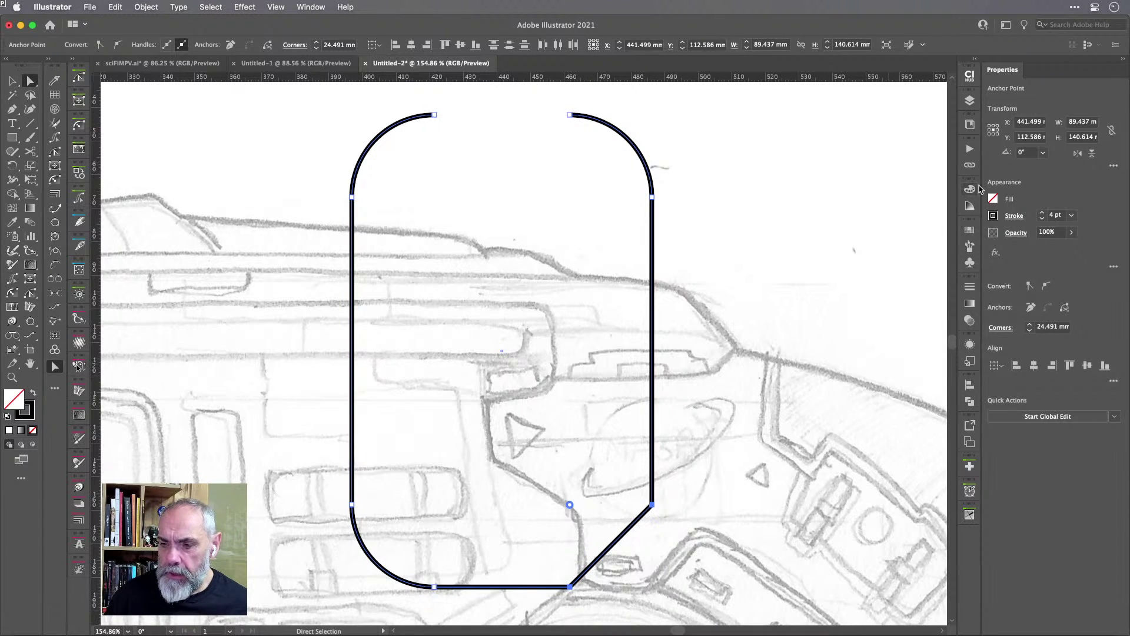
# Change the path's stroke to the dark blue-grey colour 292935.
pyautogui.doubleClick(26, 410)
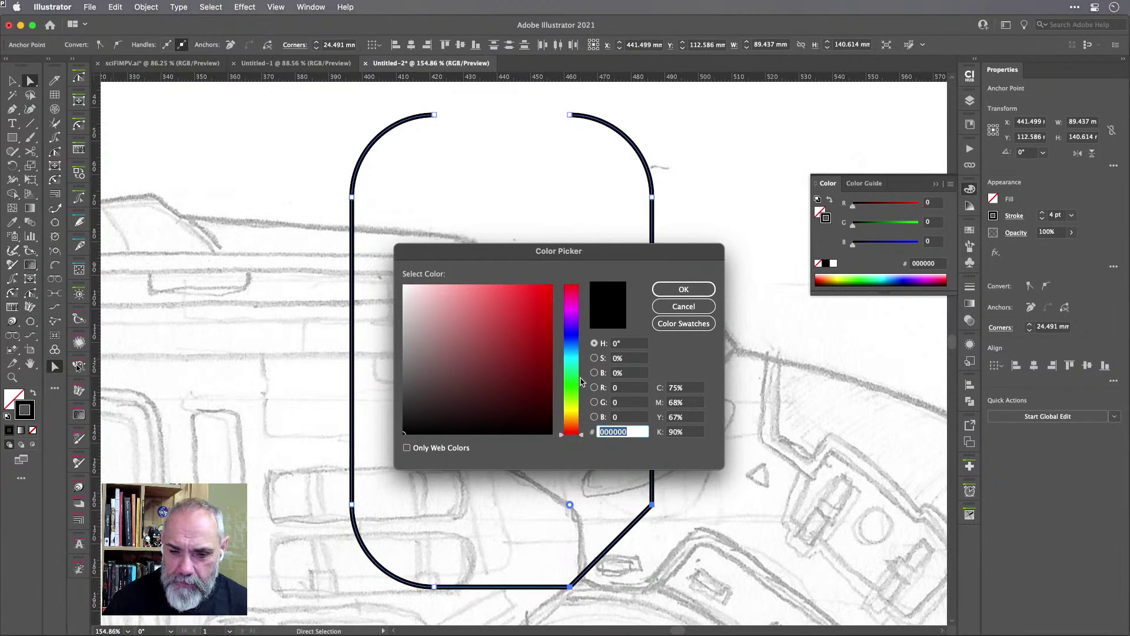
pyautogui.moveTo(581, 381); pyautogui.dragTo(570, 337)
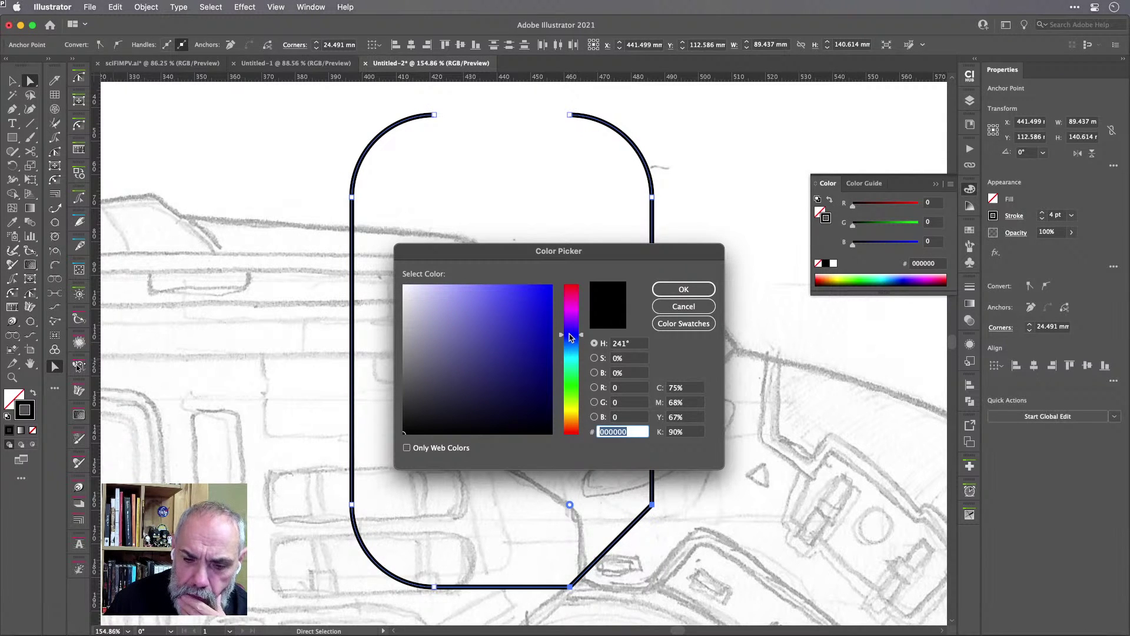
pyautogui.moveTo(506, 364); pyautogui.dragTo(436, 402)
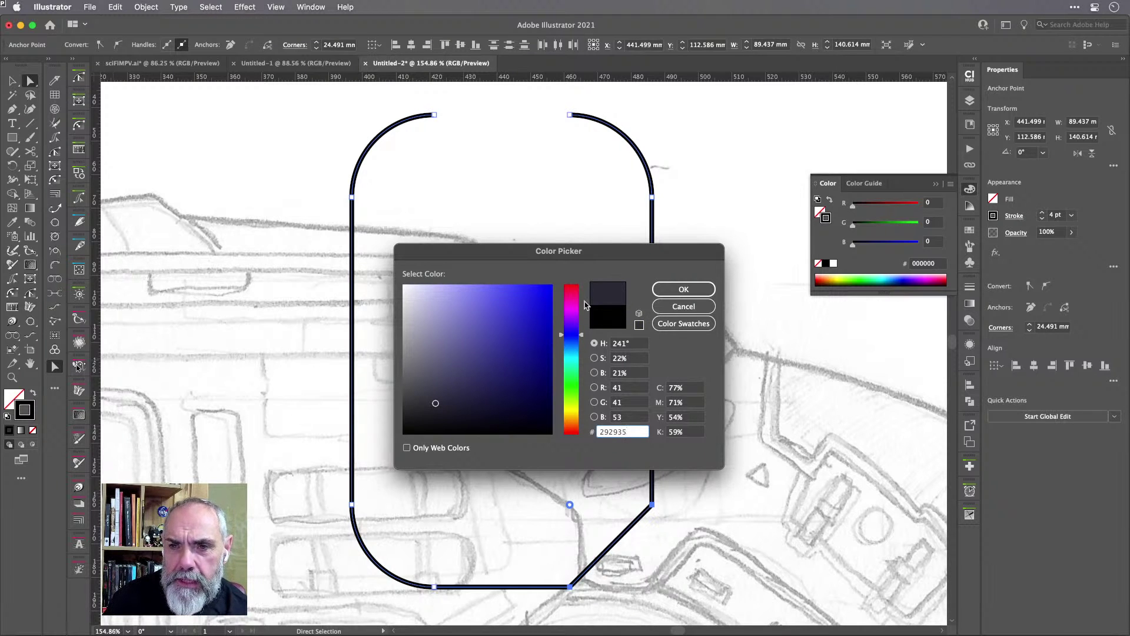
pyautogui.click(684, 289)
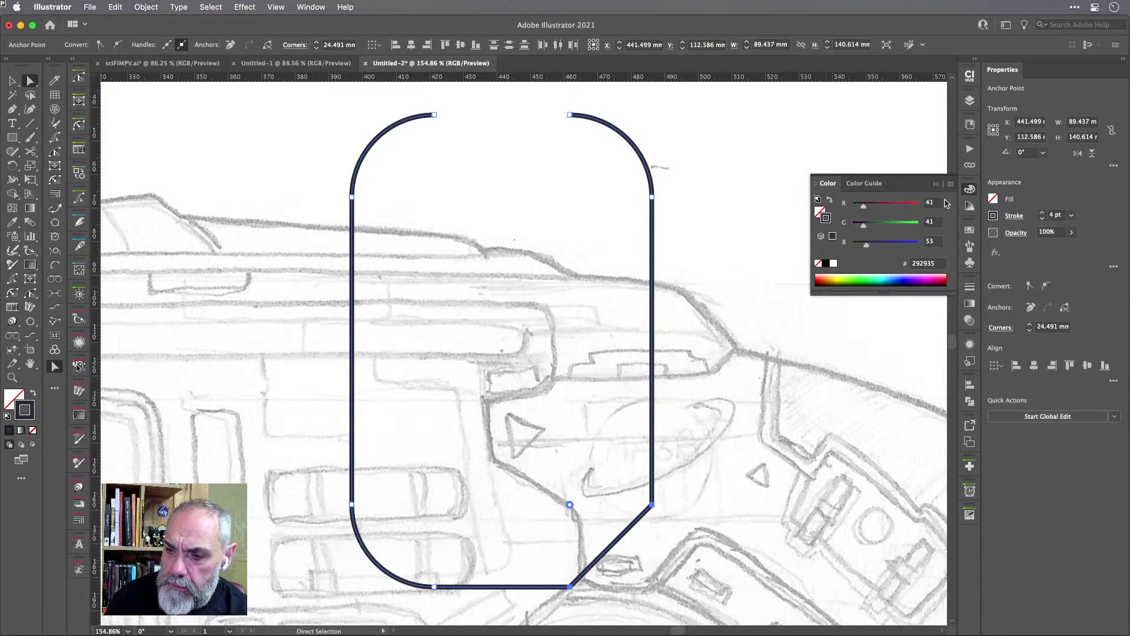
# Save the stroke colour as a global process-colour swatch named drawing.
pyautogui.click(950, 185)
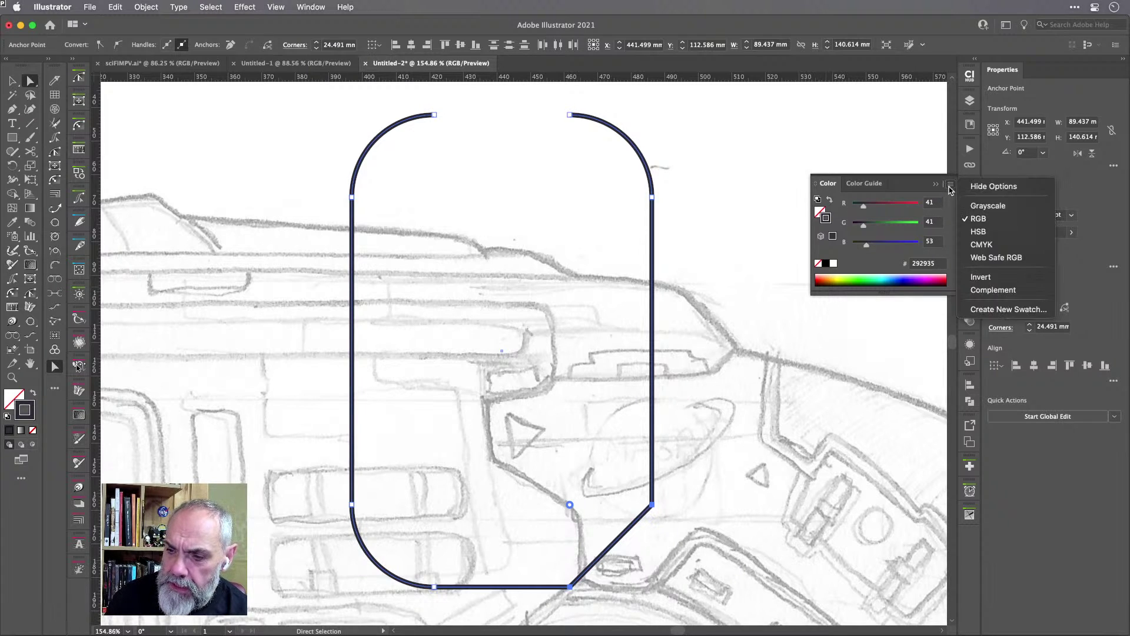
pyautogui.click(976, 309)
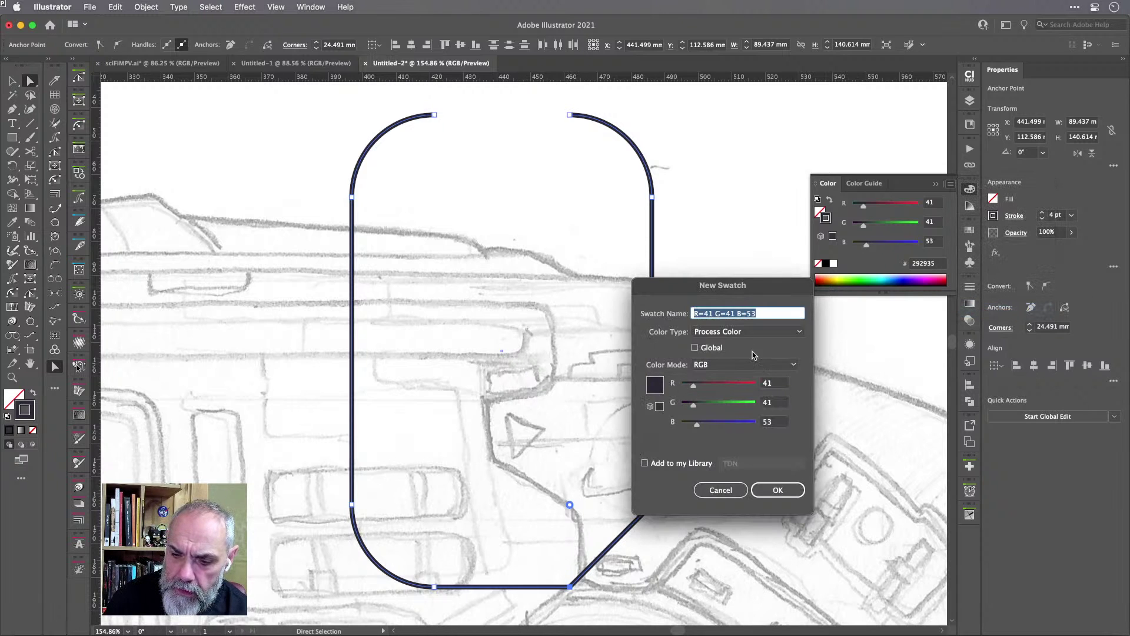
pyautogui.write('drawing')
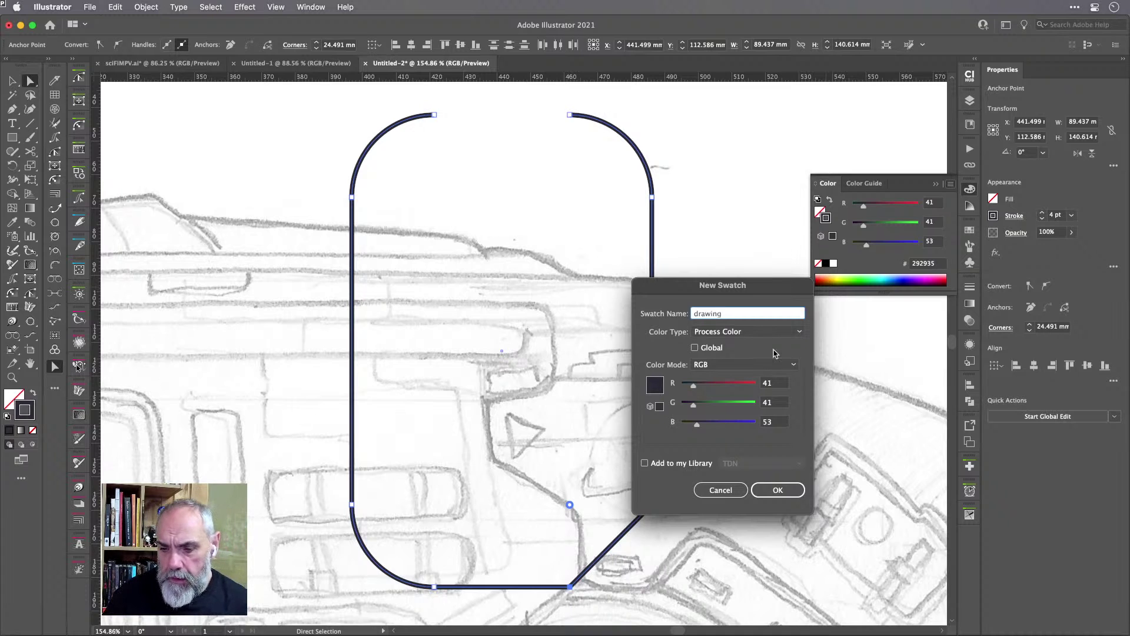
pyautogui.click(715, 347)
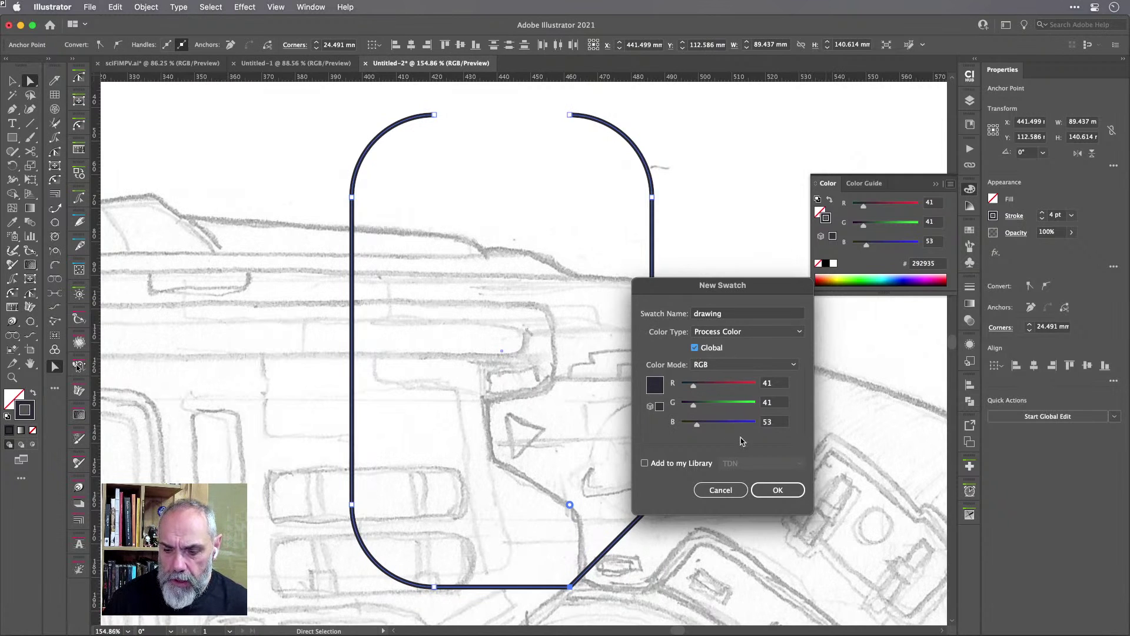
pyautogui.click(778, 490)
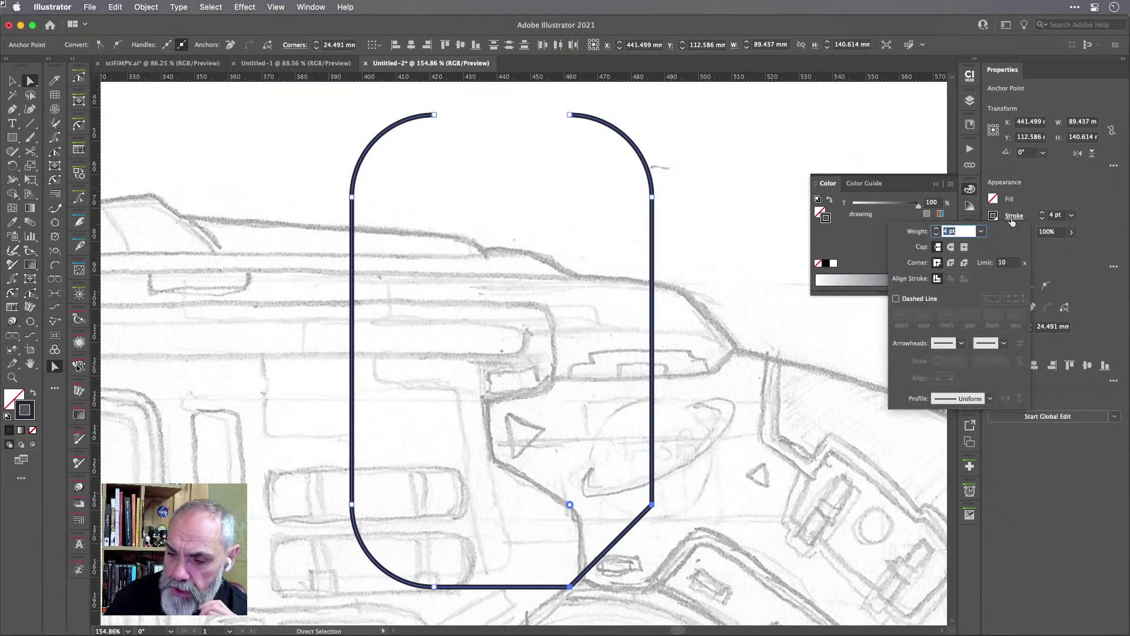
# Give the path's stroke a round cap and round join, and deselect the path.
pyautogui.click(952, 250)
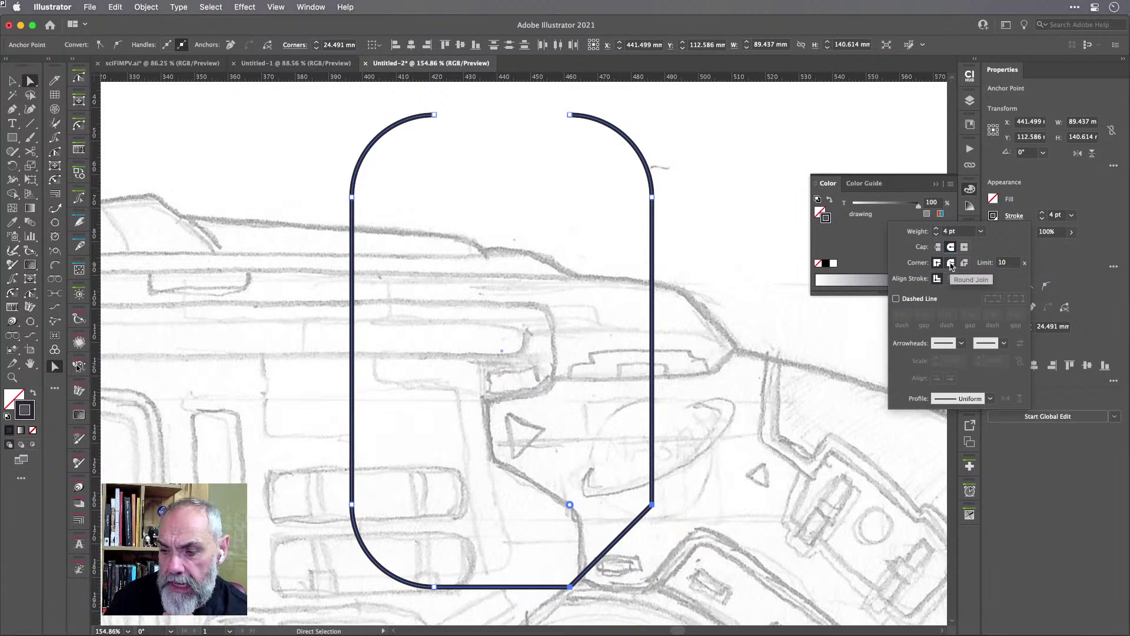
pyautogui.click(952, 264)
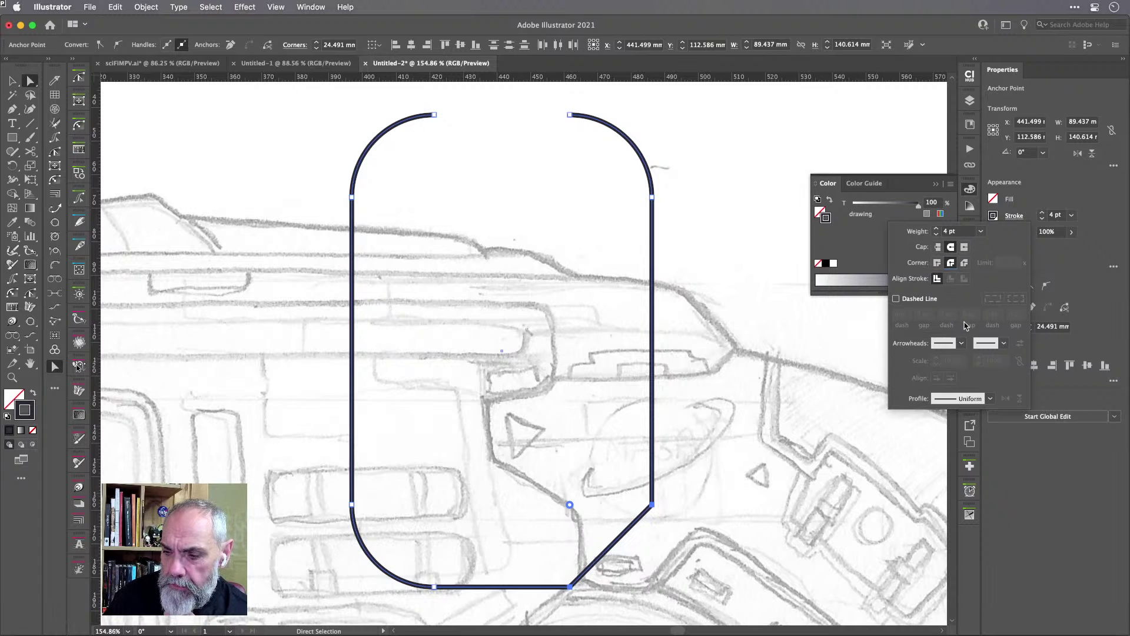
pyautogui.click(11, 83)
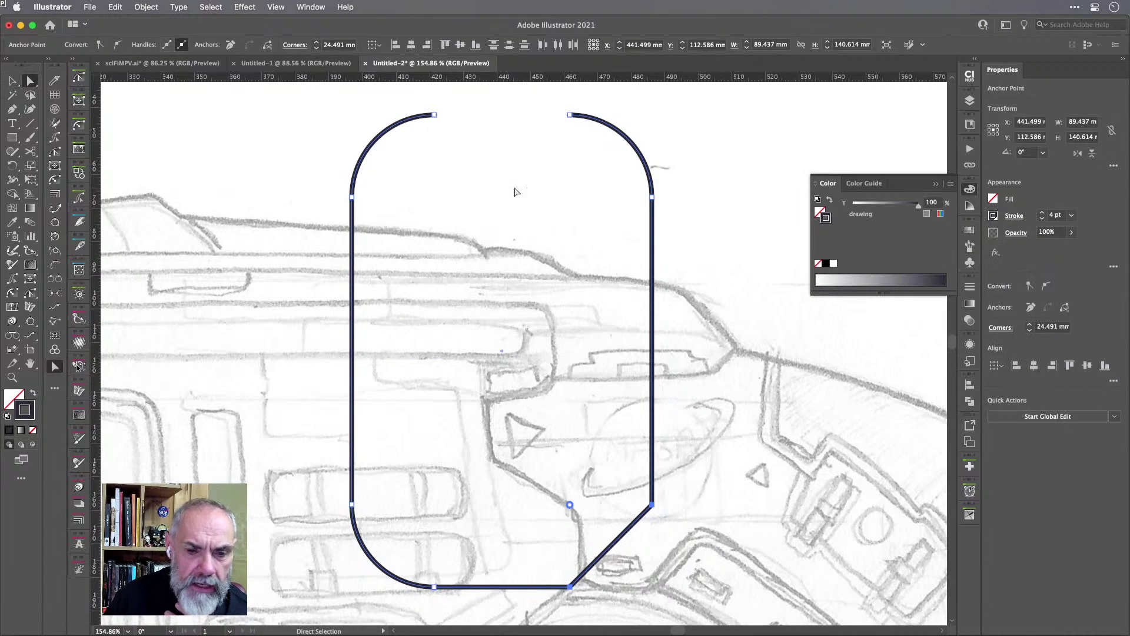
pyautogui.click(971, 189)
pyautogui.click(769, 295)
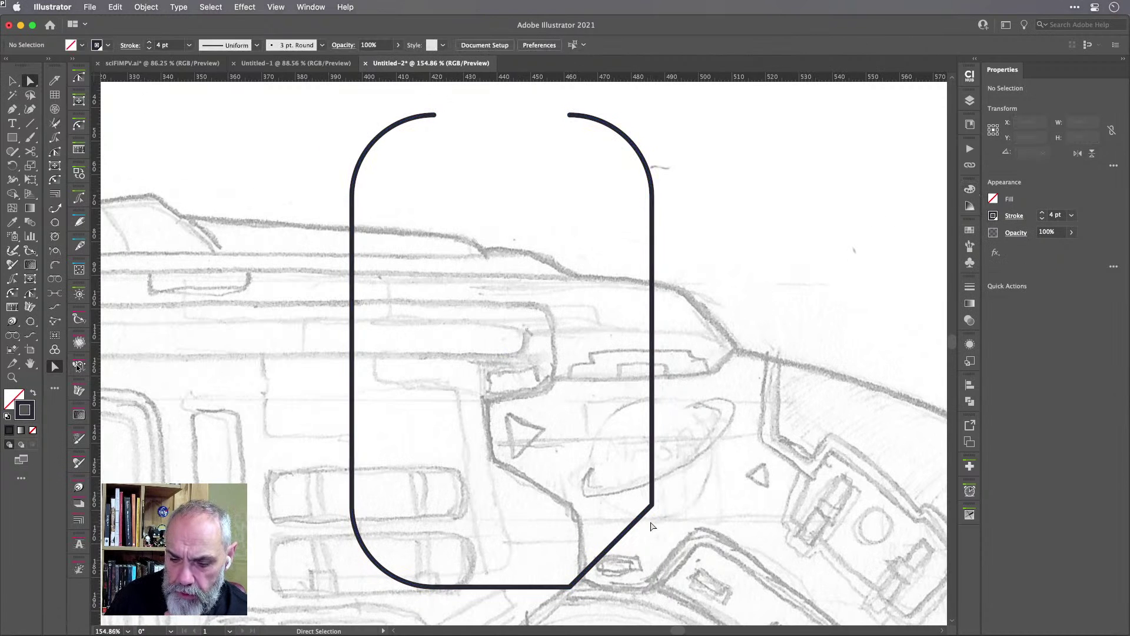
# Examine the path's chamfered corner and open end up close to check the stroke's join and cap.
pyautogui.scroll(4, 652, 525)
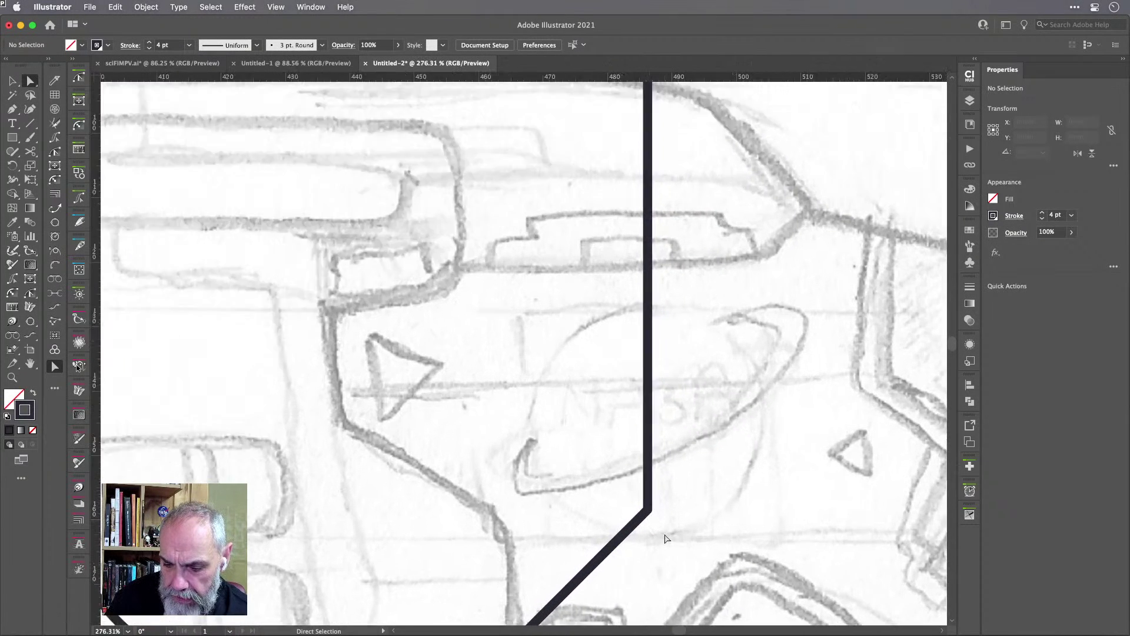
pyautogui.scroll(12, 665, 539)
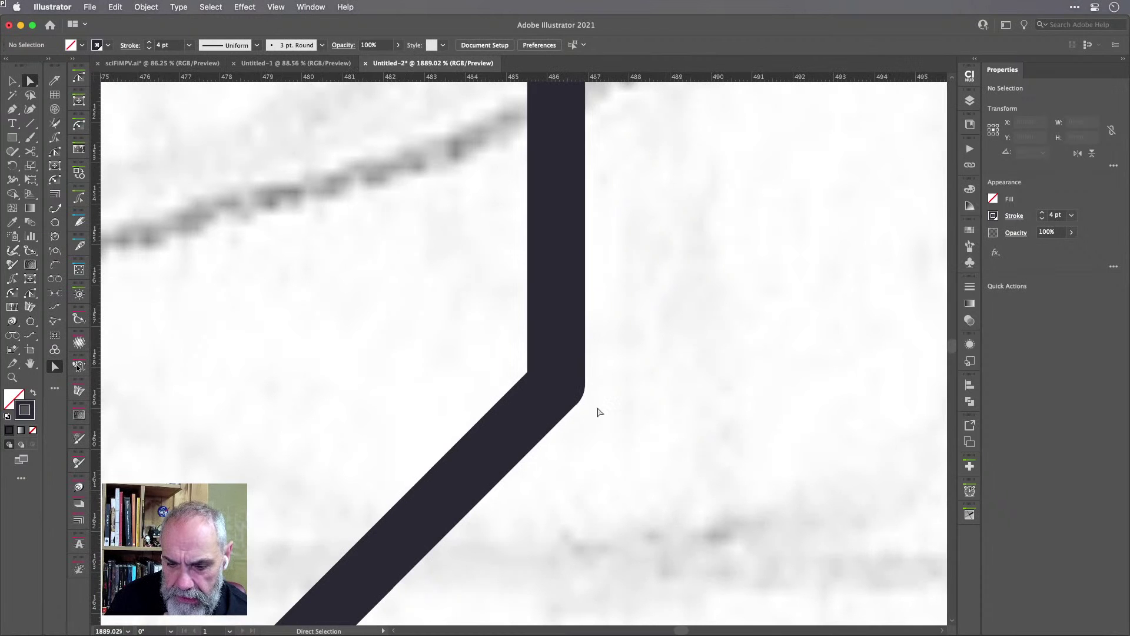
pyautogui.scroll(-6, 641, 406)
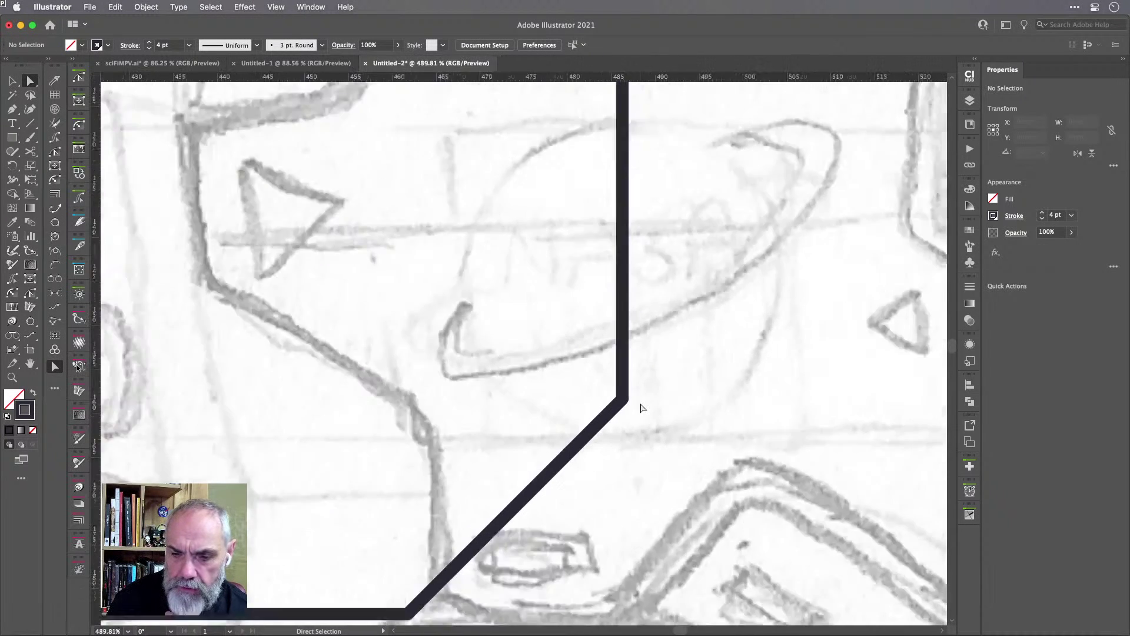
pyautogui.scroll(-5, 641, 407)
pyautogui.scroll(5, 601, 302)
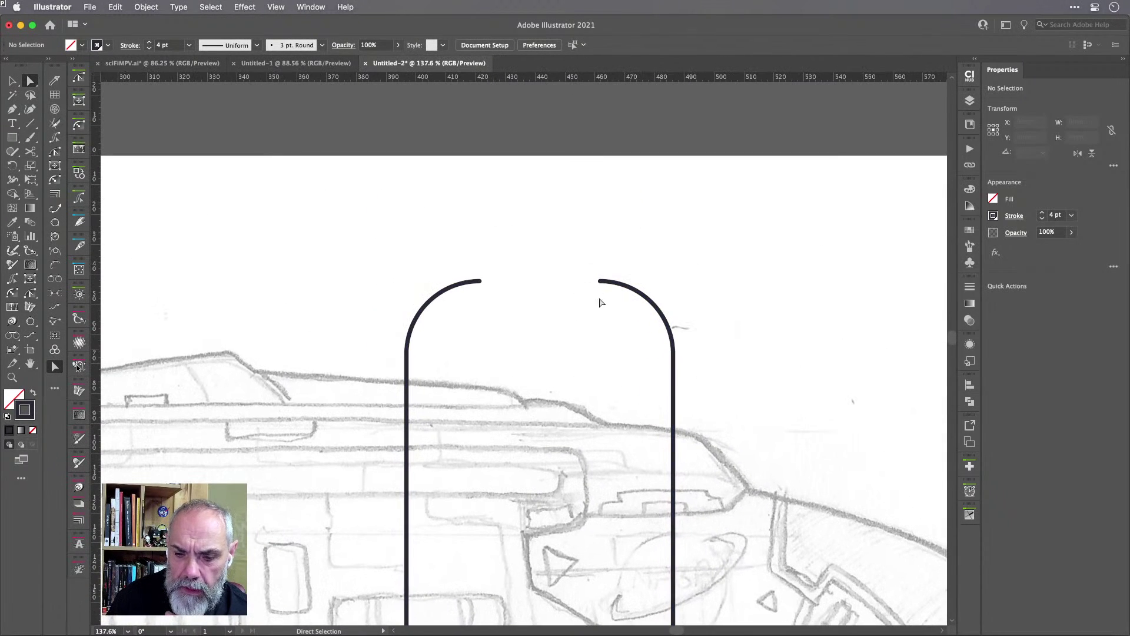
pyautogui.scroll(8, 600, 278)
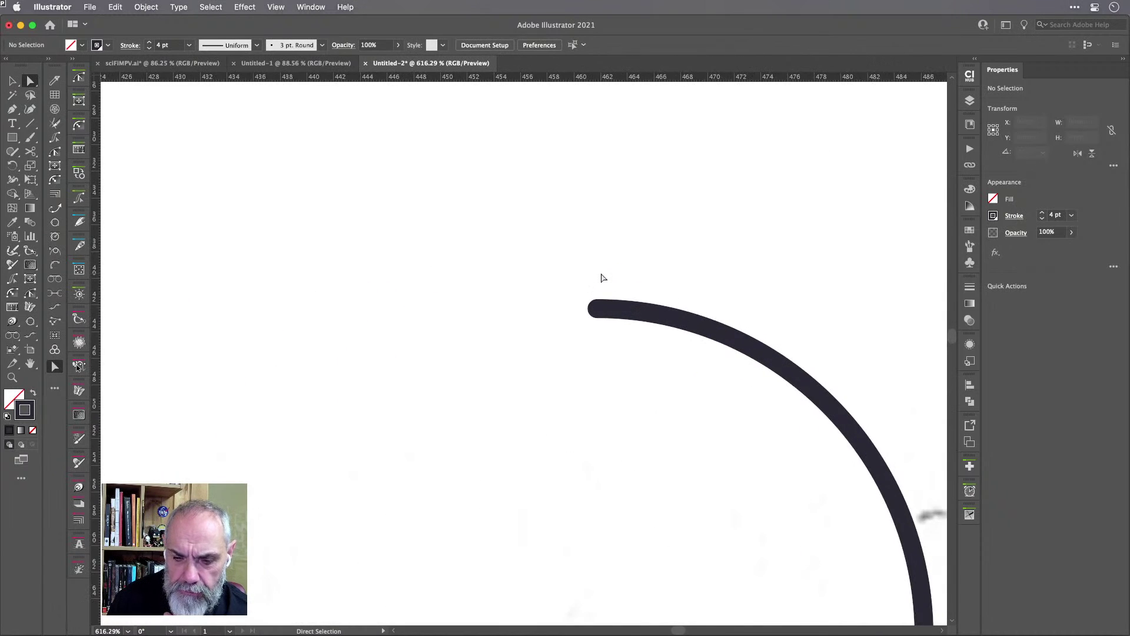
# Move the rounded sample path up and to the right, partly clear of the vehicle sketch.
pyautogui.scroll(-8, 602, 277)
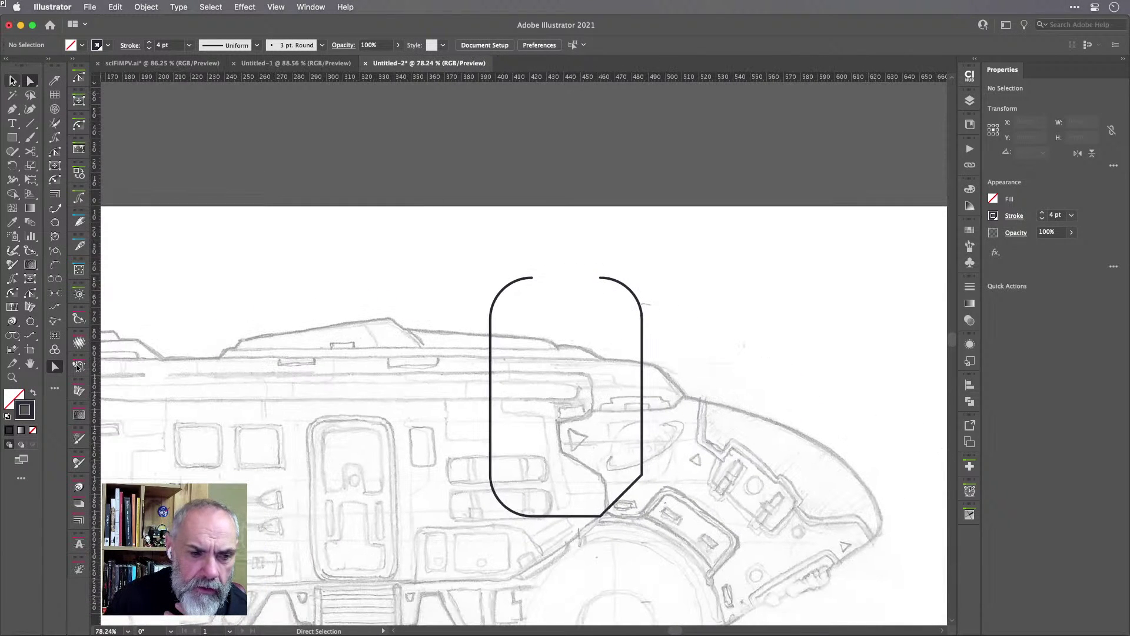
pyautogui.click(12, 81)
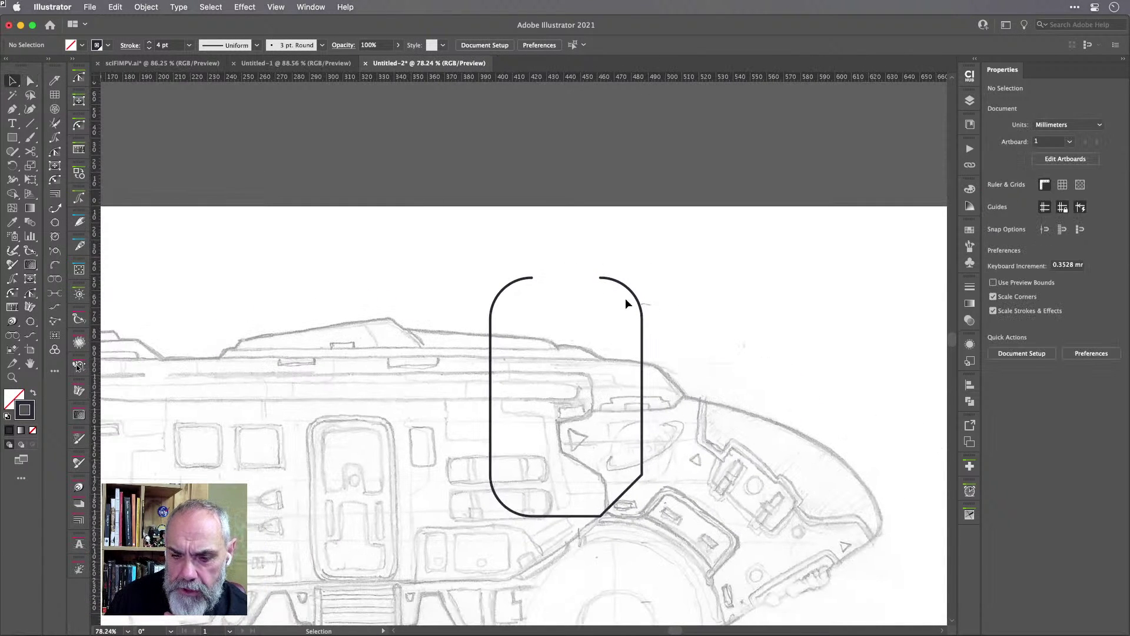
pyautogui.moveTo(639, 299); pyautogui.dragTo(670, 253)
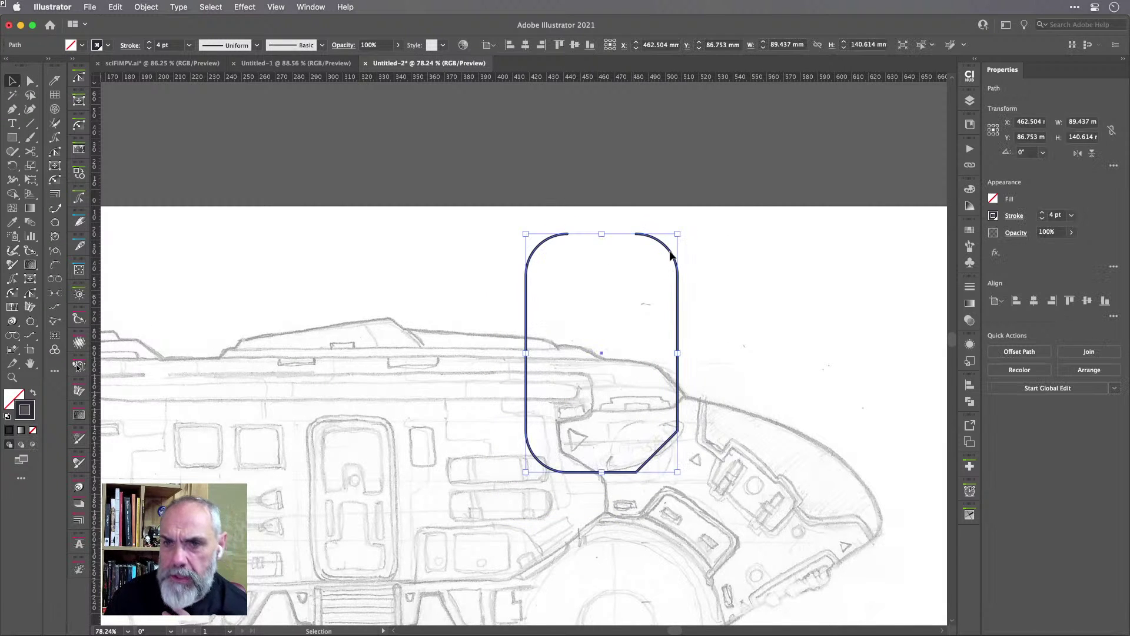
# Delete all unused graphic styles and replace the default graphic style with the sample path's appearance.
pyautogui.click(970, 361)
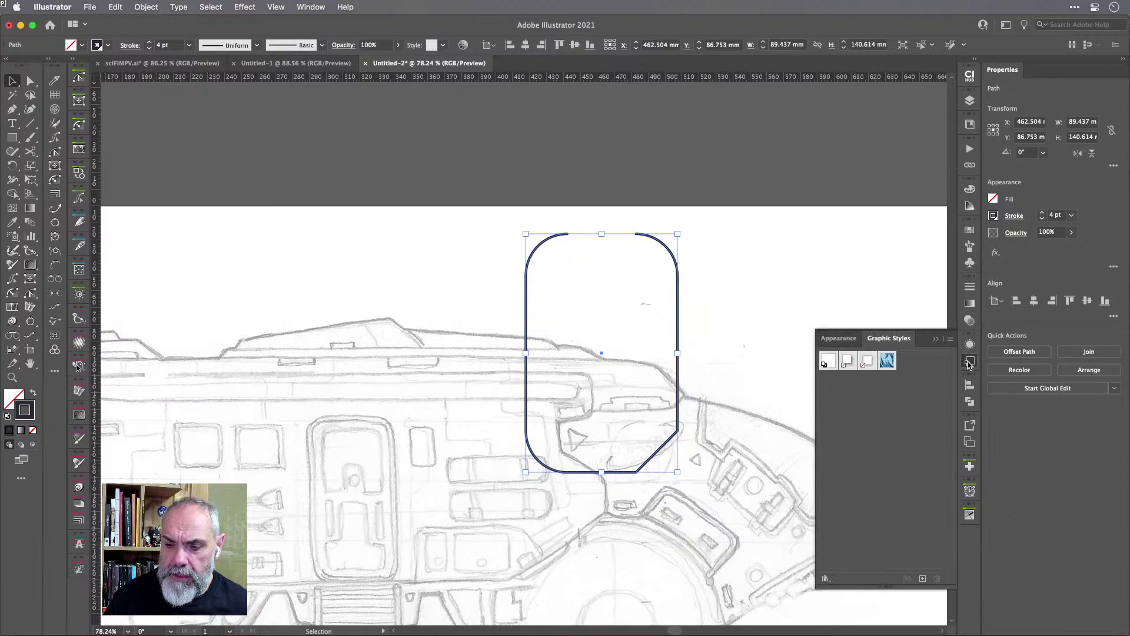
pyautogui.click(951, 339)
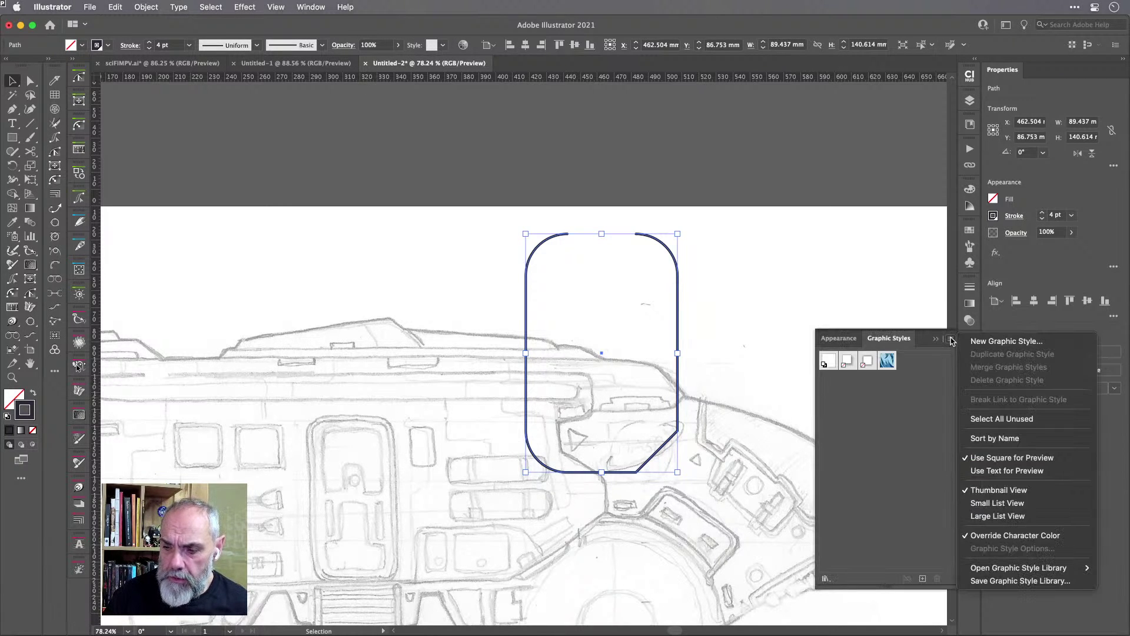
pyautogui.click(975, 418)
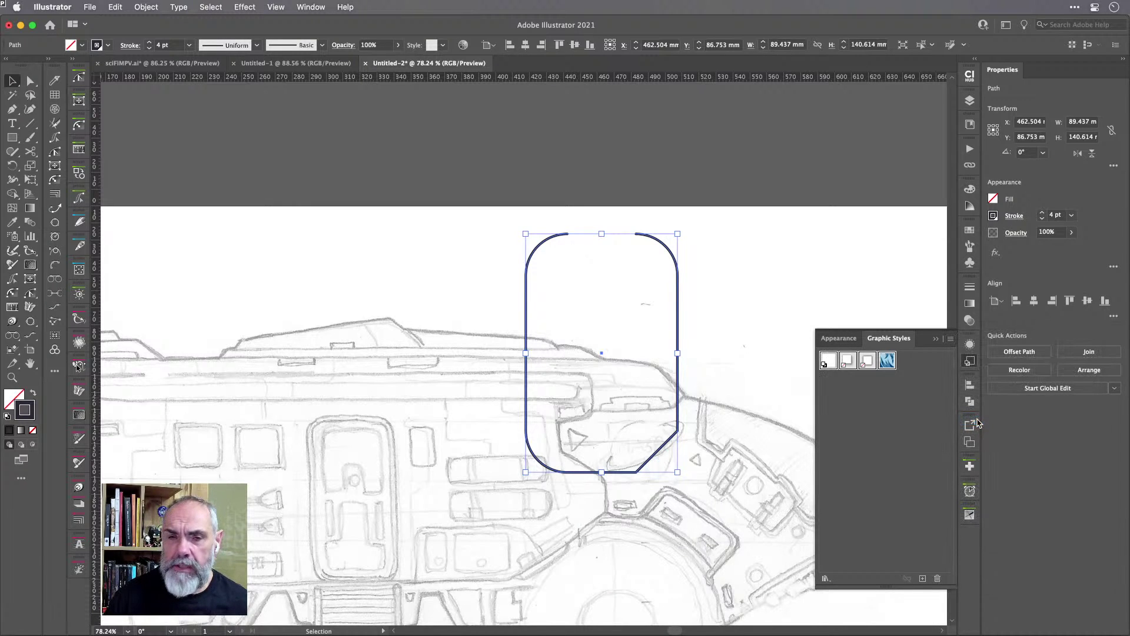
pyautogui.click(938, 578)
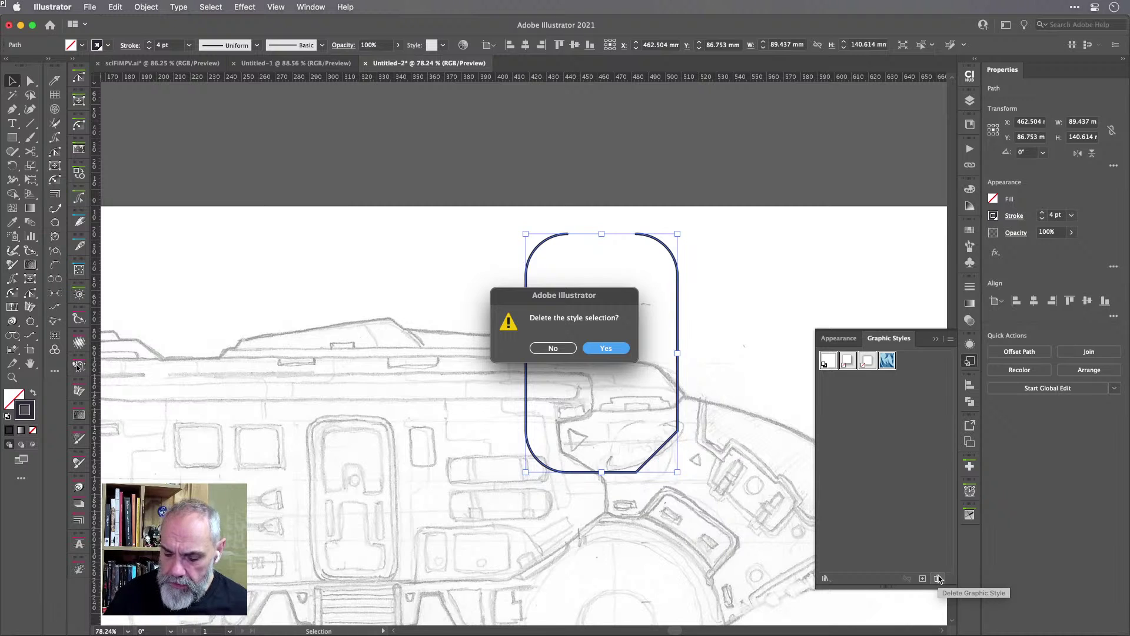
pyautogui.press('Return')
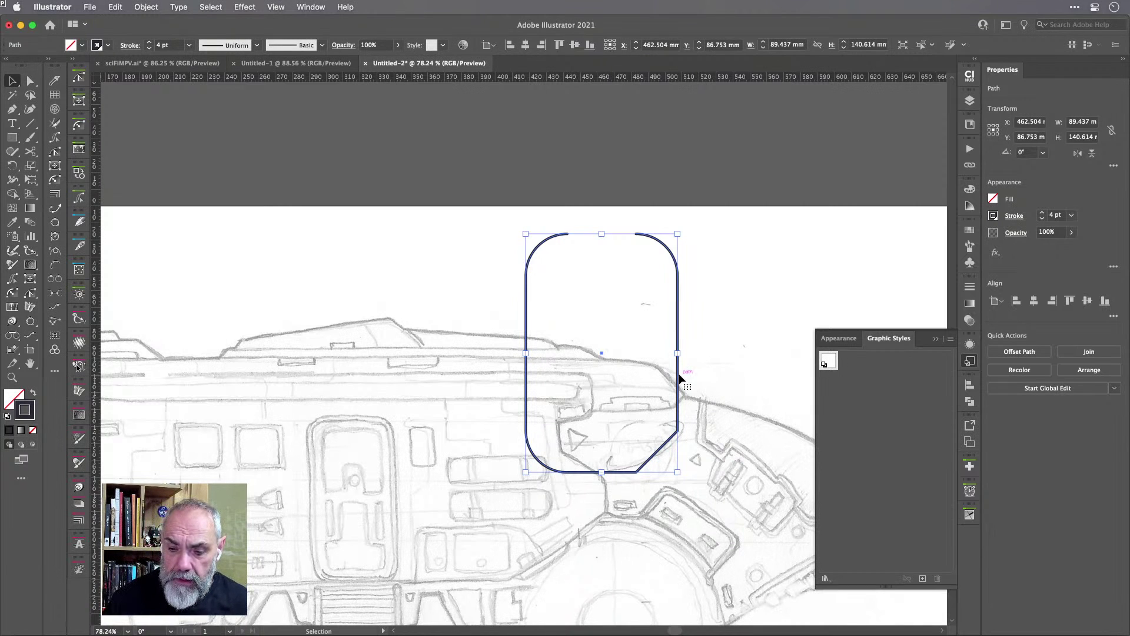
pyautogui.moveTo(677, 377); pyautogui.dragTo(843, 360)
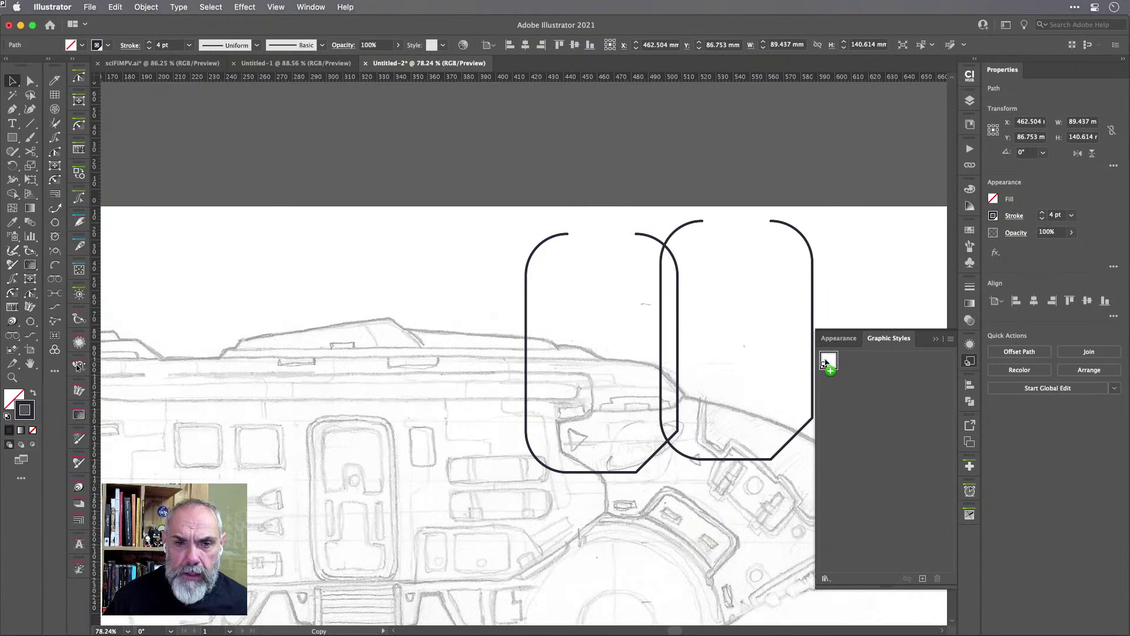
pyautogui.moveTo(826, 363); pyautogui.dragTo(826, 363)
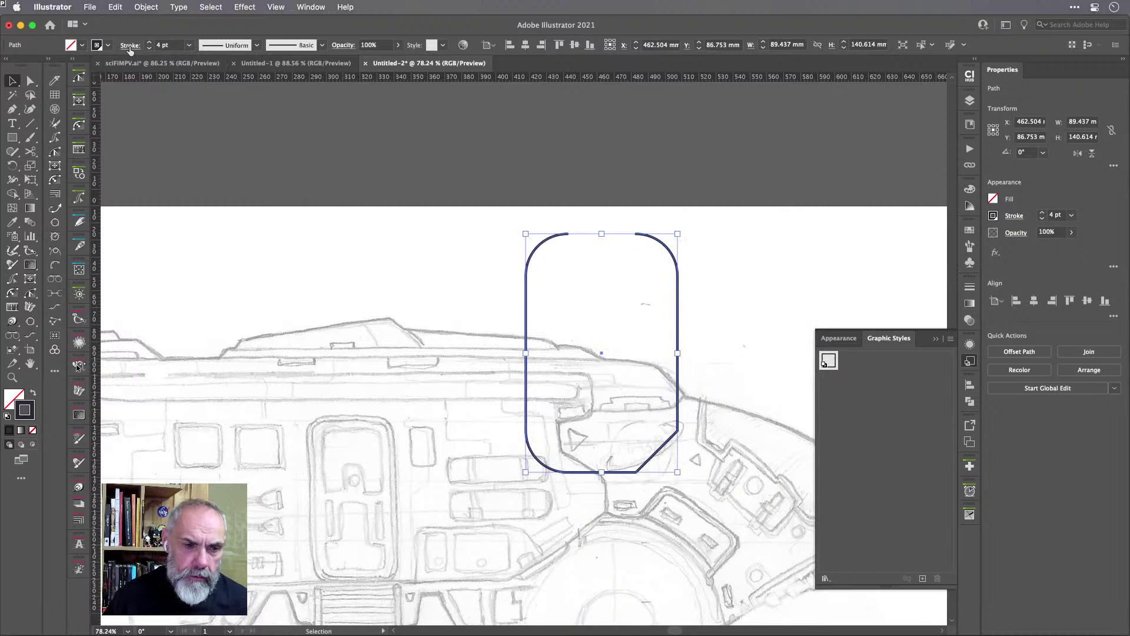
# Give the sample path a bright yellow fill and a magenta stroke 37 pt thick.
pyautogui.click(82, 46)
pyautogui.click(49, 65)
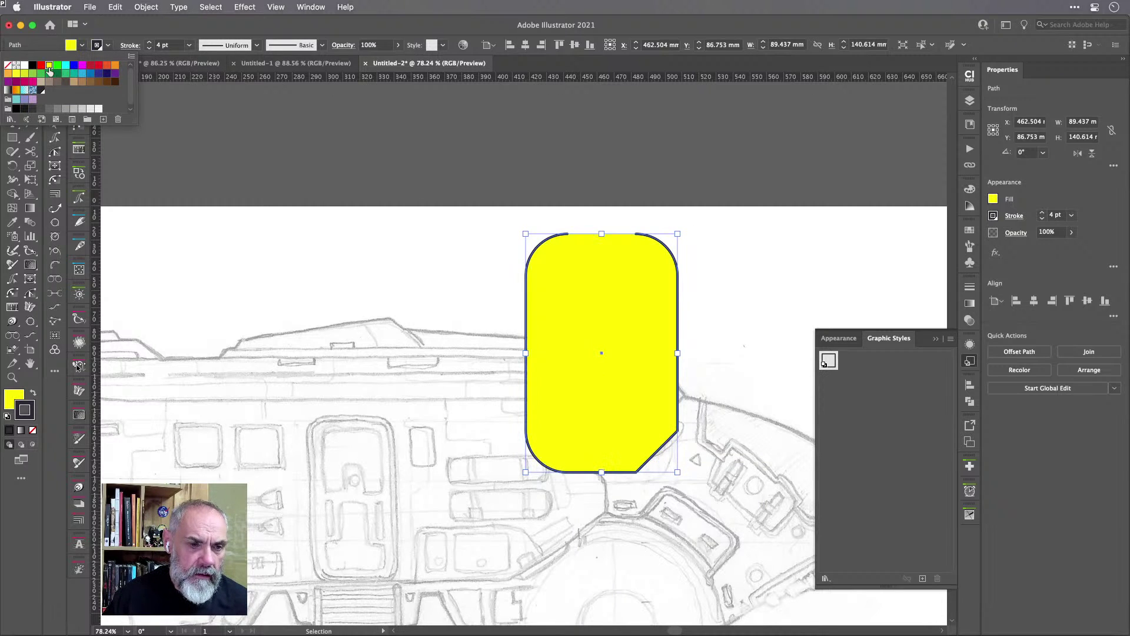
pyautogui.click(239, 31)
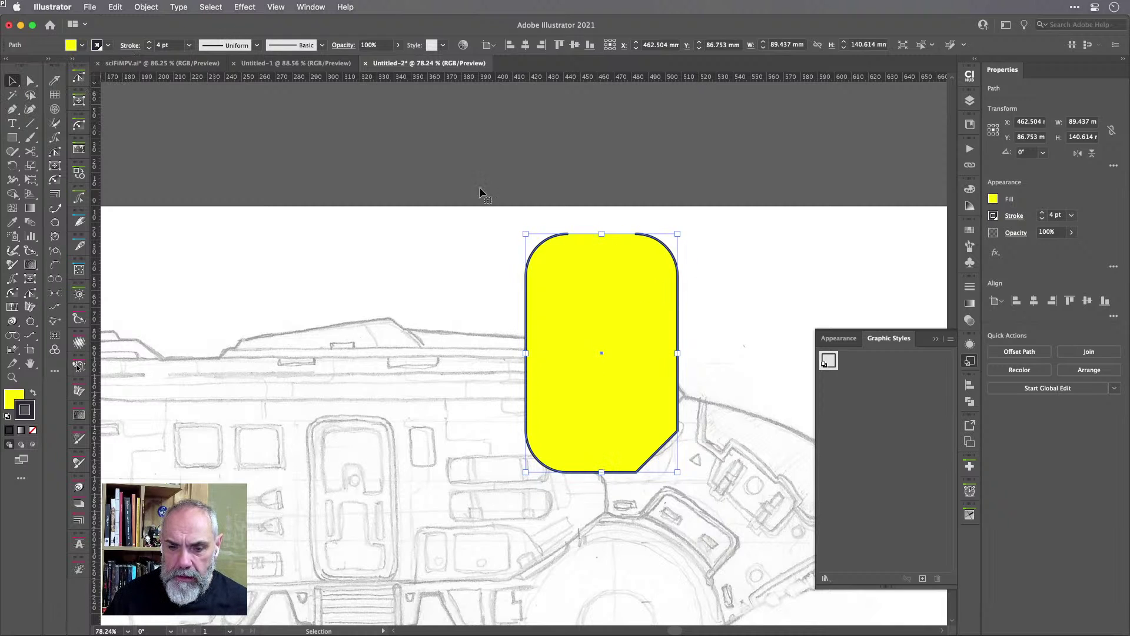
pyautogui.click(110, 47)
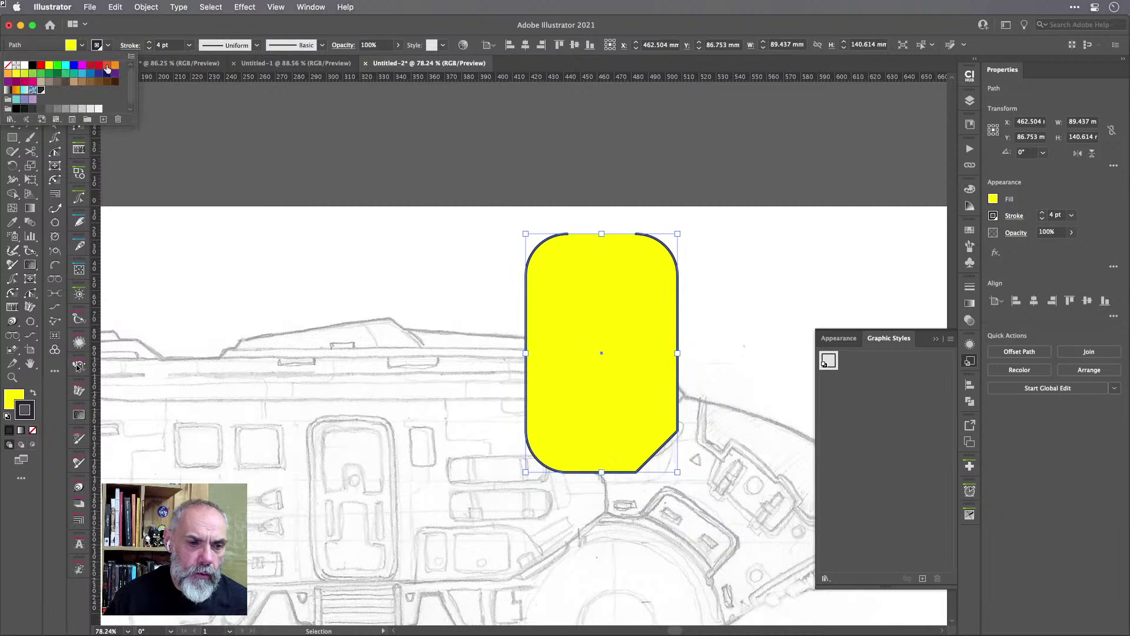
pyautogui.click(93, 66)
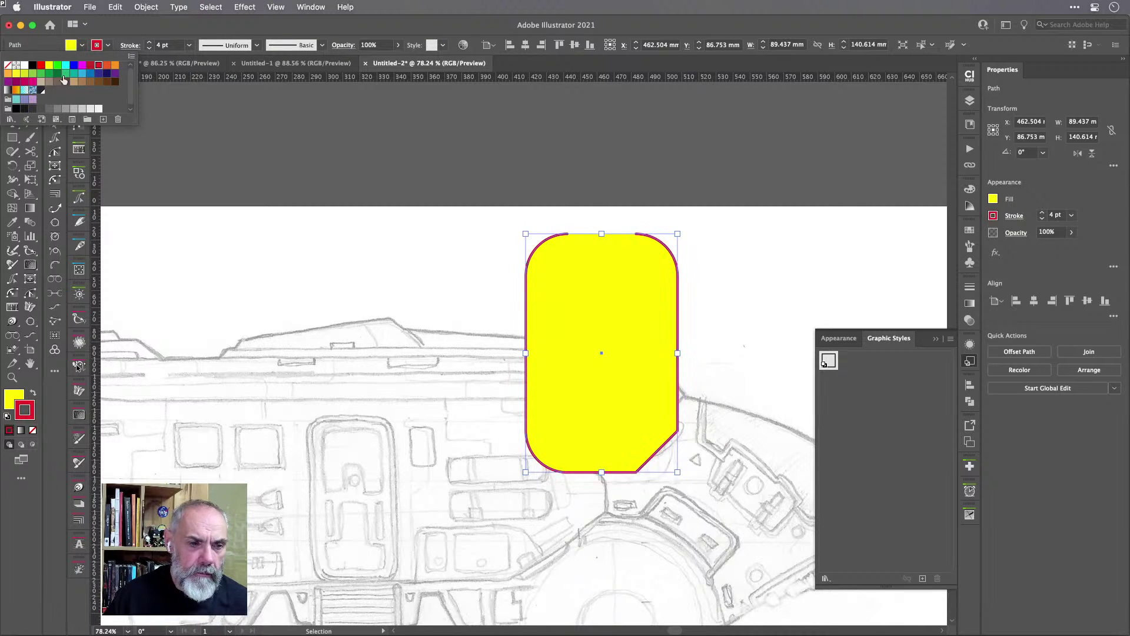
pyautogui.click(32, 82)
pyautogui.click(150, 38)
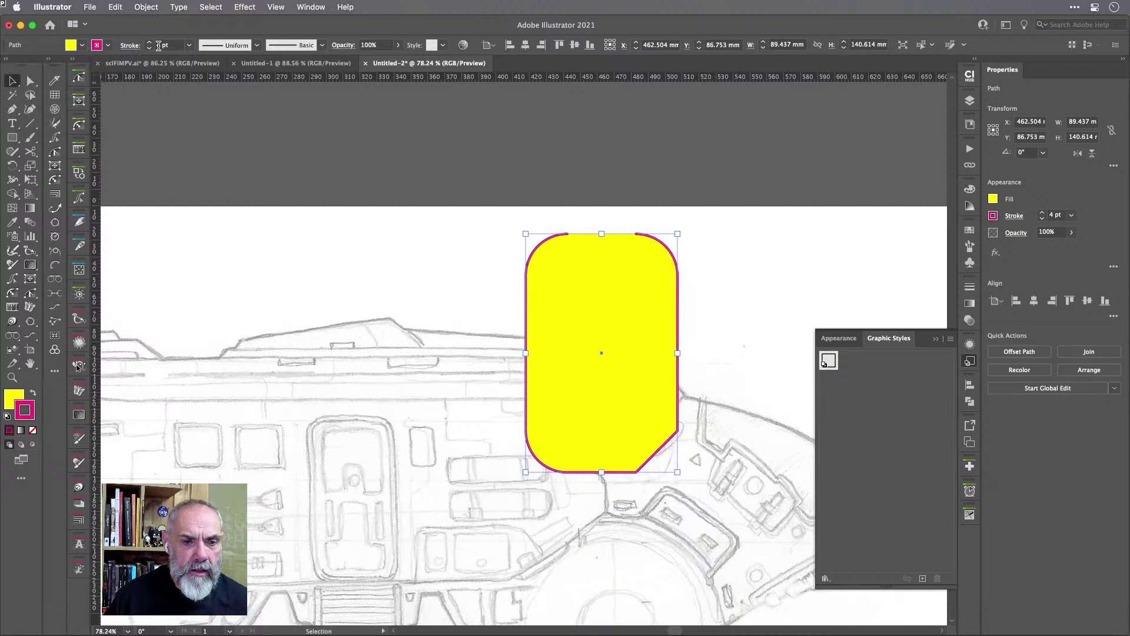
pyautogui.scroll(20, 161, 45)
pyautogui.scroll(6, 162, 45)
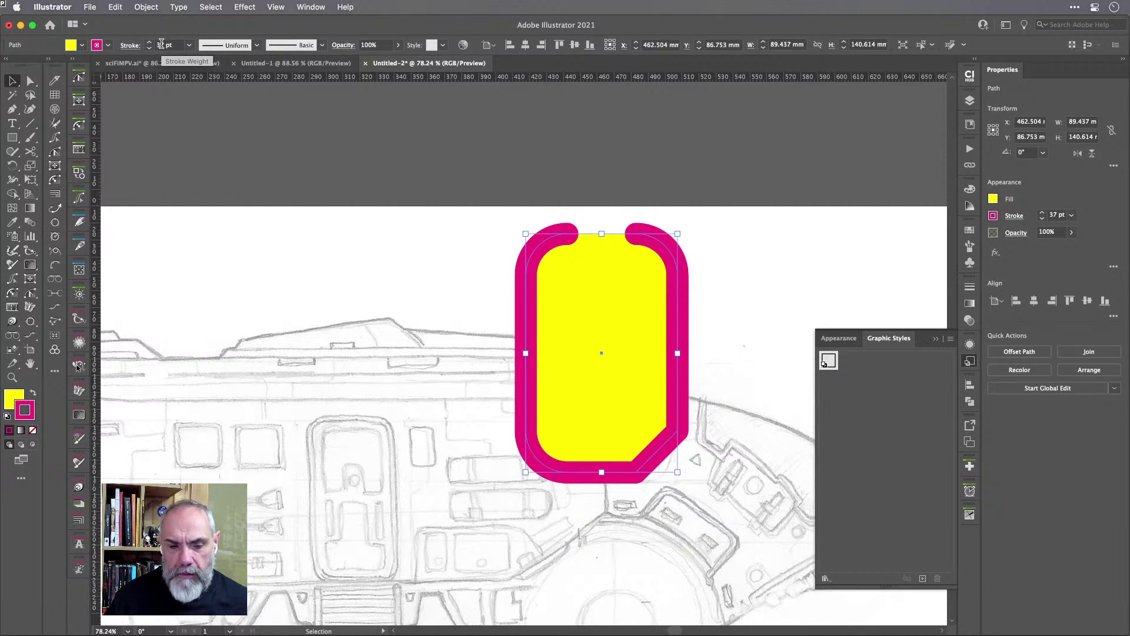
# Reapply the default graphic style to the sample path, and delete the path from the artboard.
pyautogui.click(722, 217)
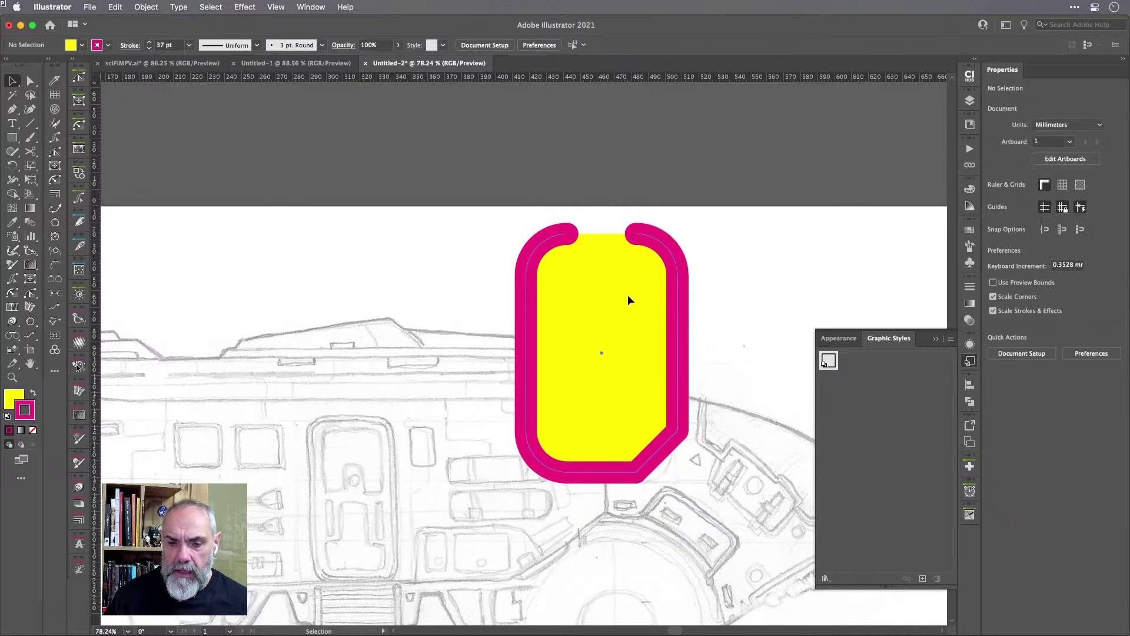
pyautogui.moveTo(629, 300); pyautogui.dragTo(658, 286)
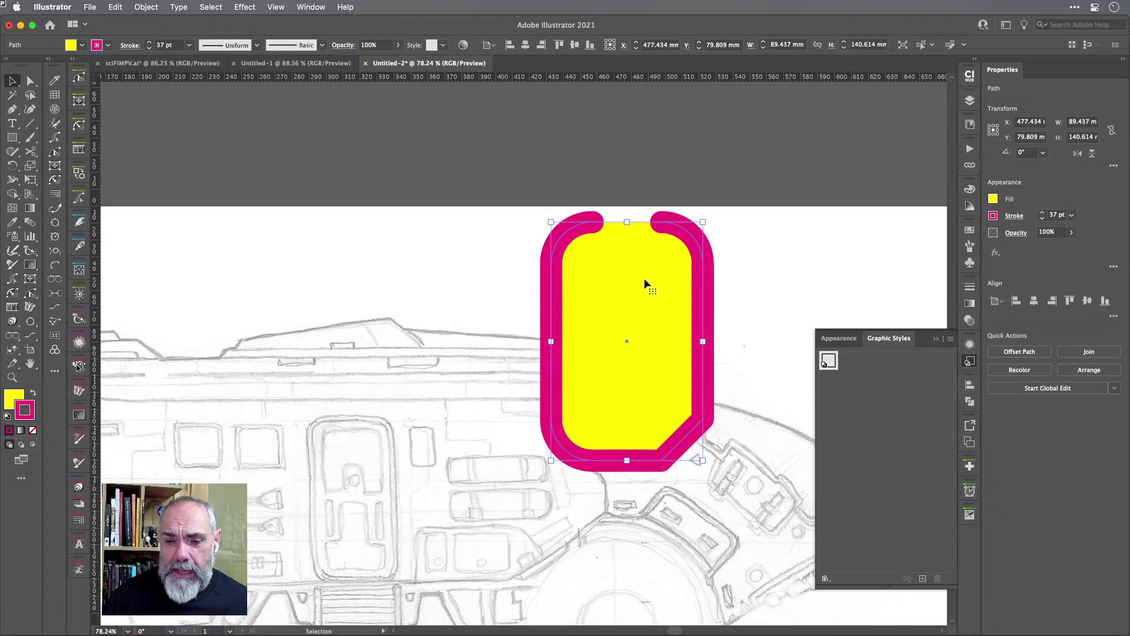
pyautogui.press('super+z')
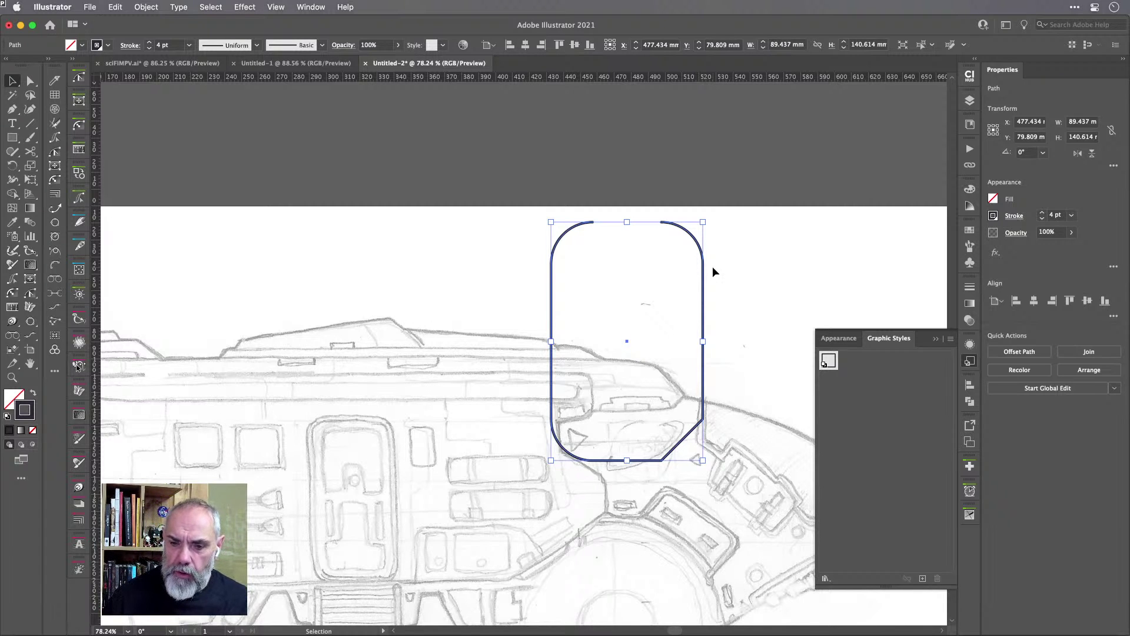
pyautogui.press('Delete')
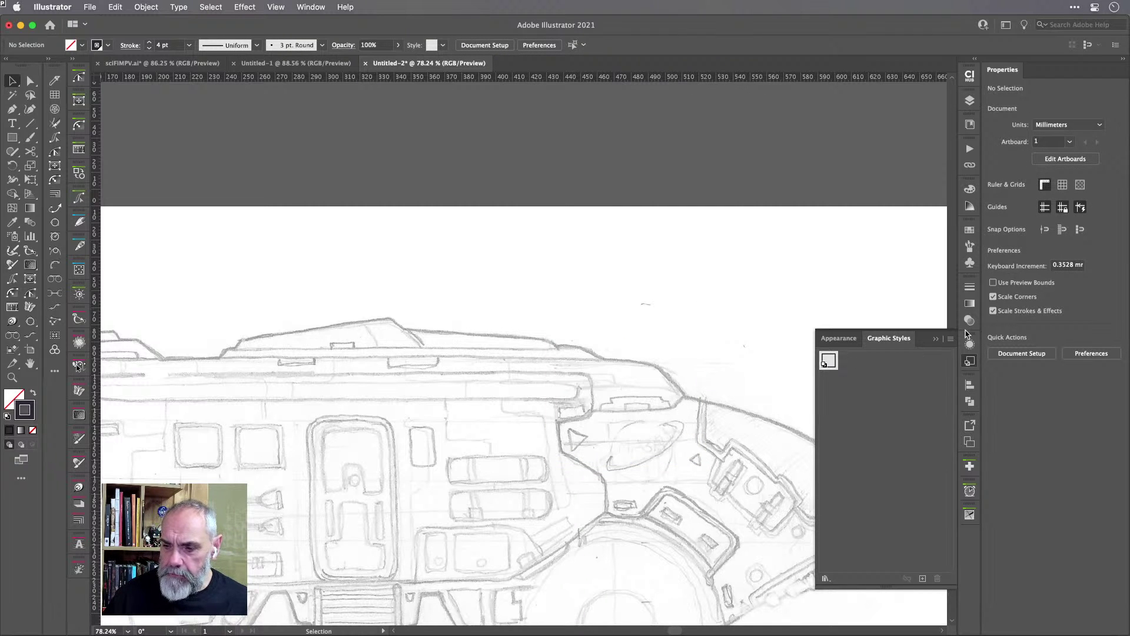
pyautogui.click(970, 361)
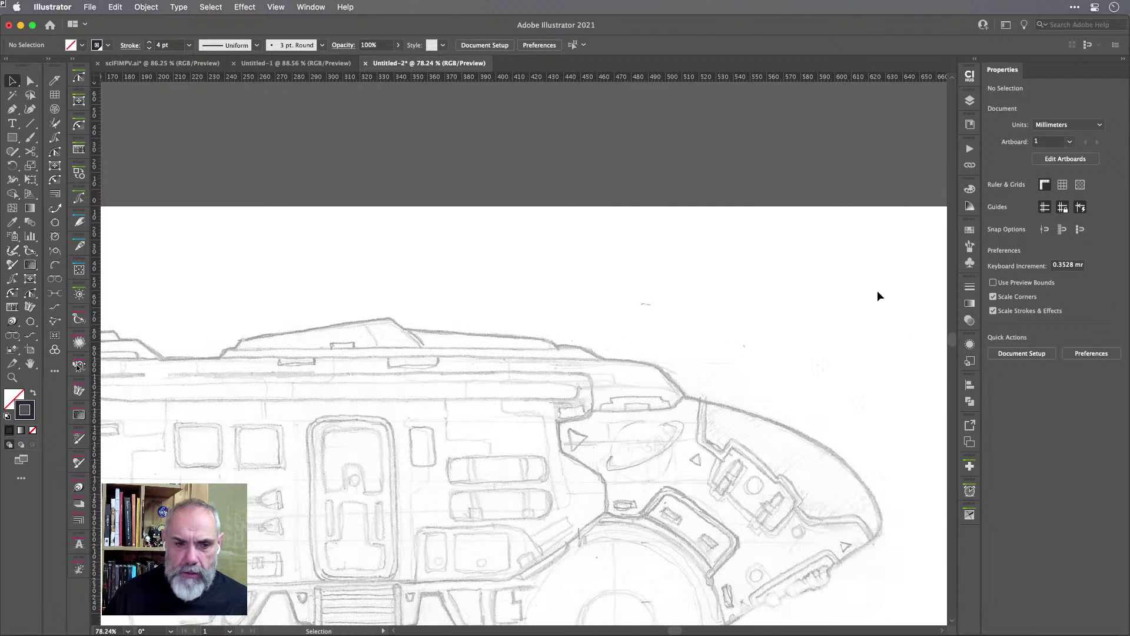
# Save the document on the computer as sciFiMPV.ai in the Scans folder, accepting the Illustrator 2020 save options.
pyautogui.press('super+s')
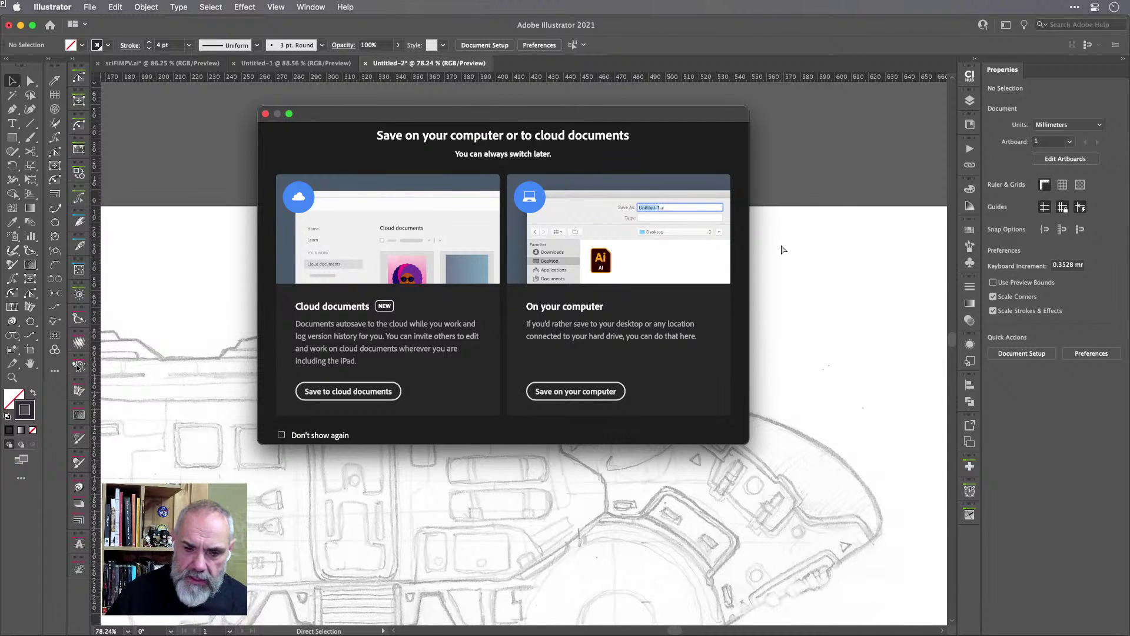
pyautogui.click(553, 393)
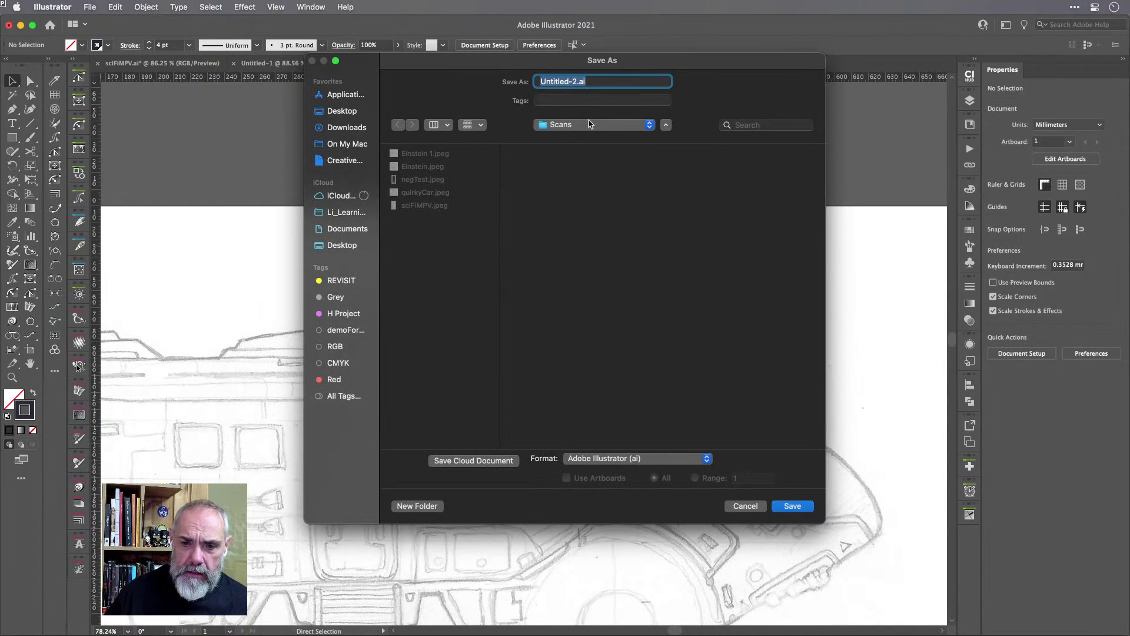
pyautogui.click(576, 84)
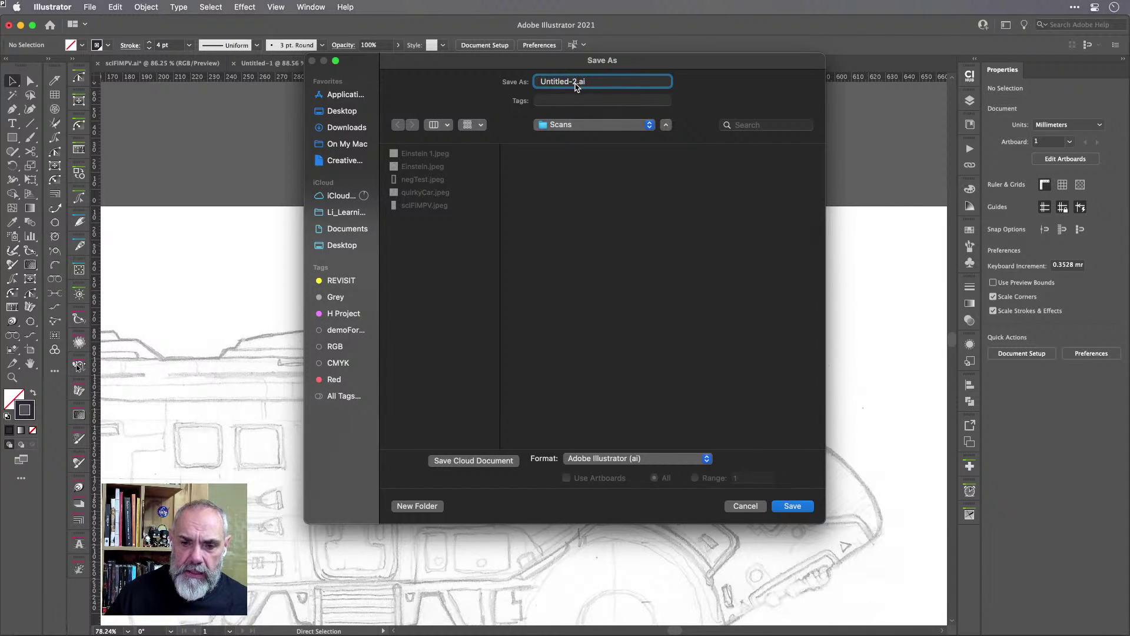
pyautogui.moveTo(576, 84); pyautogui.dragTo(517, 80)
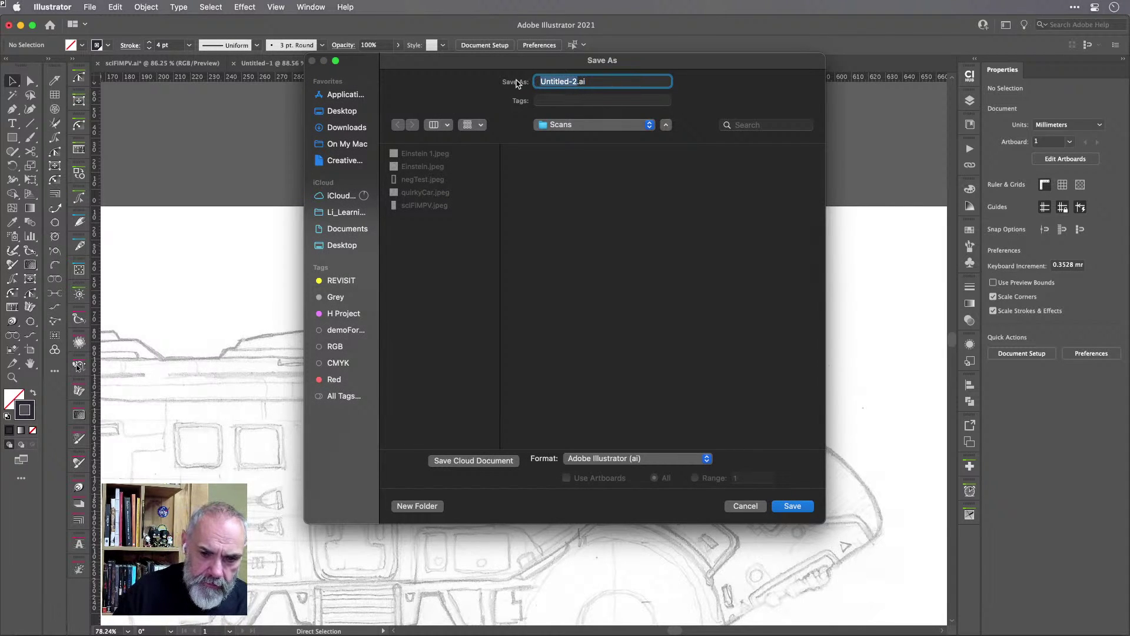
pyautogui.write('sciFi')
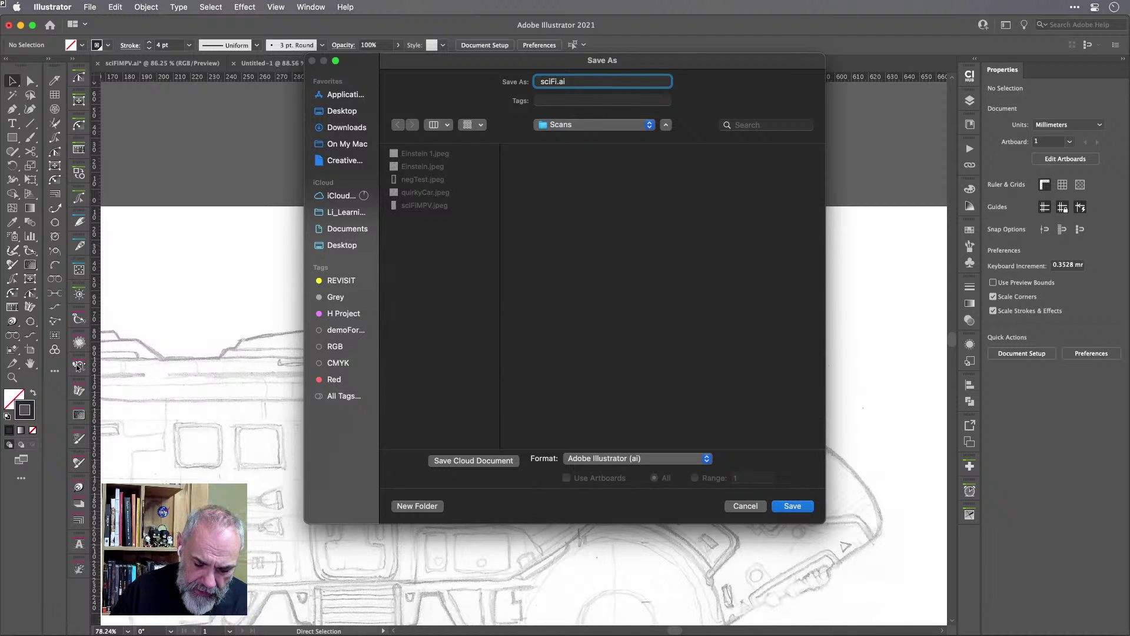
pyautogui.write('MPV')
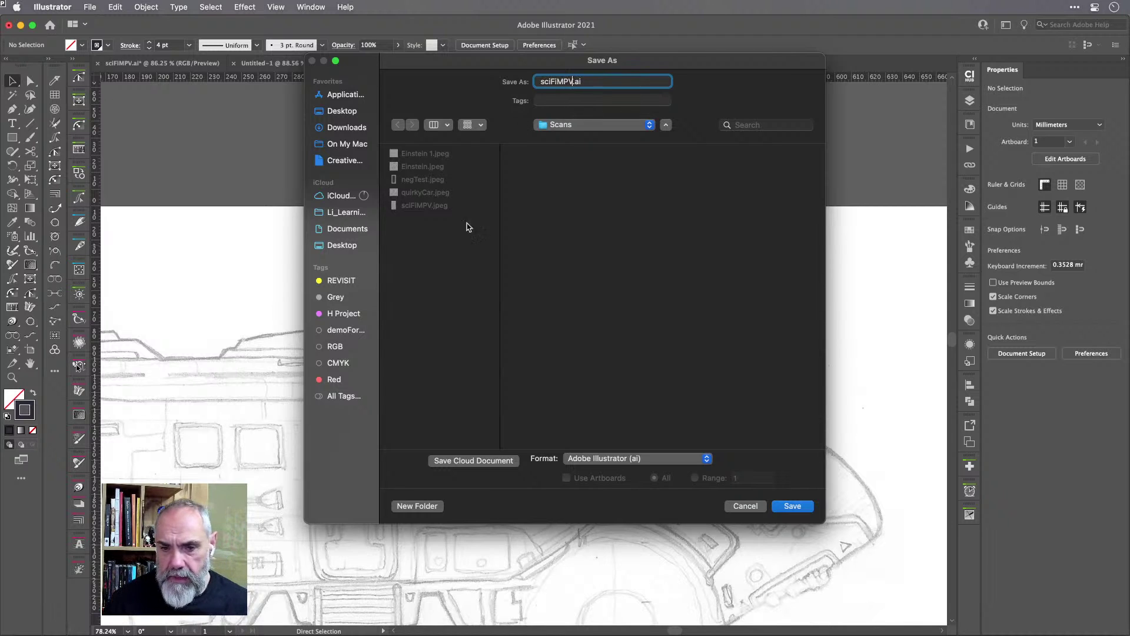
pyautogui.click(790, 507)
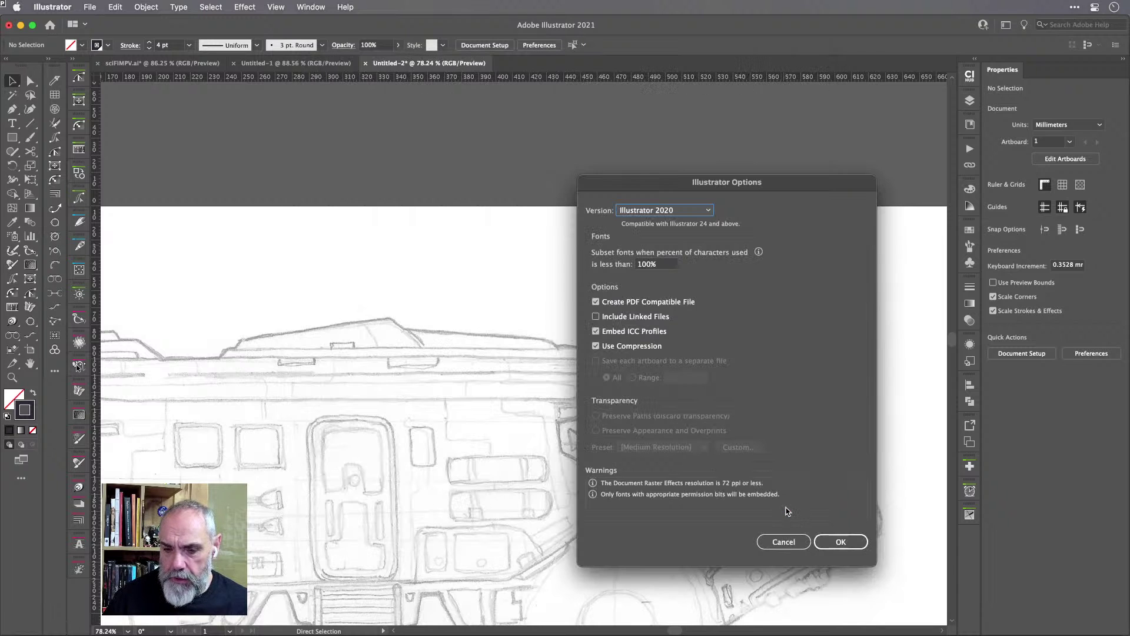
pyautogui.click(834, 541)
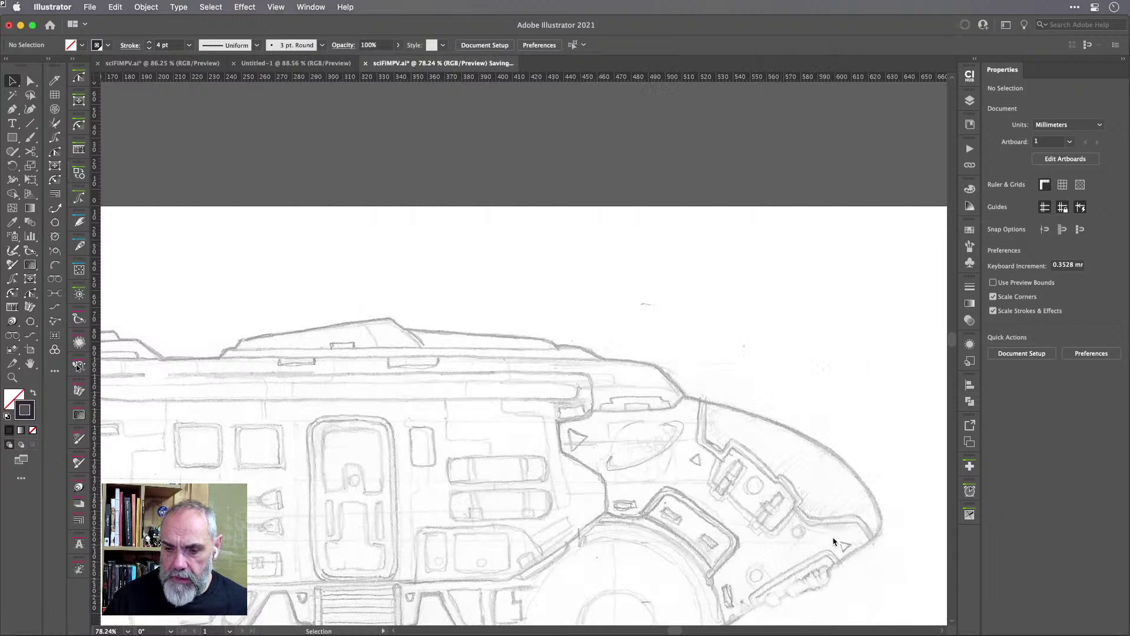
# Trace the vehicle's rear edge with the InkScribe tool, placing corner points from above the rear bumper up to the rear roof corner.
pyautogui.press('super+0')
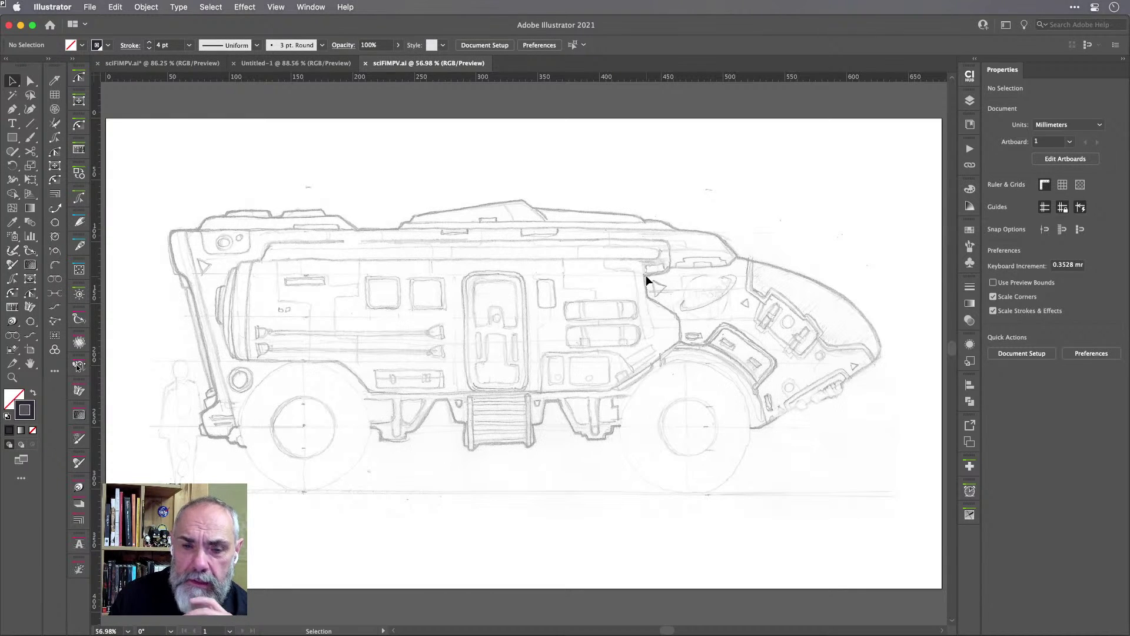
pyautogui.click(79, 245)
pyautogui.click(182, 315)
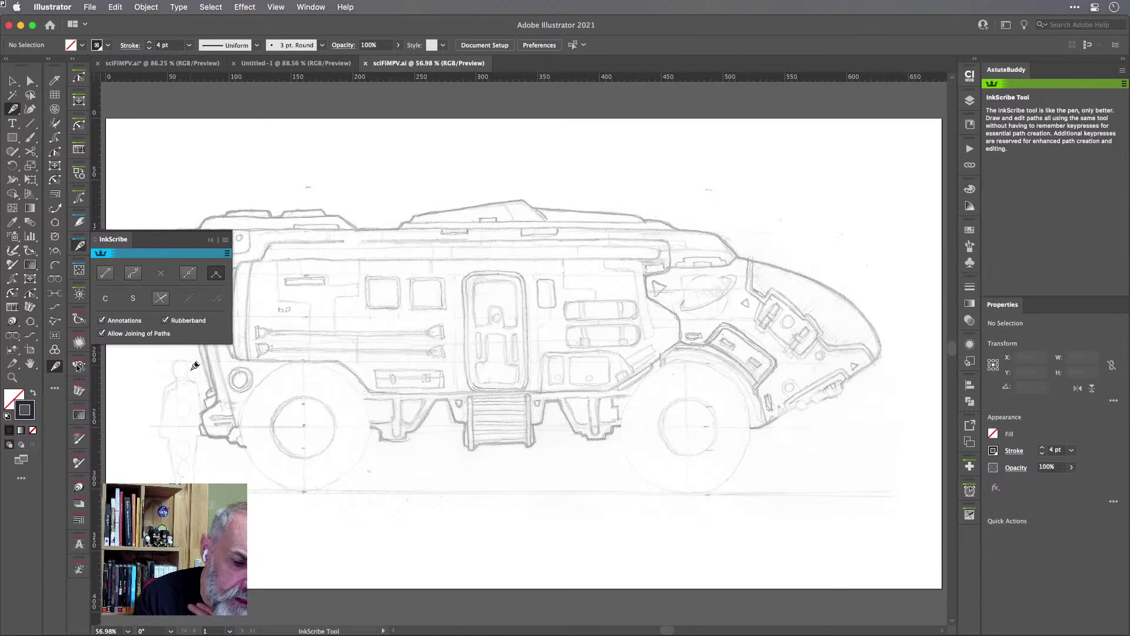
pyautogui.click(80, 246)
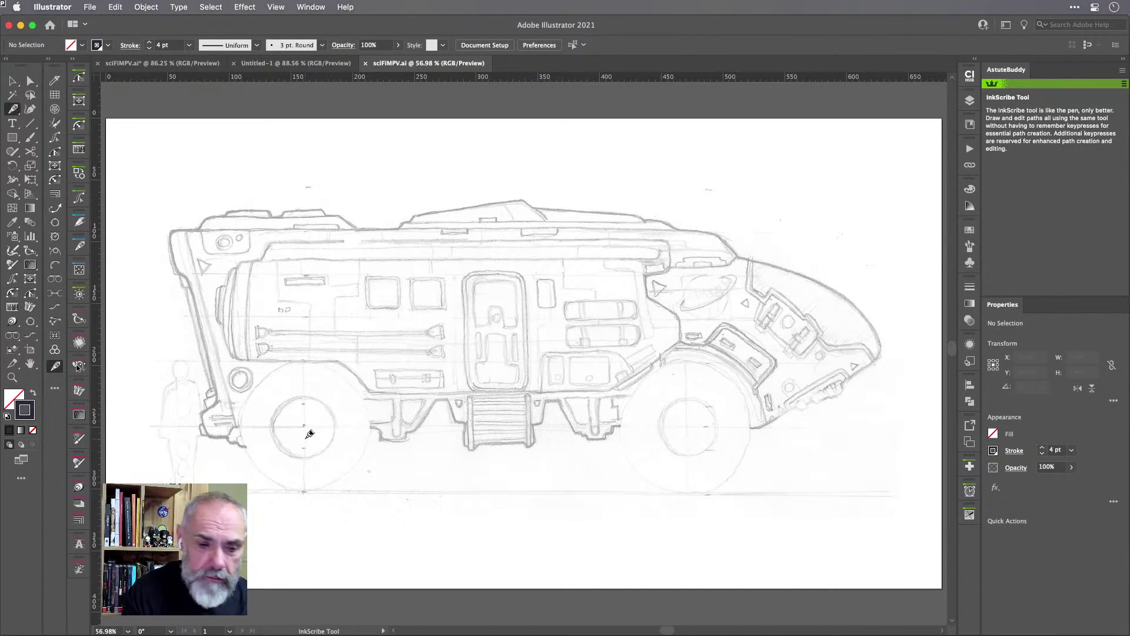
pyautogui.press('super+space')
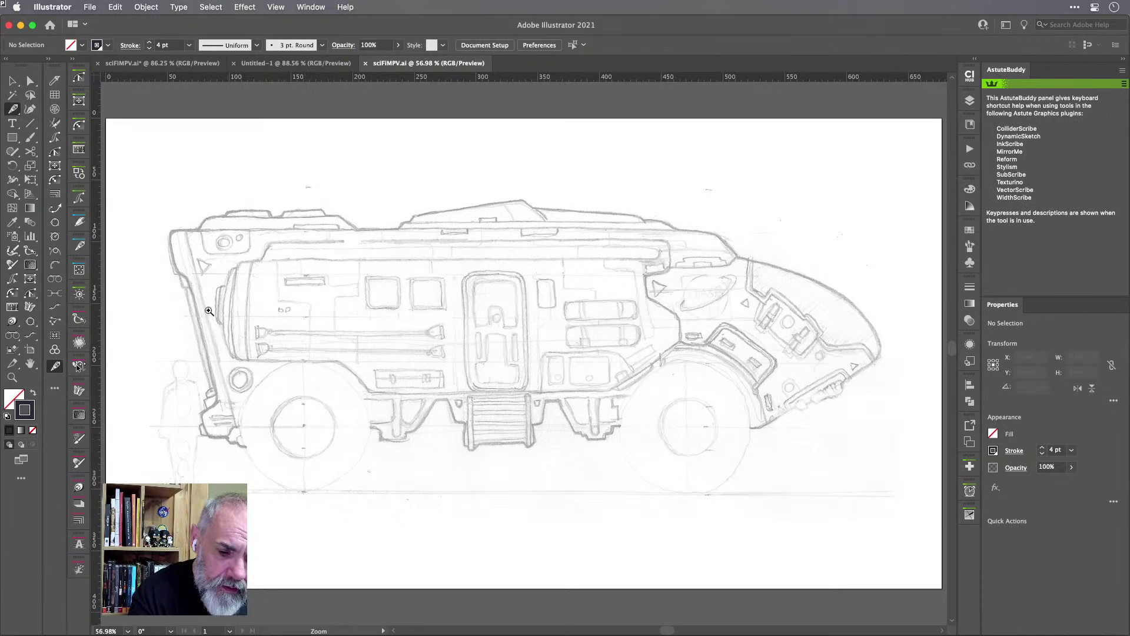
pyautogui.moveTo(209, 311); pyautogui.dragTo(398, 393)
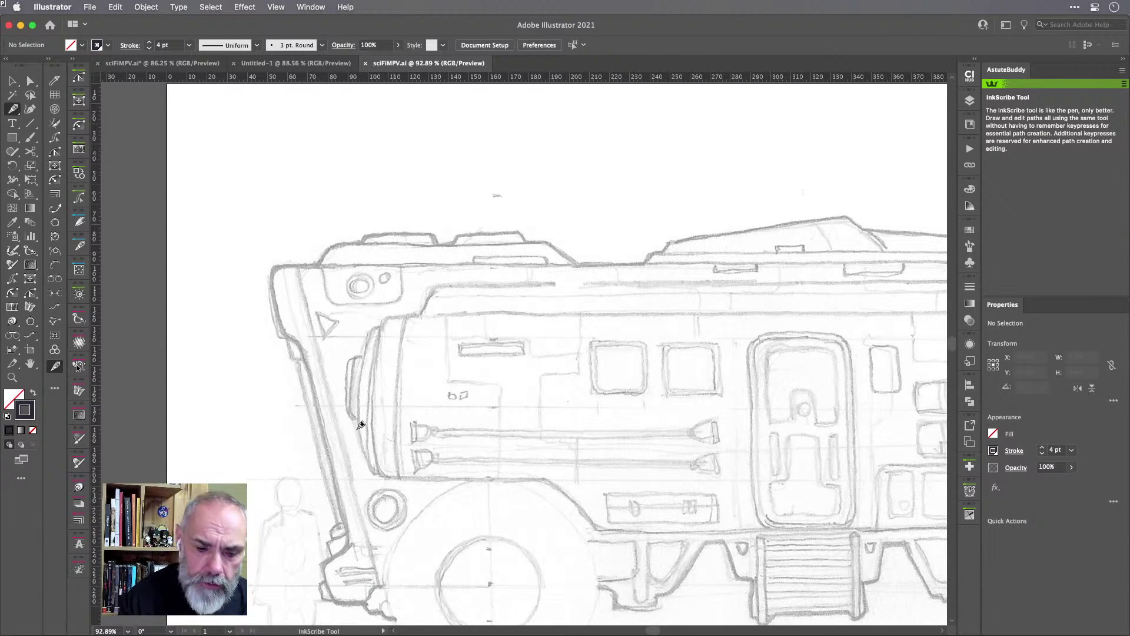
pyautogui.click(347, 526)
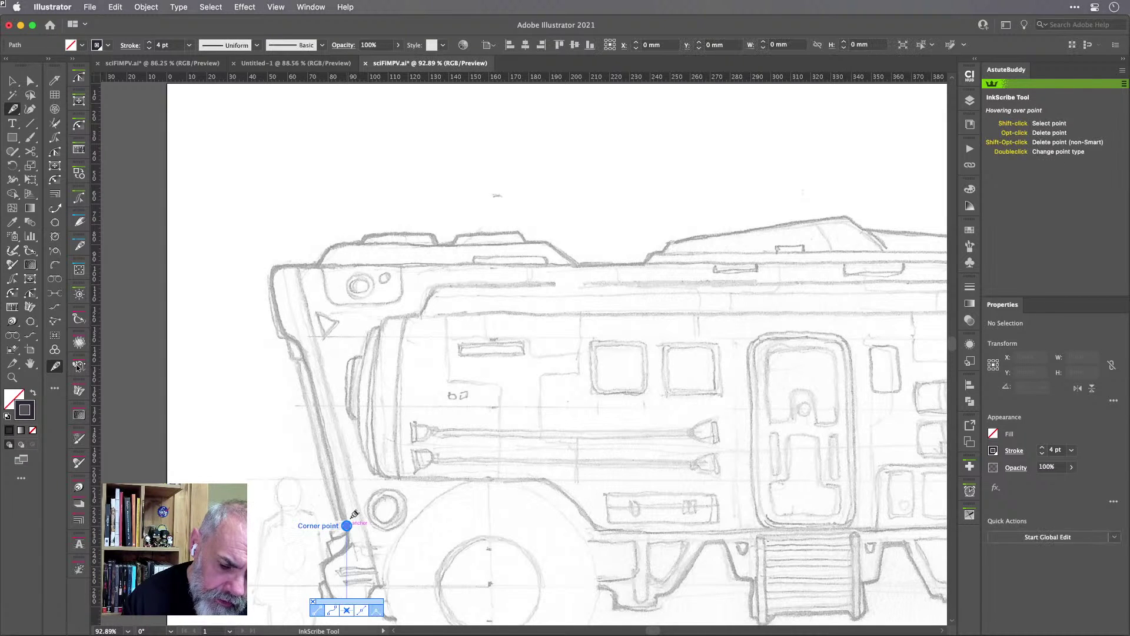
pyautogui.click(305, 356)
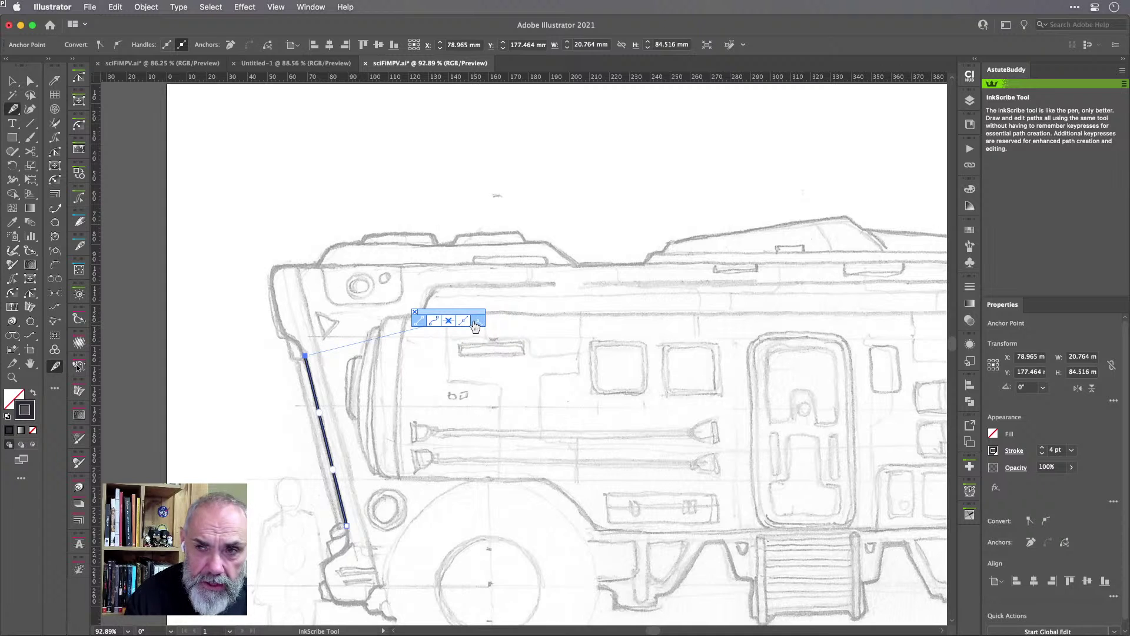
pyautogui.click(287, 336)
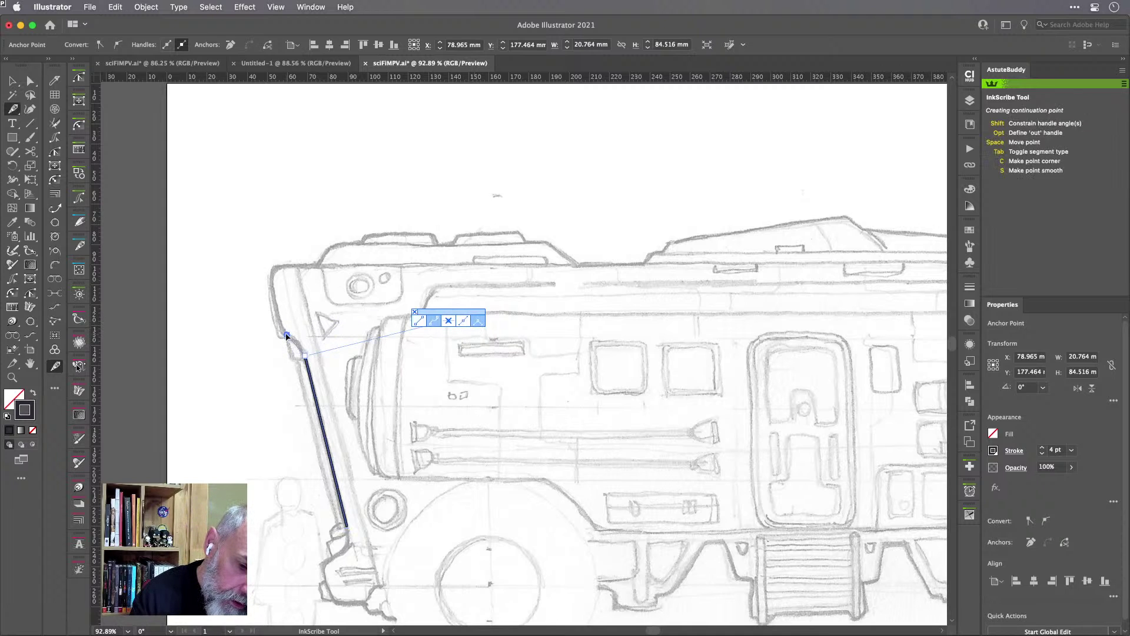
pyautogui.click(273, 281)
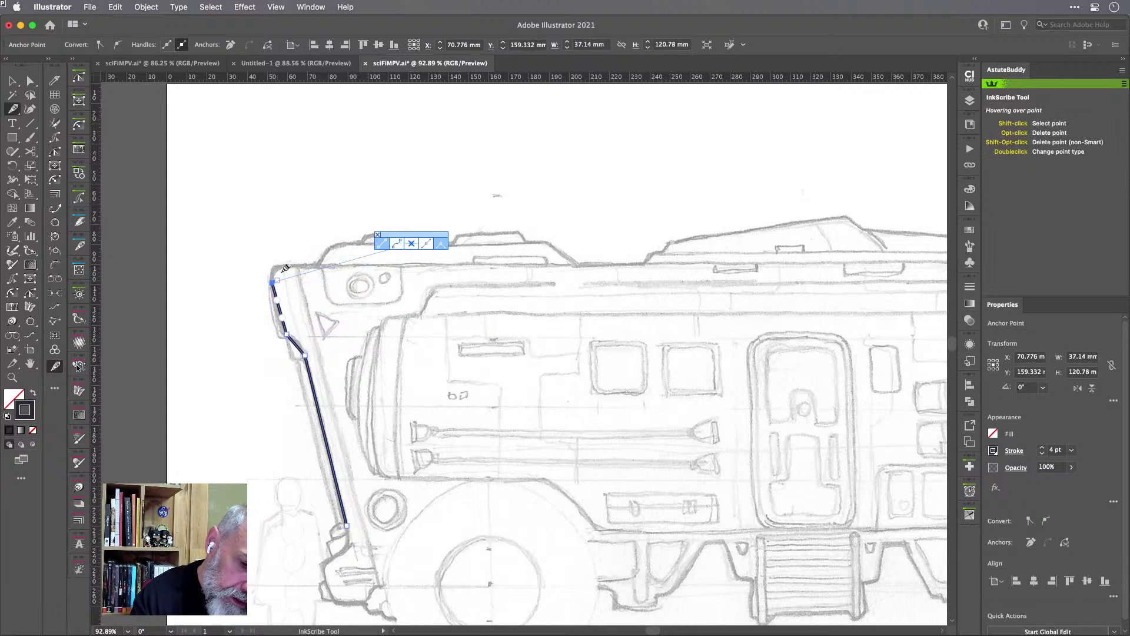
pyautogui.click(289, 265)
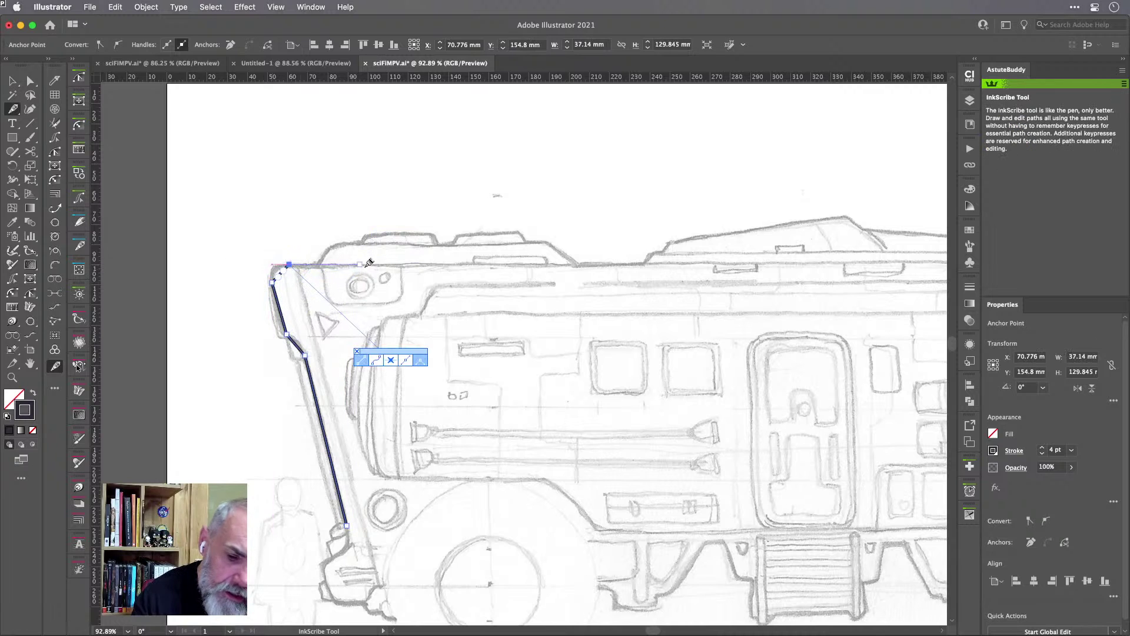
# Continue the outline with corner points over the two raised rear roof hatches and down to the flat roof line.
pyautogui.click(317, 264)
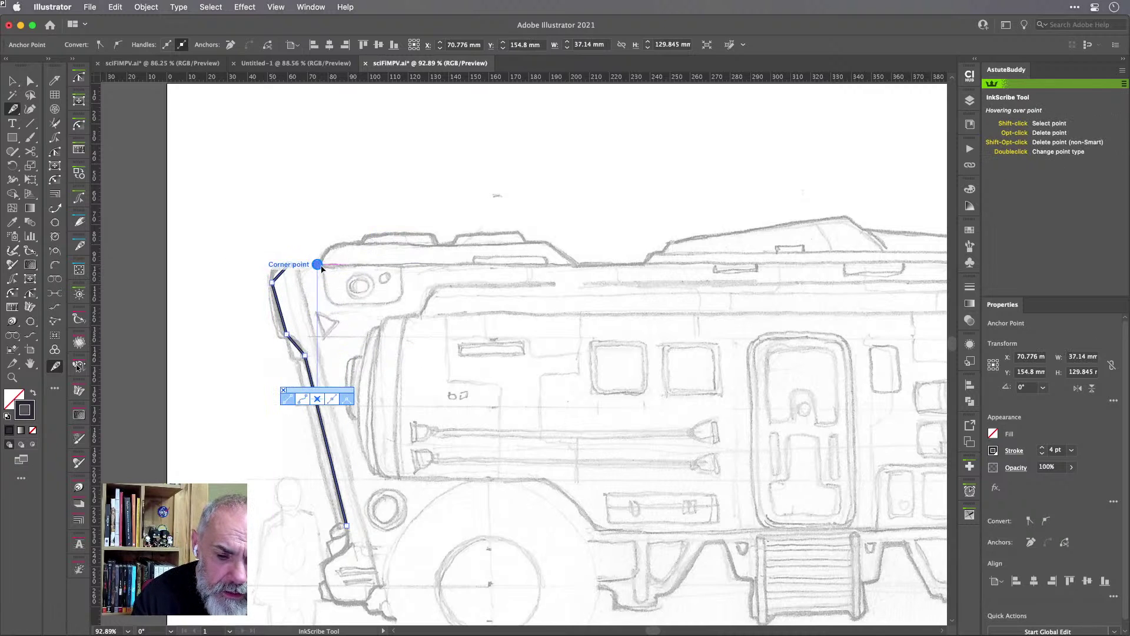
pyautogui.click(360, 243)
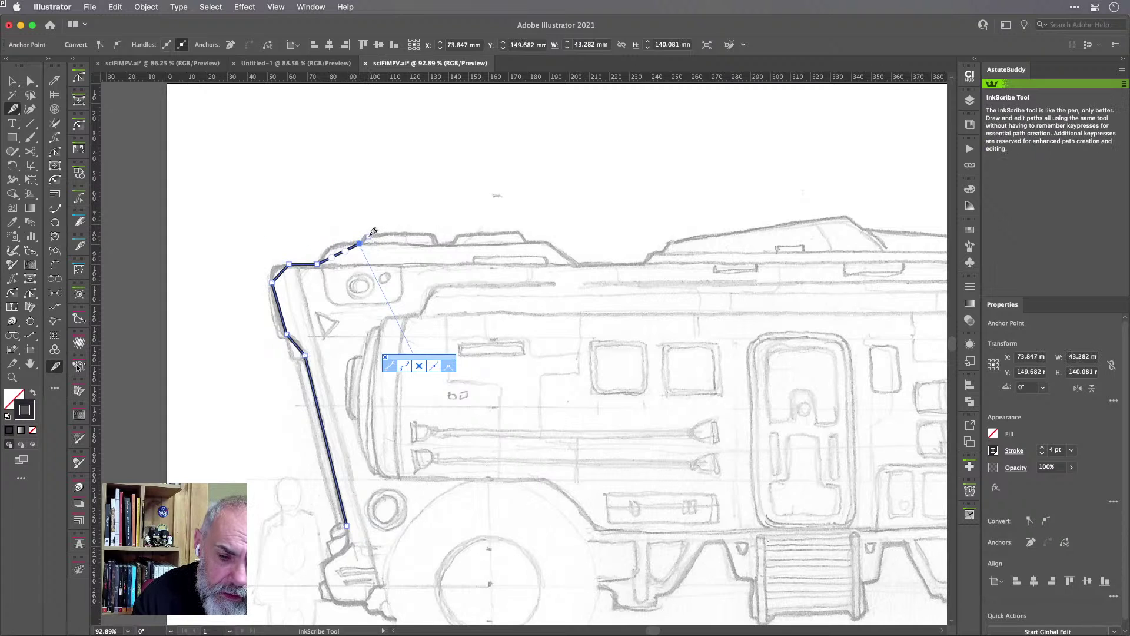
pyautogui.click(367, 235)
pyautogui.click(433, 234)
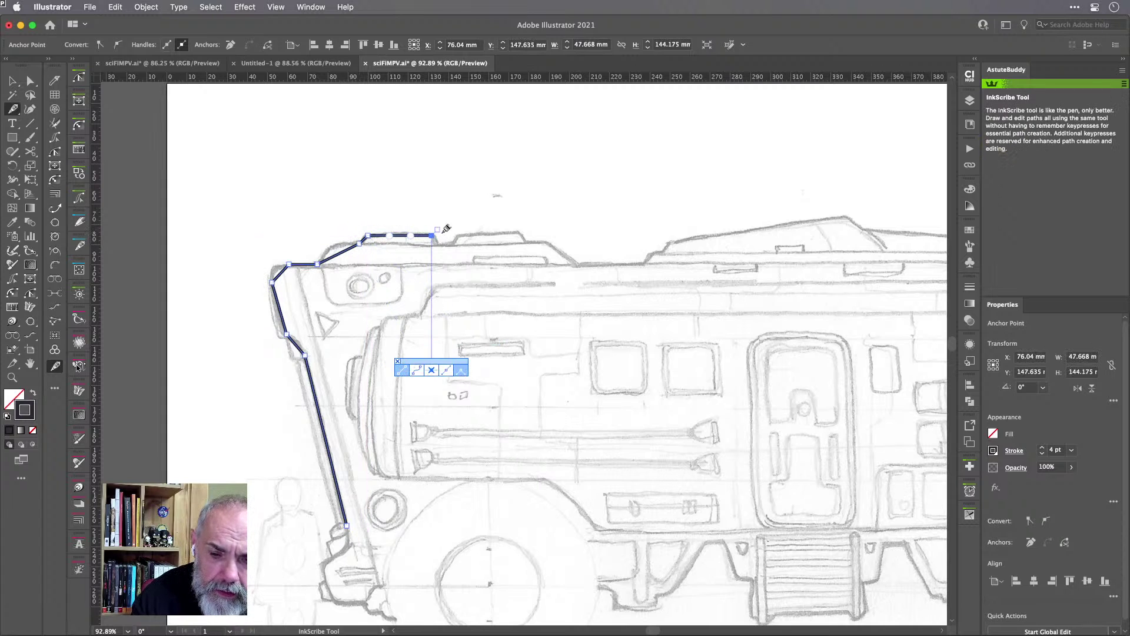
pyautogui.click(441, 244)
pyautogui.click(454, 243)
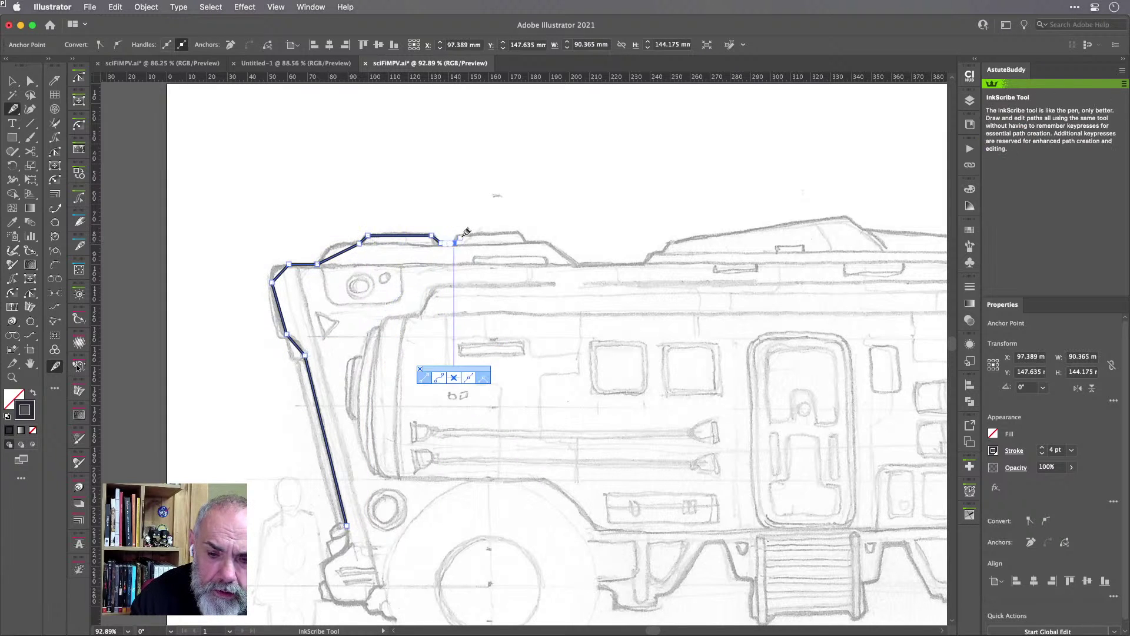
pyautogui.click(461, 236)
pyautogui.click(522, 236)
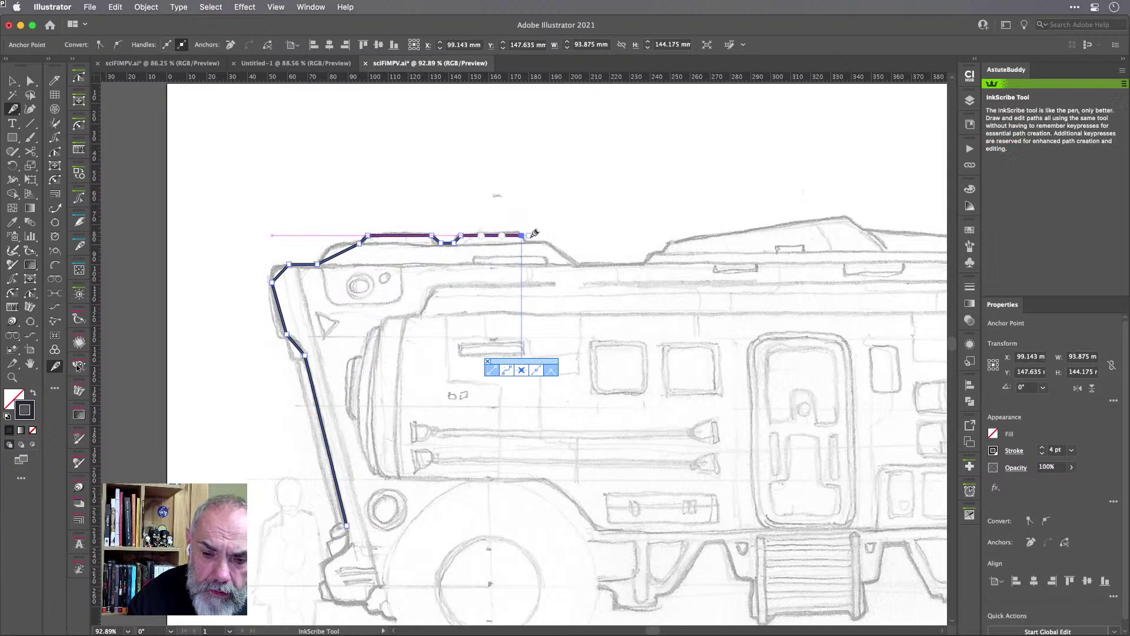
pyautogui.click(528, 241)
pyautogui.click(549, 242)
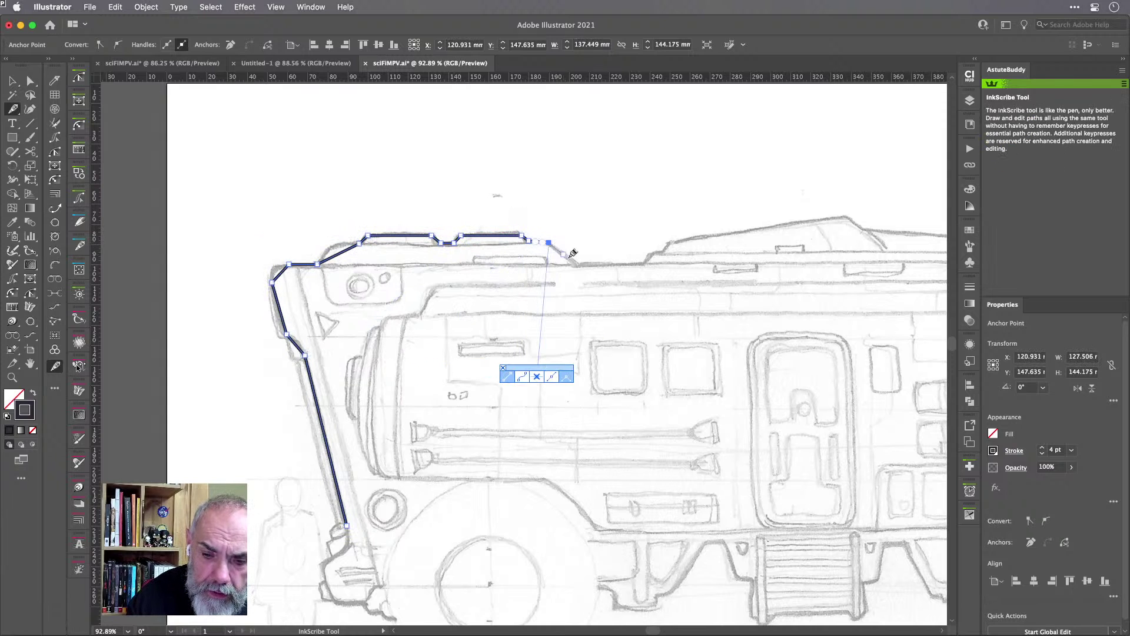
pyautogui.click(580, 264)
# Extend the outline along the flat roof, over the long peaked housing at mid-roof, and down its stepped front end.
pyautogui.click(646, 267)
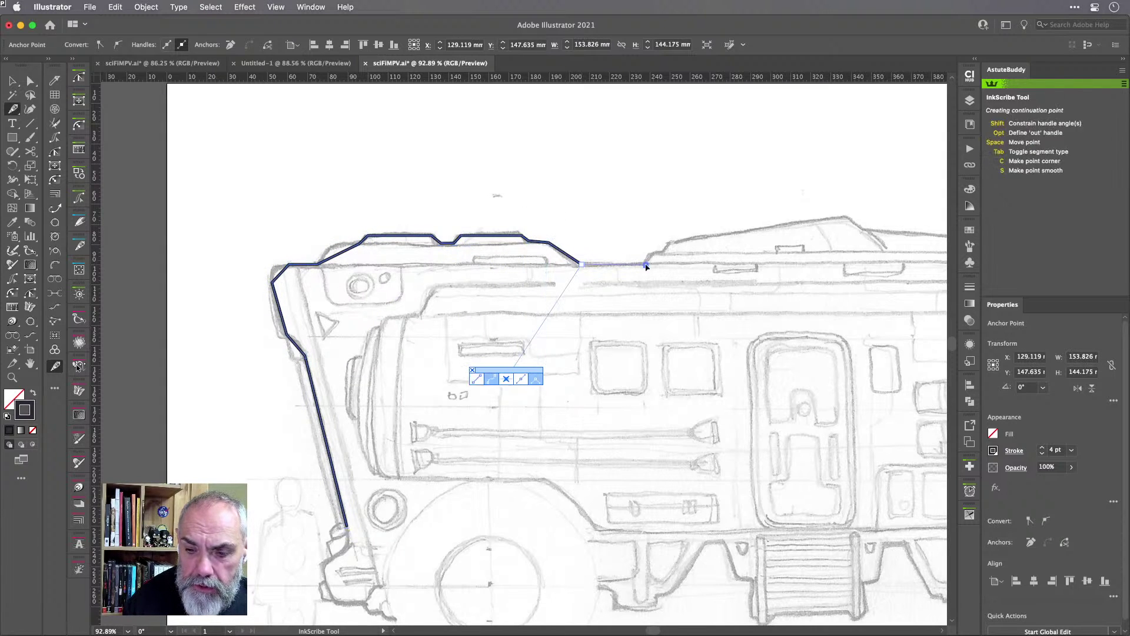
pyautogui.click(662, 253)
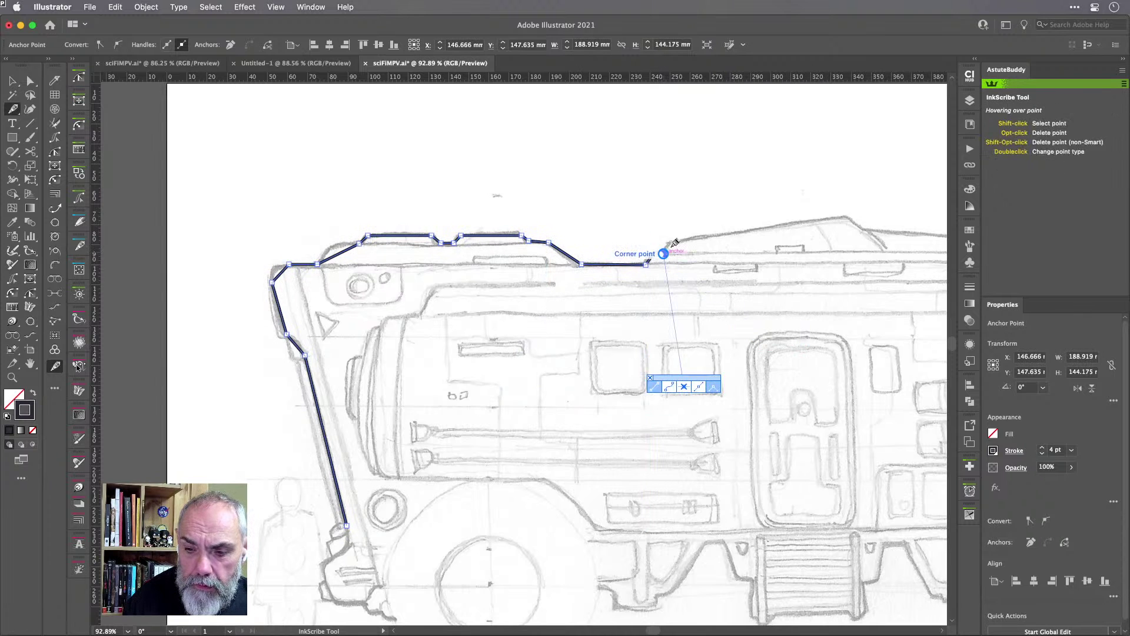
pyautogui.click(673, 242)
pyautogui.moveTo(704, 260); pyautogui.dragTo(465, 296)
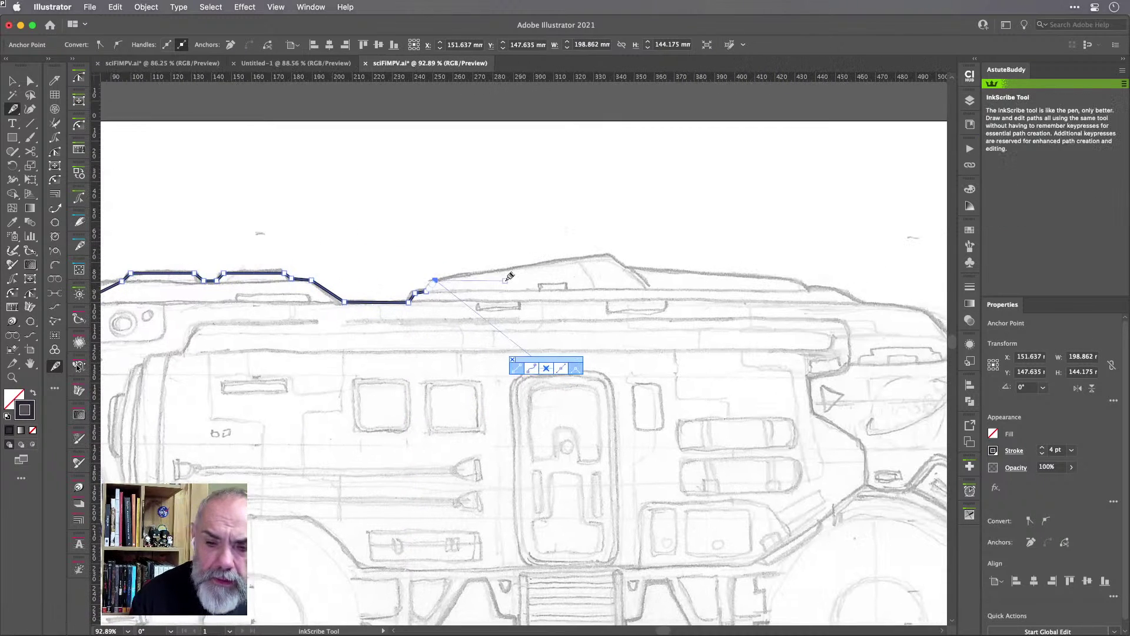
pyautogui.click(608, 254)
pyautogui.click(627, 267)
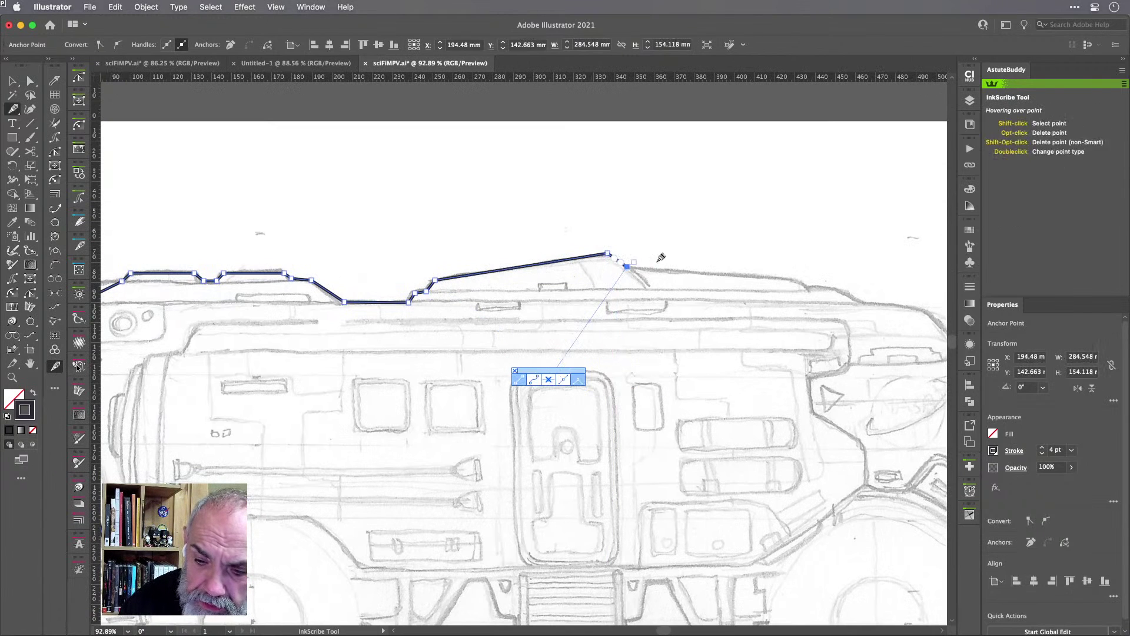
pyautogui.click(792, 280)
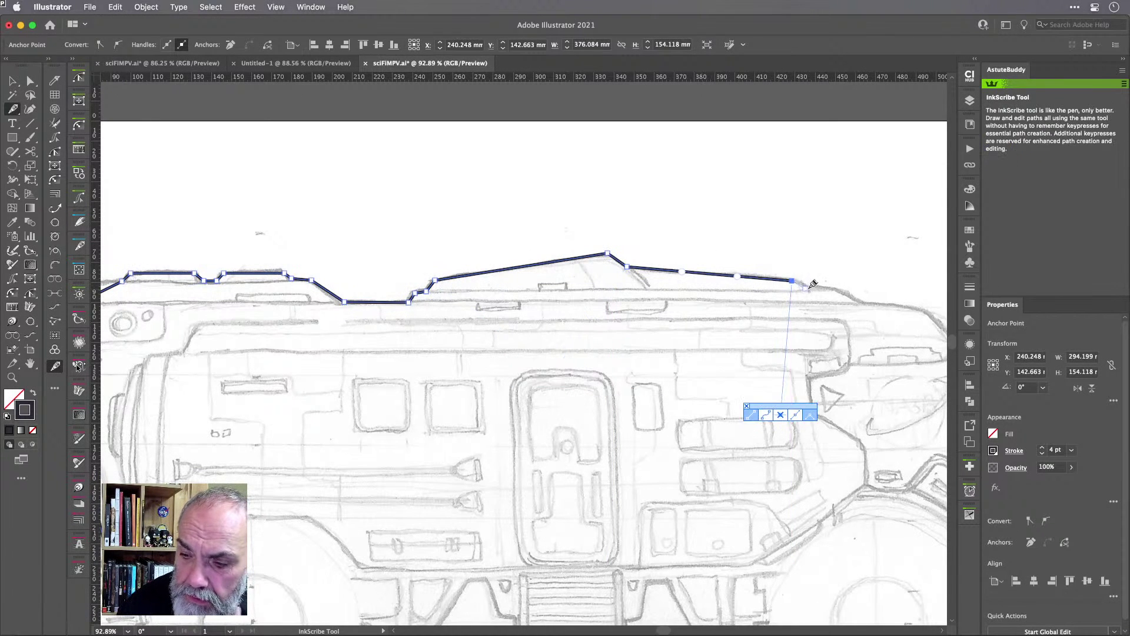
pyautogui.click(810, 289)
pyautogui.click(837, 289)
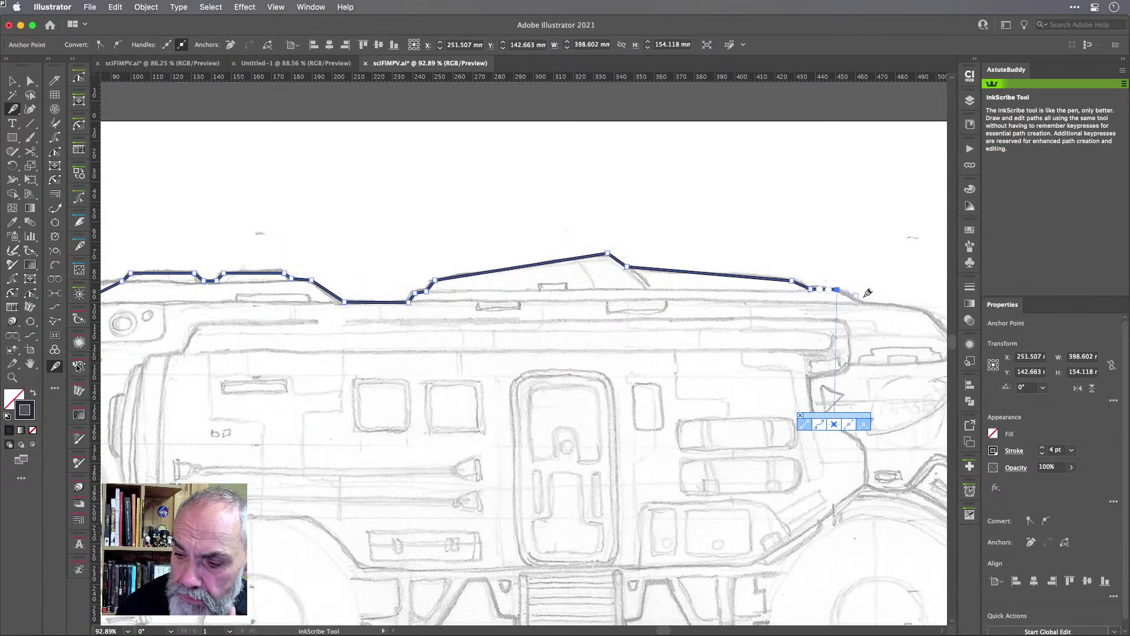
pyautogui.click(866, 302)
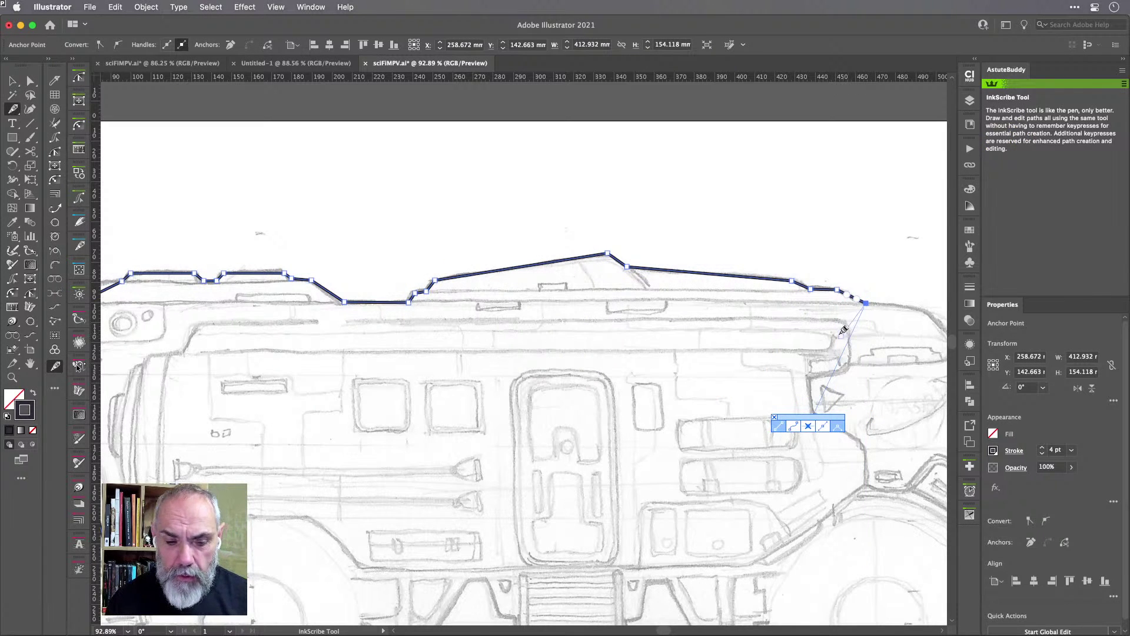
pyautogui.moveTo(842, 336); pyautogui.dragTo(583, 266)
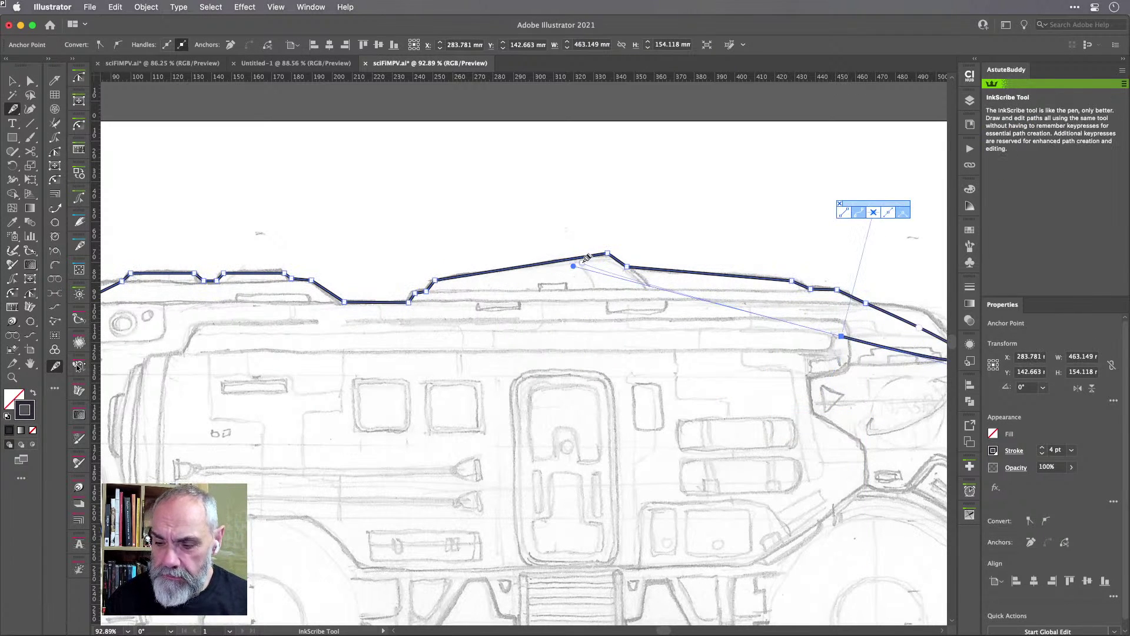
pyautogui.hotkey('ctrl', 'z')
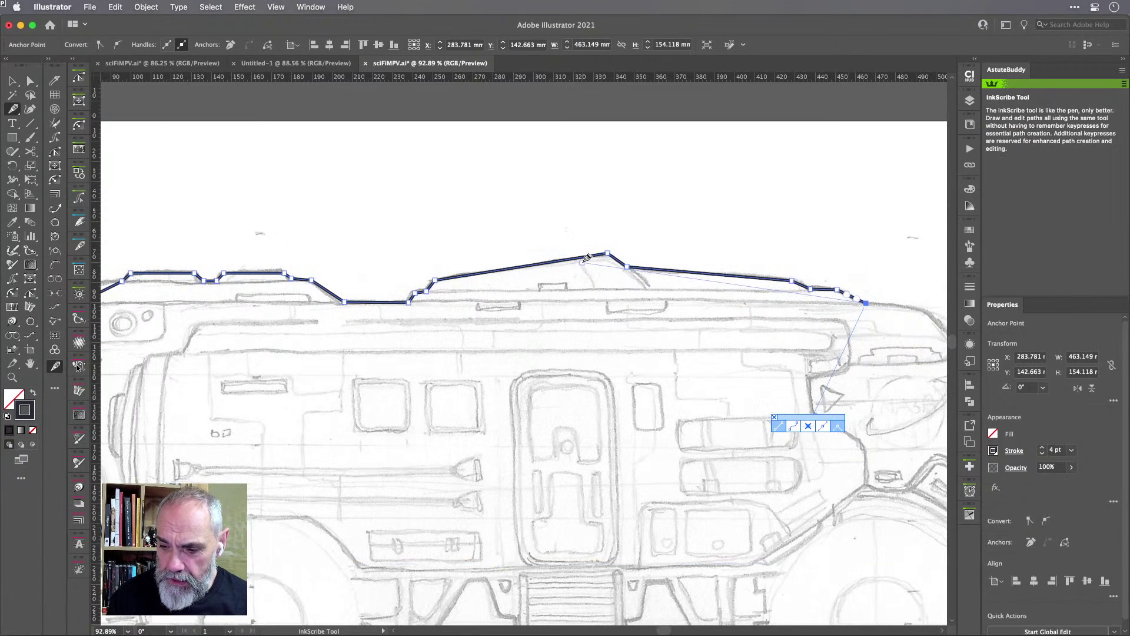
# Continue the outline down the front of the roof and along the sloping nose to the lower corner of its tip.
pyautogui.moveTo(860, 378); pyautogui.dragTo(466, 255)
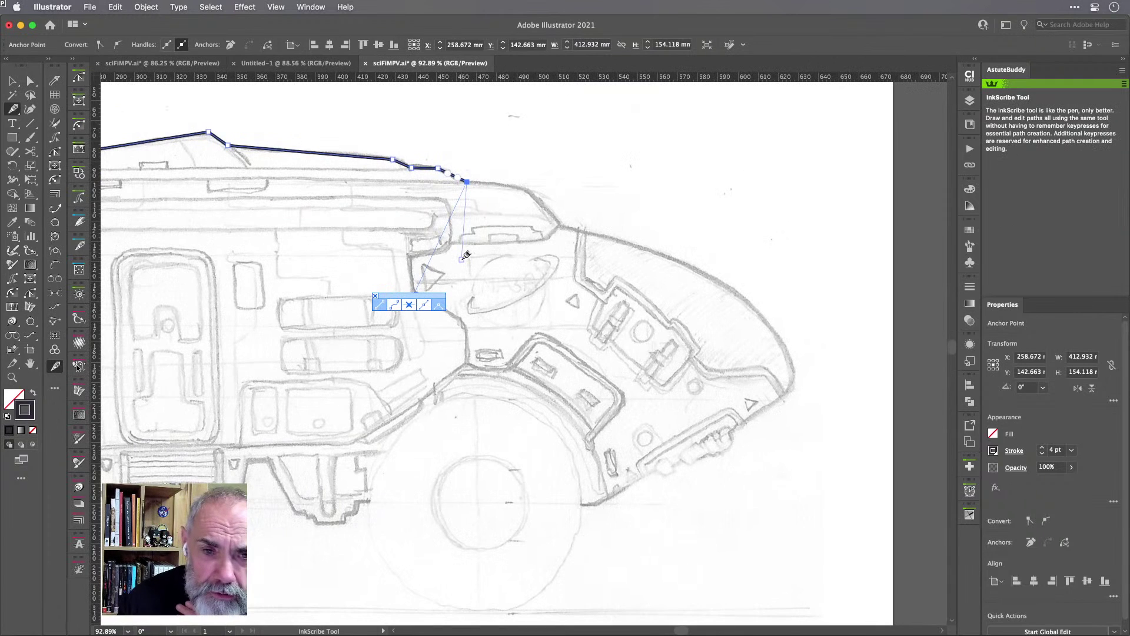
pyautogui.click(511, 184)
pyautogui.click(536, 199)
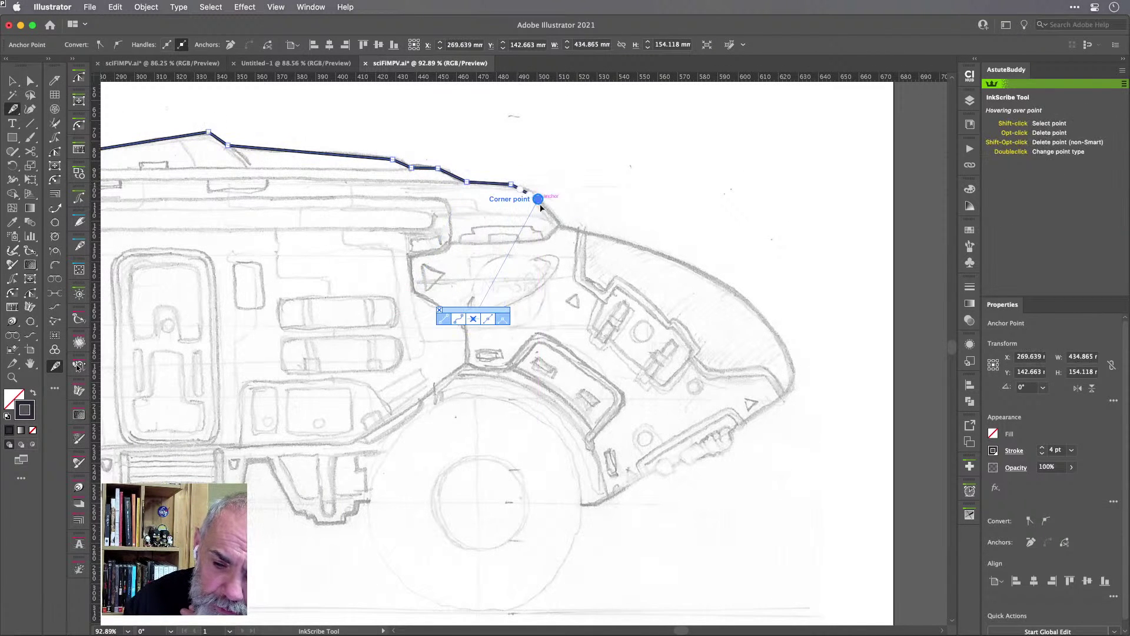
pyautogui.click(562, 224)
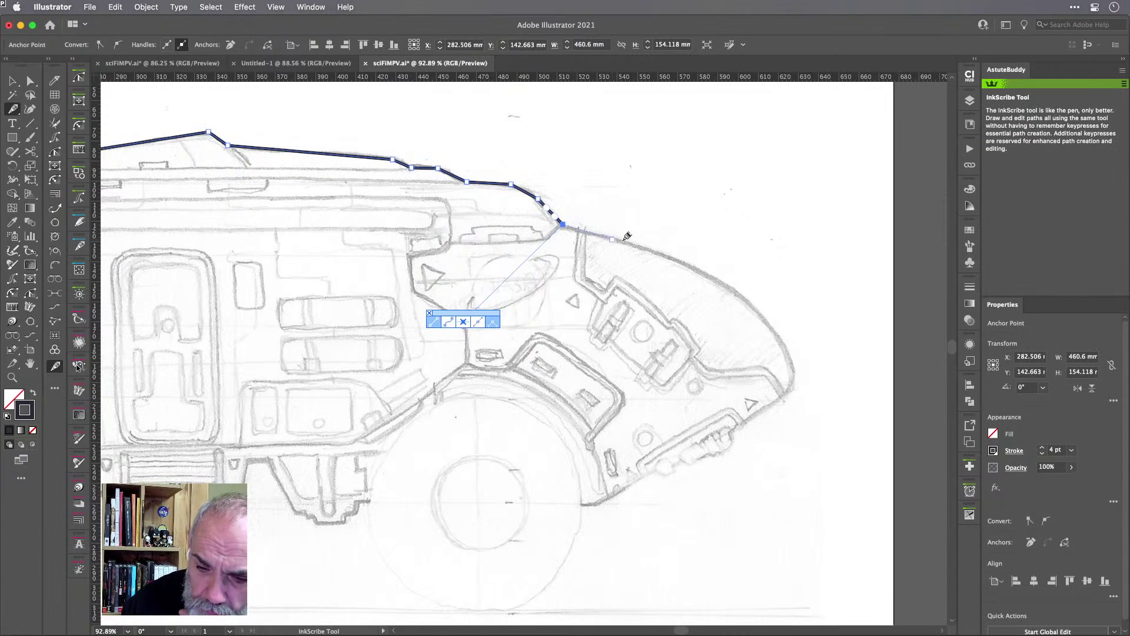
pyautogui.click(745, 300)
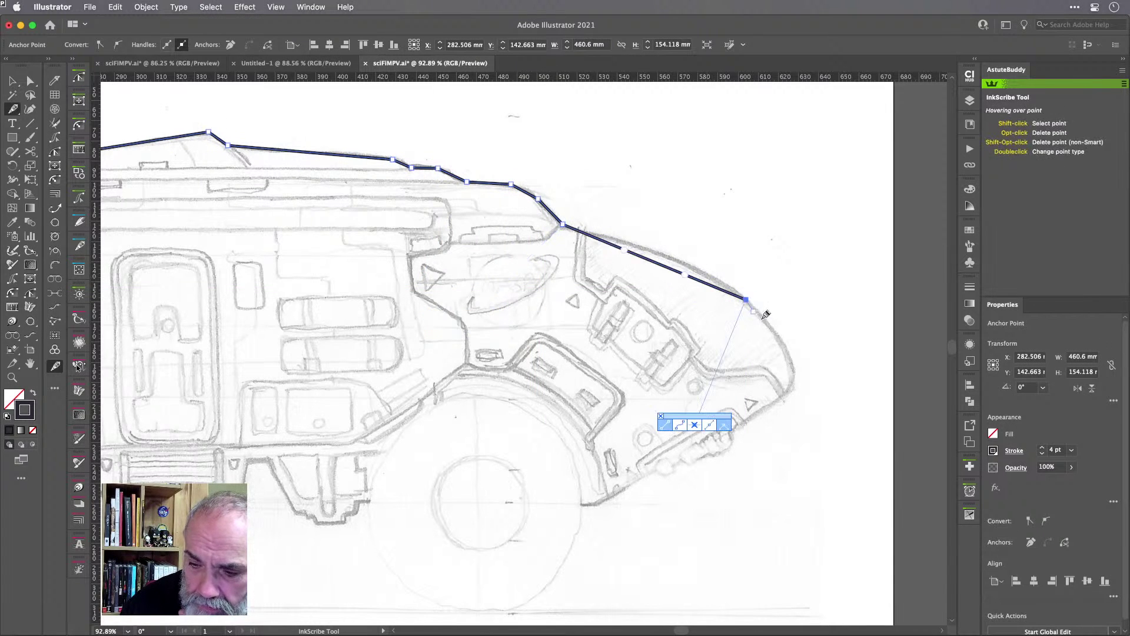
pyautogui.click(792, 361)
pyautogui.click(787, 393)
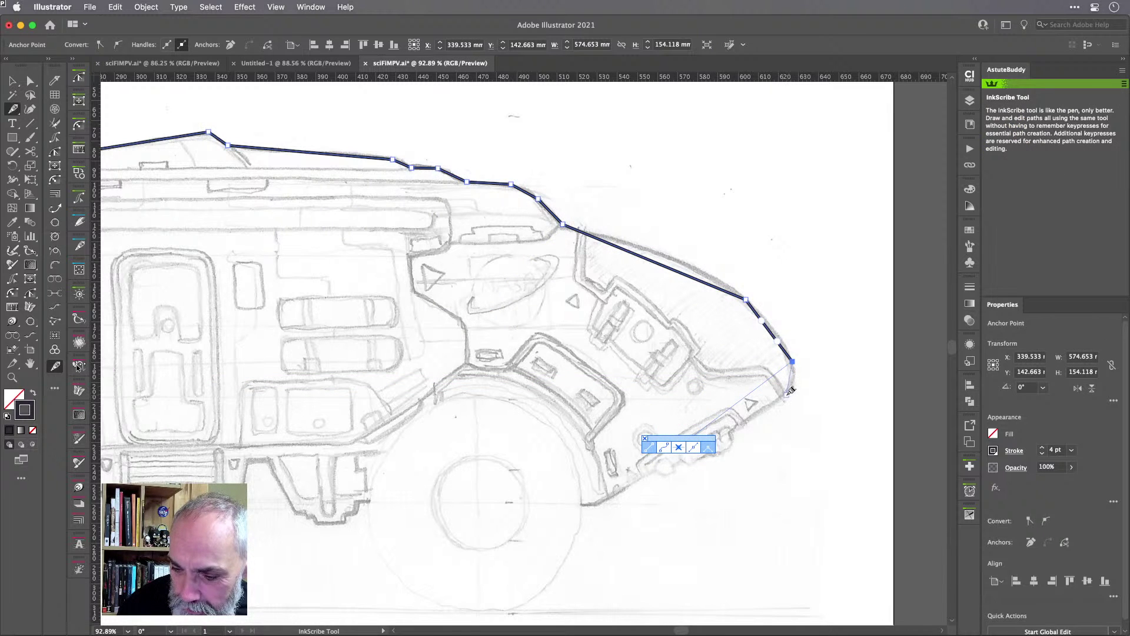
# Continue the outline with corner points along the stepped underside of the nose to the lower front corner of the front wheel arch.
pyautogui.click(733, 433)
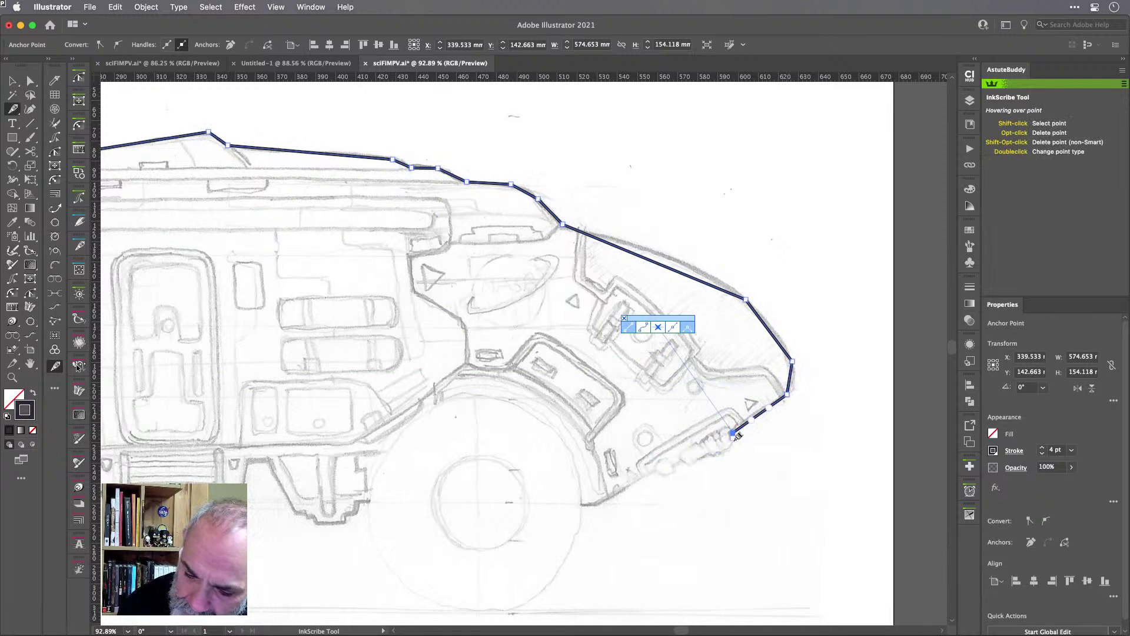
pyautogui.click(733, 445)
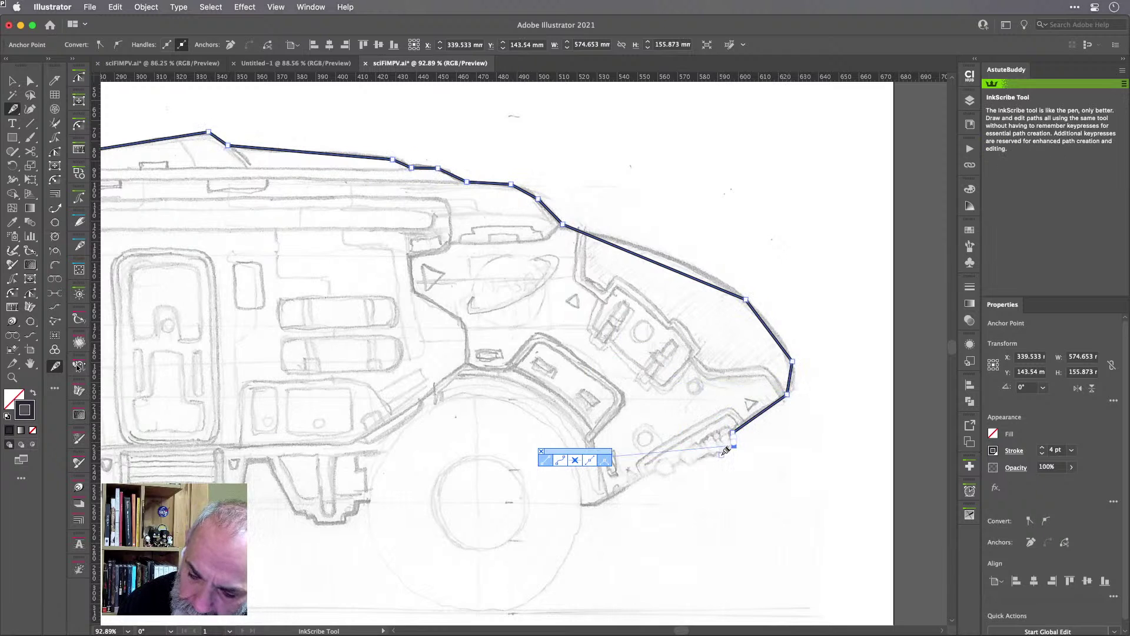
pyautogui.click(718, 457)
pyautogui.click(708, 456)
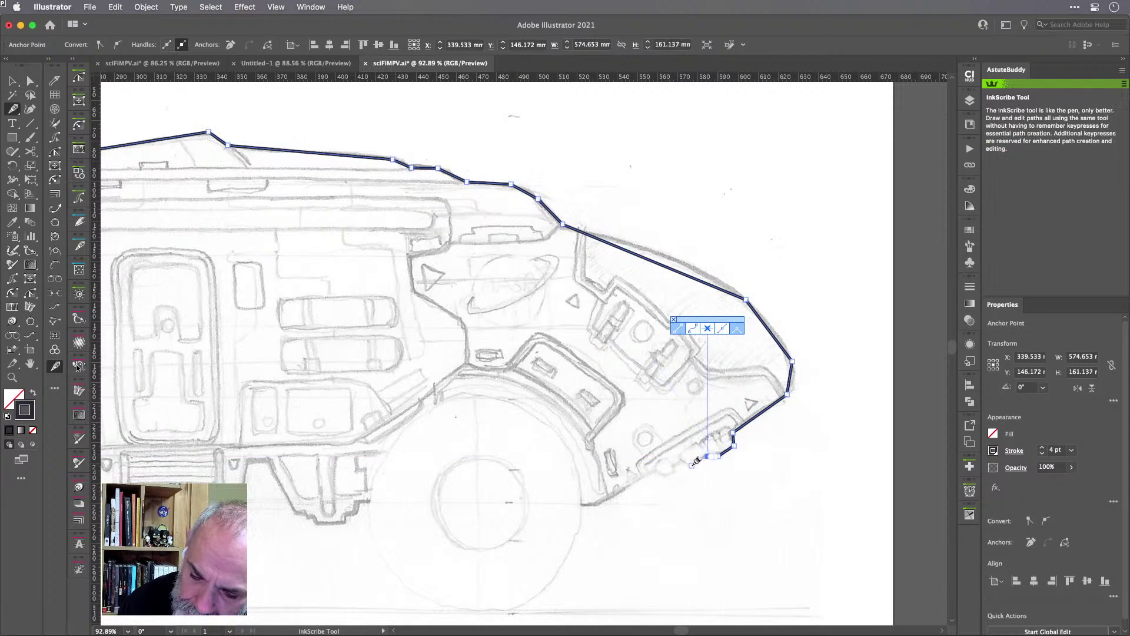
pyautogui.click(692, 465)
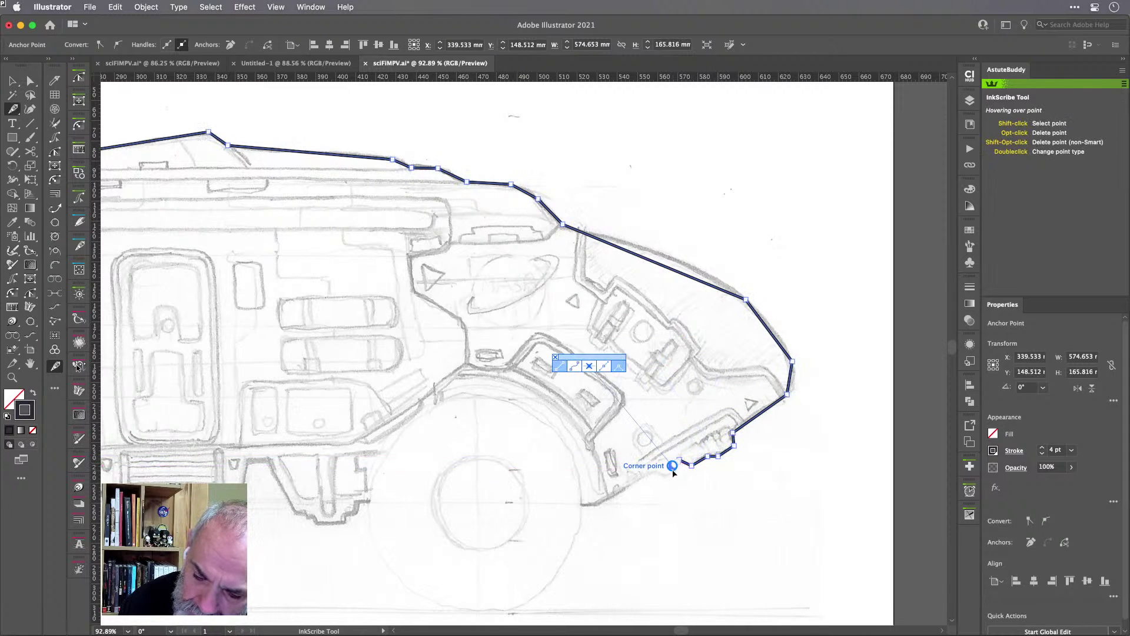
pyautogui.click(664, 474)
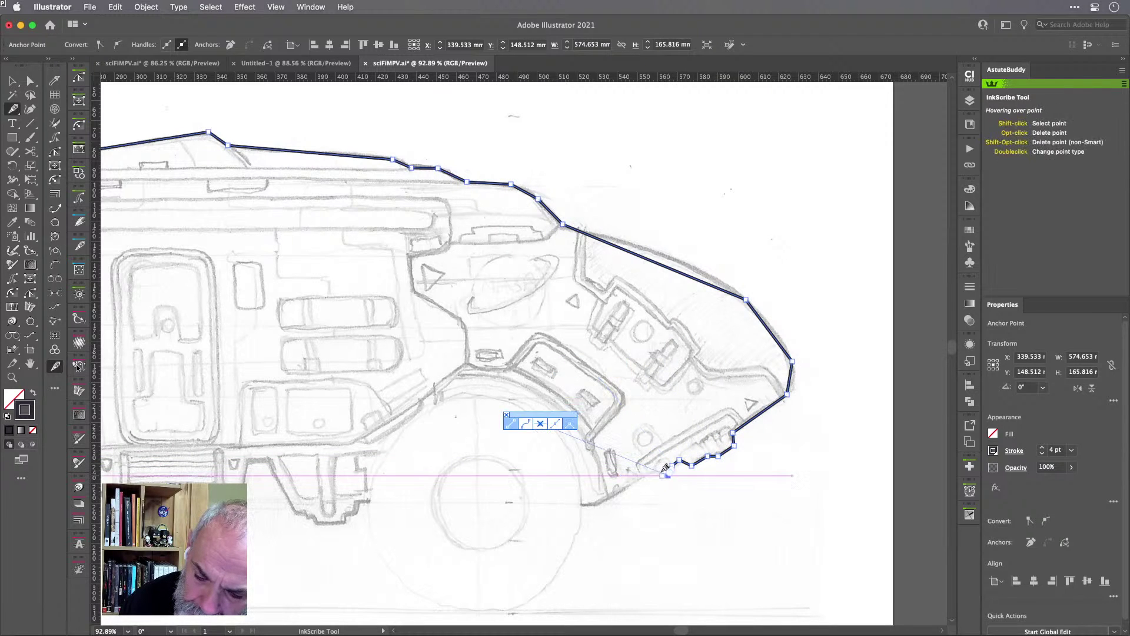
pyautogui.click(655, 471)
pyautogui.click(599, 504)
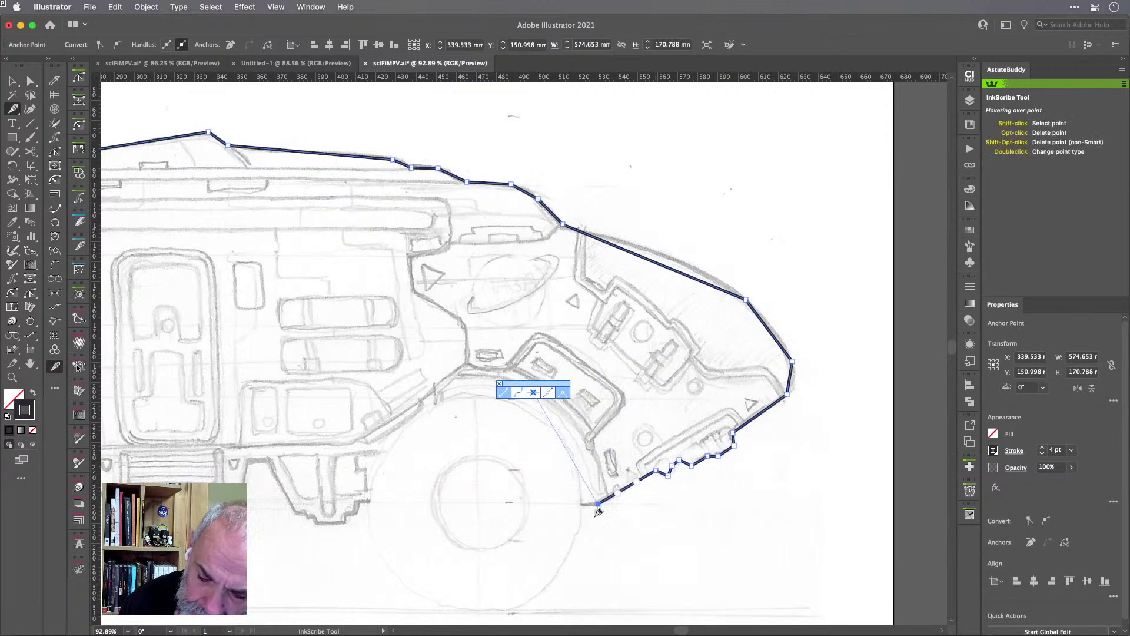
pyautogui.click(362, 500)
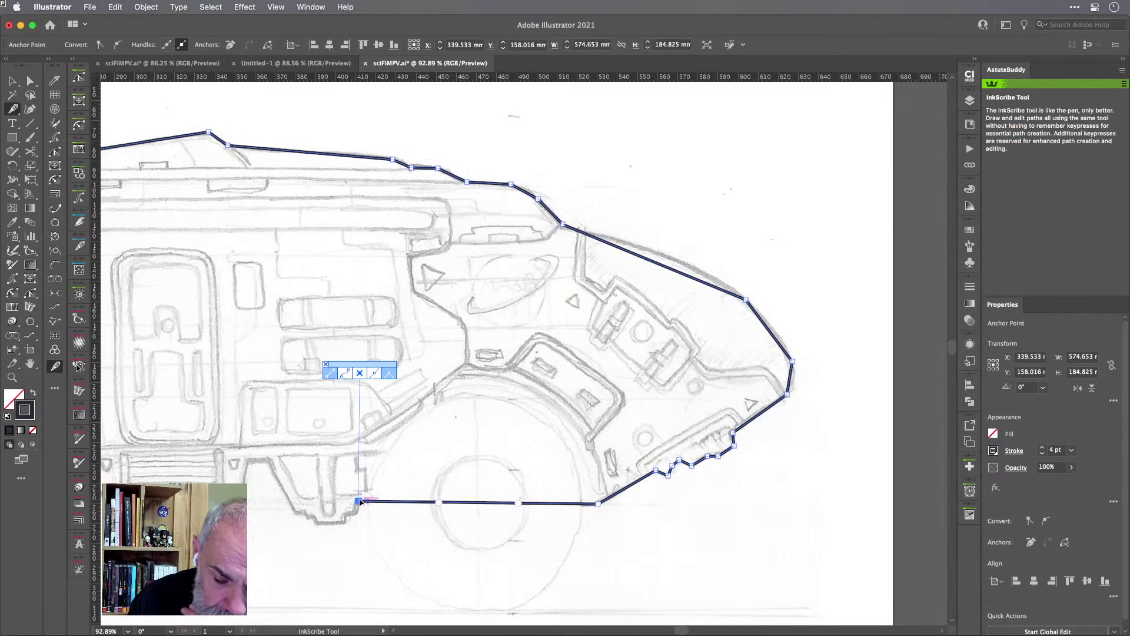
pyautogui.hotkey('ctrl', 'z')
pyautogui.click(453, 440)
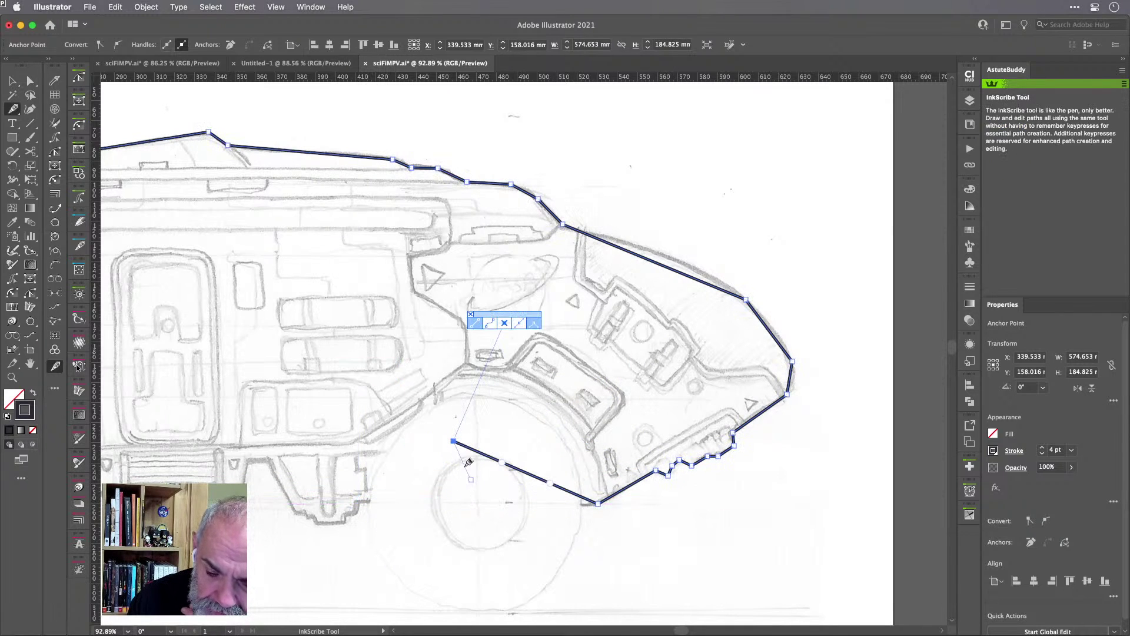
pyautogui.moveTo(454, 440); pyautogui.dragTo(360, 504)
pyautogui.moveTo(476, 525); pyautogui.dragTo(717, 419)
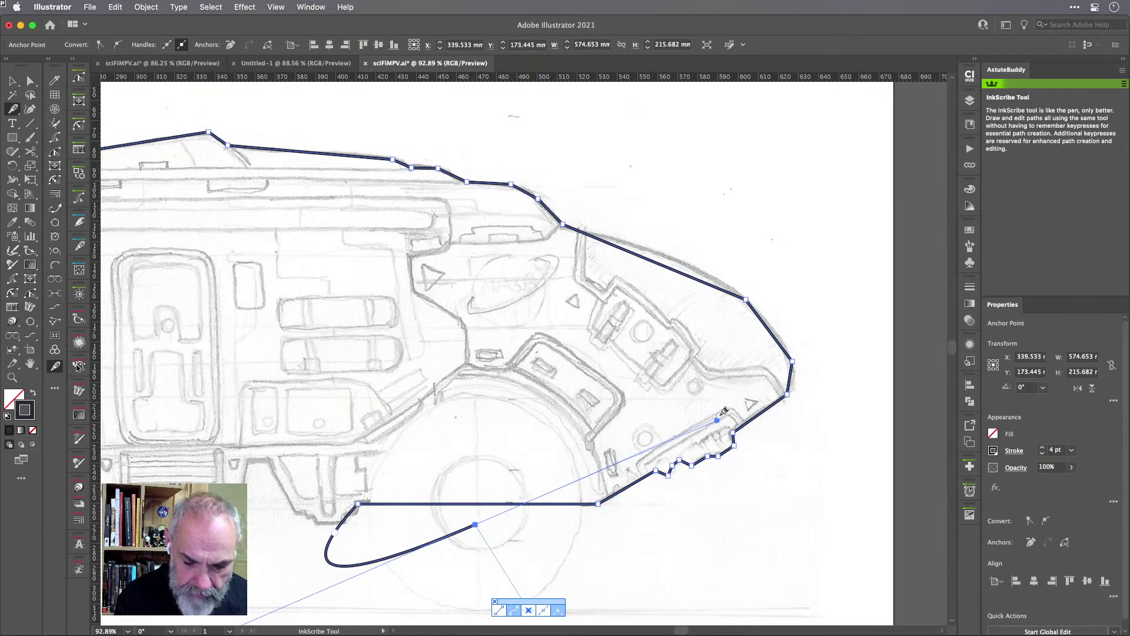
pyautogui.hotkey('ctrl', 'z')
pyautogui.hotkey('ctrl', 'z')
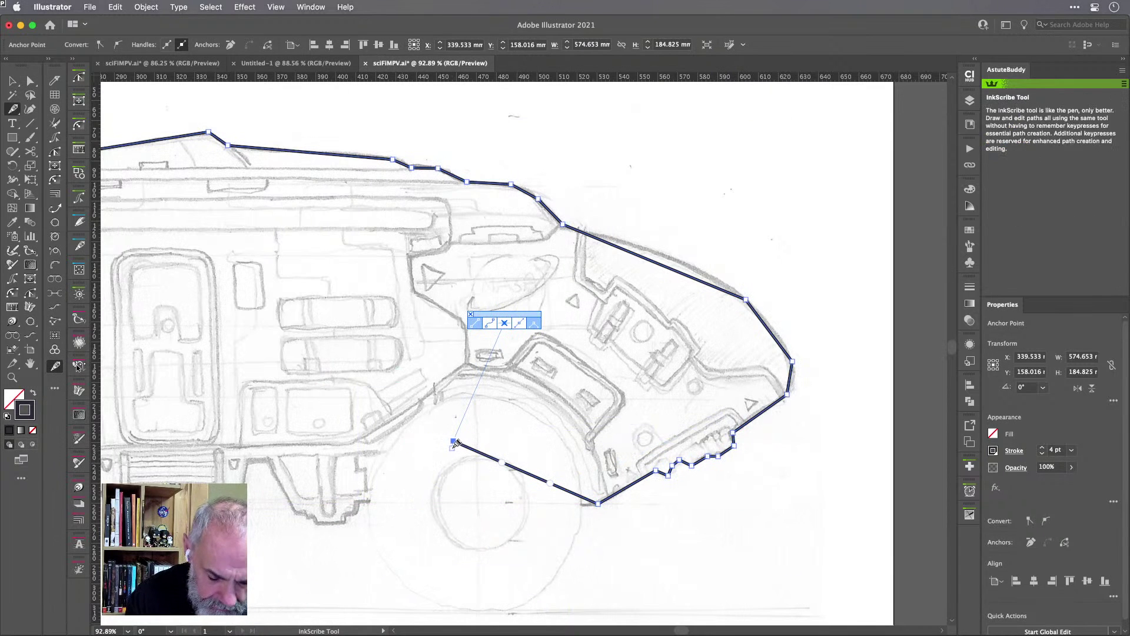
pyautogui.hotkey('ctrl', 'z')
# Run the outline straight across the front wheel, down the stepped front edge of the bracket behind it and along its base.
pyautogui.moveTo(414, 483); pyautogui.dragTo(722, 291)
pyautogui.moveTo(669, 334)
pyautogui.mouseDown()
pyautogui.moveTo(739, 323)
pyautogui.moveTo(681, 315)
pyautogui.mouseUp()
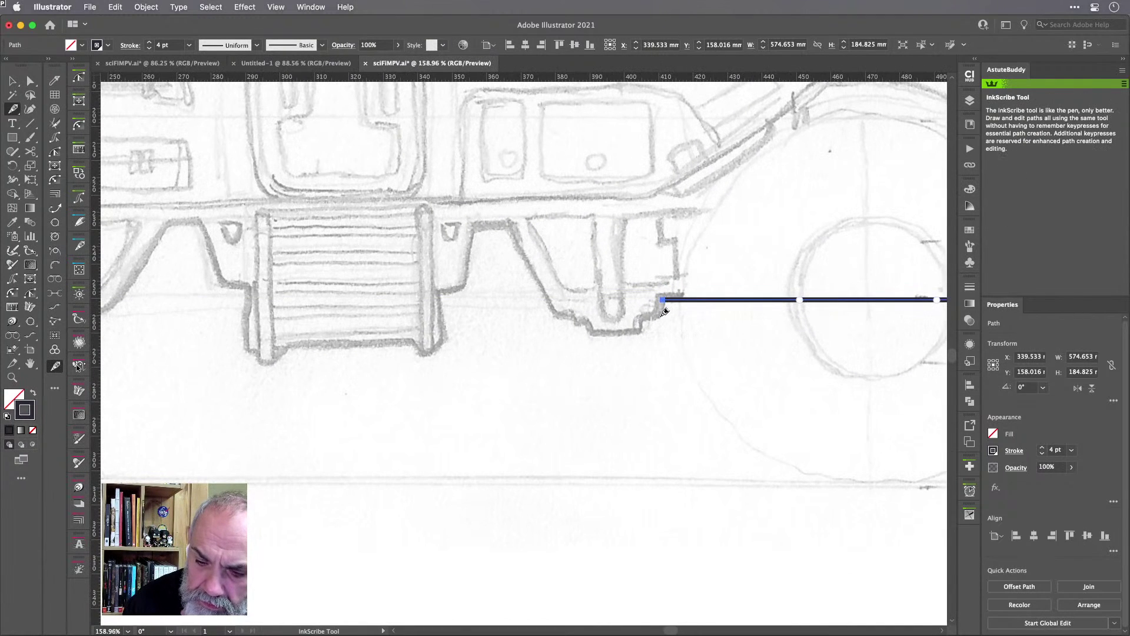
pyautogui.click(659, 313)
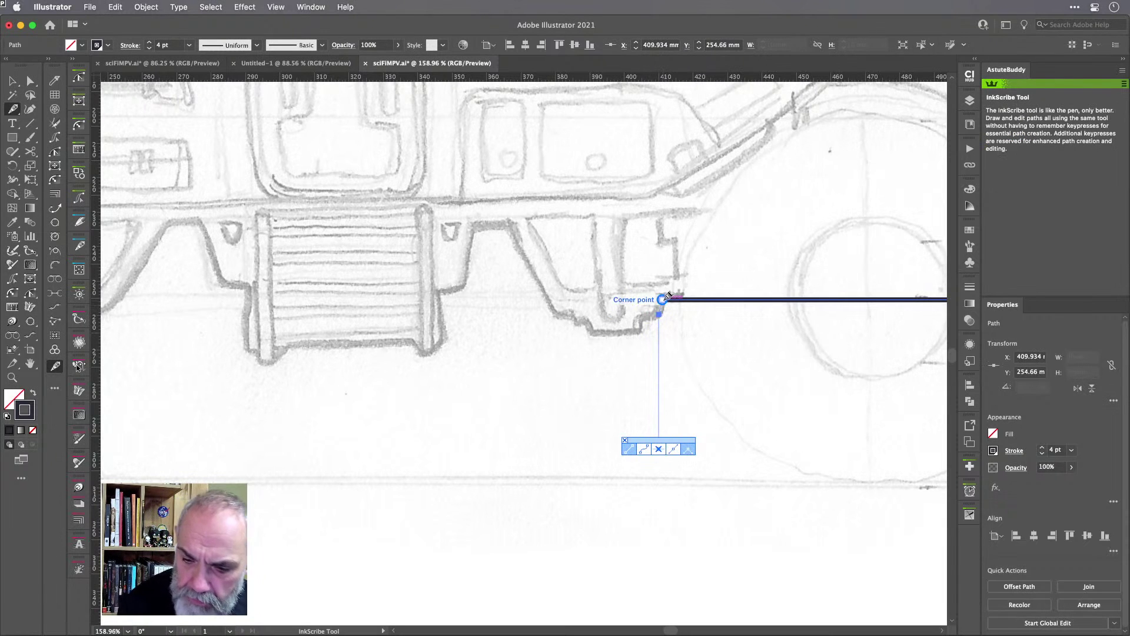
pyautogui.moveTo(659, 314); pyautogui.dragTo(662, 300)
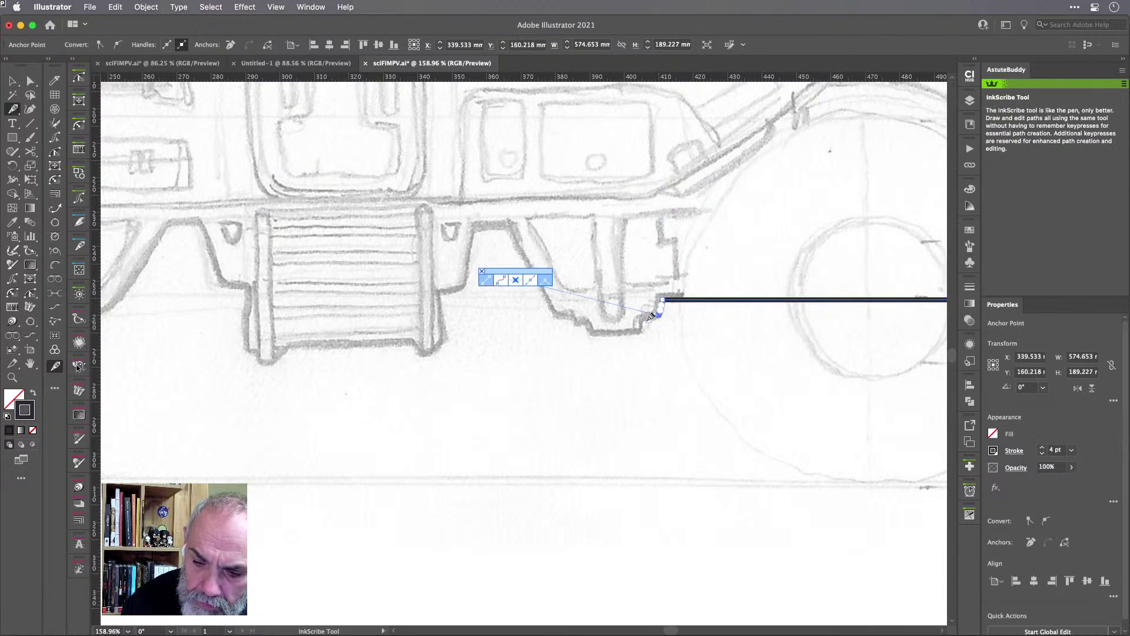
pyautogui.click(642, 319)
pyautogui.click(640, 332)
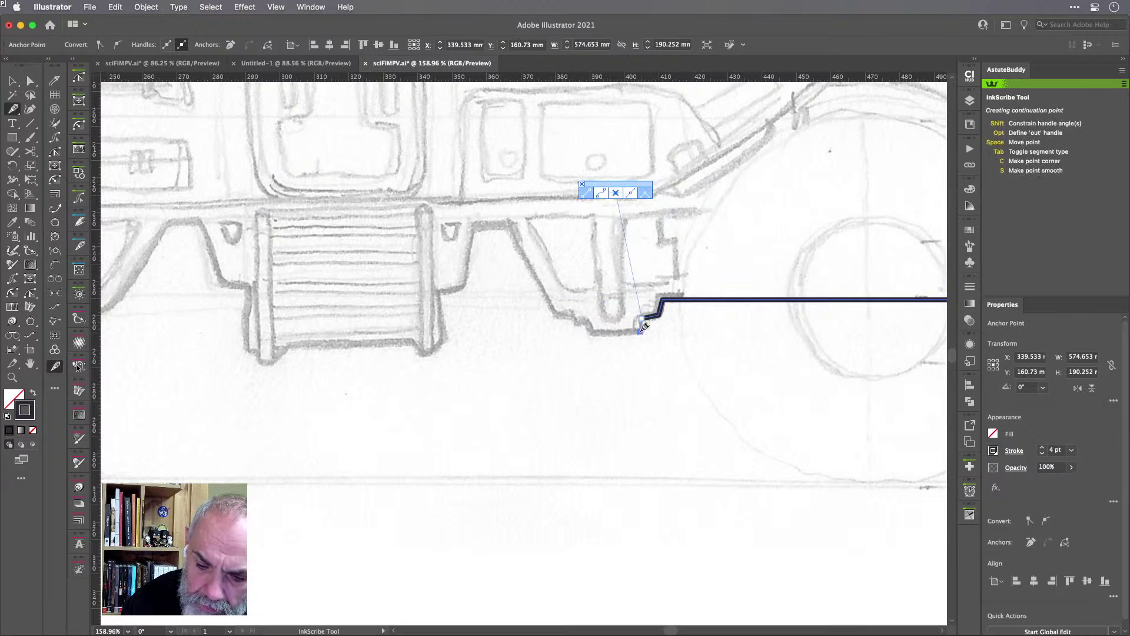
pyautogui.click(595, 334)
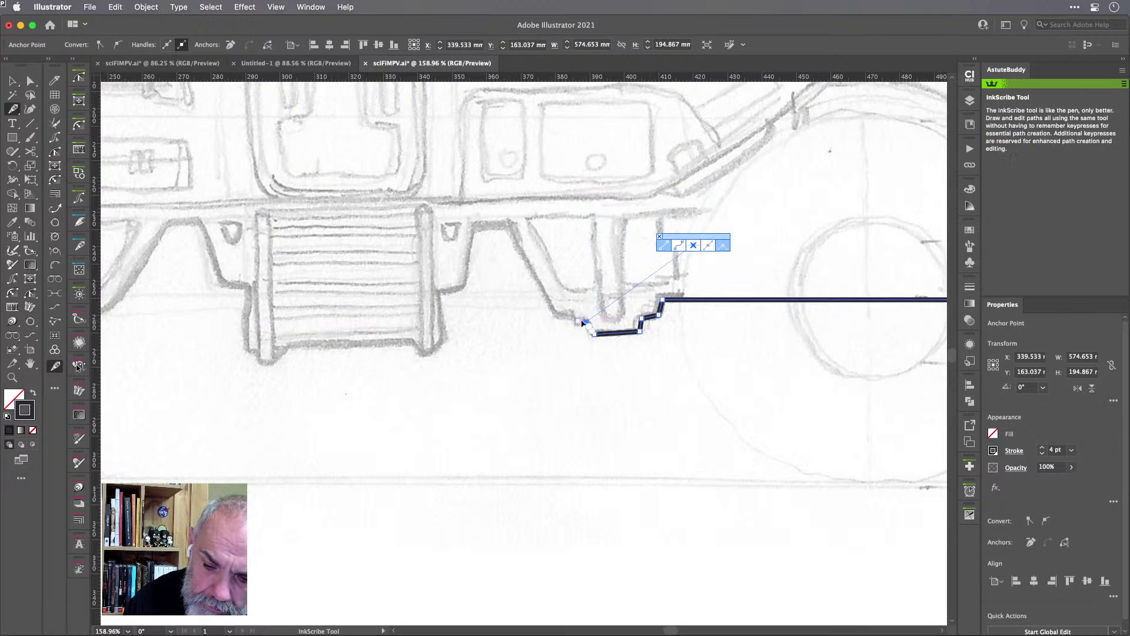
# Continue the outline up the bracket's stepped, sloping rear side and across the flat top of the gap before the side steps.
pyautogui.click(579, 321)
pyautogui.click(571, 314)
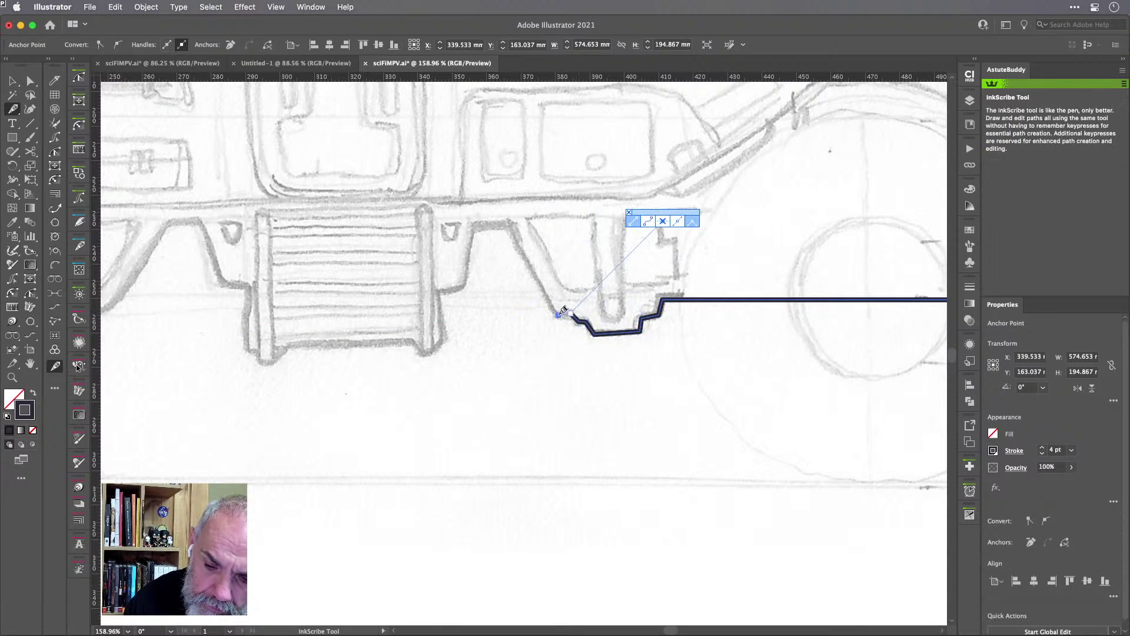
pyautogui.click(557, 314)
pyautogui.click(512, 225)
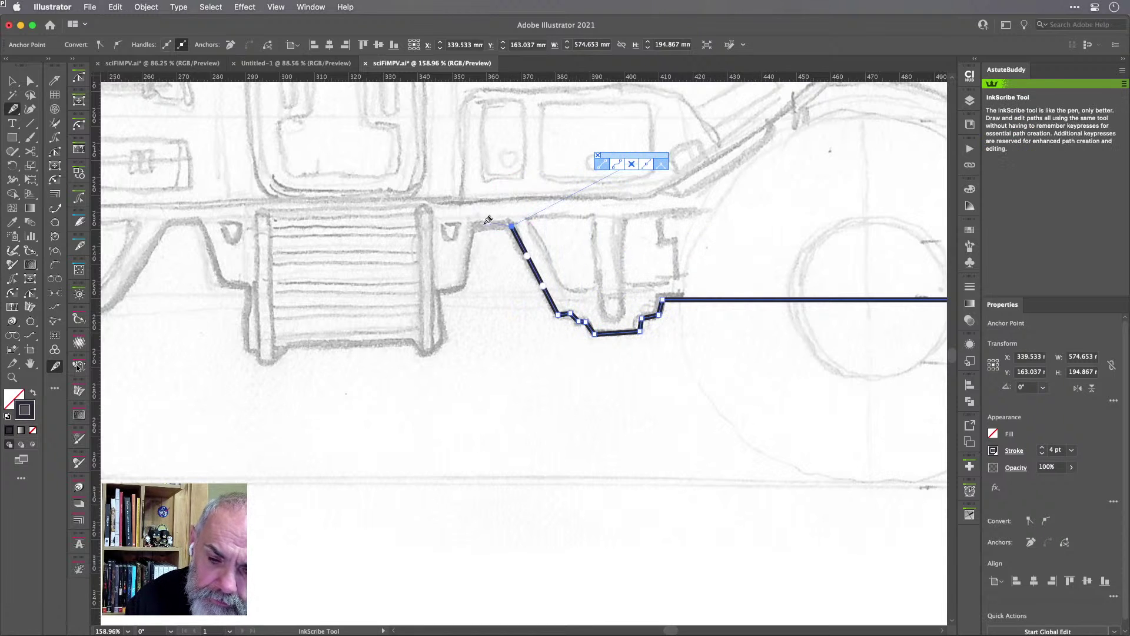
pyautogui.click(477, 226)
# Trace the outline down the front side of the side steps and around the foot of their front rail.
pyautogui.click(468, 276)
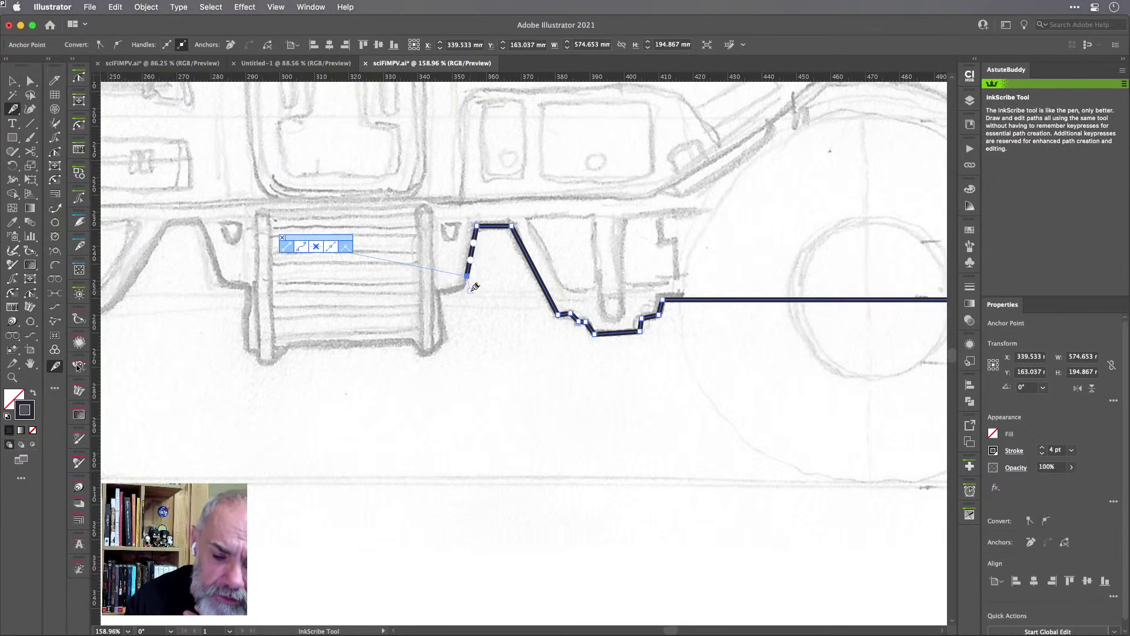
pyautogui.click(461, 286)
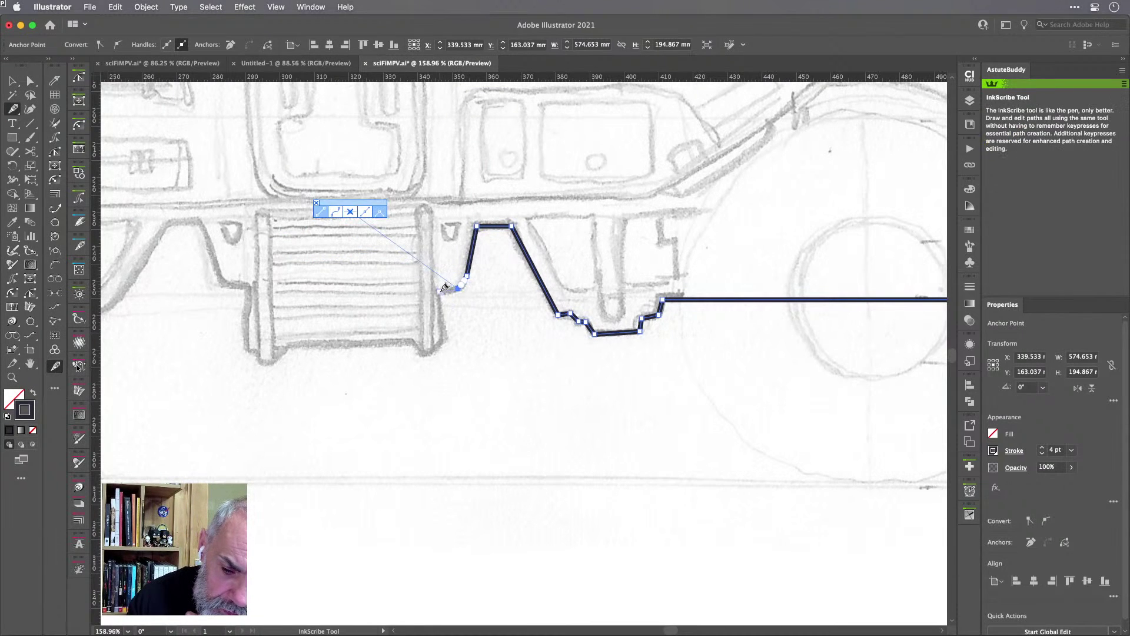
pyautogui.click(440, 291)
pyautogui.click(443, 338)
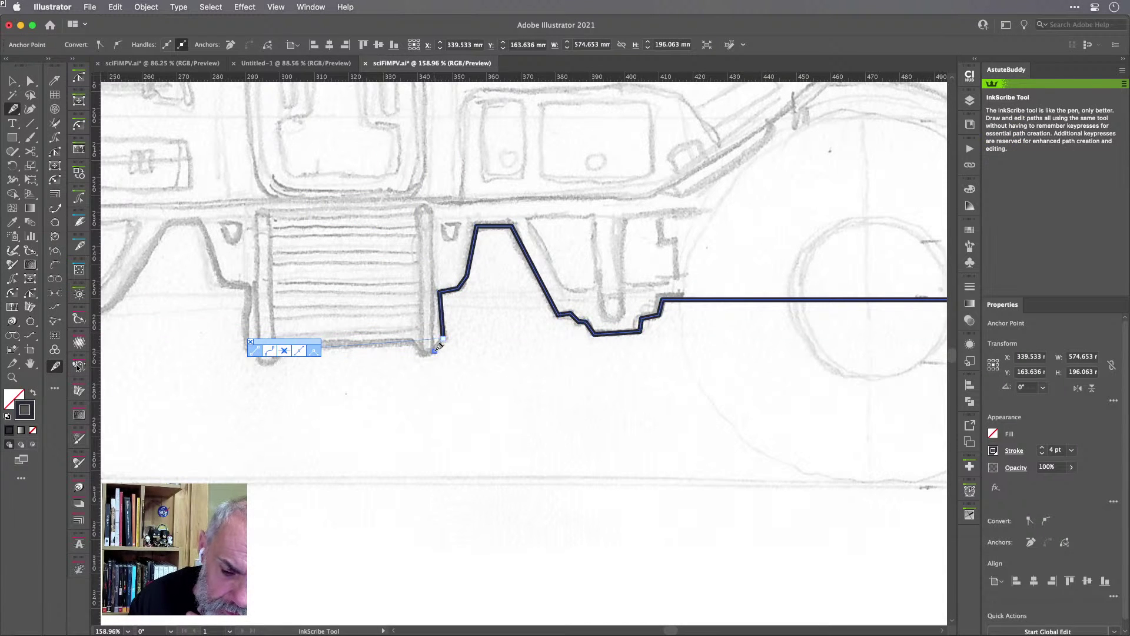
pyautogui.click(434, 351)
pyautogui.click(419, 351)
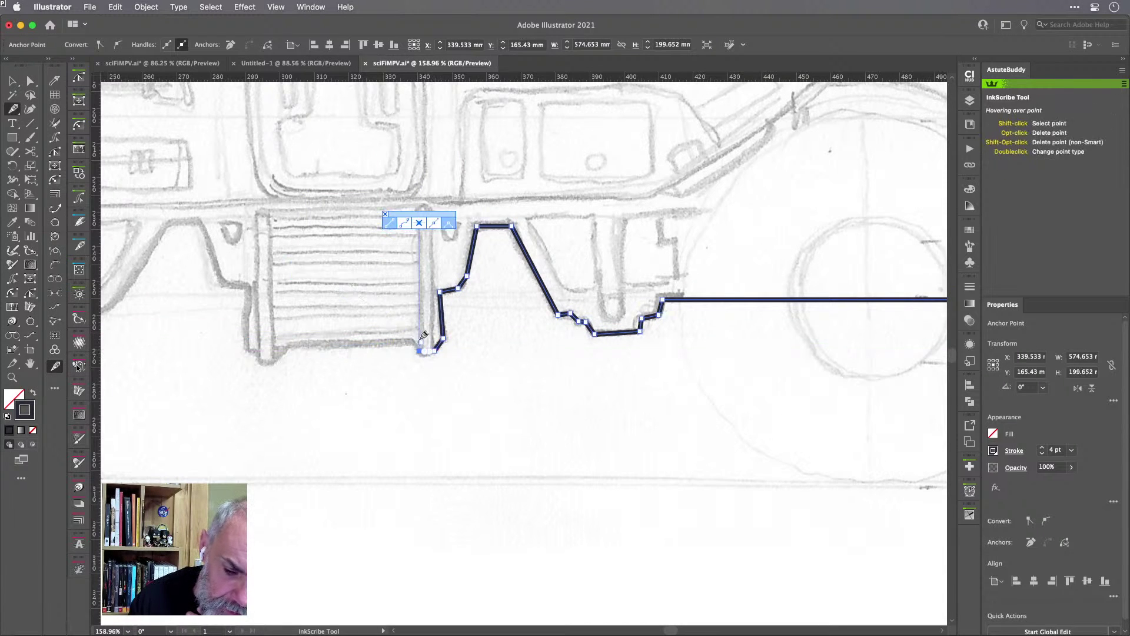
# Extend the outline along the bottom edge of the side steps and around the foot of their rear rail.
pyautogui.click(415, 341)
pyautogui.click(291, 344)
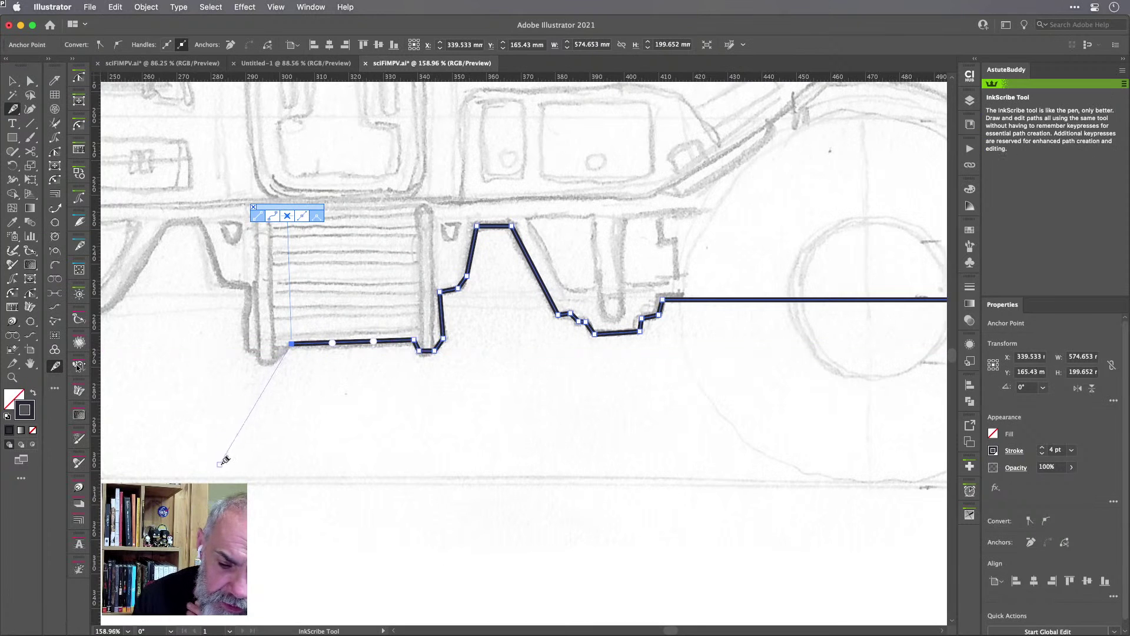
pyautogui.click(281, 355)
pyautogui.click(272, 363)
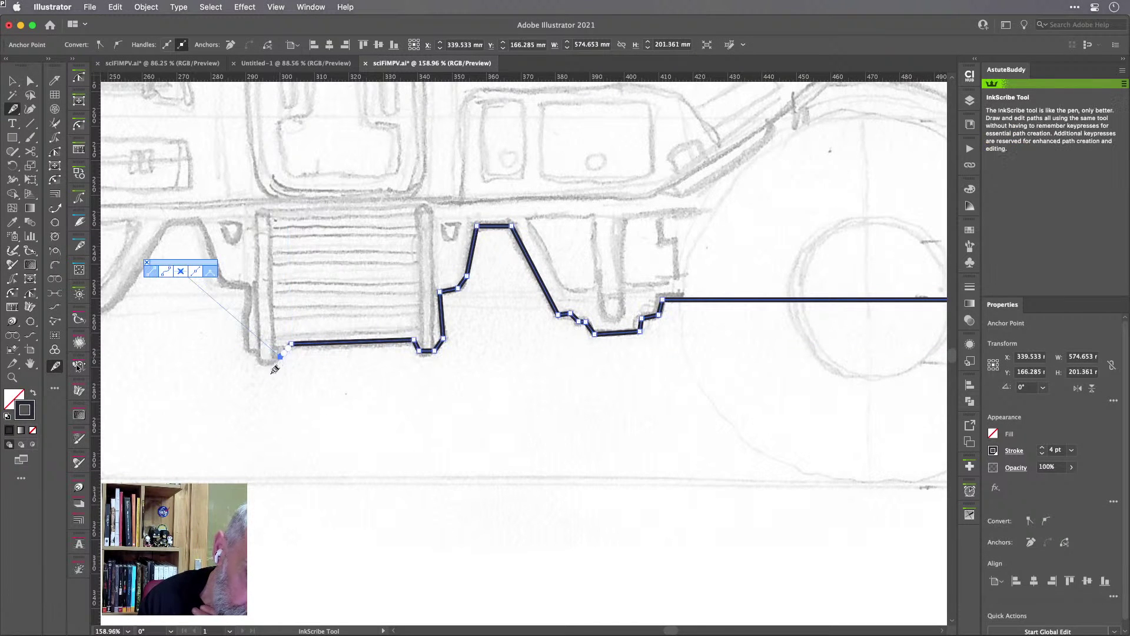
pyautogui.click(273, 363)
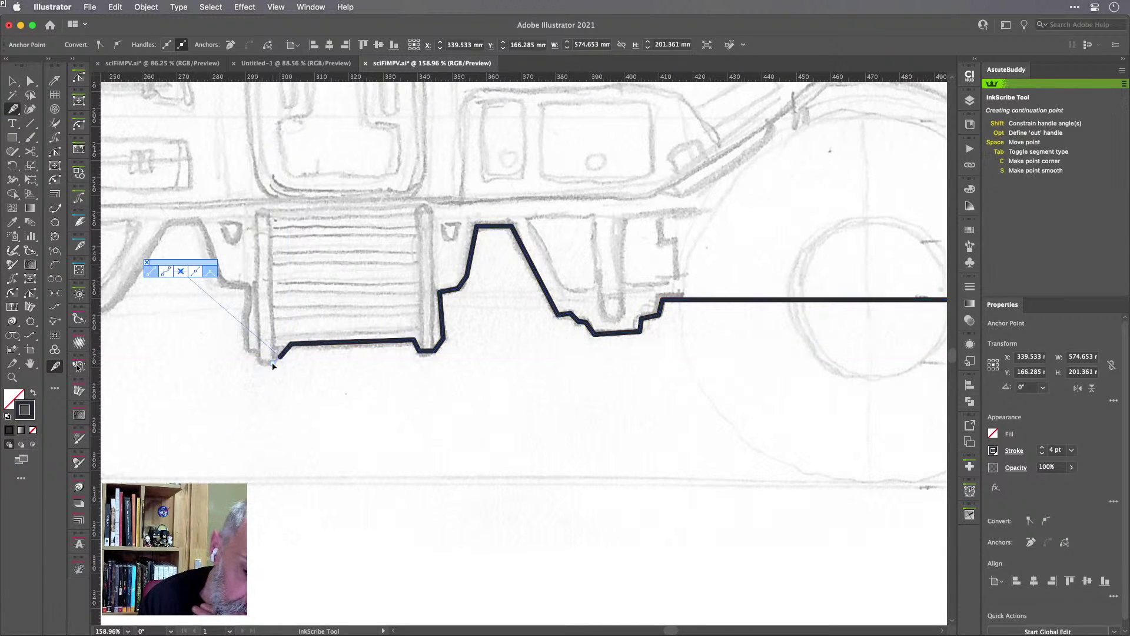
pyautogui.click(261, 363)
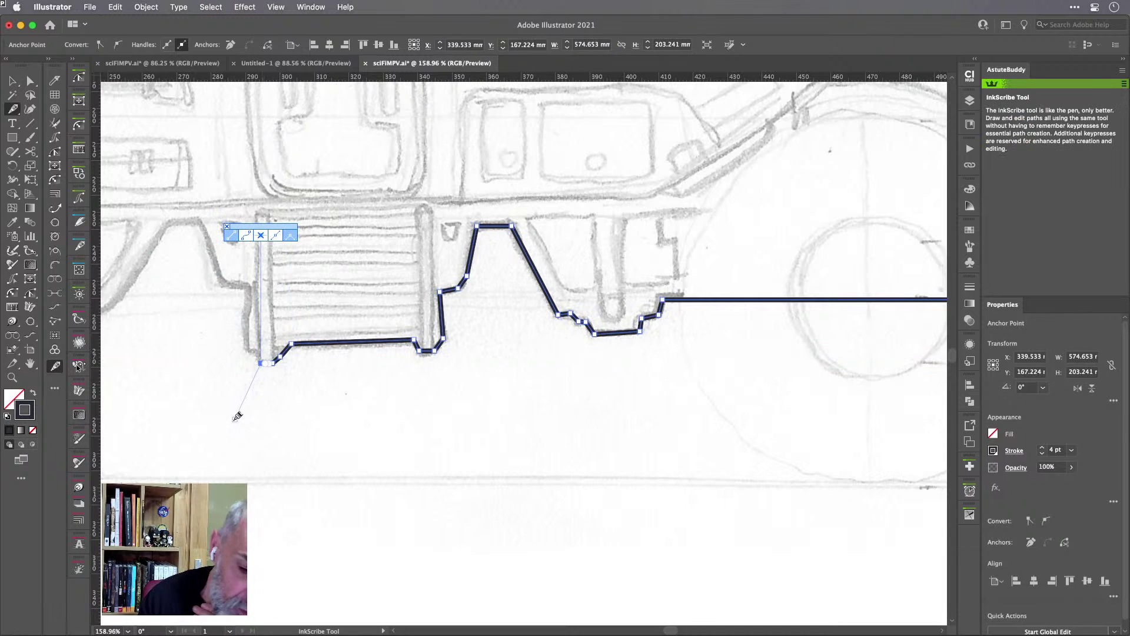
pyautogui.click(245, 350)
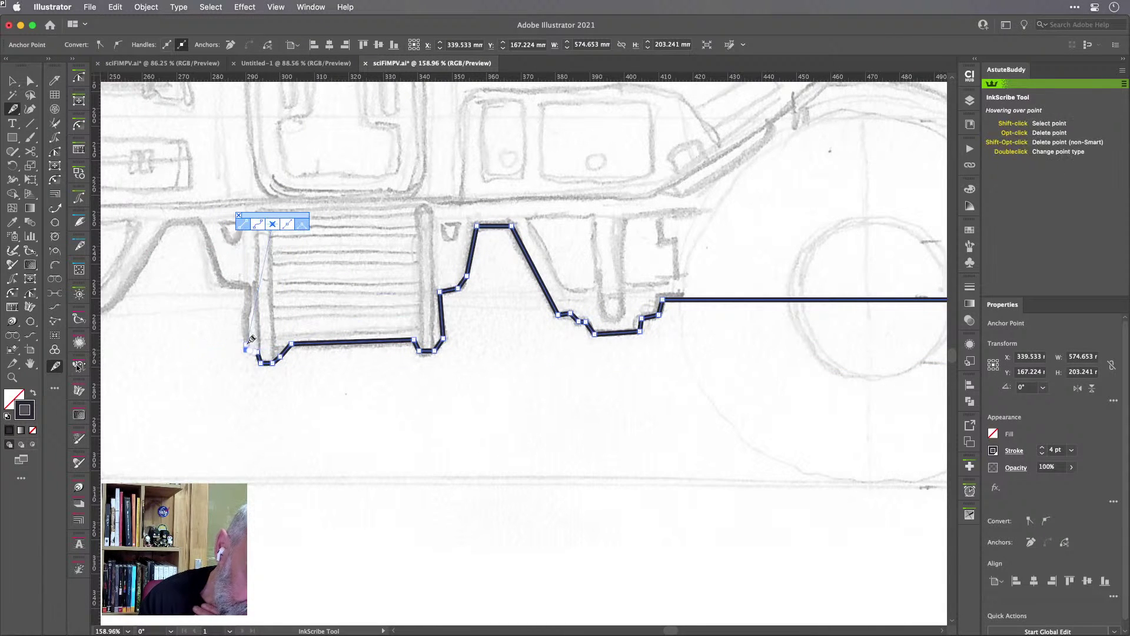
# Continue the outline up the rear side of the side steps and over the flat top of the gap behind them.
pyautogui.click(248, 287)
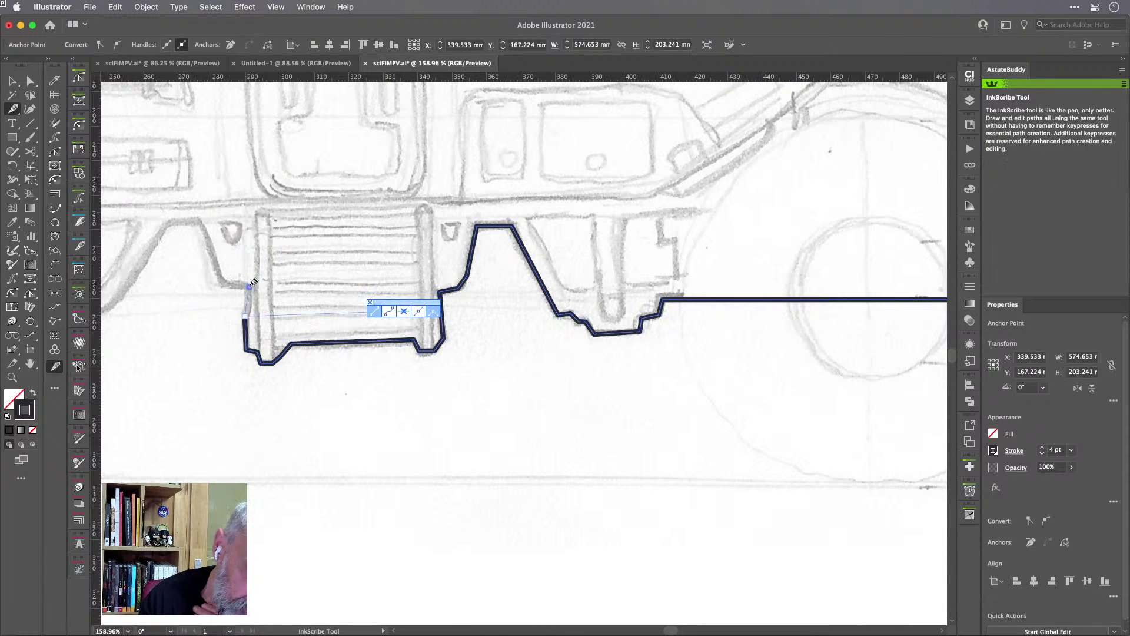
pyautogui.click(224, 284)
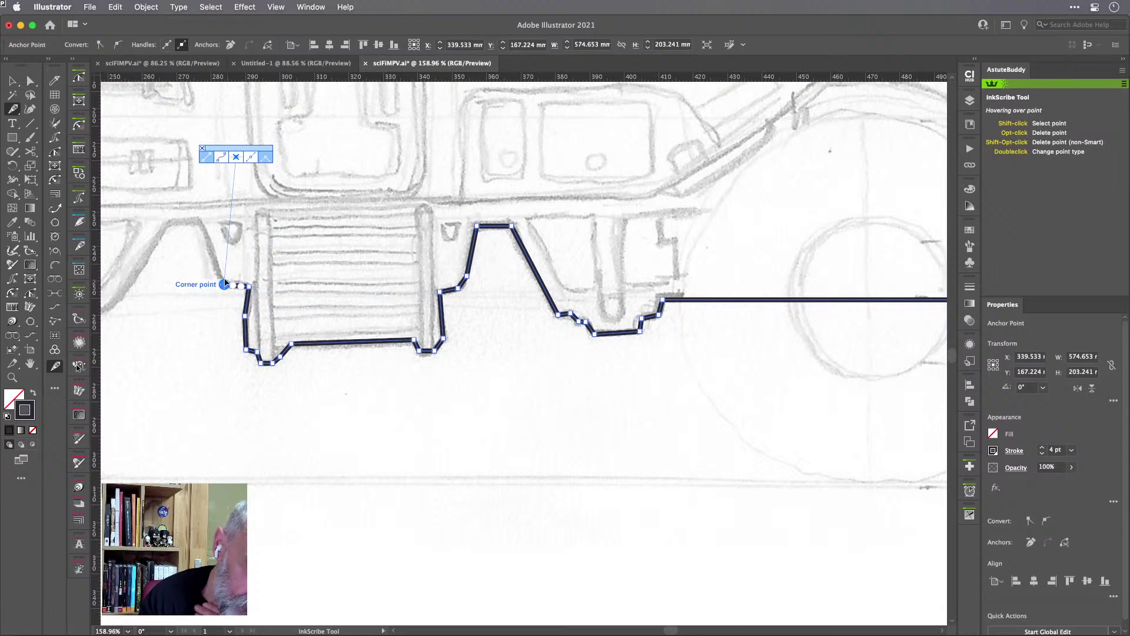
pyautogui.click(201, 221)
pyautogui.click(171, 221)
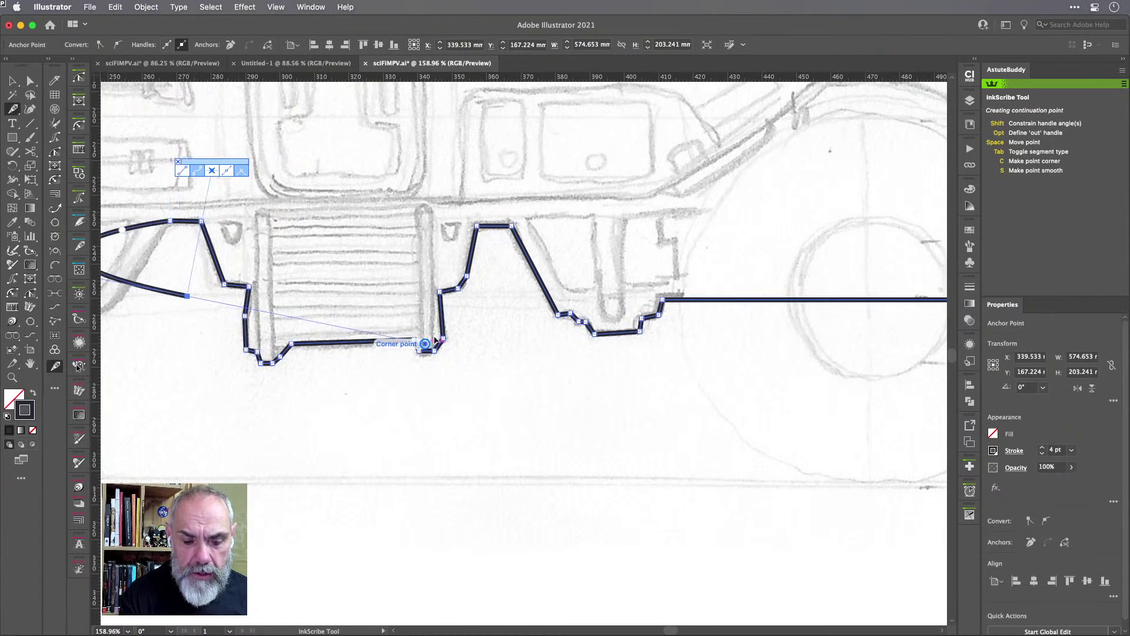
# Trace the outline down the sloping bracket ahead of the rear wheel, along its base and up its stepped end to the wheel.
pyautogui.moveTo(184, 283); pyautogui.dragTo(536, 336)
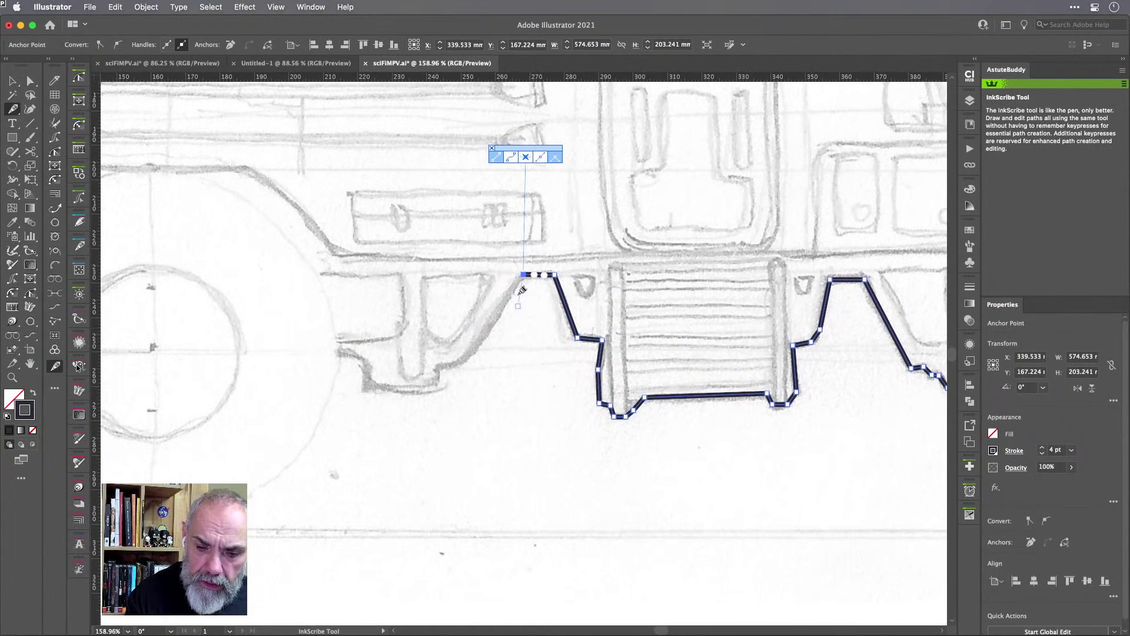
pyautogui.click(479, 344)
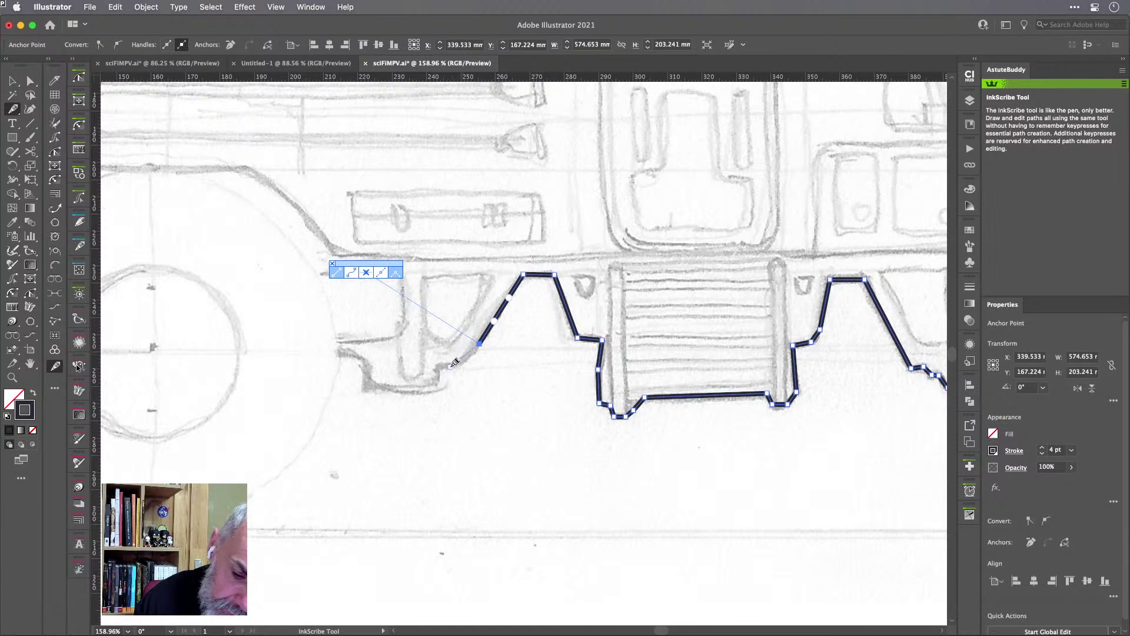
pyautogui.click(438, 367)
pyautogui.click(438, 383)
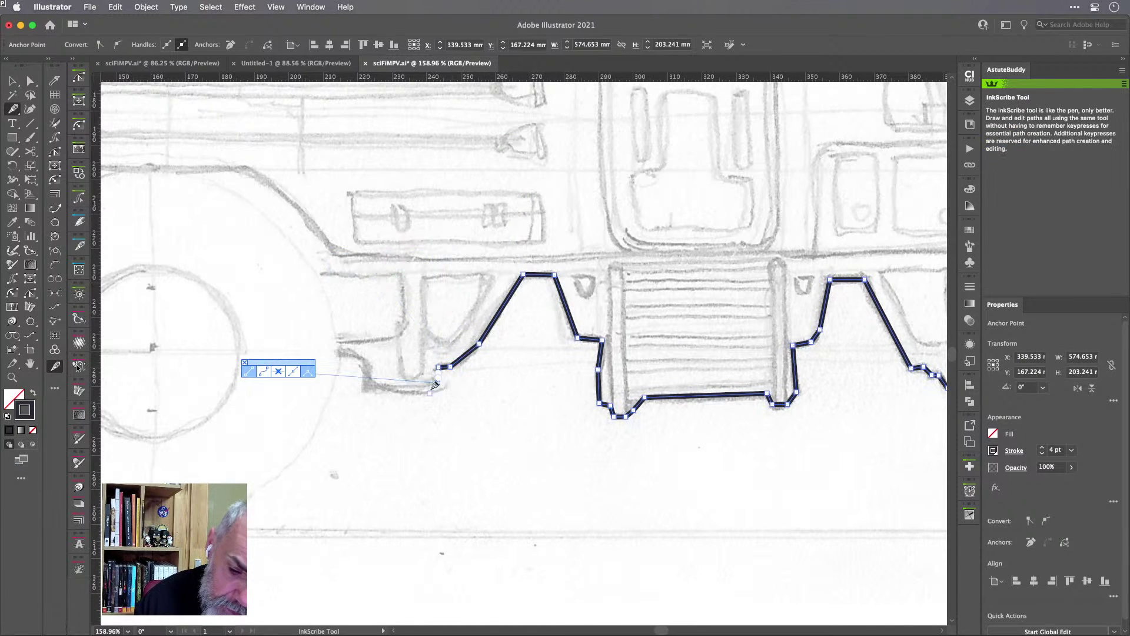
pyautogui.click(416, 390)
pyautogui.click(368, 388)
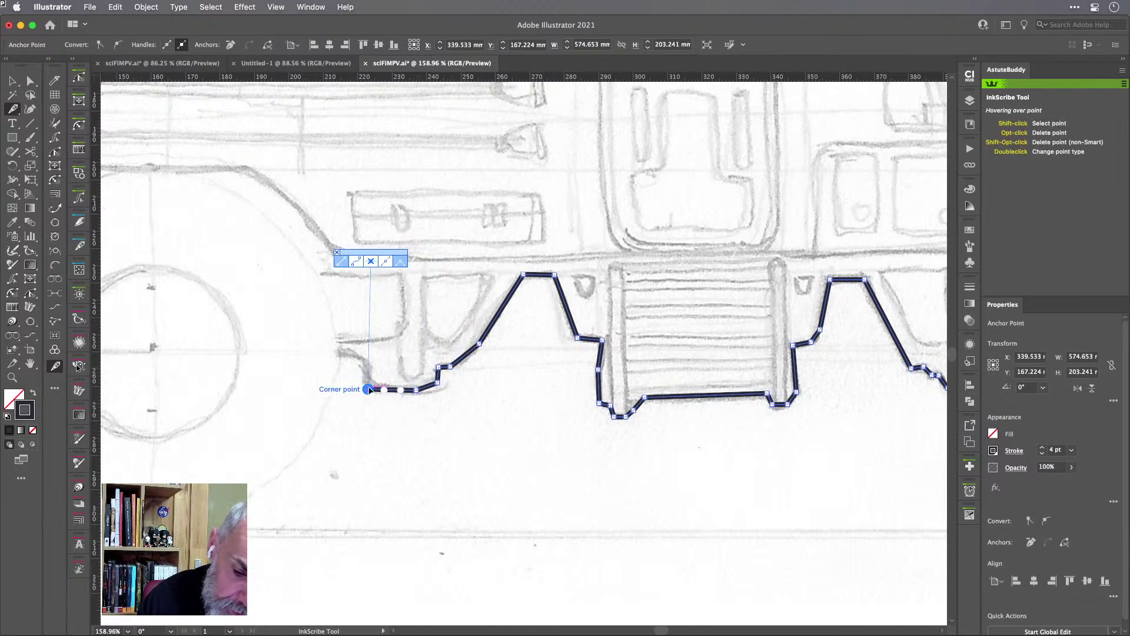
pyautogui.click(369, 364)
pyautogui.click(351, 351)
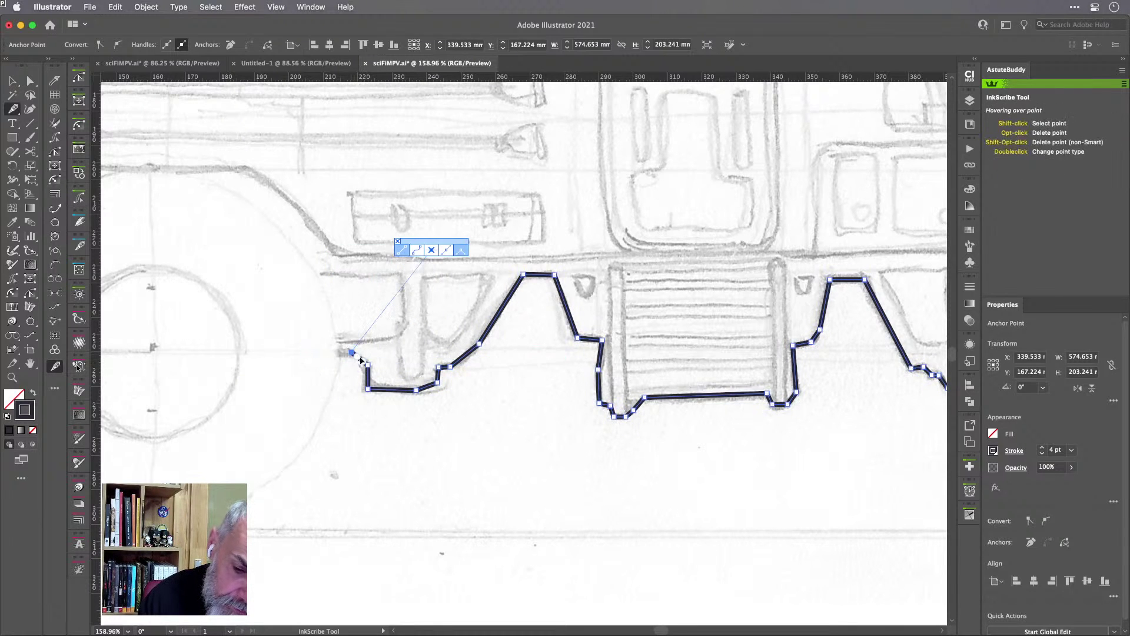
pyautogui.moveTo(383, 369); pyautogui.dragTo(721, 369)
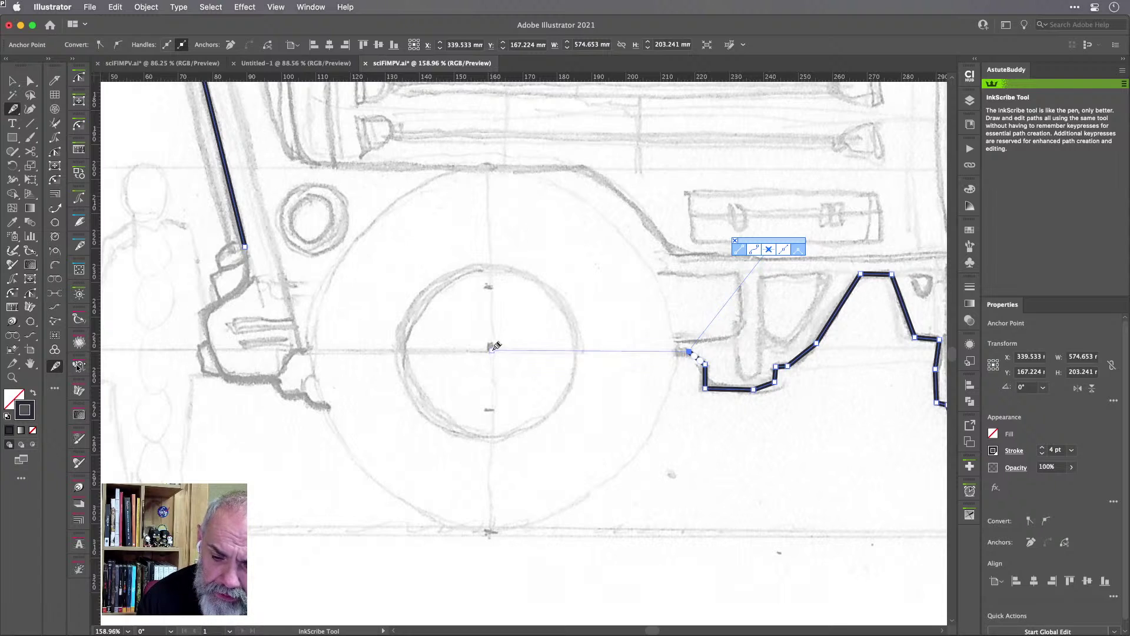
# Extend the outline straight across the rear wheel, down its sloping end, and along the stepped underside of the rear bumper.
pyautogui.click(415, 352)
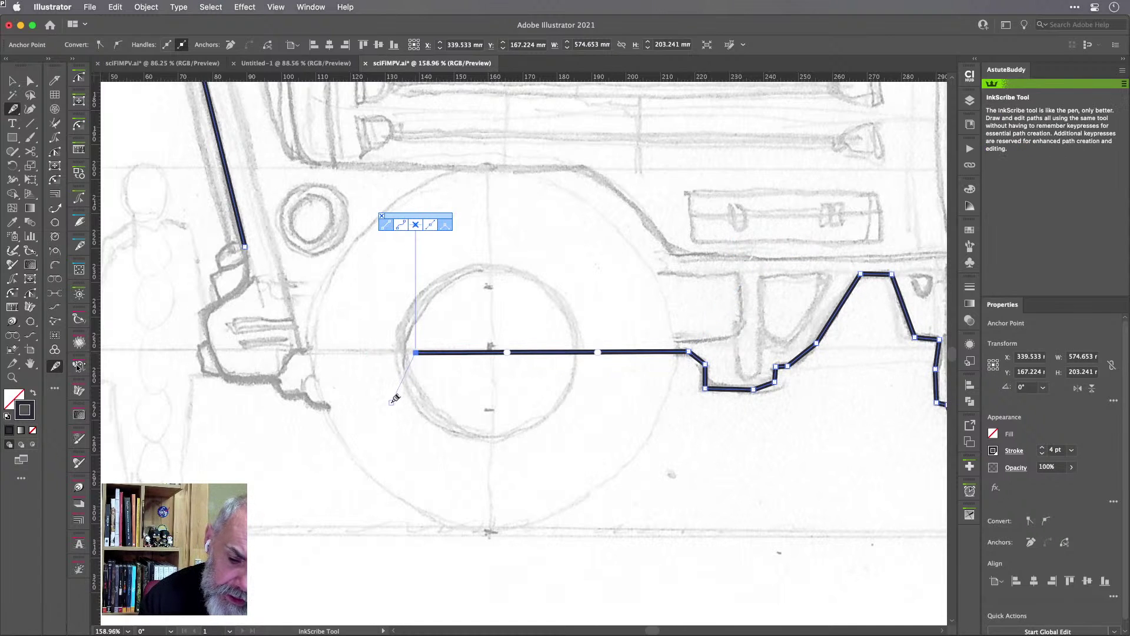
pyautogui.click(391, 403)
pyautogui.click(317, 405)
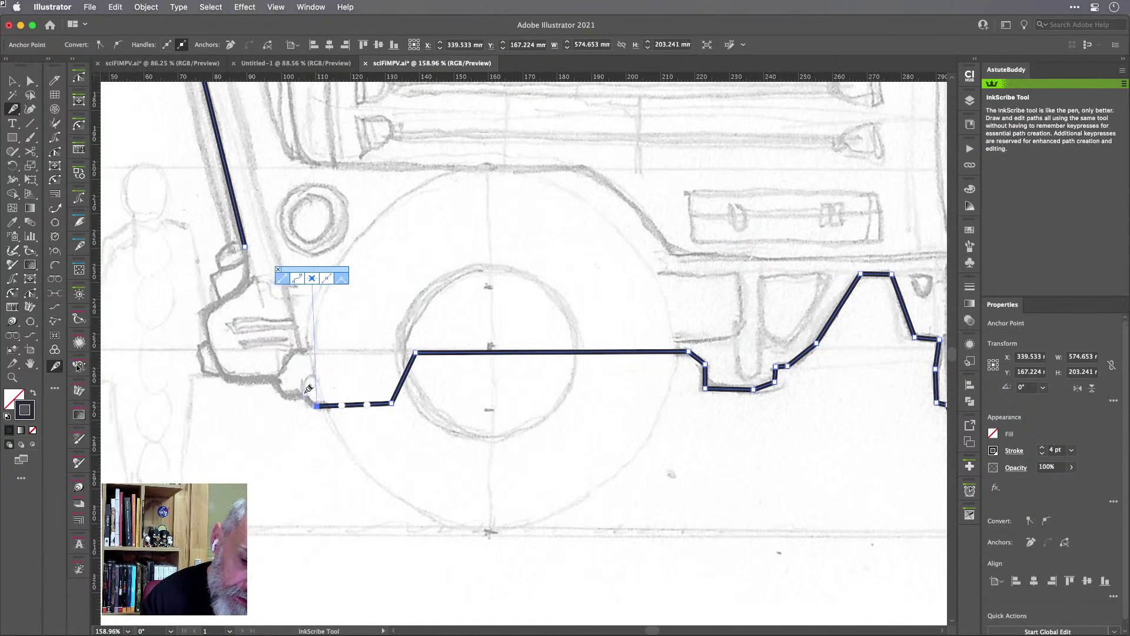
pyautogui.click(304, 393)
pyautogui.click(286, 395)
pyautogui.click(275, 381)
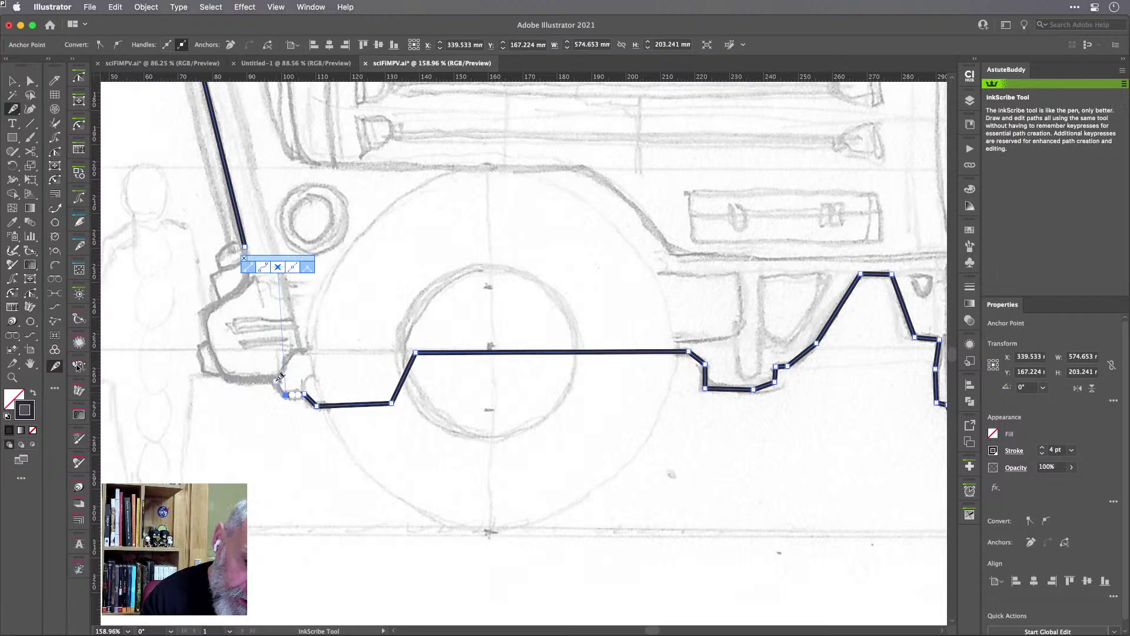
pyautogui.click(228, 381)
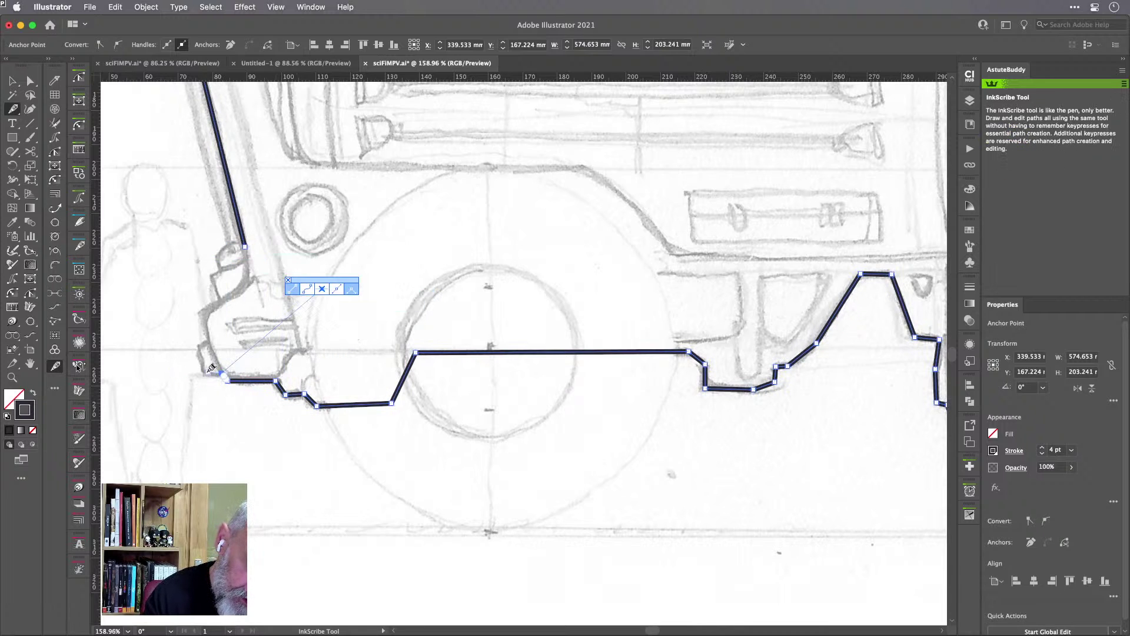
# Trace the outline up the angular back of the rear bumper to the base of its upper bracket.
pyautogui.click(205, 372)
pyautogui.click(199, 347)
pyautogui.click(207, 340)
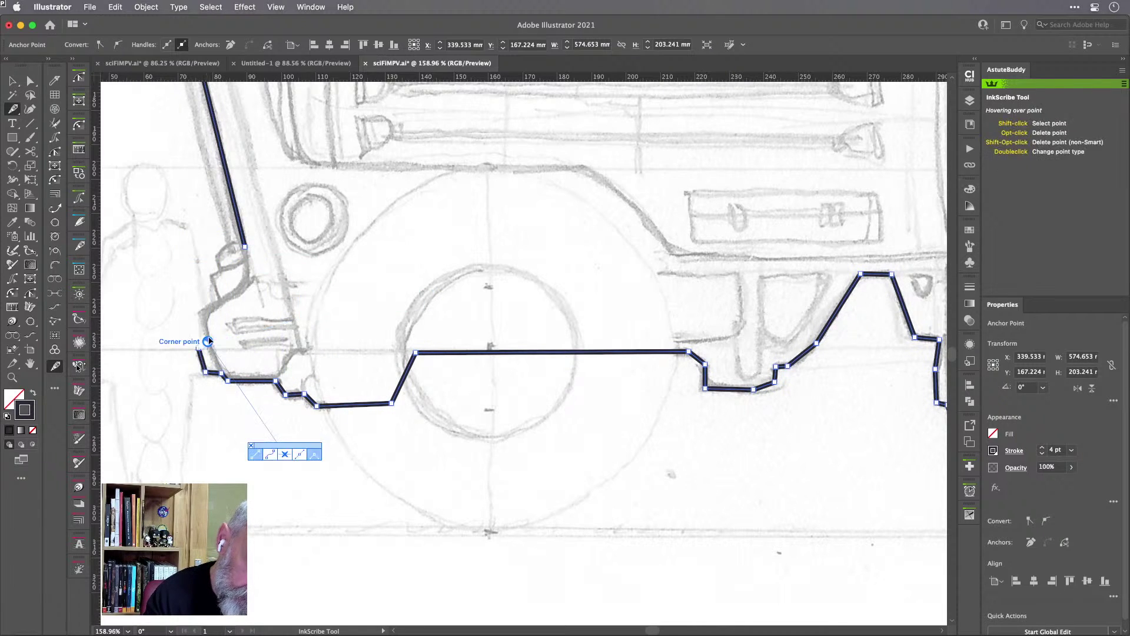
pyautogui.click(204, 318)
pyautogui.click(218, 304)
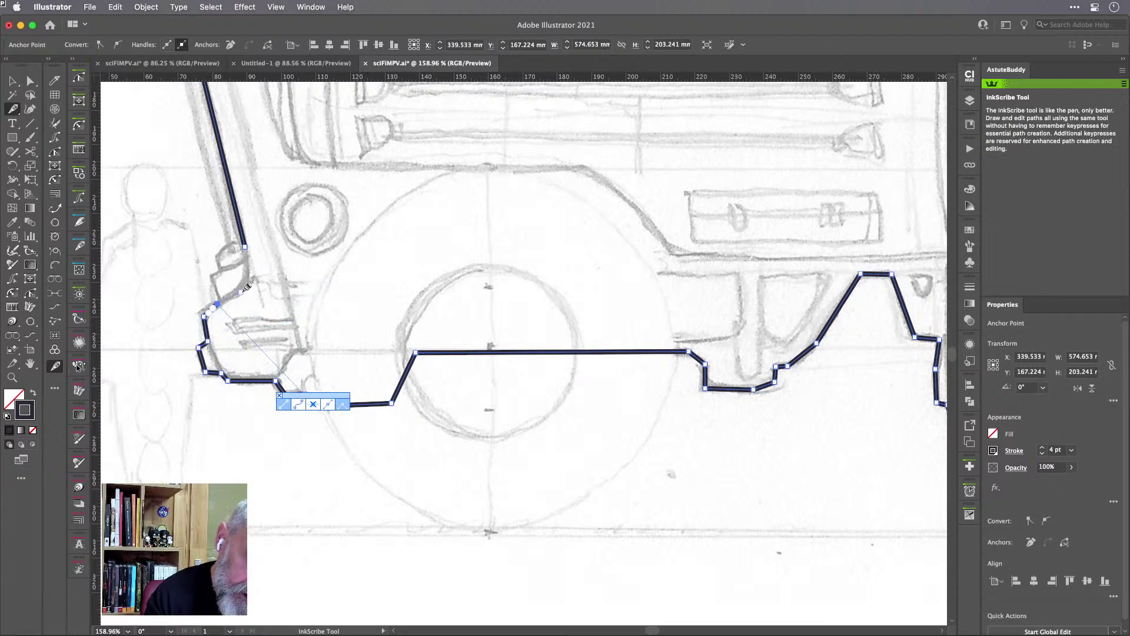
pyautogui.click(235, 294)
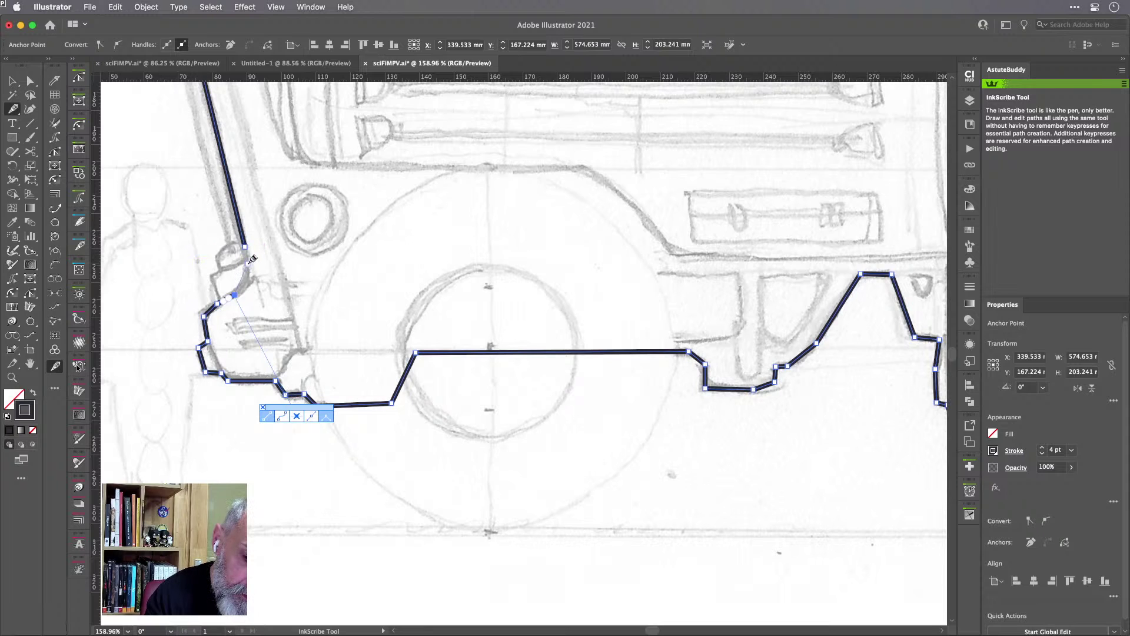
pyautogui.moveTo(246, 248); pyautogui.dragTo(247, 257)
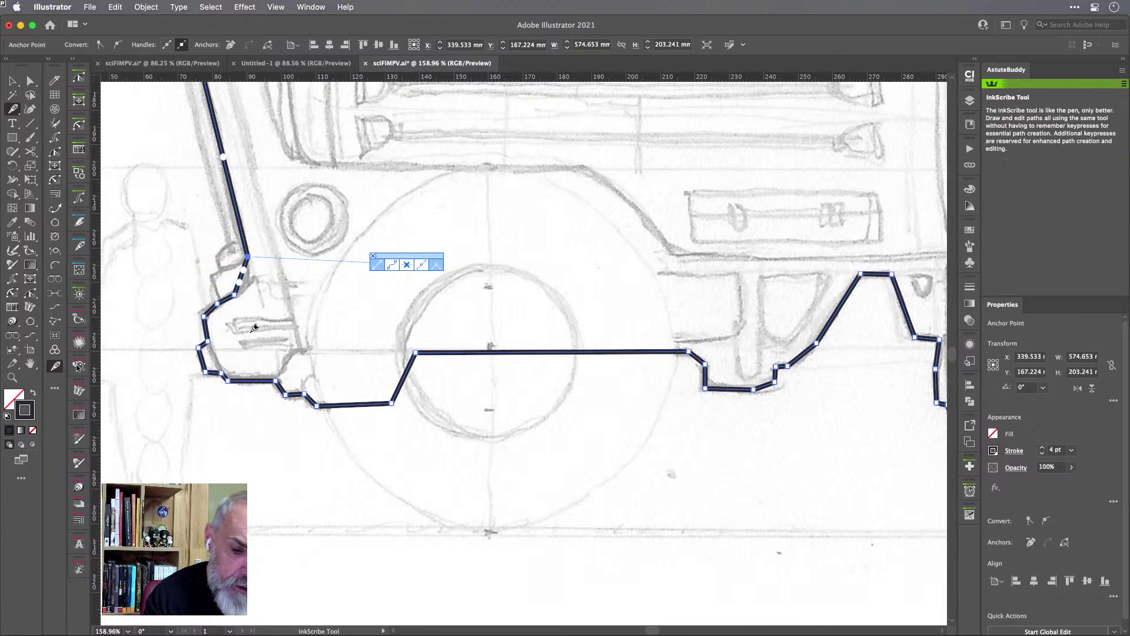
pyautogui.press('super+z')
pyautogui.press('super+z')
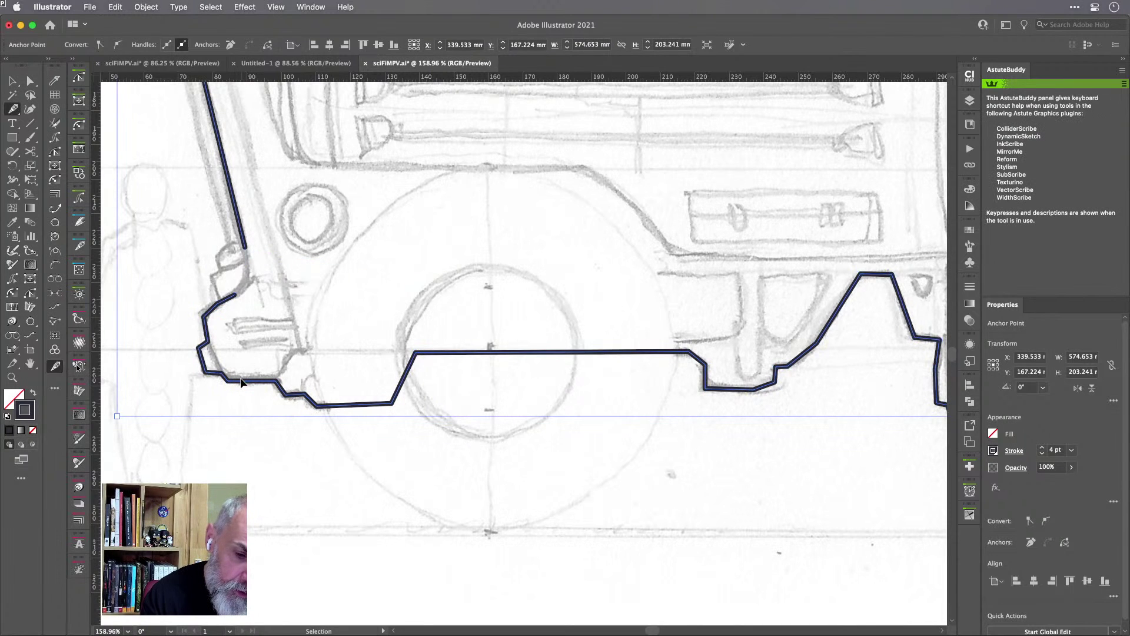
pyautogui.press('super+z')
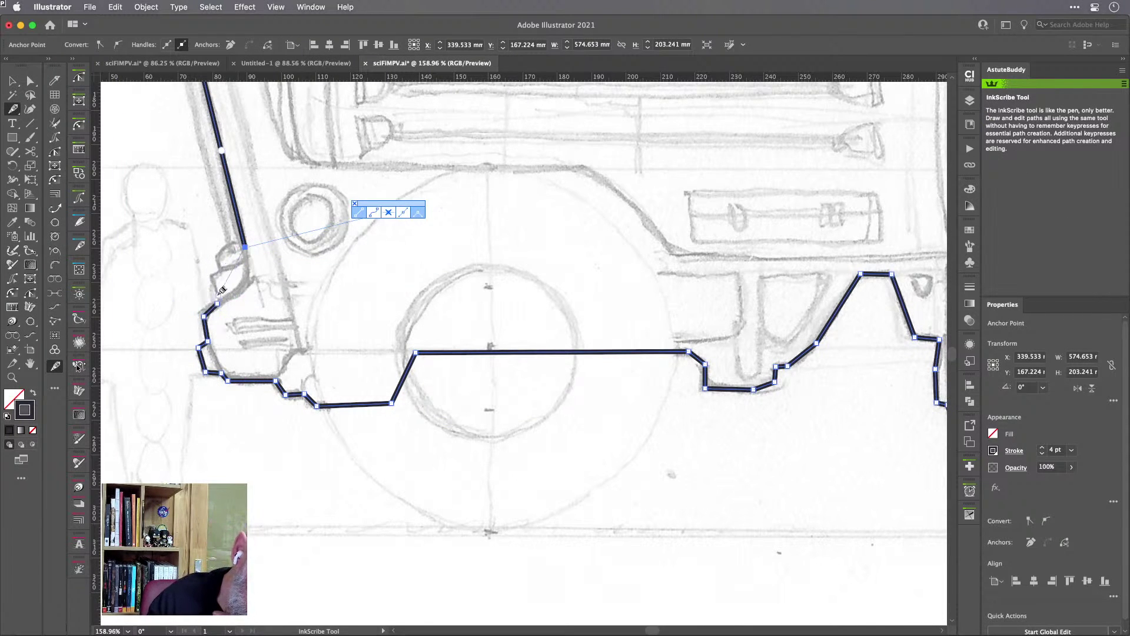
# Trace the stepped upper bracket down from the open end of the rear body line and join it to the bumper outline.
pyautogui.click(218, 254)
pyautogui.click(220, 269)
pyautogui.click(211, 276)
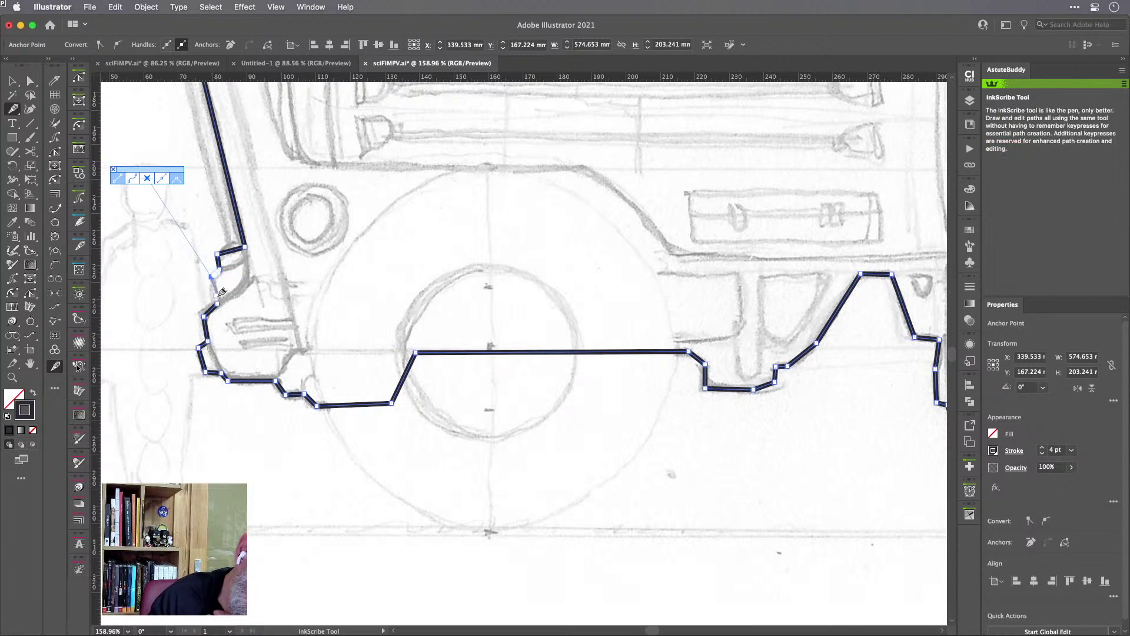
pyautogui.click(217, 304)
pyautogui.moveTo(218, 303); pyautogui.dragTo(218, 304)
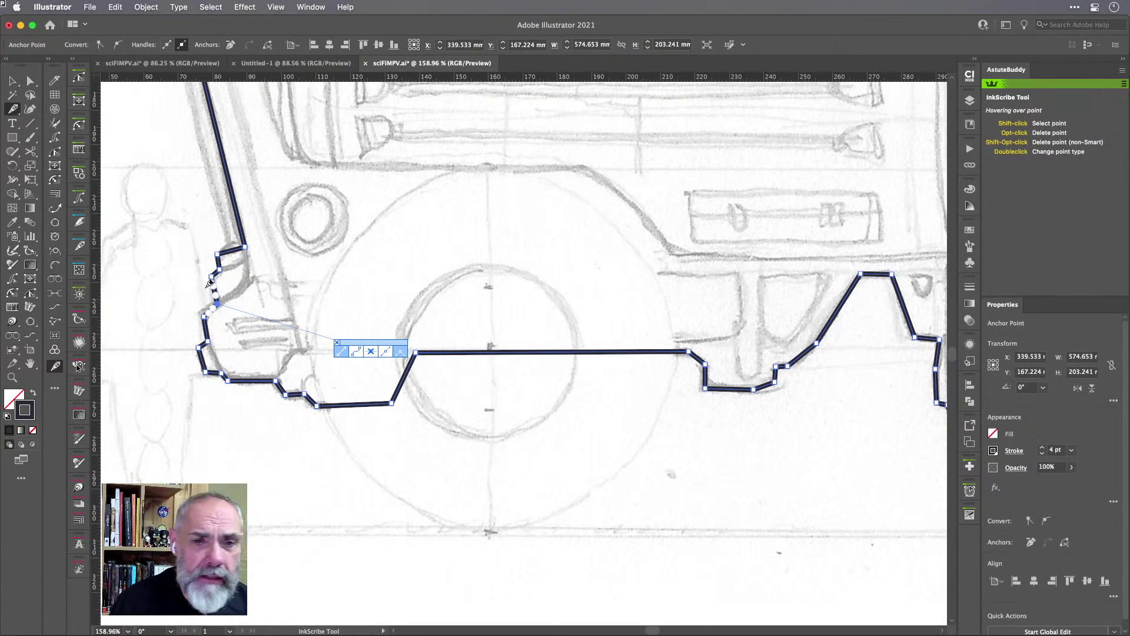
# Bend the outline's straight segments into curves at the upper rear corner of the body and the slope behind the roof.
pyautogui.scroll(-5, 532, 228)
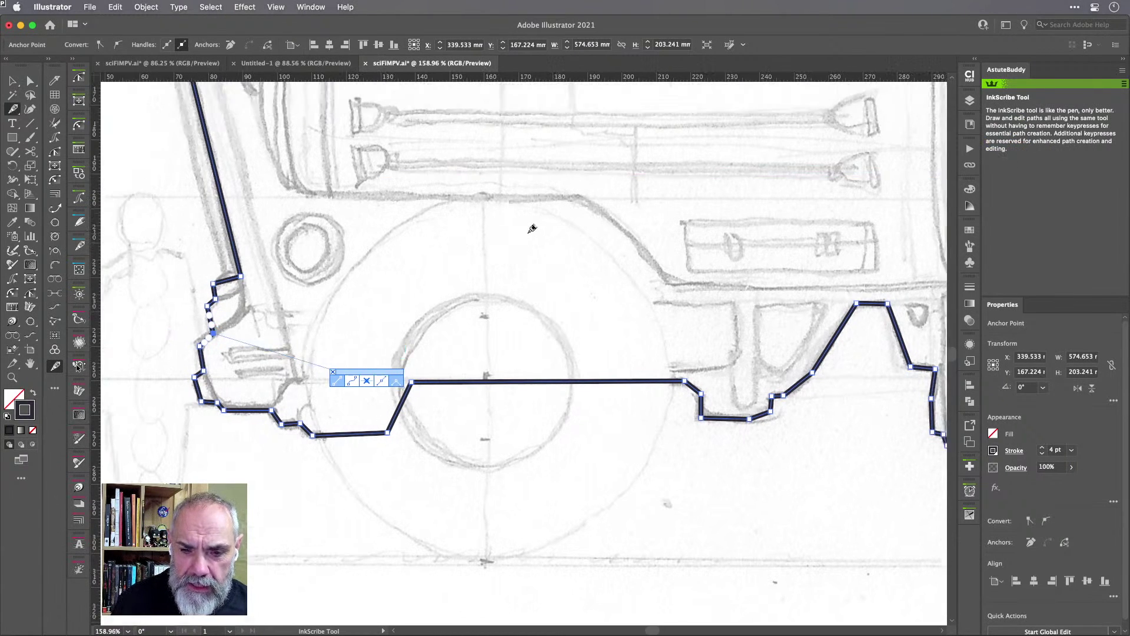
pyautogui.scroll(3, 532, 228)
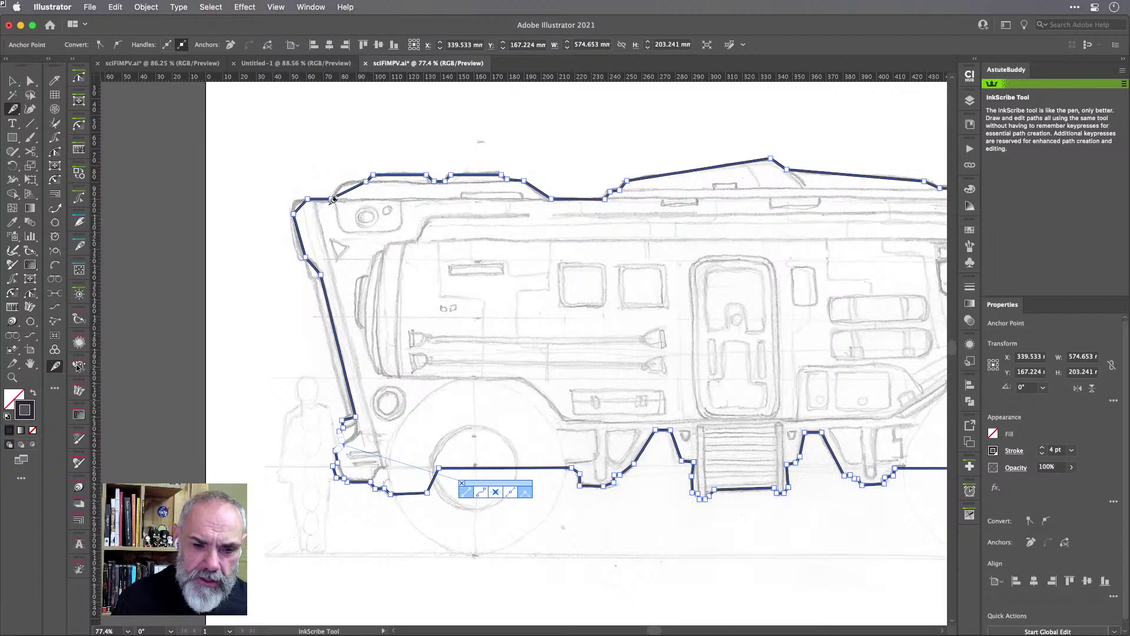
pyautogui.hscroll(5, 398, 209)
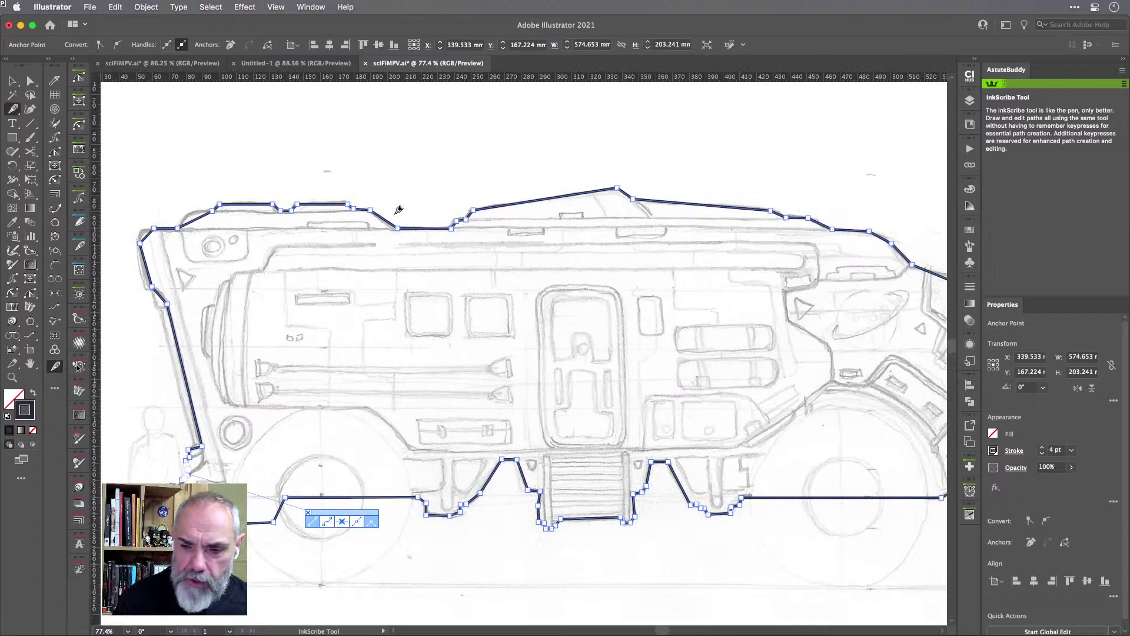
pyautogui.scroll(-2, 398, 209)
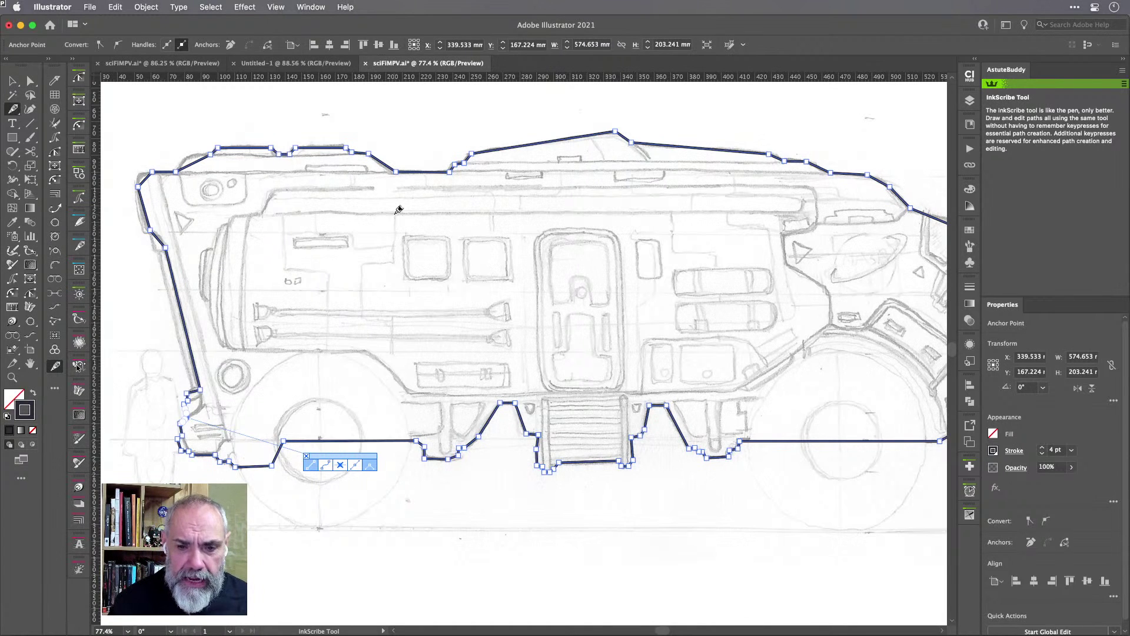
pyautogui.scroll(6, 140, 168)
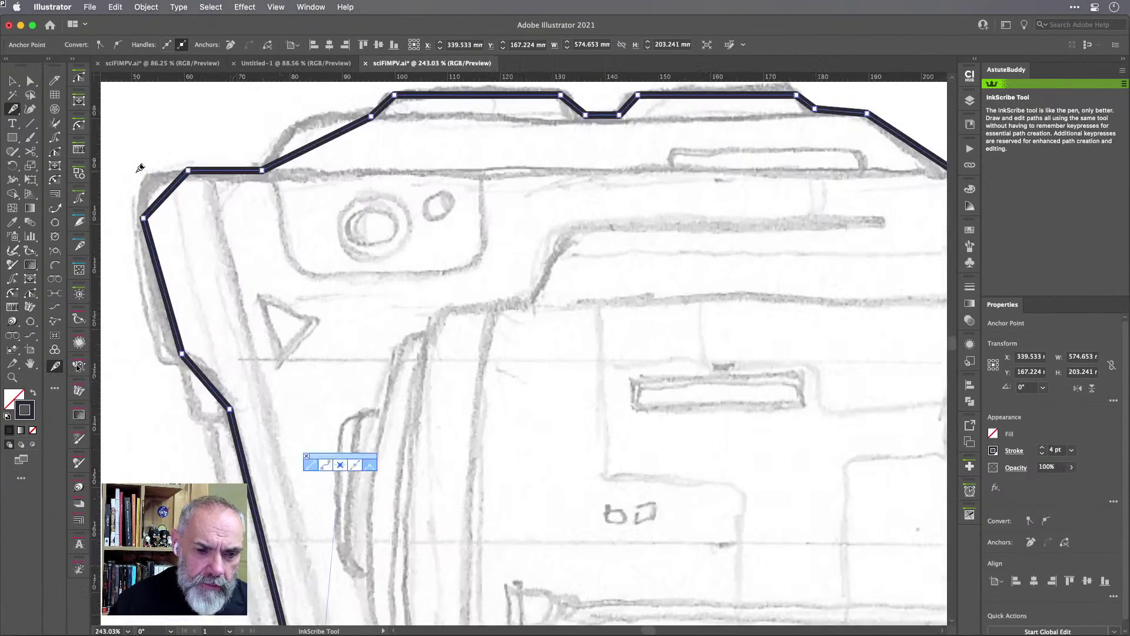
pyautogui.hscroll(-2, 140, 167)
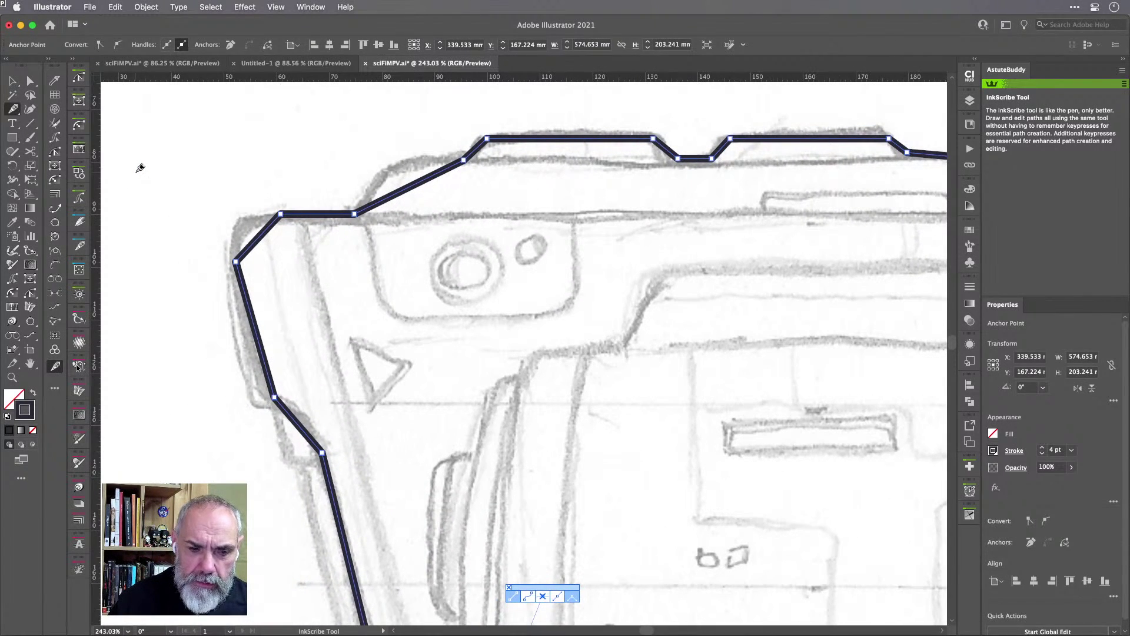
pyautogui.hscroll(-2, 139, 168)
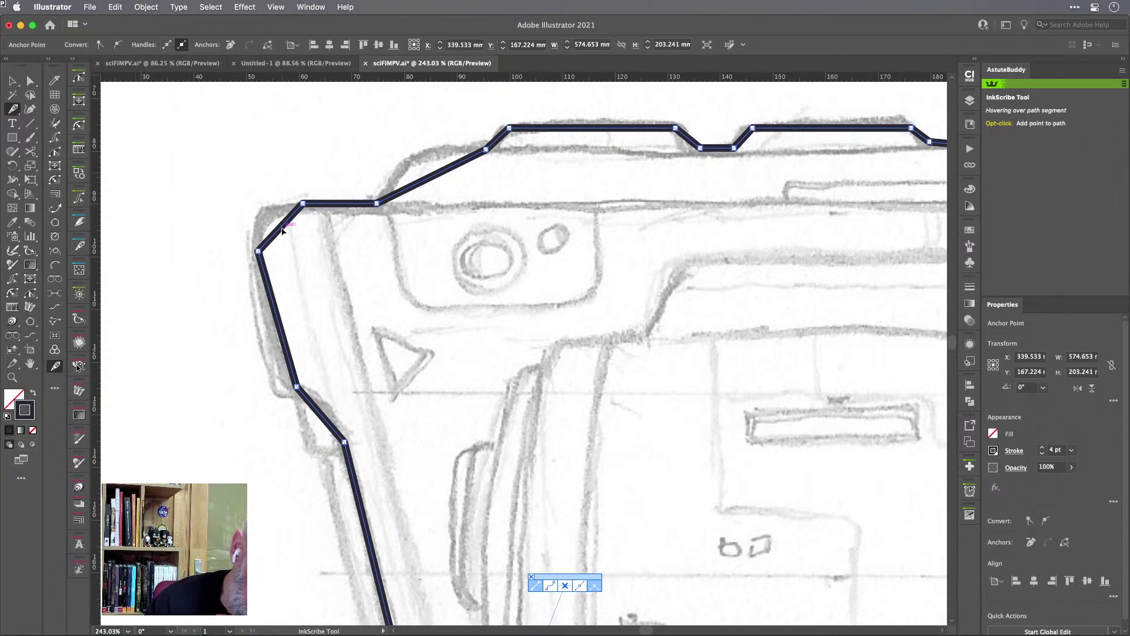
pyautogui.moveTo(282, 231); pyautogui.dragTo(263, 204)
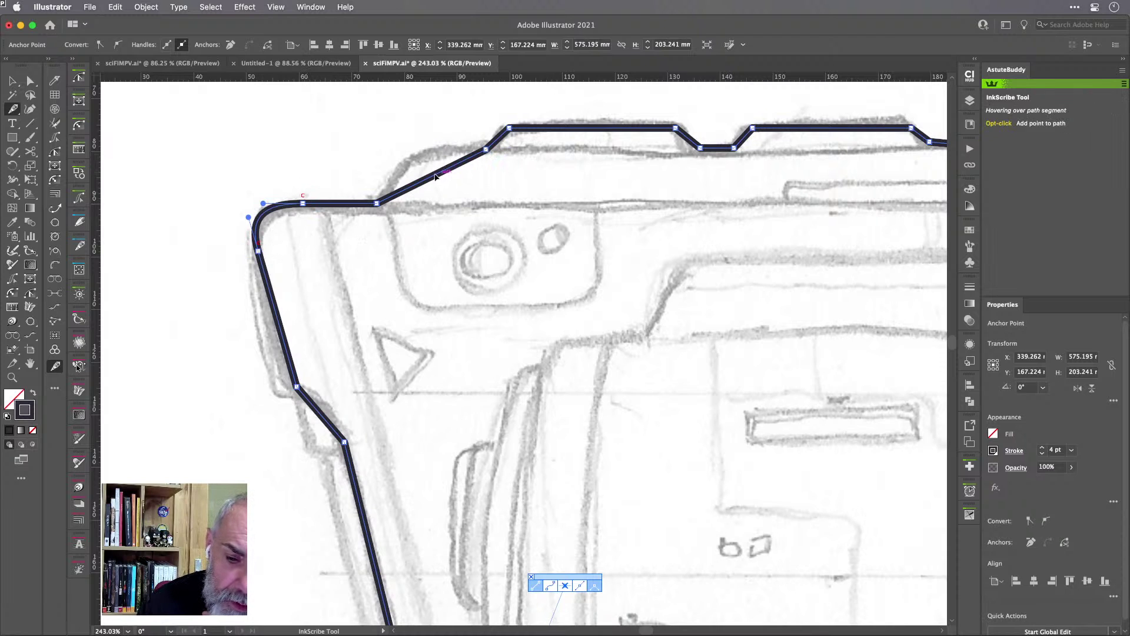
pyautogui.moveTo(437, 174); pyautogui.dragTo(392, 164)
# Show the InkScribe options and try placing a smooth anchor point beside the round lamp on the upper rear body.
pyautogui.click(80, 246)
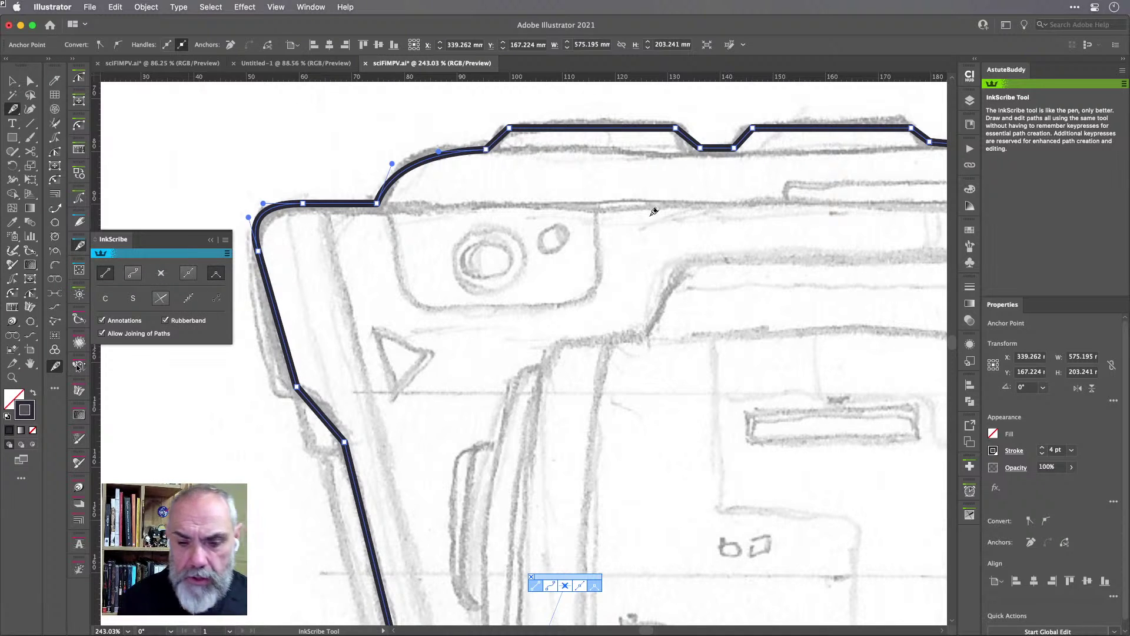
pyautogui.moveTo(567, 245); pyautogui.dragTo(450, 298)
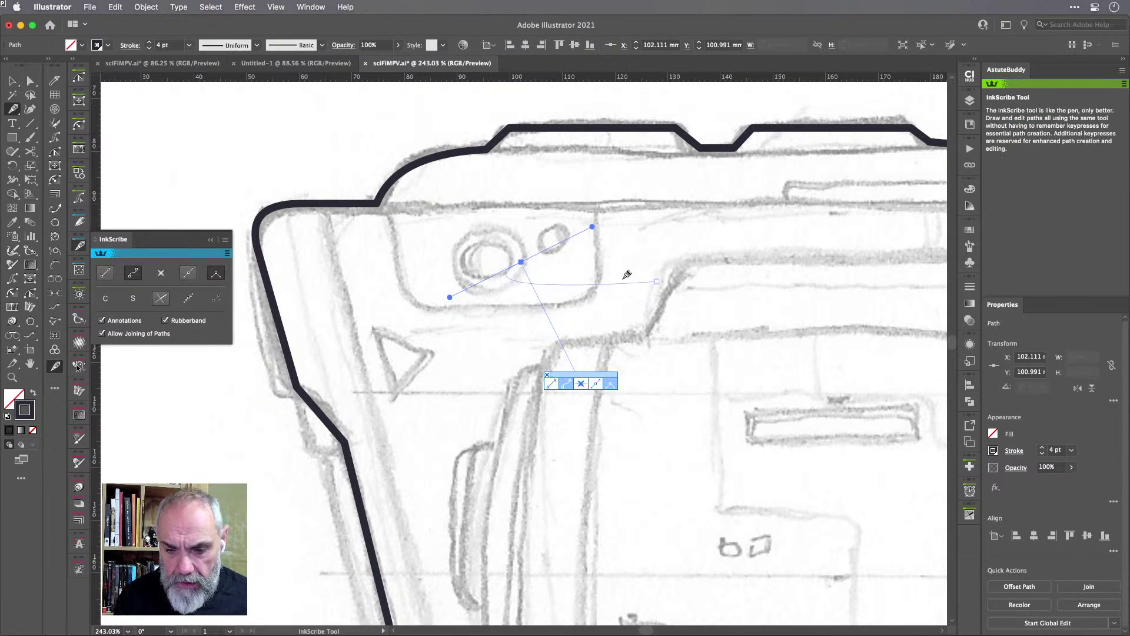
pyautogui.press('super+z')
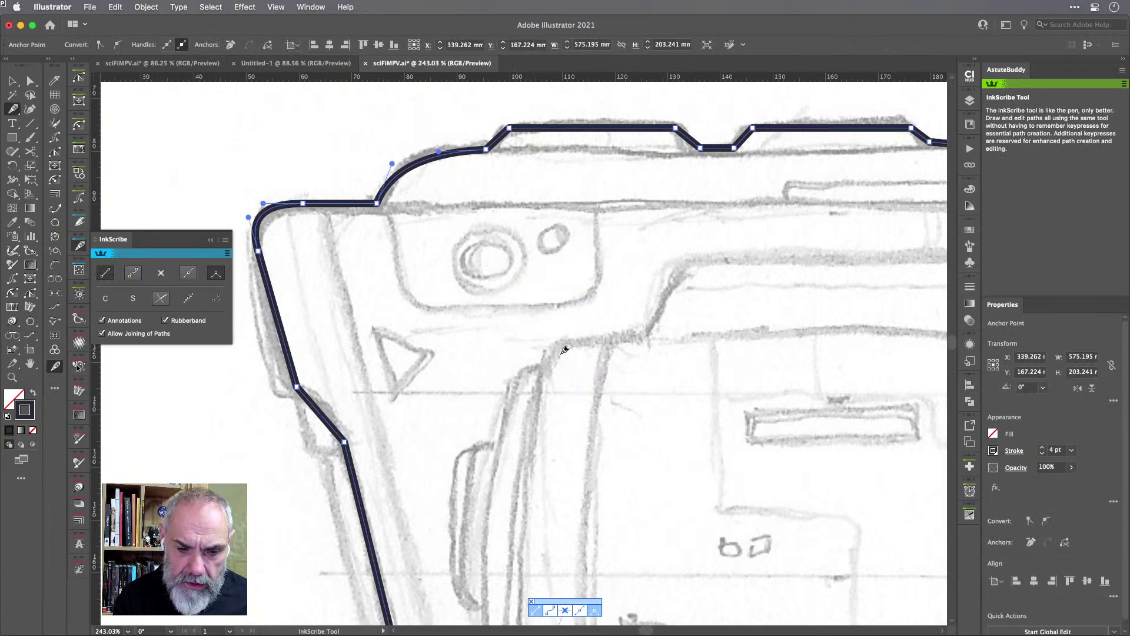
# Bend the short sloping segment just ahead of the roof's peak into a gentle outward curve.
pyautogui.press('space')
pyautogui.moveTo(653, 243); pyautogui.dragTo(456, 308)
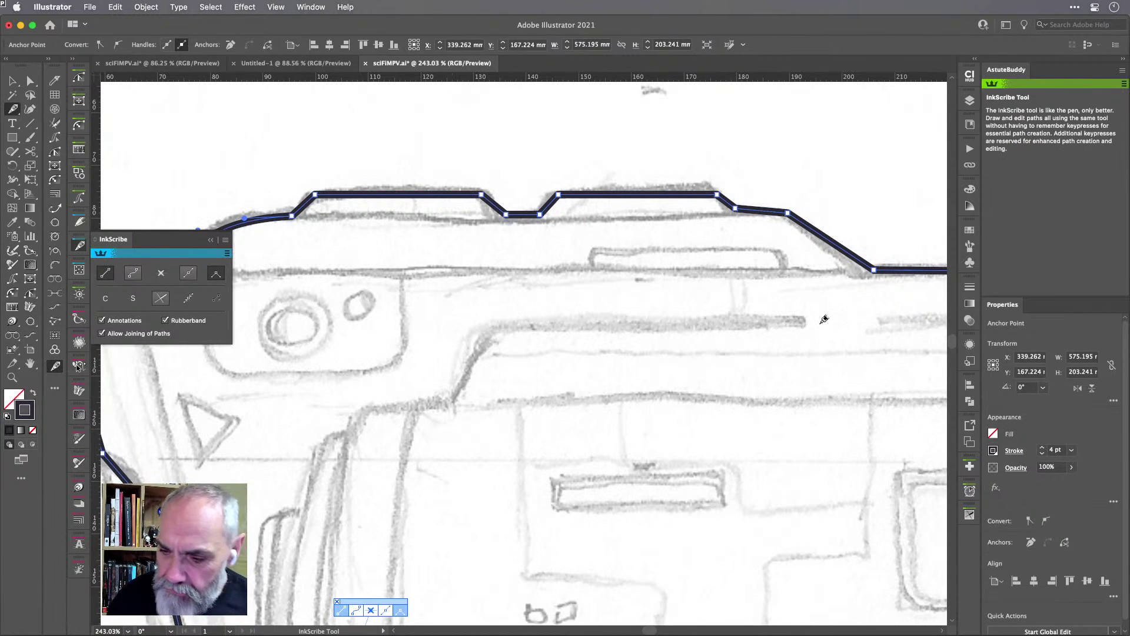
pyautogui.moveTo(810, 307); pyautogui.dragTo(327, 334)
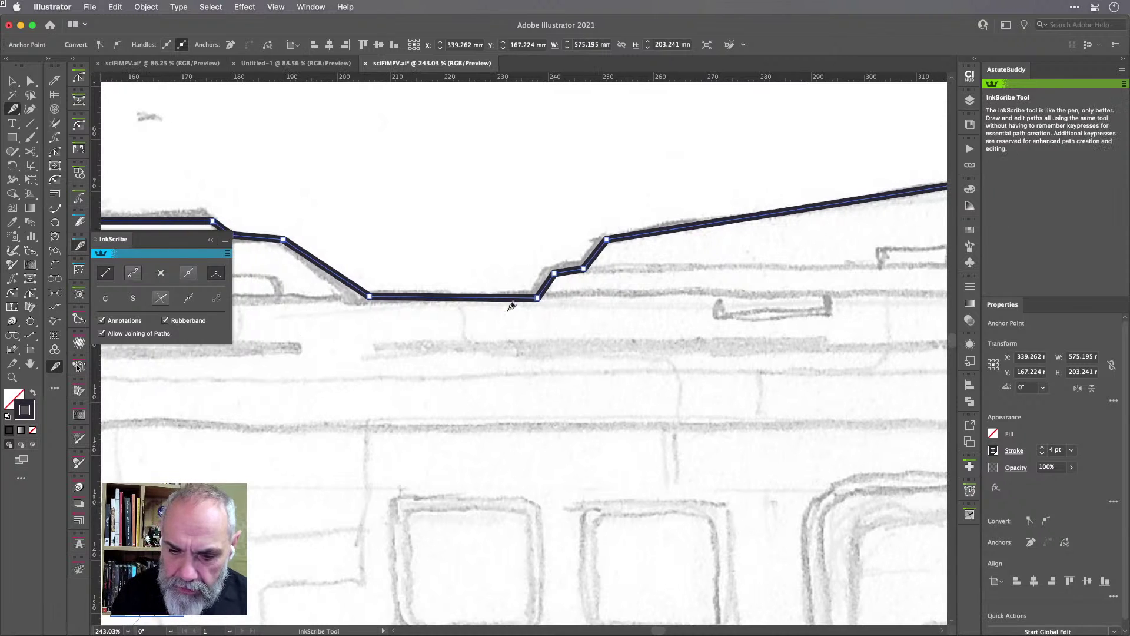
pyautogui.moveTo(765, 271); pyautogui.dragTo(282, 348)
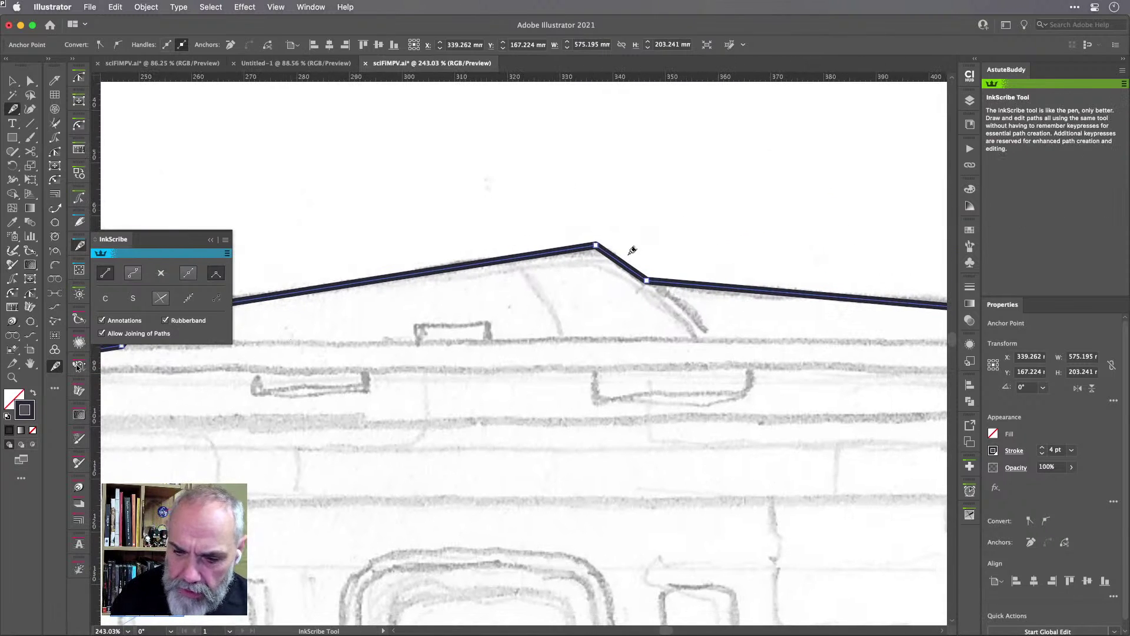
pyautogui.moveTo(622, 264); pyautogui.dragTo(621, 256)
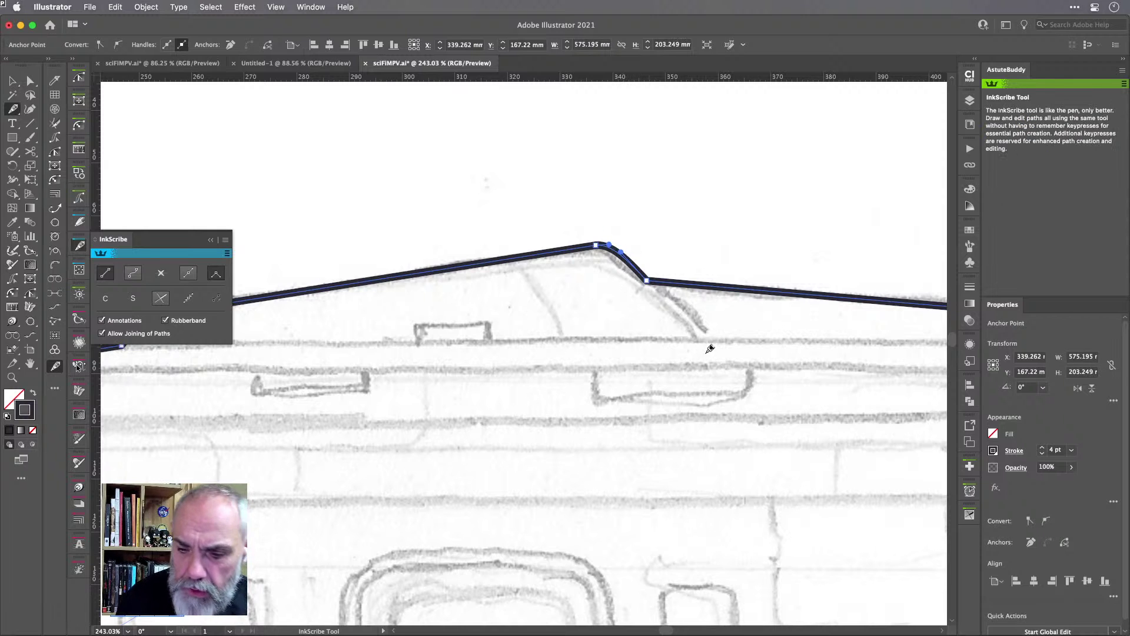
# Adjust and curve the small step in the front roofline, and round the roof corner ahead of it into the downward slope.
pyautogui.moveTo(708, 350); pyautogui.dragTo(245, 335)
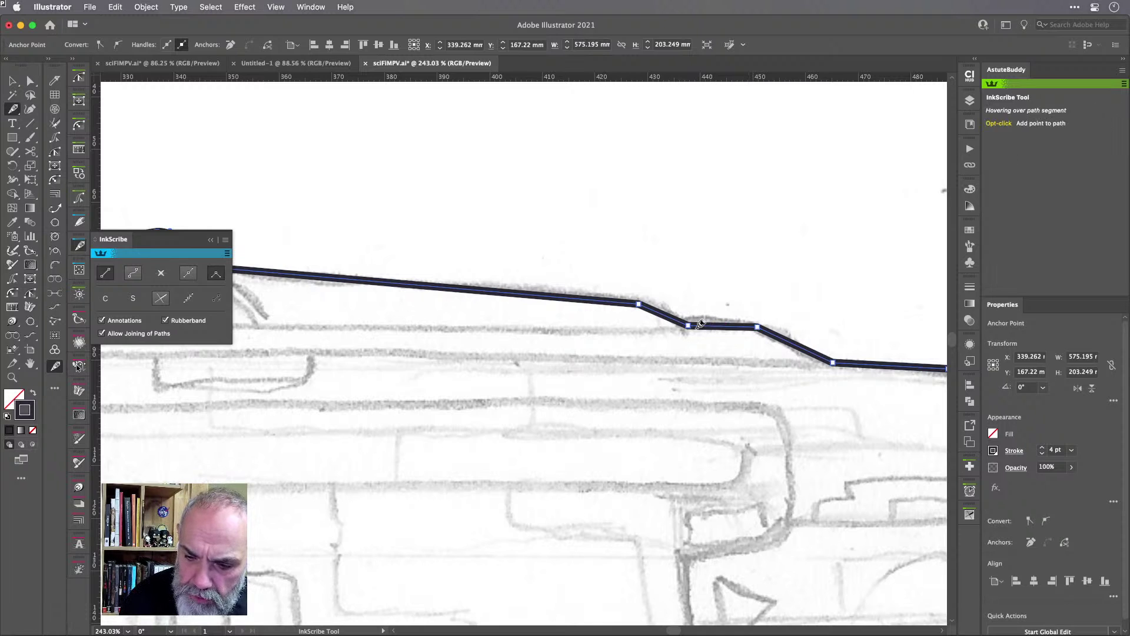
pyautogui.moveTo(687, 325)
pyautogui.mouseDown()
pyautogui.moveTo(676, 321)
pyautogui.moveTo(707, 318)
pyautogui.mouseUp()
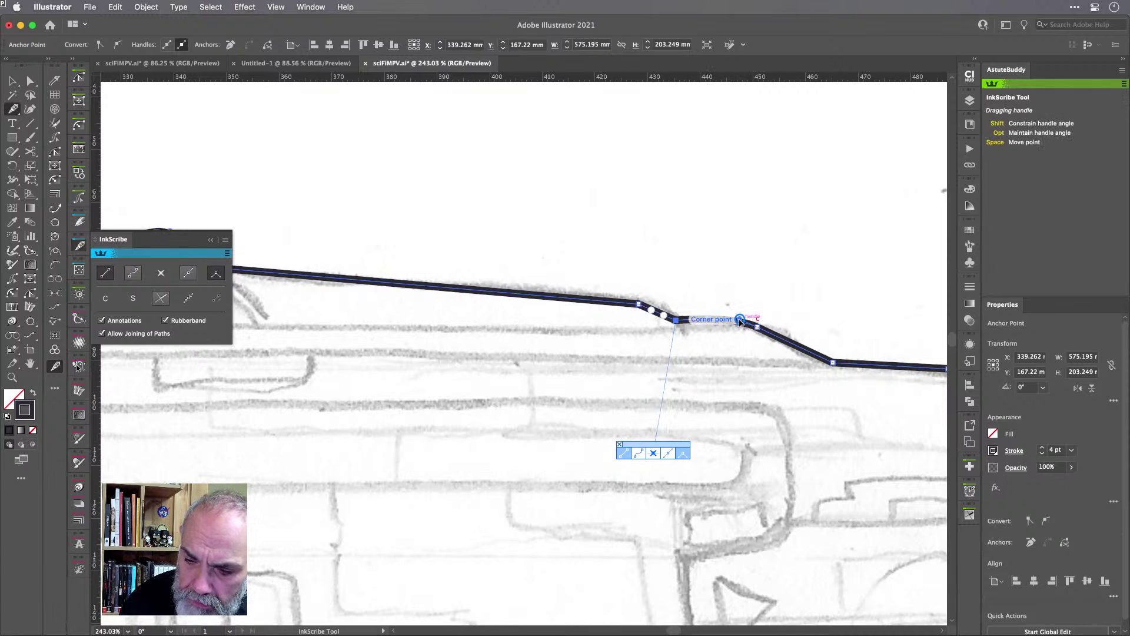
pyautogui.moveTo(823, 377); pyautogui.dragTo(415, 269)
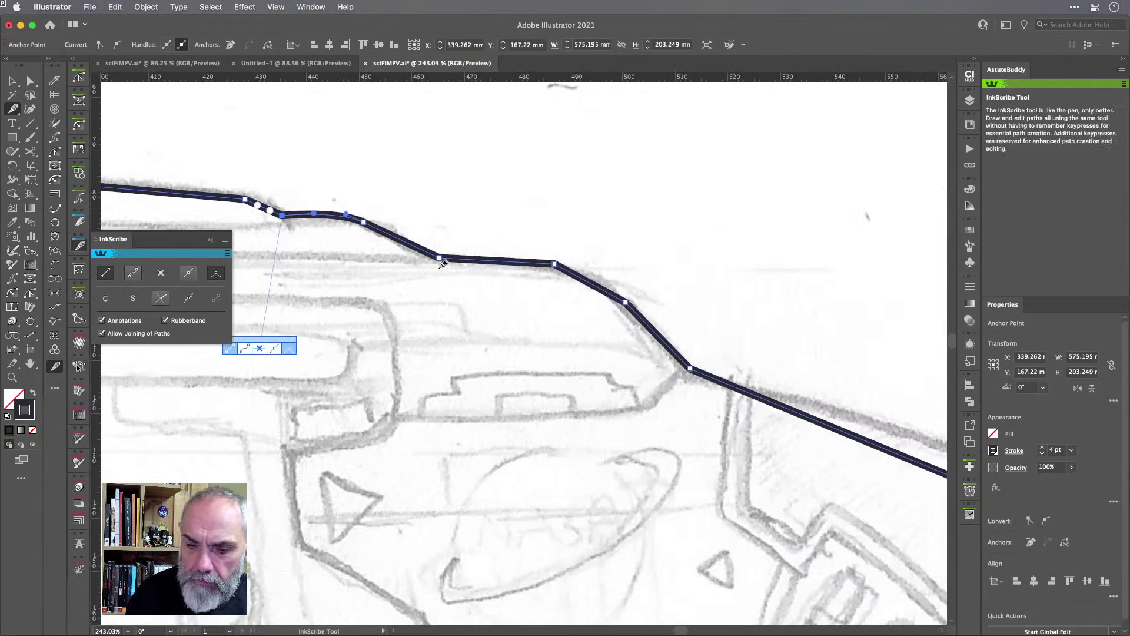
pyautogui.moveTo(593, 285); pyautogui.dragTo(590, 277)
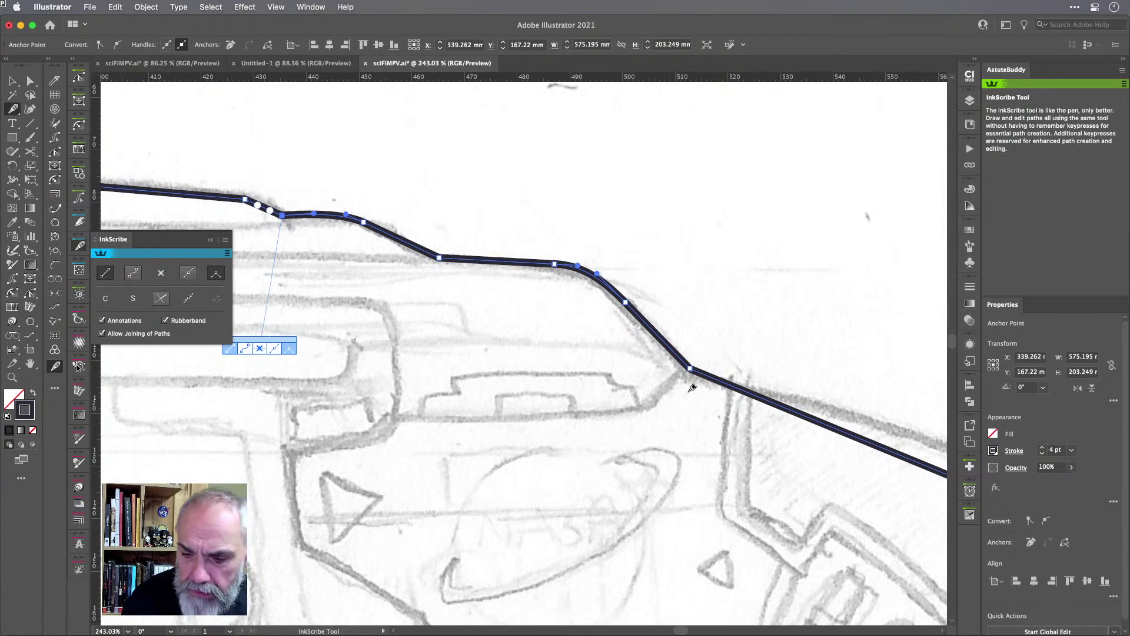
# Bend the long straight segment over the windshield outward to follow the sketched arc.
pyautogui.press('space')
pyautogui.moveTo(715, 408); pyautogui.dragTo(404, 237)
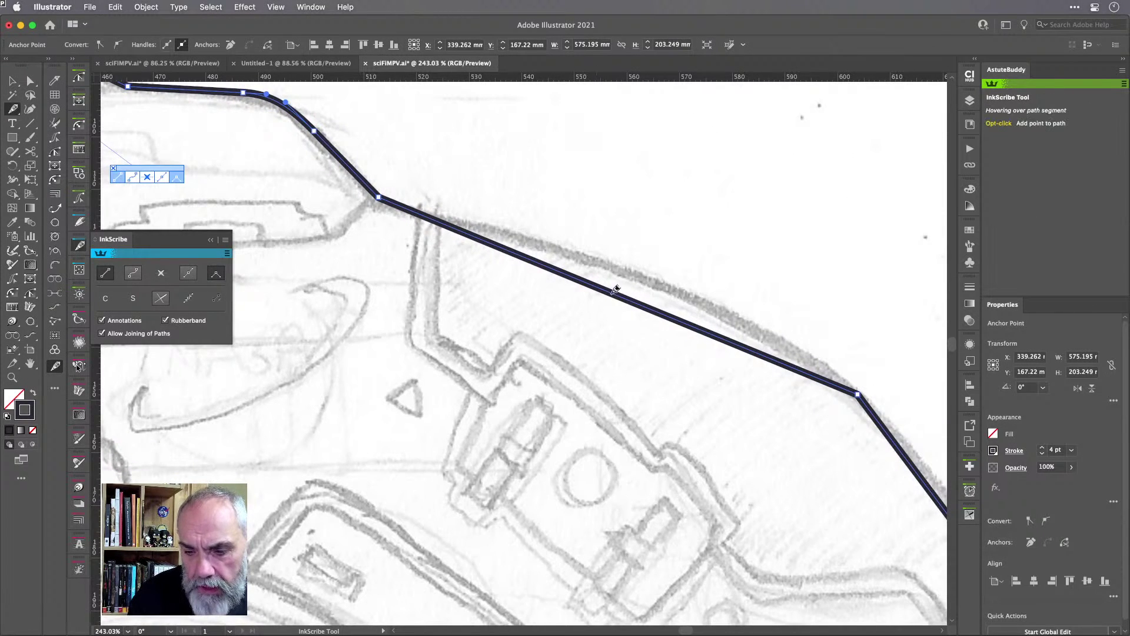
pyautogui.moveTo(618, 292); pyautogui.dragTo(668, 291)
# Curve the steep segment below the windshield arc and round the short segment at the vehicle's nose.
pyautogui.moveTo(742, 405); pyautogui.dragTo(352, 264)
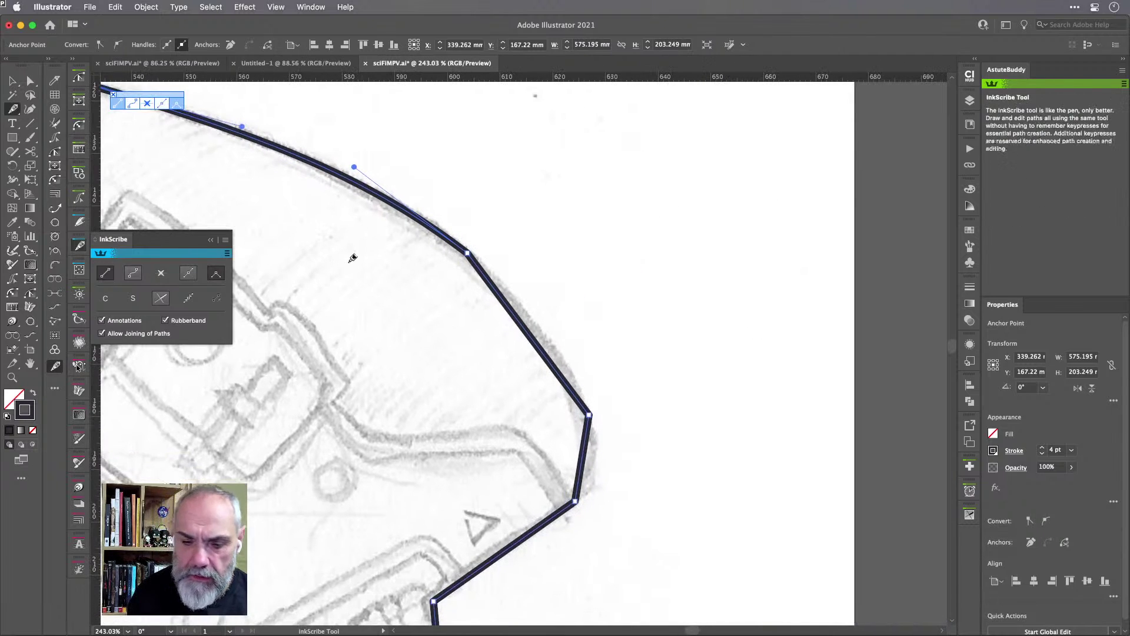
pyautogui.moveTo(530, 341); pyautogui.dragTo(520, 298)
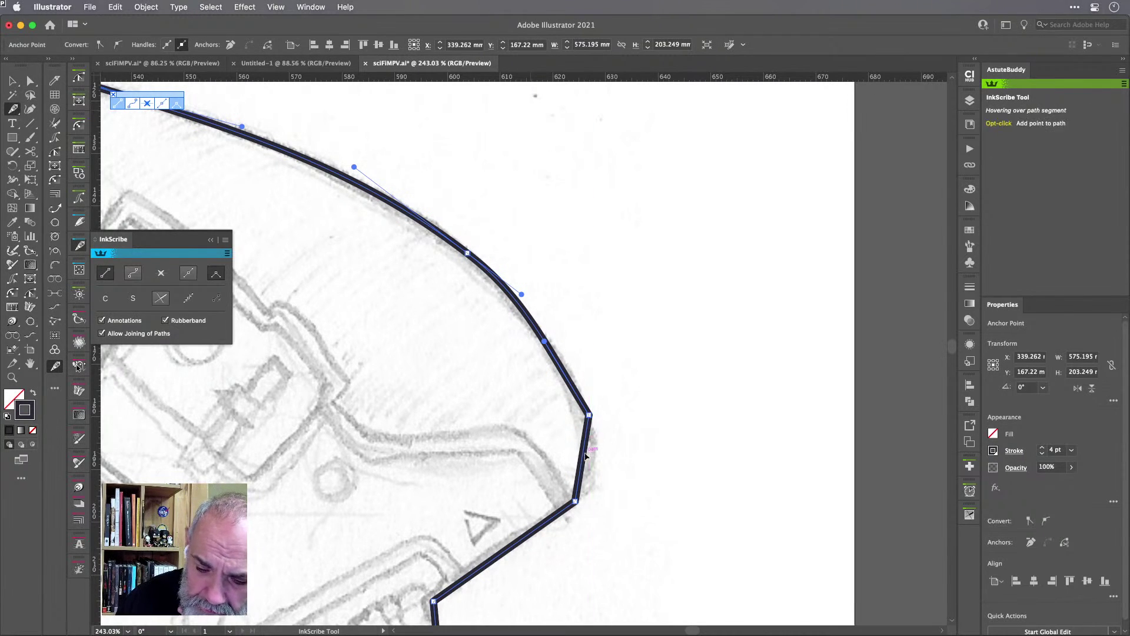
pyautogui.moveTo(582, 458); pyautogui.dragTo(611, 451)
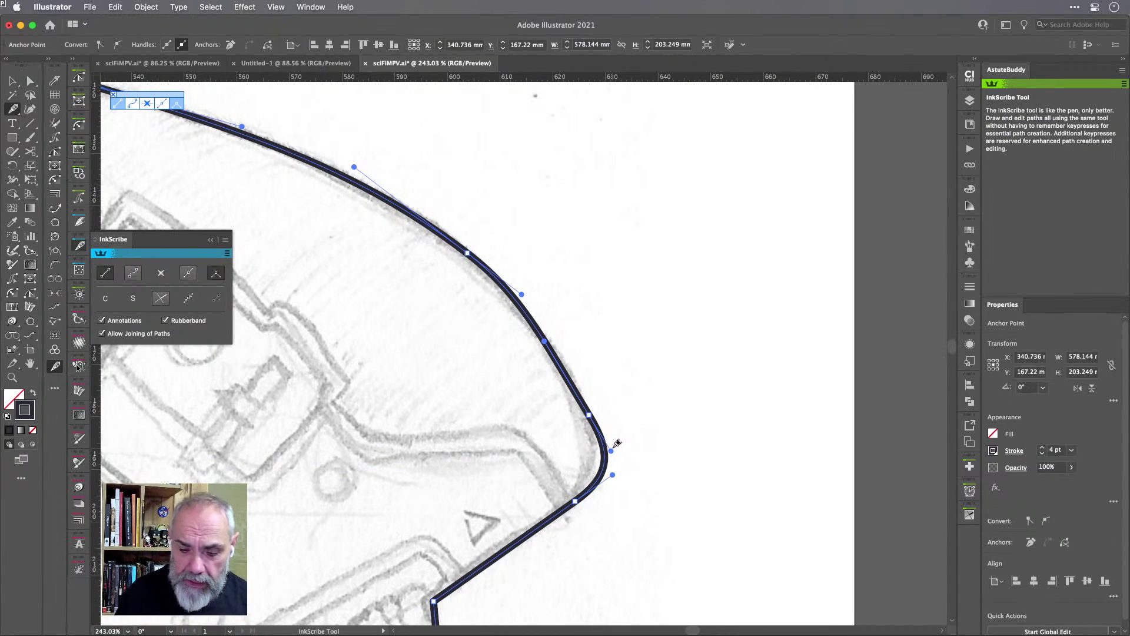
# Bend the short sloping segment in the underside notch ahead of the slatted panel into a rounded curve, and undo the stray point.
pyautogui.press('space')
pyautogui.moveTo(554, 526)
pyautogui.mouseDown()
pyautogui.moveTo(561, 552)
pyautogui.moveTo(618, 350)
pyautogui.moveTo(662, 277)
pyautogui.mouseUp()
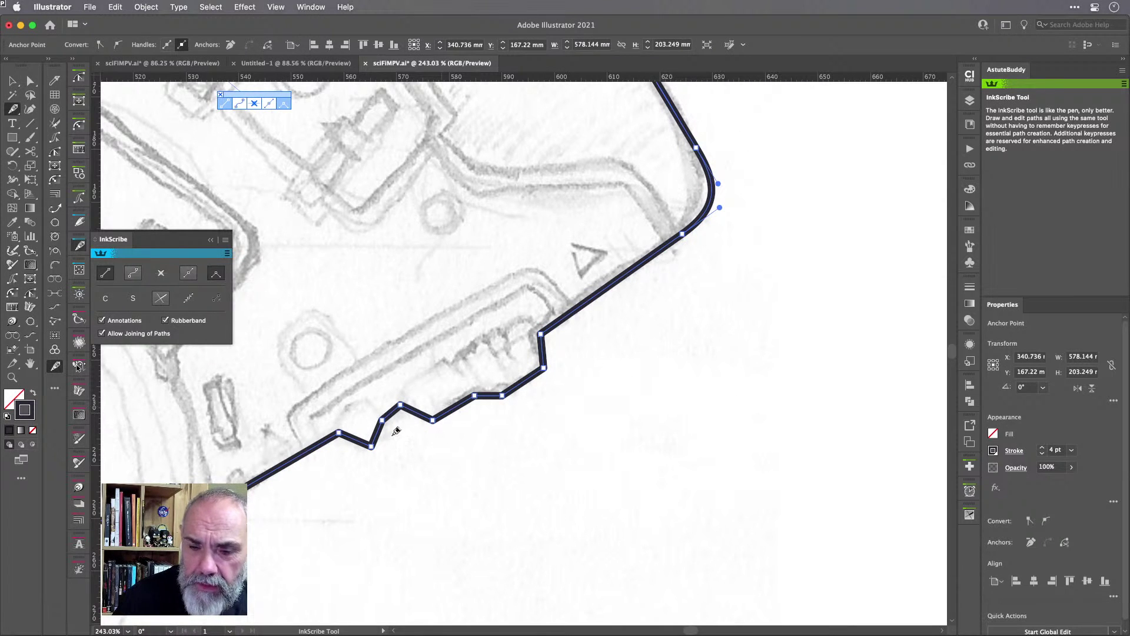
pyautogui.hscroll(-5, 429, 442)
pyautogui.scroll(-3, 430, 441)
pyautogui.hscroll(-10, 429, 442)
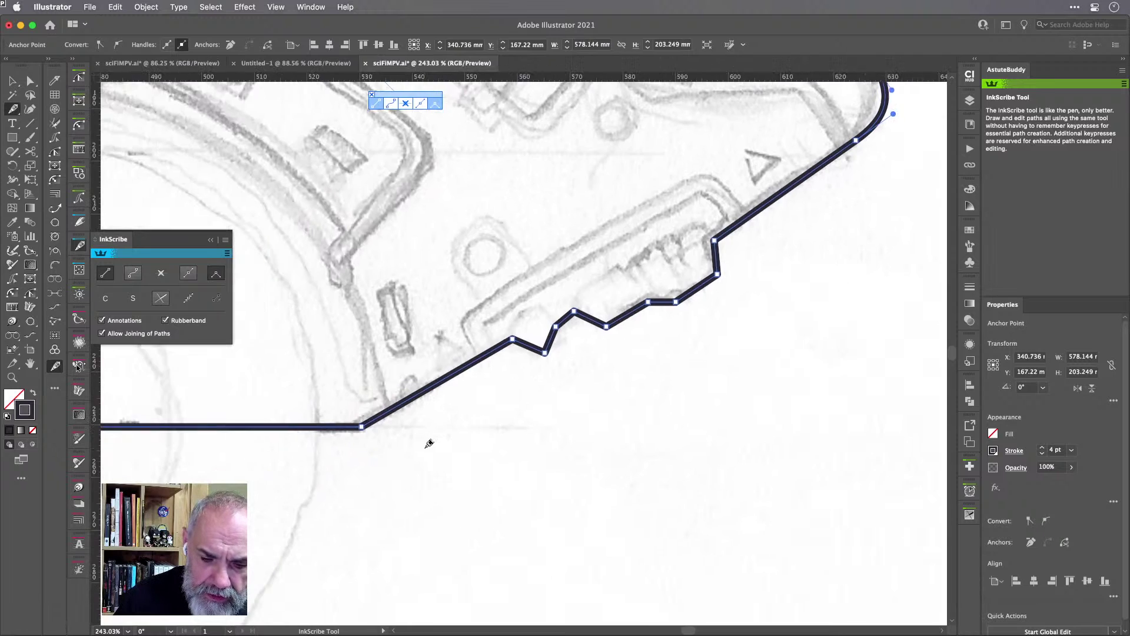
pyautogui.scroll(-3, 429, 442)
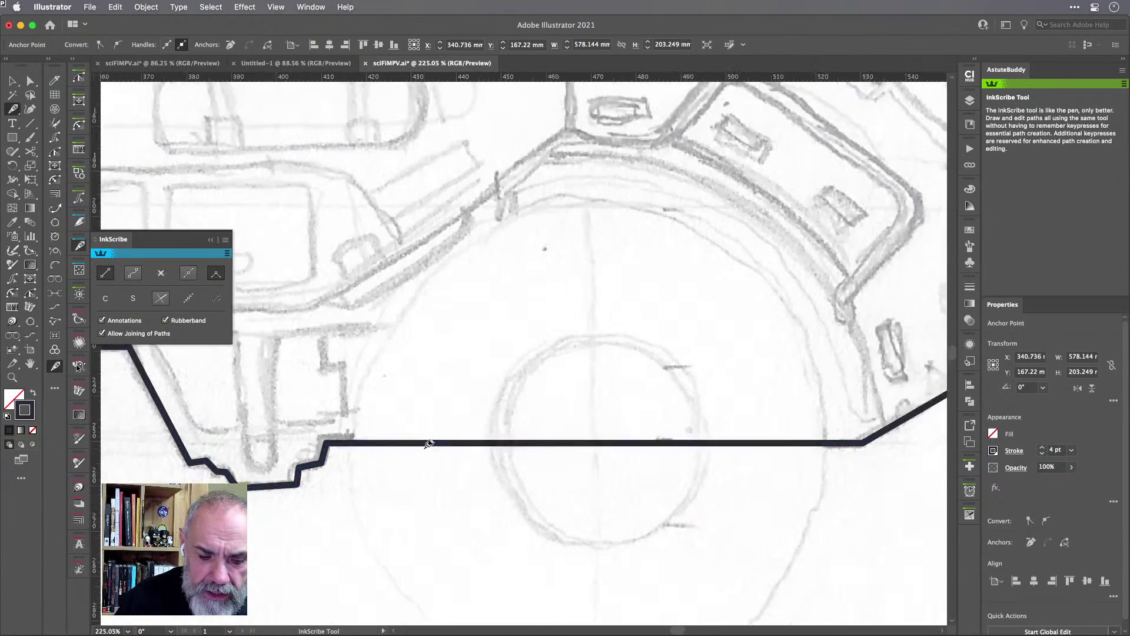
pyautogui.hscroll(-6, 429, 443)
pyautogui.scroll(-1, 428, 444)
pyautogui.hscroll(-2, 428, 444)
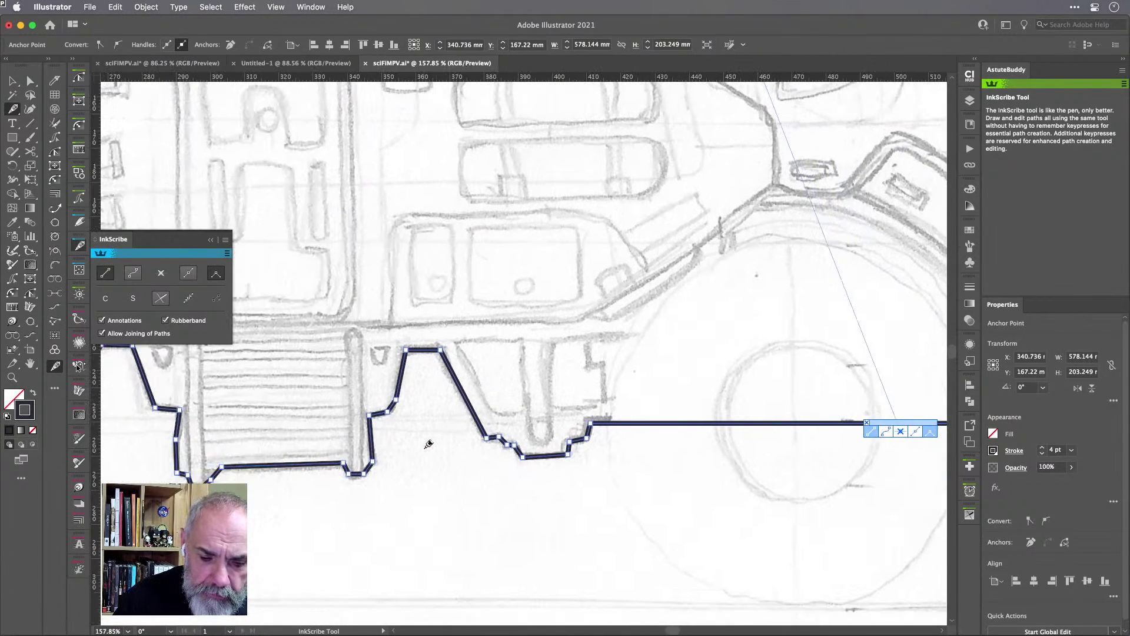
pyautogui.scroll(4, 402, 422)
pyautogui.scroll(4, 402, 422)
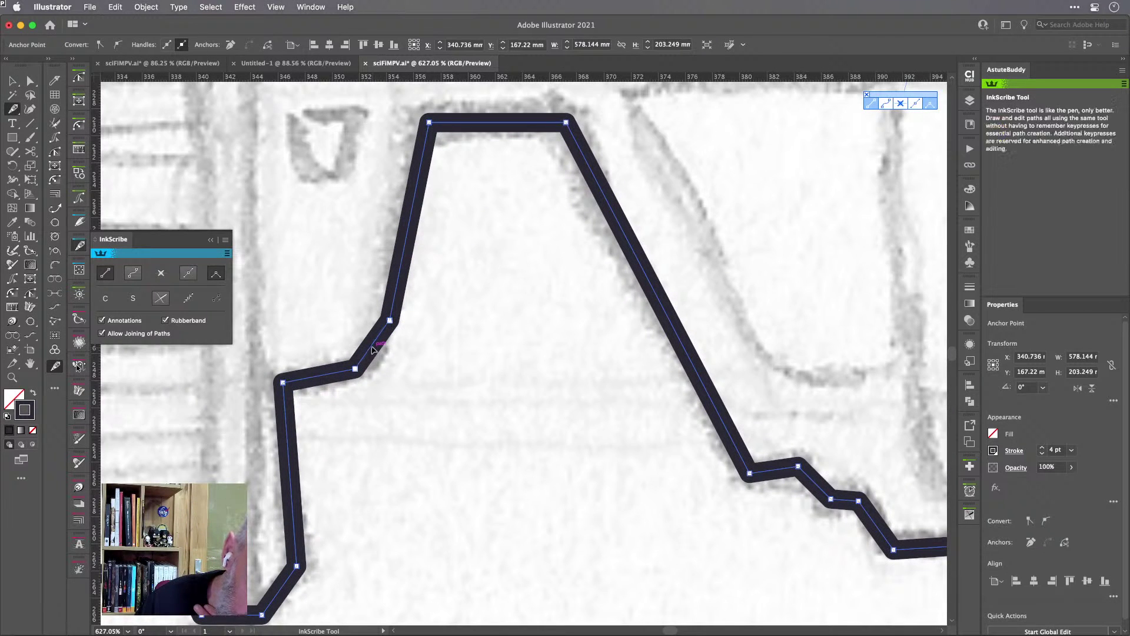
pyautogui.moveTo(374, 347); pyautogui.dragTo(381, 361)
pyautogui.moveTo(385, 450); pyautogui.dragTo(544, 283)
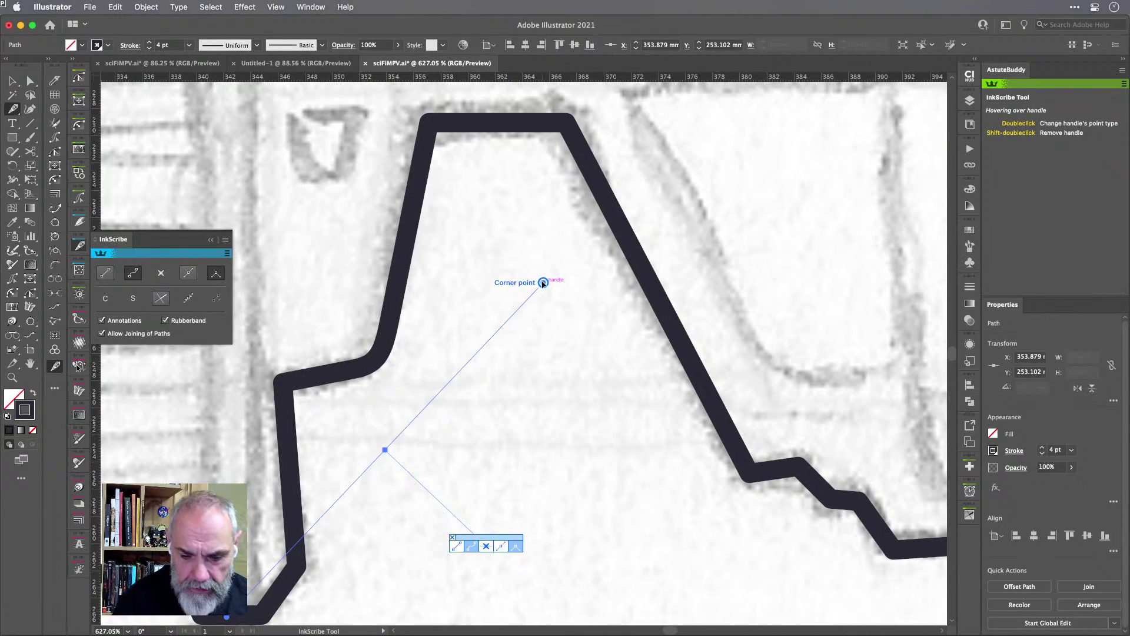
pyautogui.press('super+z')
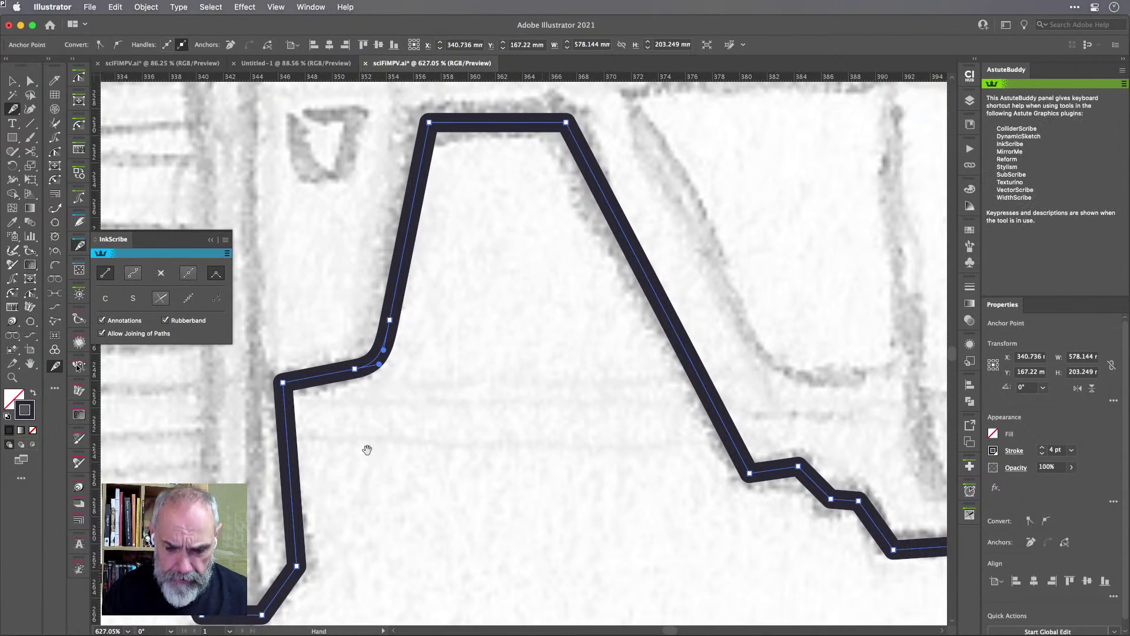
# Round the outer bottom corner of the slatted panel's front post and the short sloping segment at the foot of its rear post.
pyautogui.moveTo(369, 449); pyautogui.dragTo(580, 248)
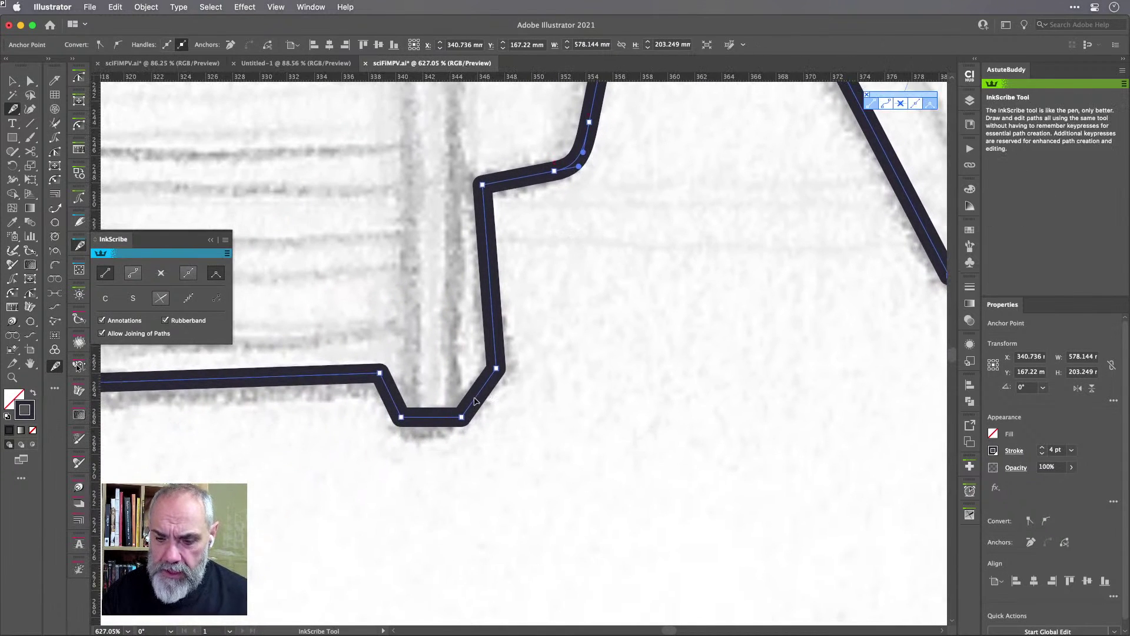
pyautogui.moveTo(478, 394); pyautogui.dragTo(494, 403)
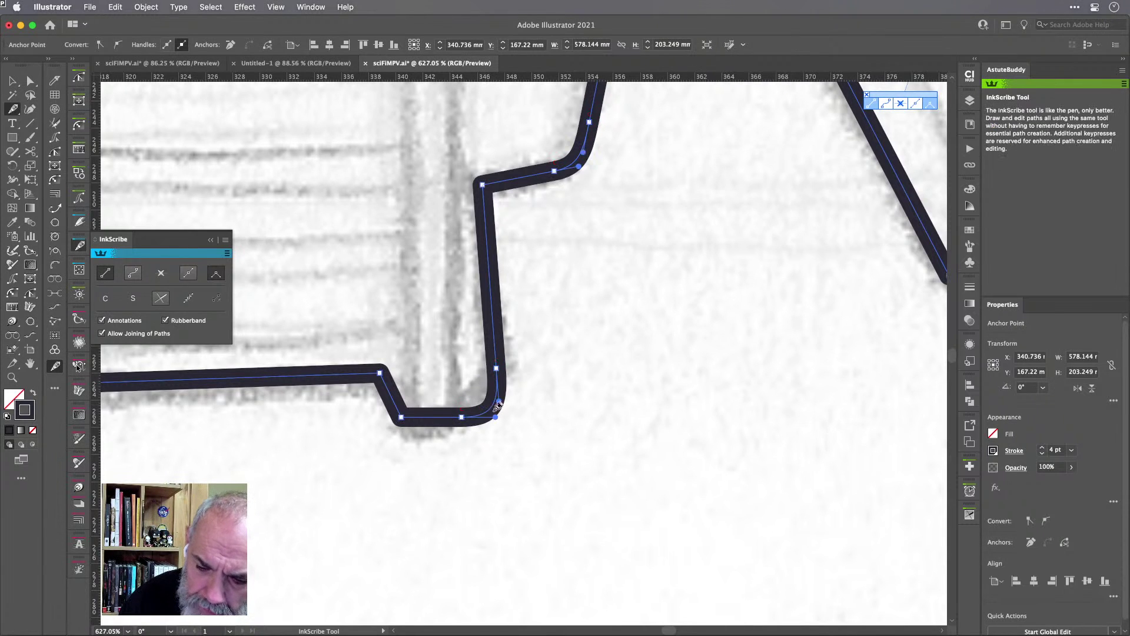
pyautogui.press('space')
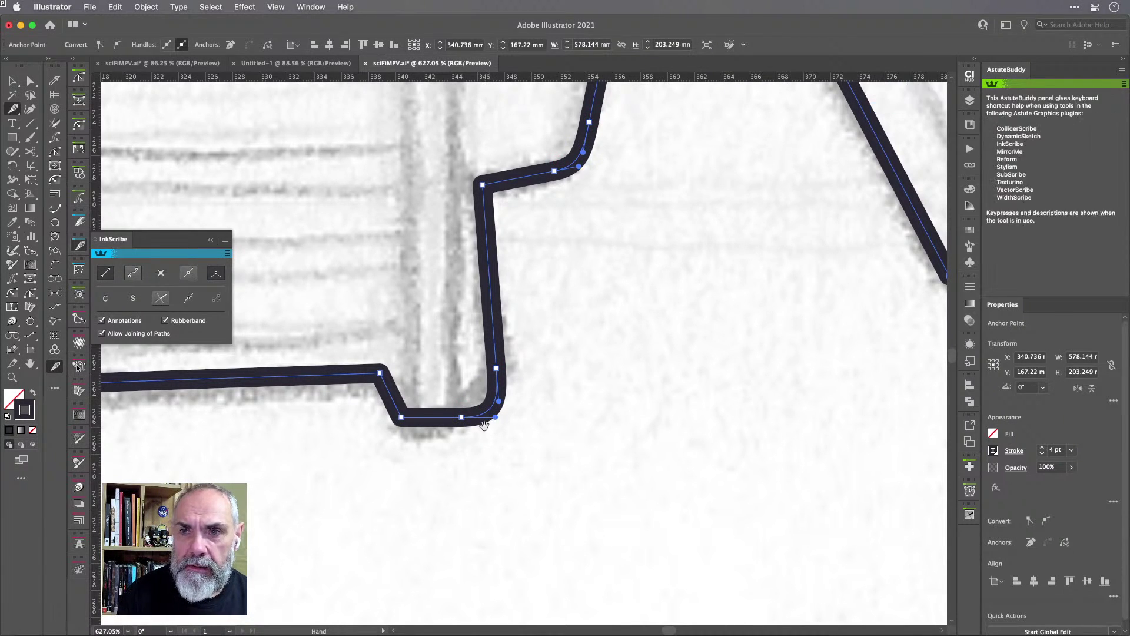
pyautogui.moveTo(361, 464); pyautogui.dragTo(729, 433)
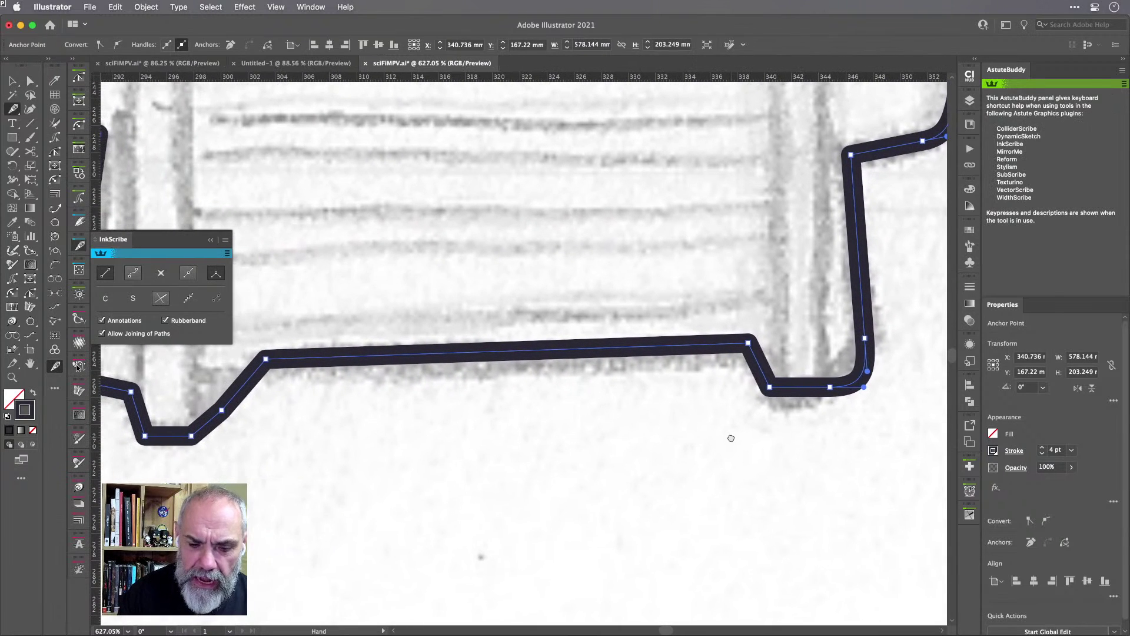
pyautogui.moveTo(208, 427); pyautogui.dragTo(207, 434)
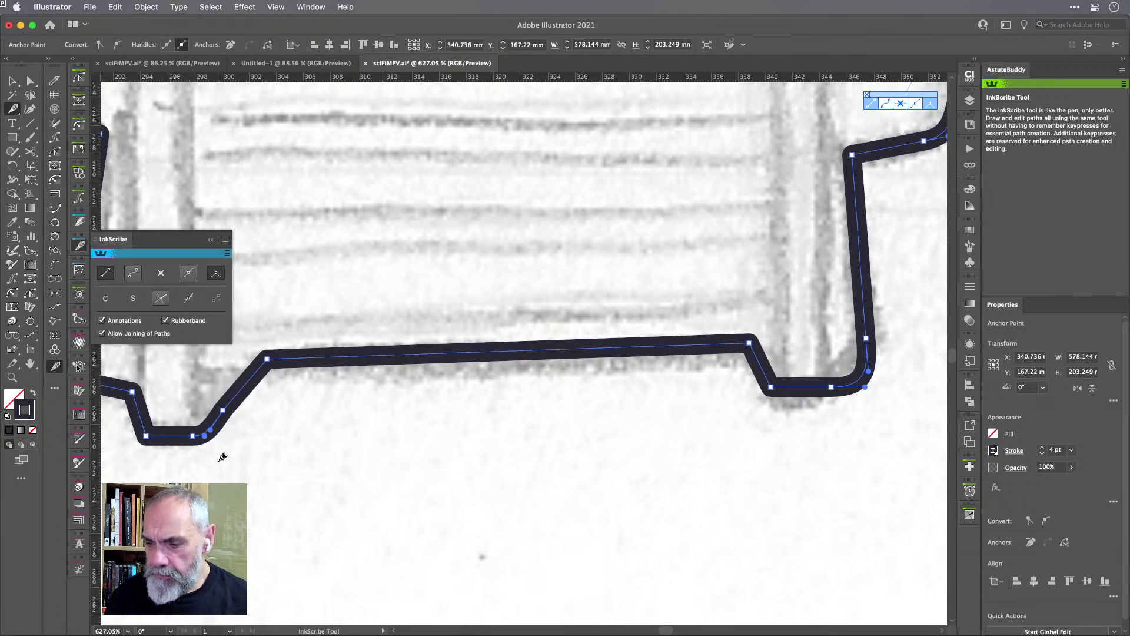
# Round the lower front corner of the underside block behind the slatted panel, and curve the sloping segment that rises from it.
pyautogui.scroll(-3, 498, 430)
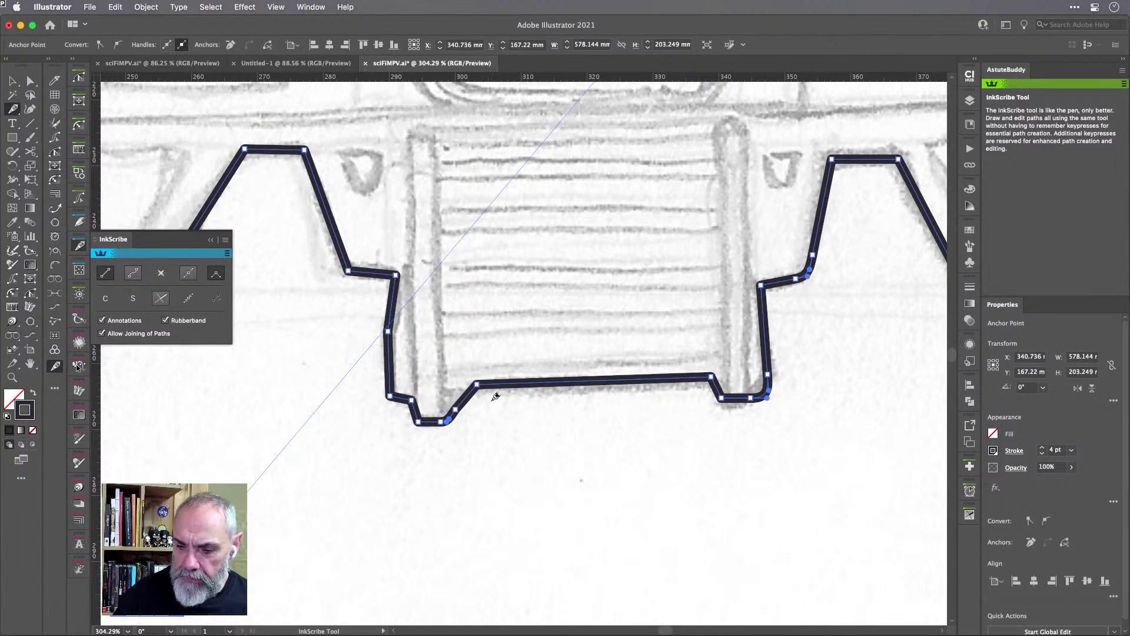
pyautogui.hscroll(-4, 628, 387)
pyautogui.hscroll(-7, 629, 389)
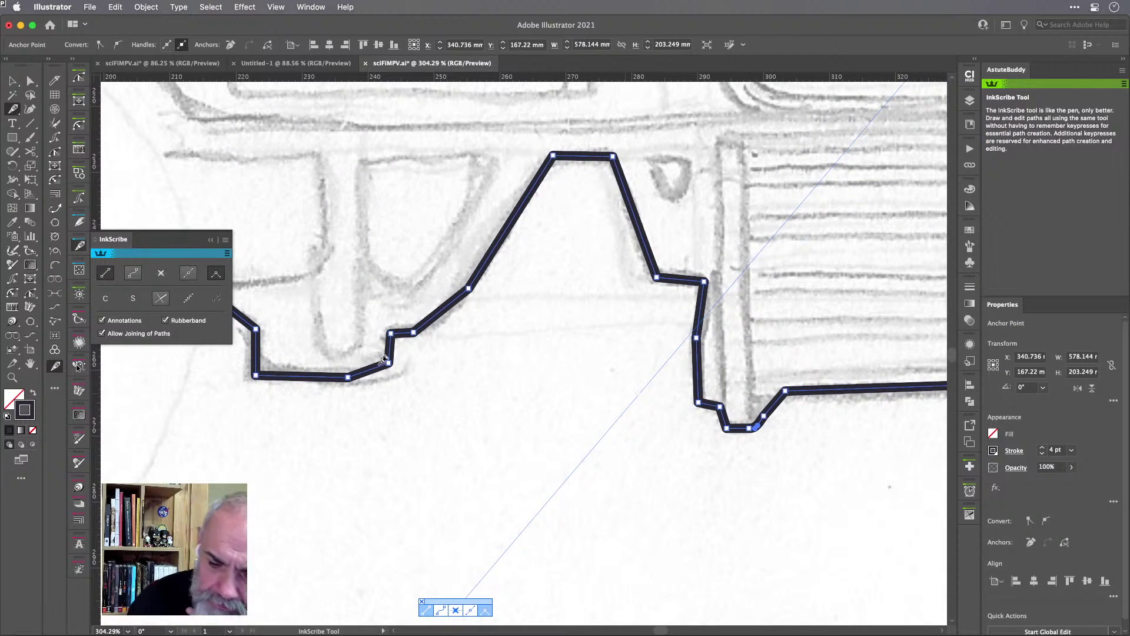
pyautogui.moveTo(370, 375); pyautogui.dragTo(380, 380)
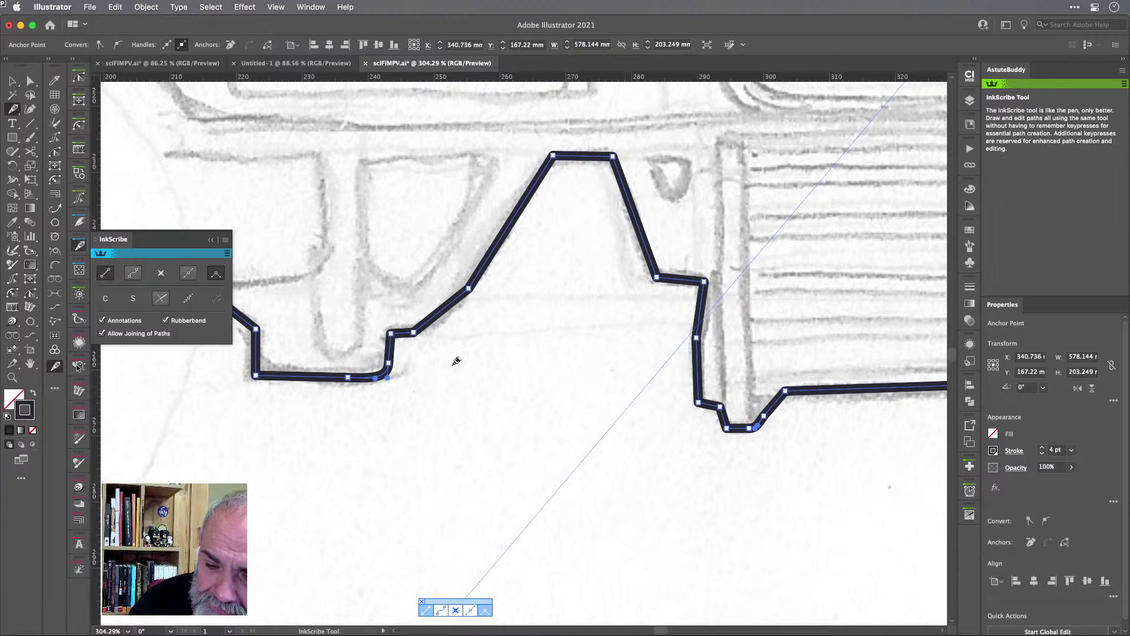
pyautogui.moveTo(450, 306); pyautogui.dragTo(454, 335)
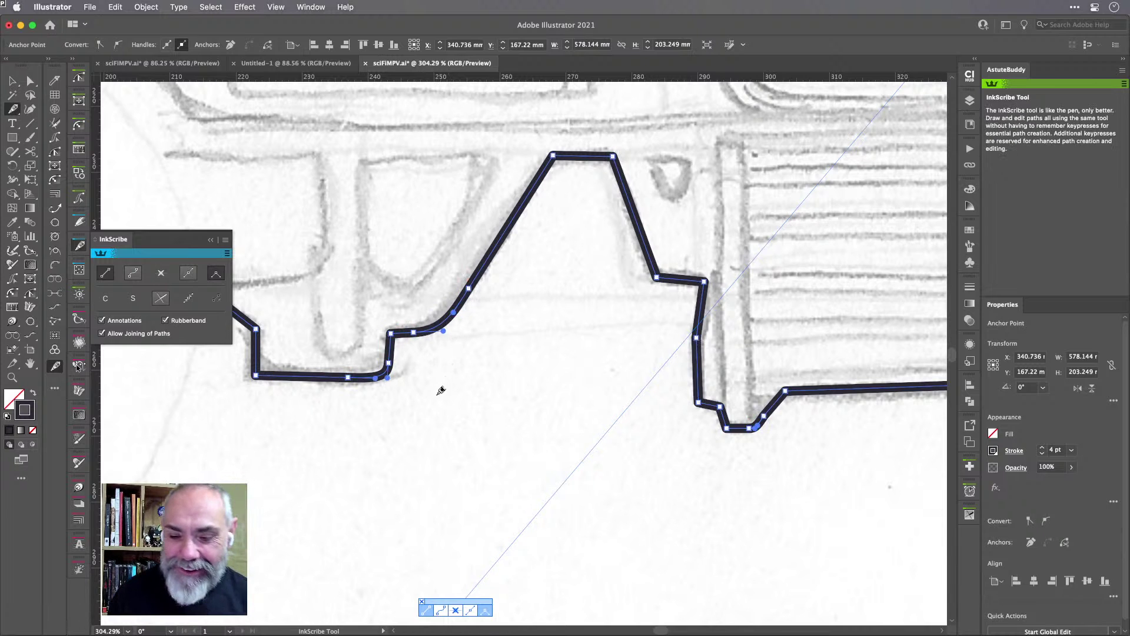
# Curve the uppermost short segment of the stepped lower rear edge to match the sketch, and undo the stray path point.
pyautogui.moveTo(473, 405); pyautogui.dragTo(813, 457)
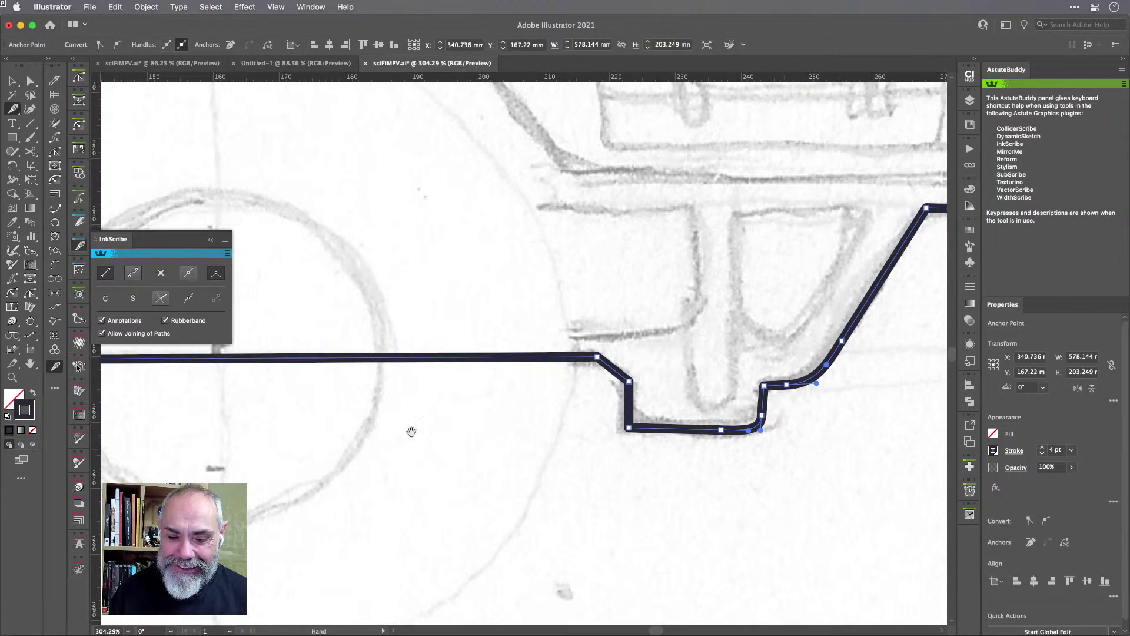
pyautogui.moveTo(412, 431); pyautogui.dragTo(805, 469)
pyautogui.moveTo(383, 512); pyautogui.dragTo(603, 462)
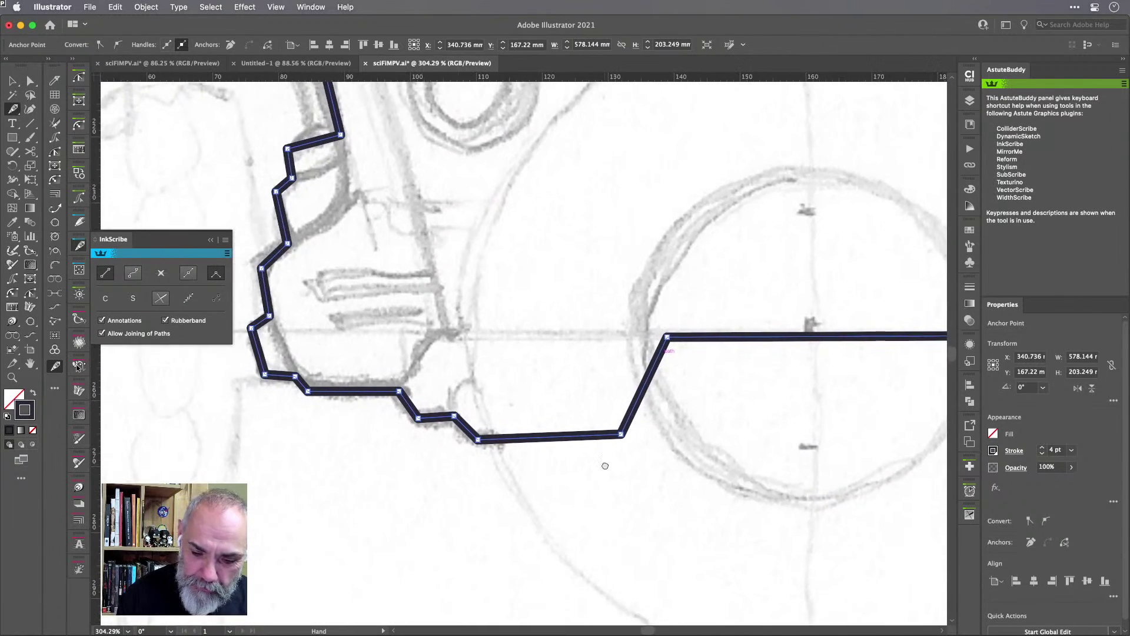
pyautogui.moveTo(325, 286); pyautogui.dragTo(361, 433)
pyautogui.moveTo(375, 283); pyautogui.dragTo(435, 517)
pyautogui.press('space')
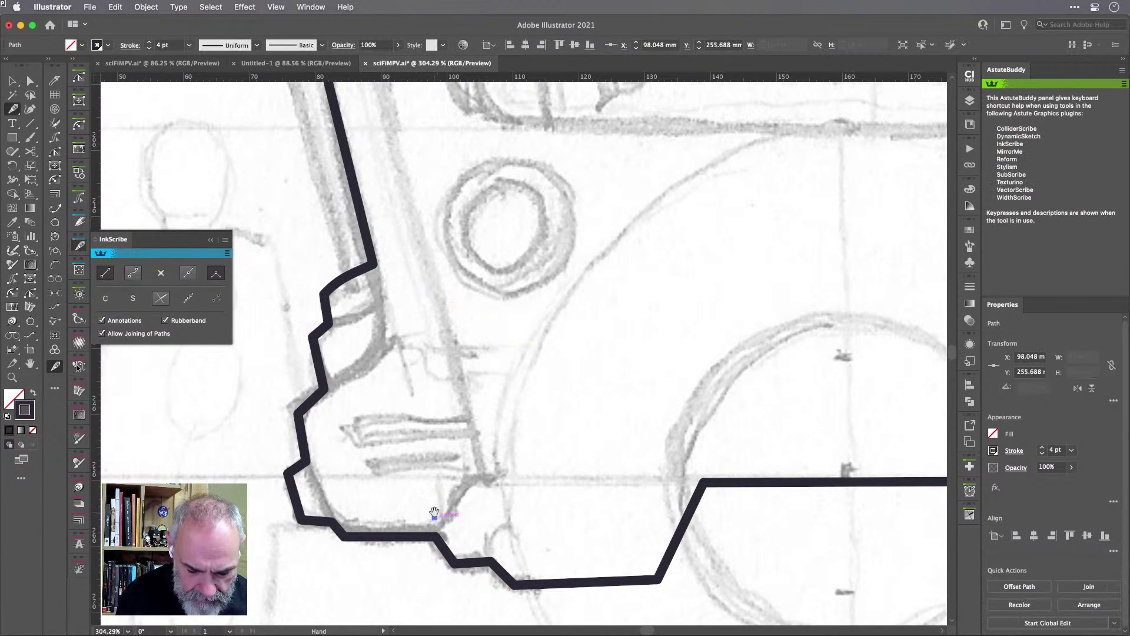
pyautogui.press('super+z')
pyautogui.press('space')
# Bend the slanted jog in the upper rear edge outward and round the corner above it with a radius of about 6.9 mm.
pyautogui.moveTo(402, 192); pyautogui.dragTo(500, 579)
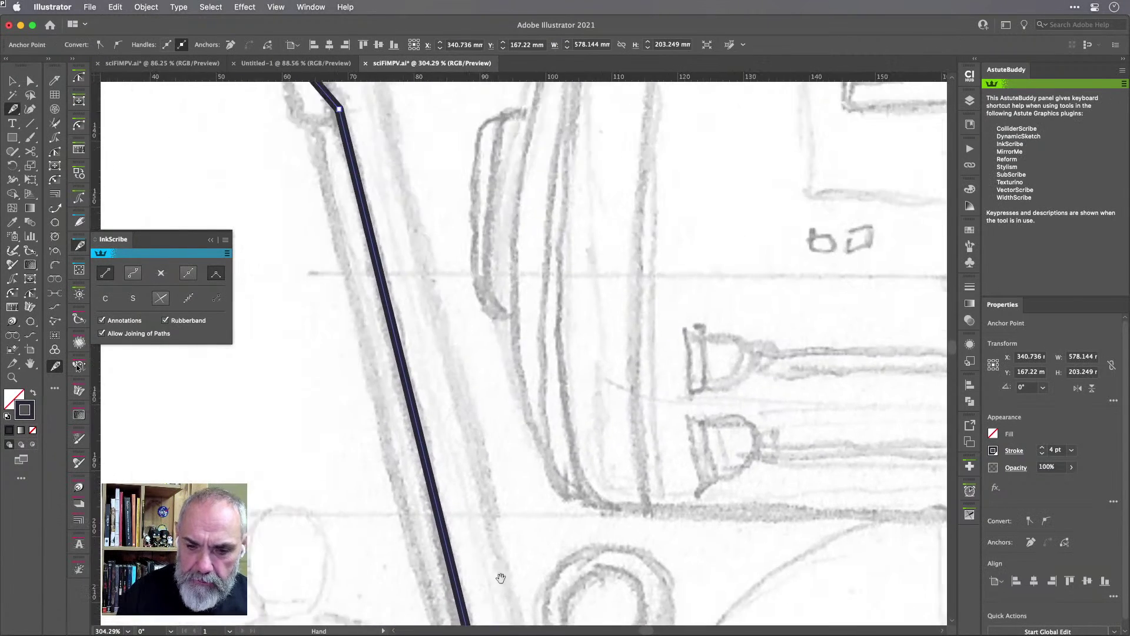
pyautogui.moveTo(417, 247); pyautogui.dragTo(499, 538)
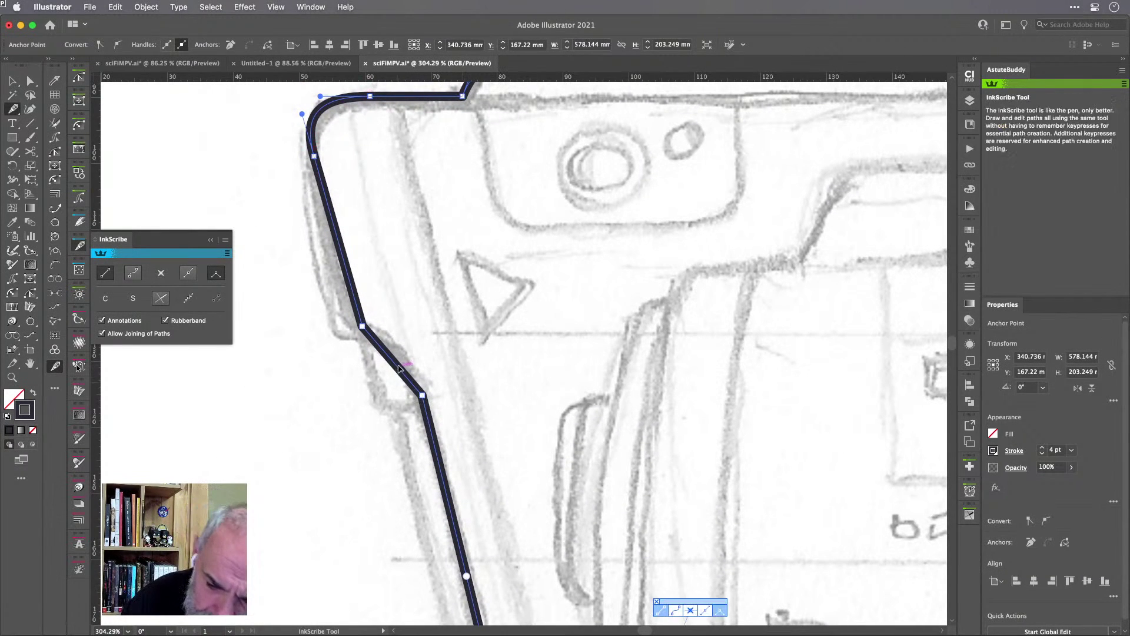
pyautogui.moveTo(398, 368); pyautogui.dragTo(406, 362)
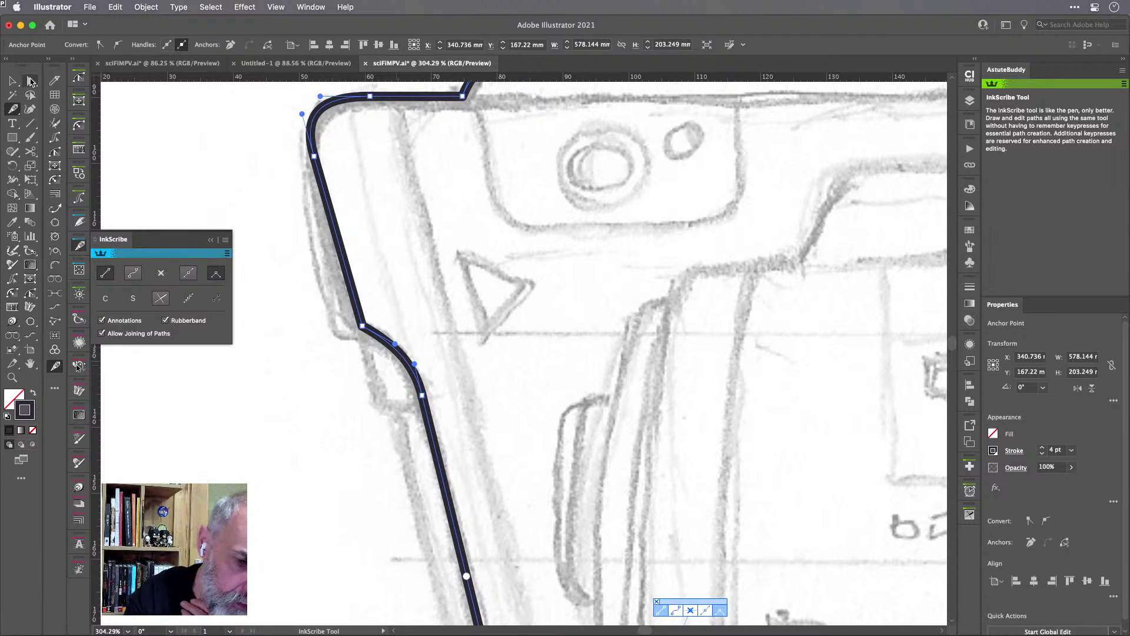
pyautogui.press('a')
pyautogui.moveTo(333, 308); pyautogui.dragTo(401, 300)
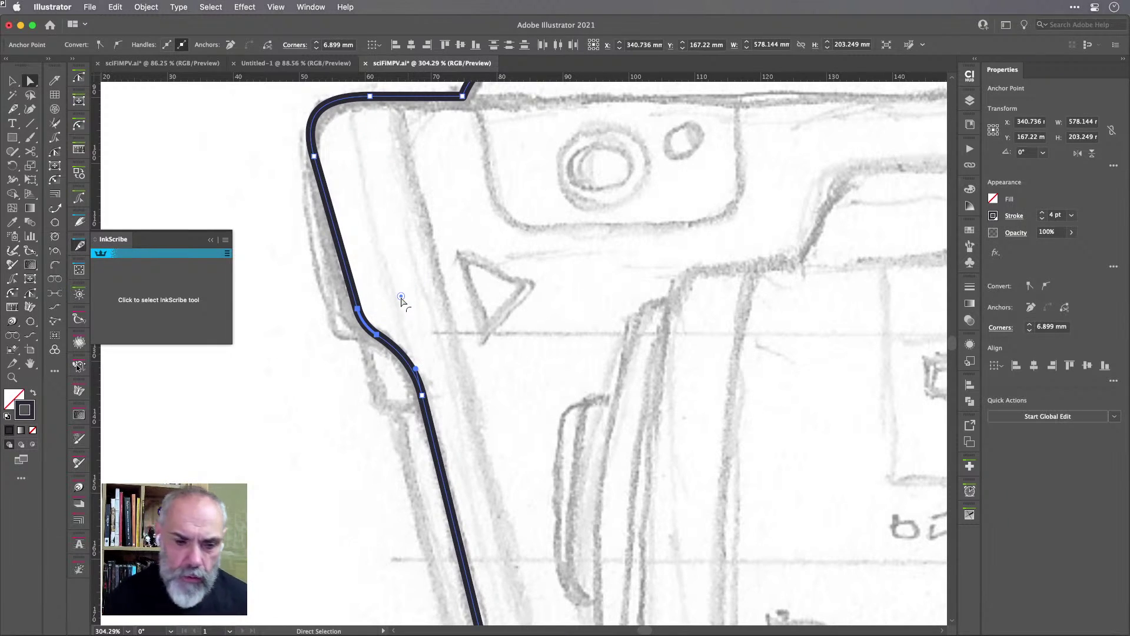
# Close the InkScribe panel and run Super Smart Remove Points on the vehicle outline with tolerance 10 and Protect Sharp Corners enabled.
pyautogui.click(79, 246)
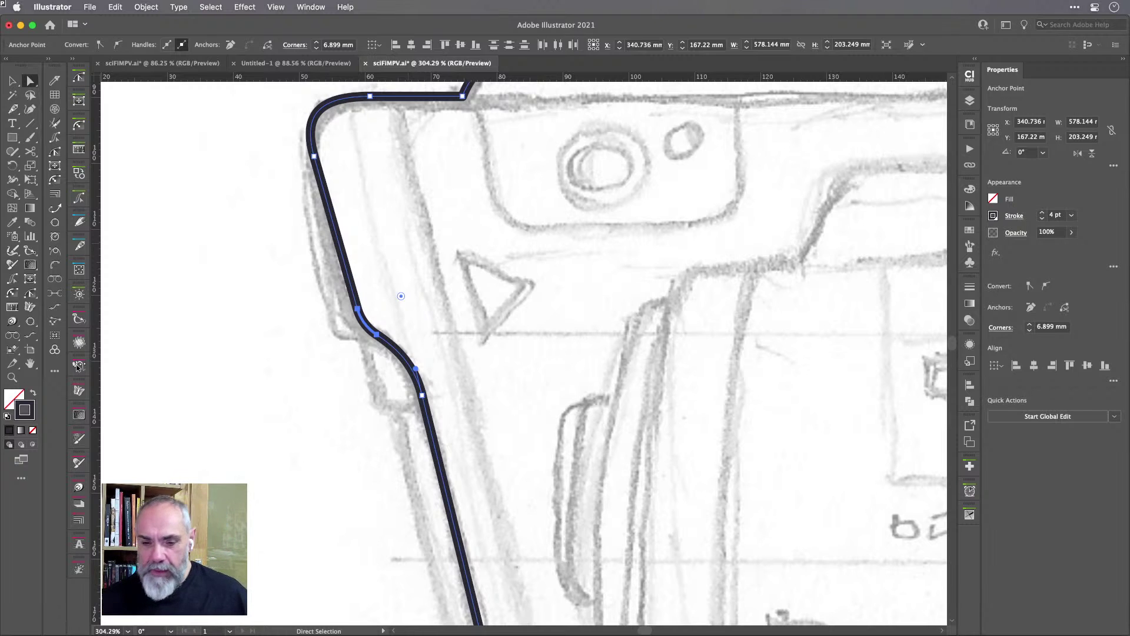
pyautogui.scroll(-4, 548, 259)
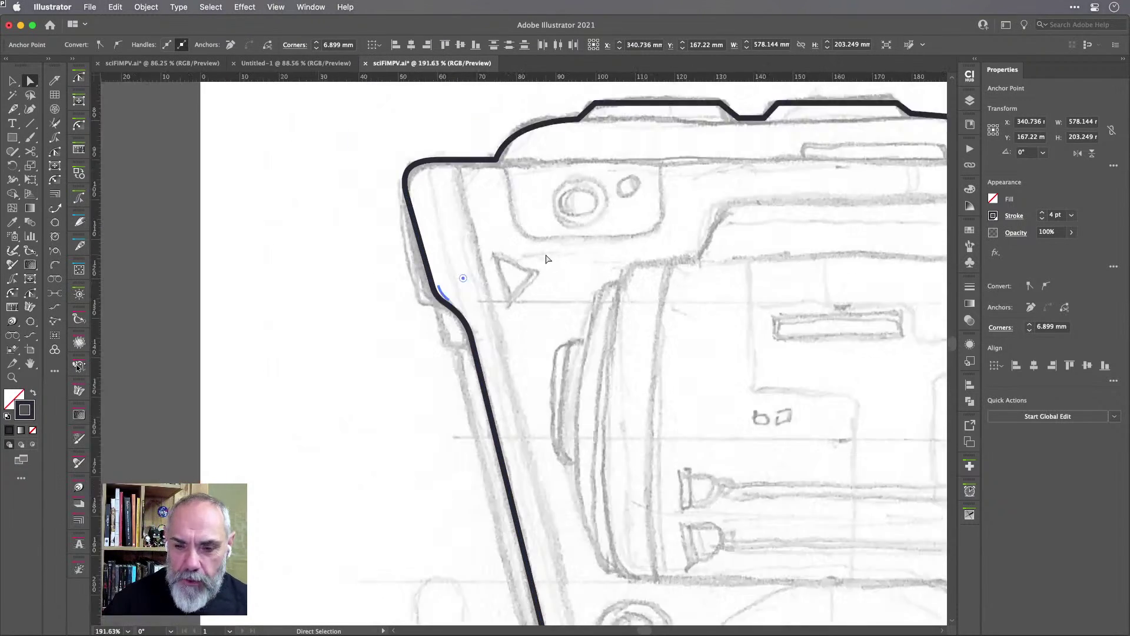
pyautogui.hscroll(2, 548, 257)
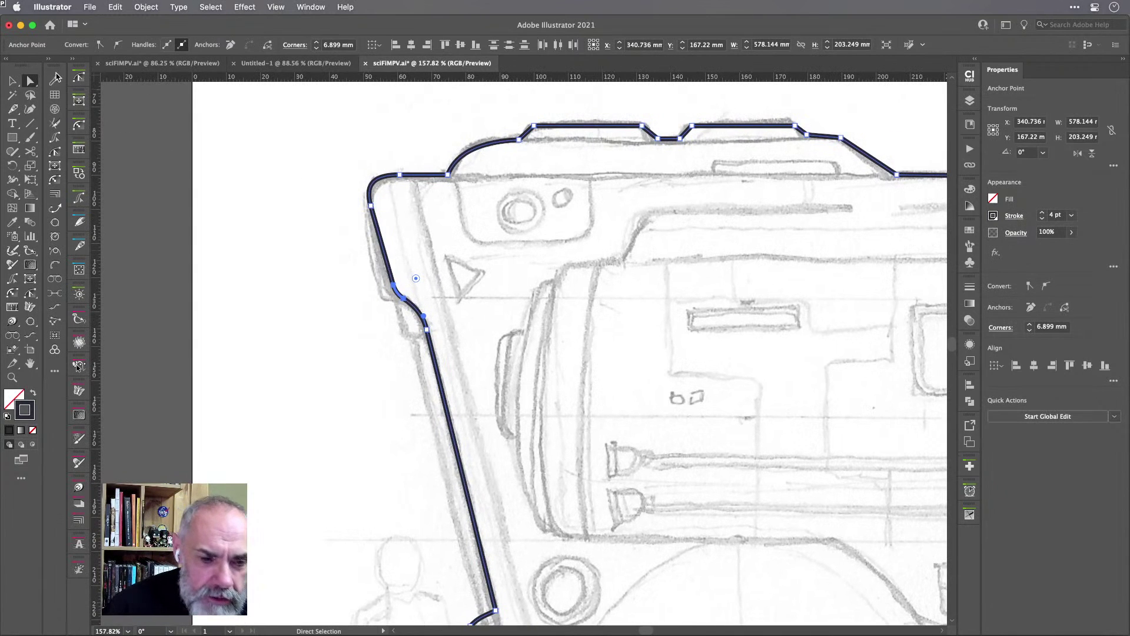
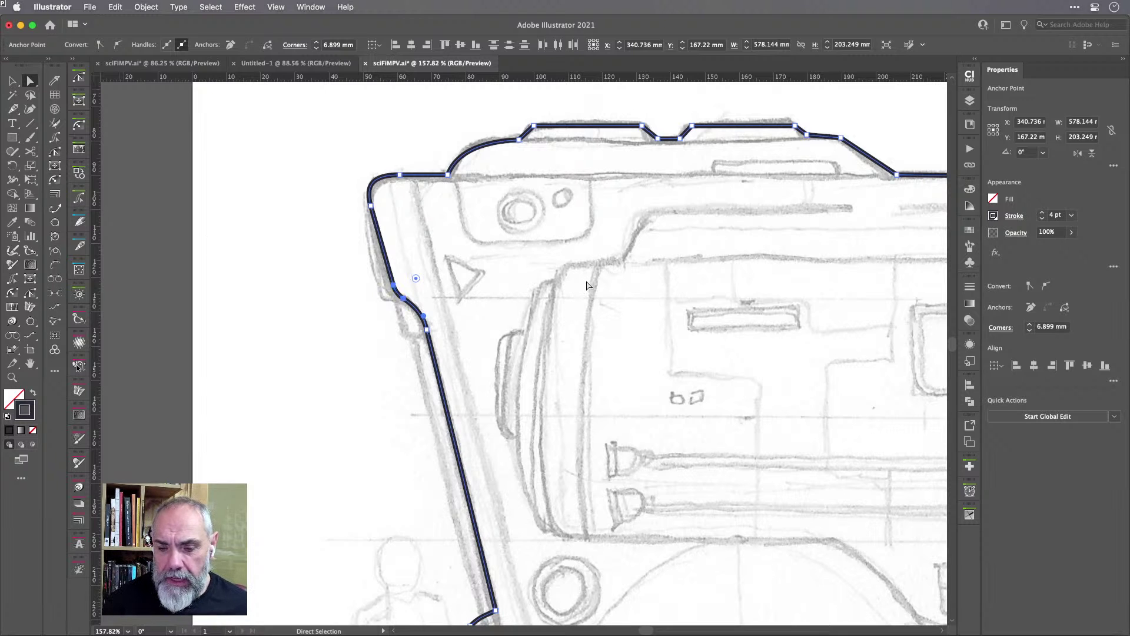
pyautogui.scroll(-5, 587, 286)
pyautogui.scroll(3, 589, 287)
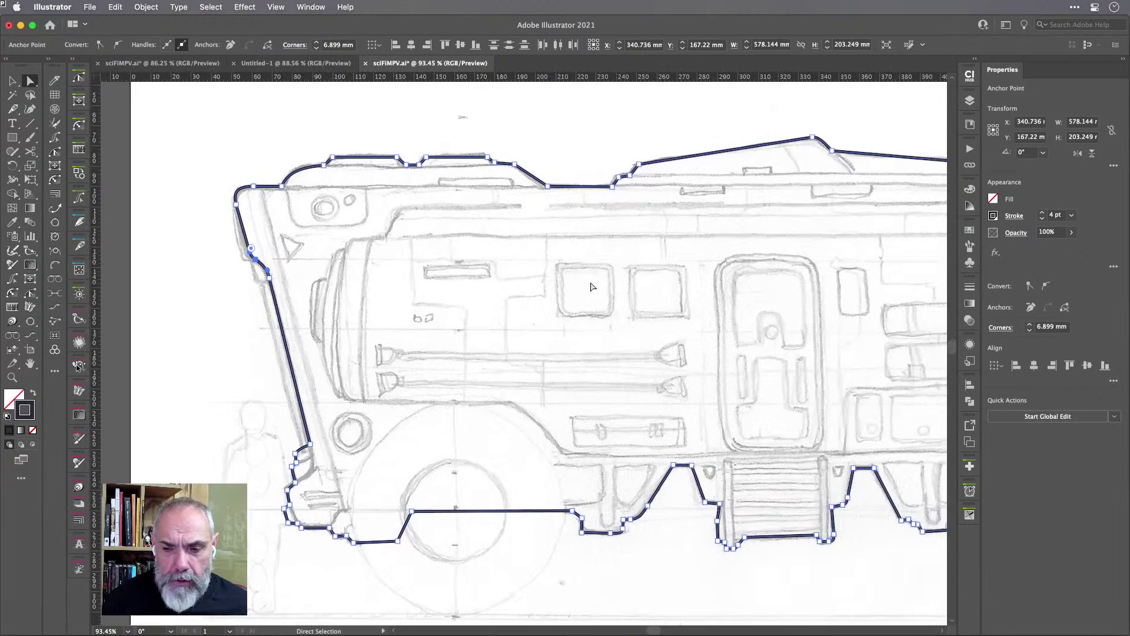
pyautogui.scroll(-3, 592, 286)
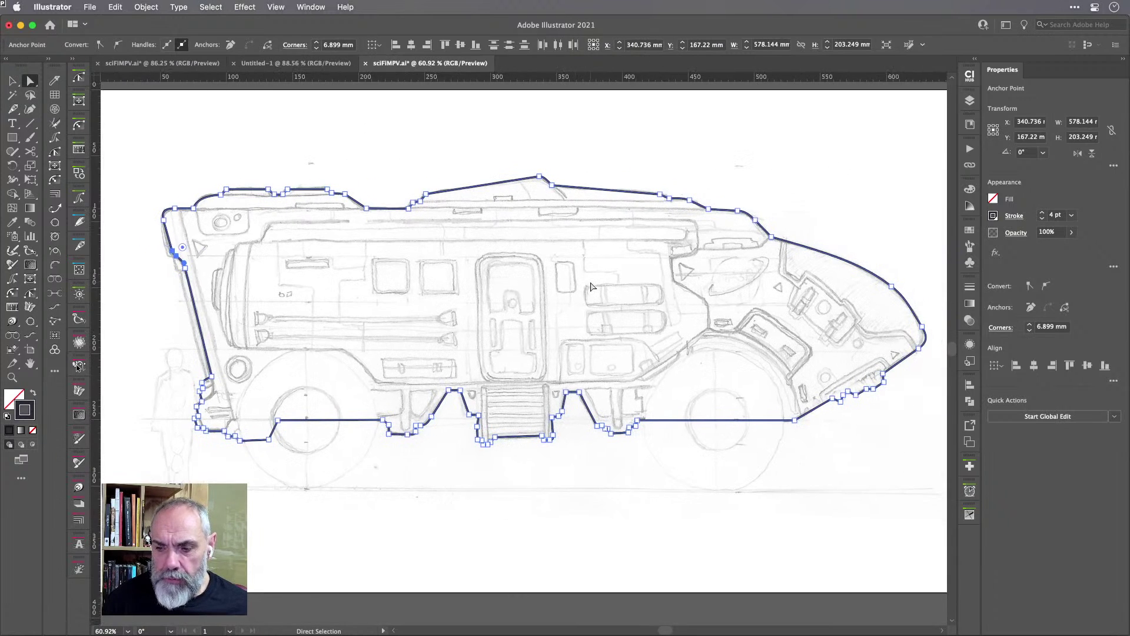
pyautogui.hscroll(2, 592, 287)
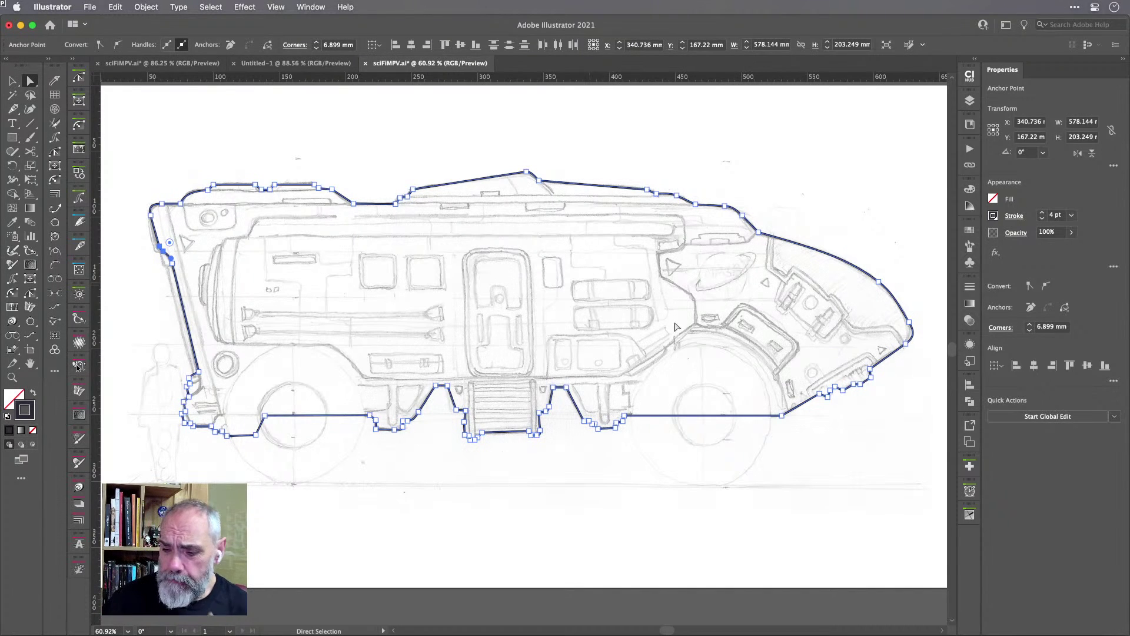
pyautogui.click(970, 466)
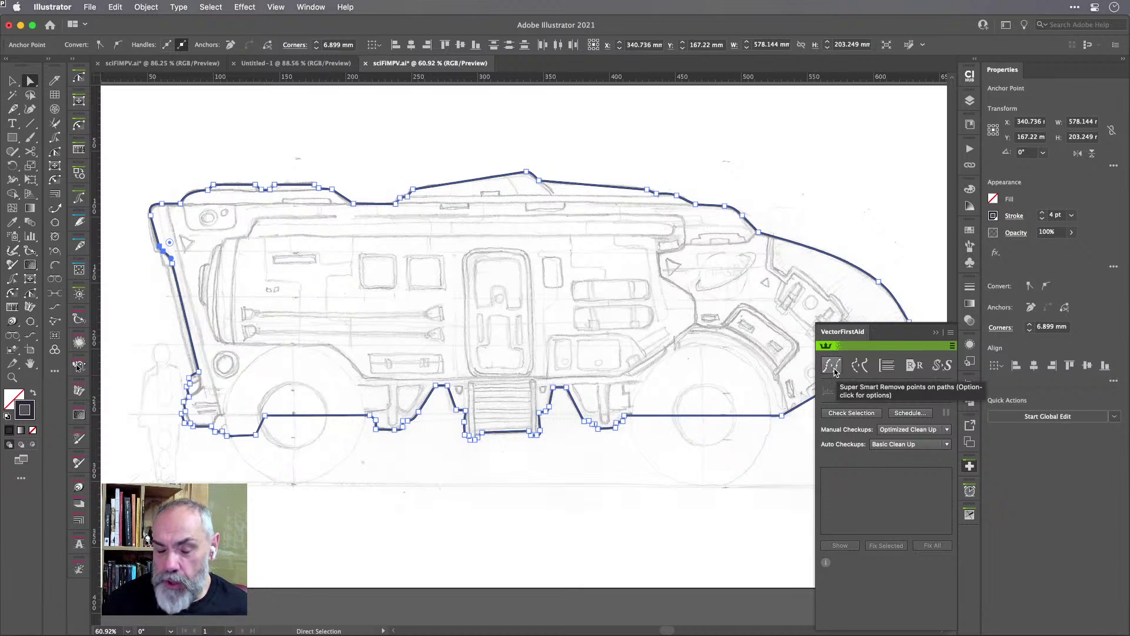
pyautogui.press('alt')
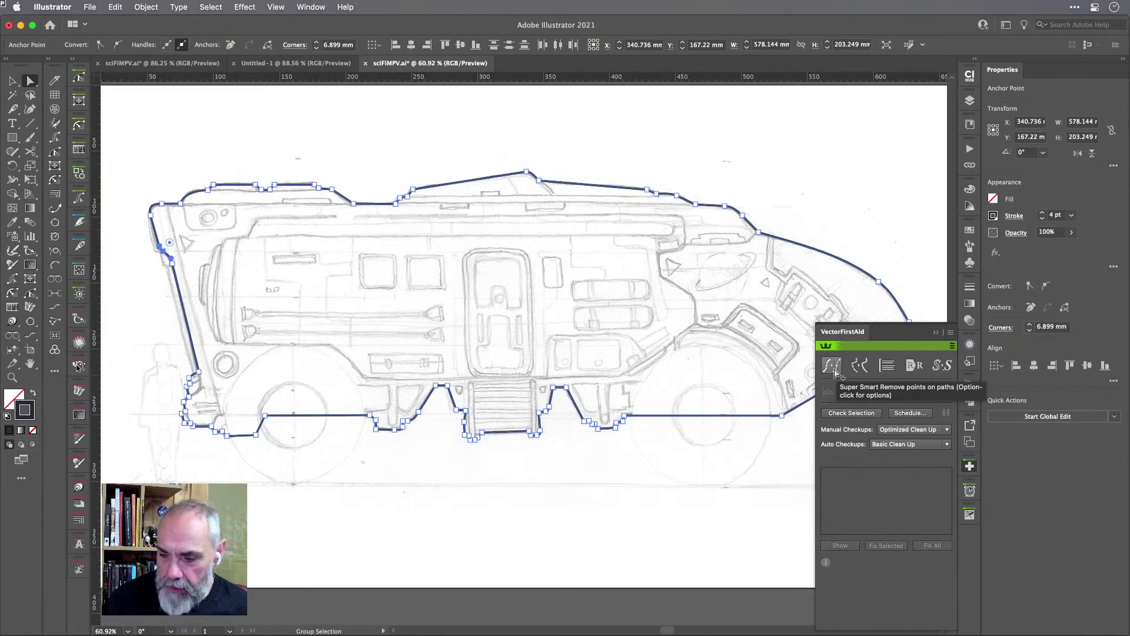
pyautogui.keyDown('alt'); pyautogui.click(834, 372); pyautogui.keyUp('alt')
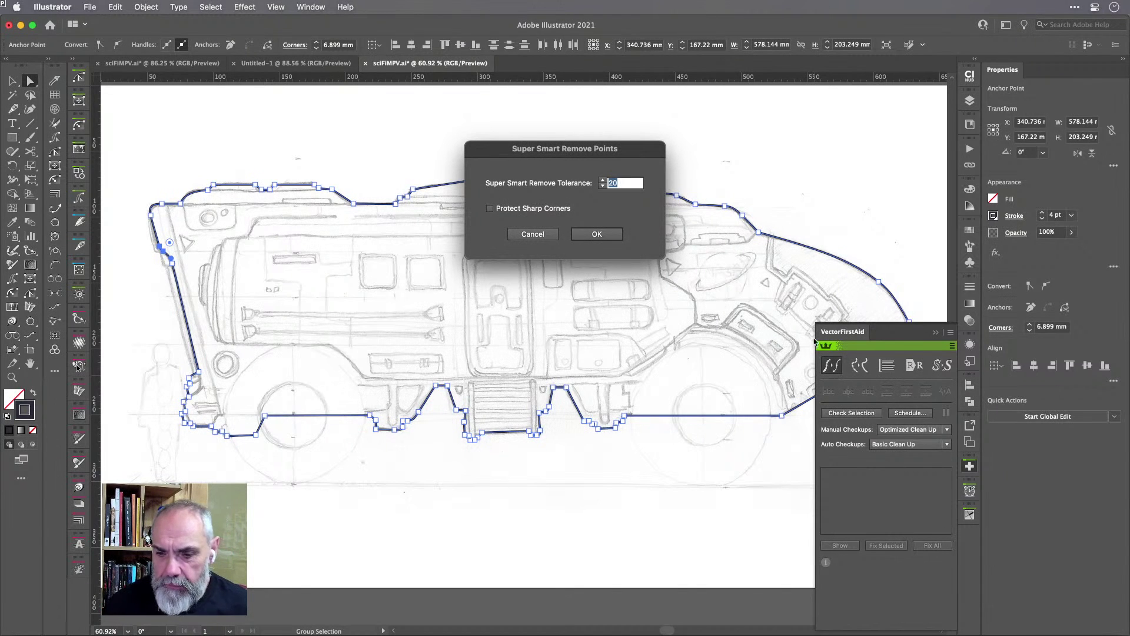
pyautogui.write('10')
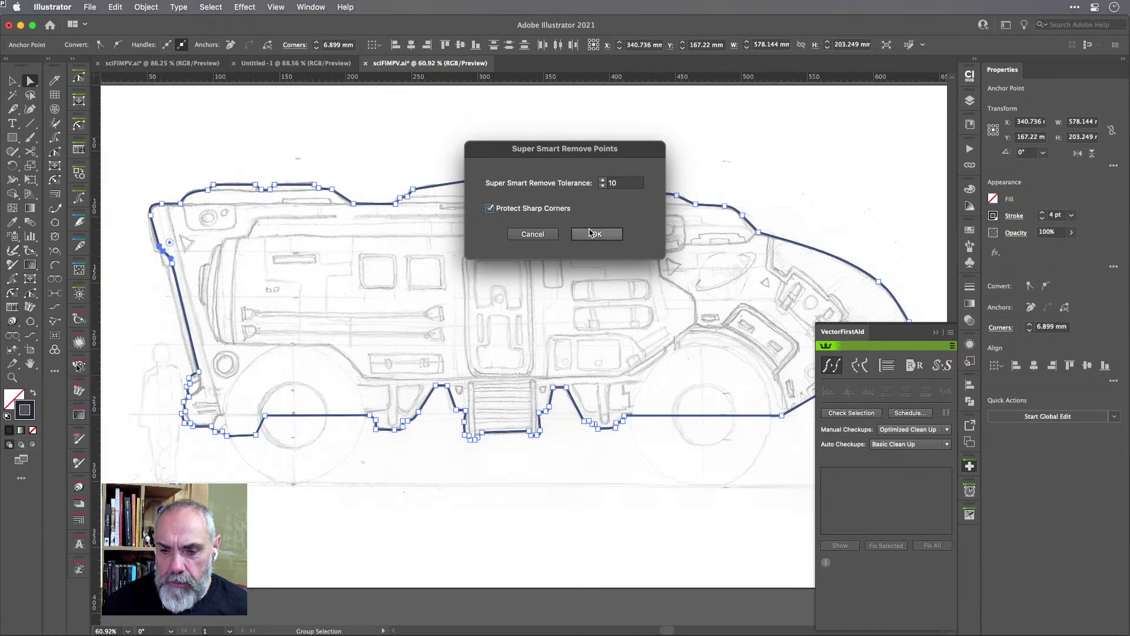
pyautogui.click(608, 236)
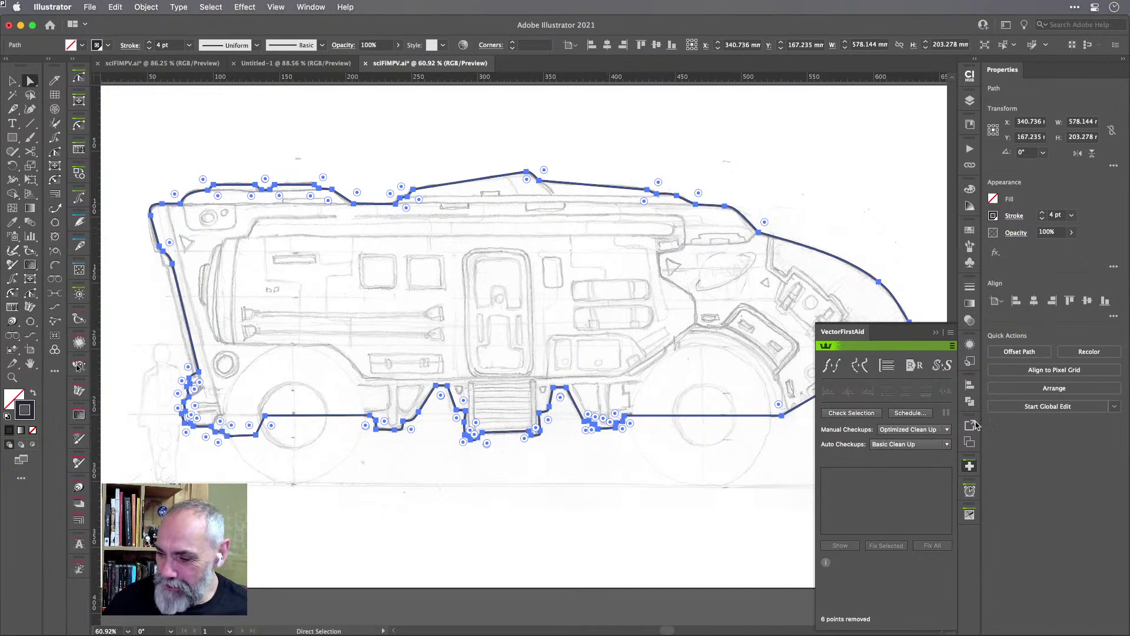
pyautogui.click(971, 471)
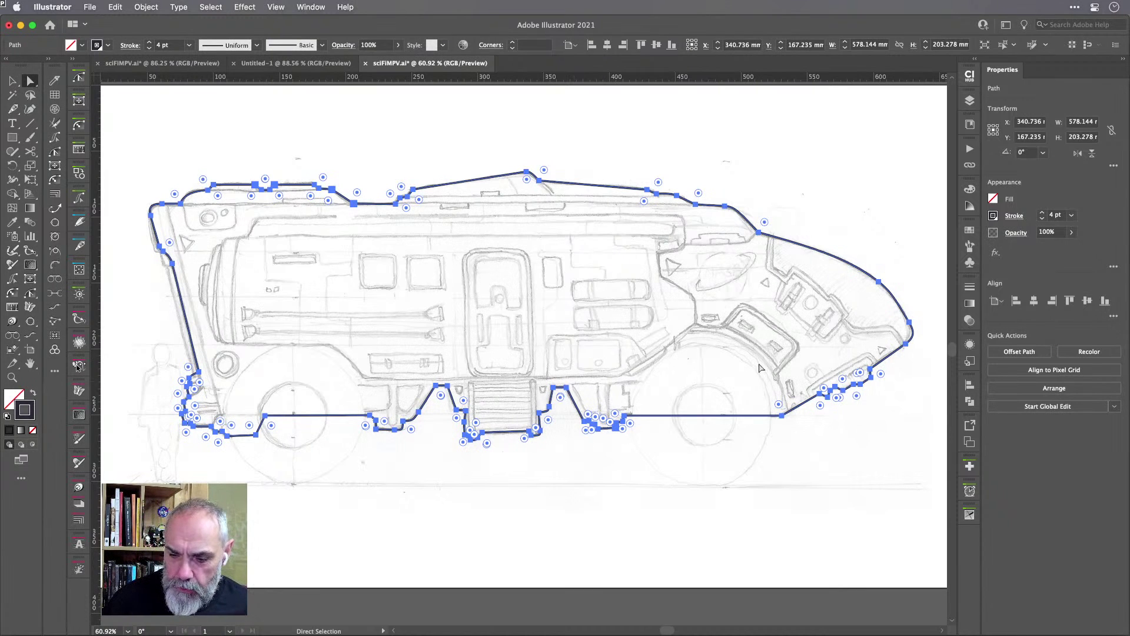
# Vertically top-align the four anchor points ending the two straight axle-level segments along the vehicle outline's lower edge.
pyautogui.click(379, 334)
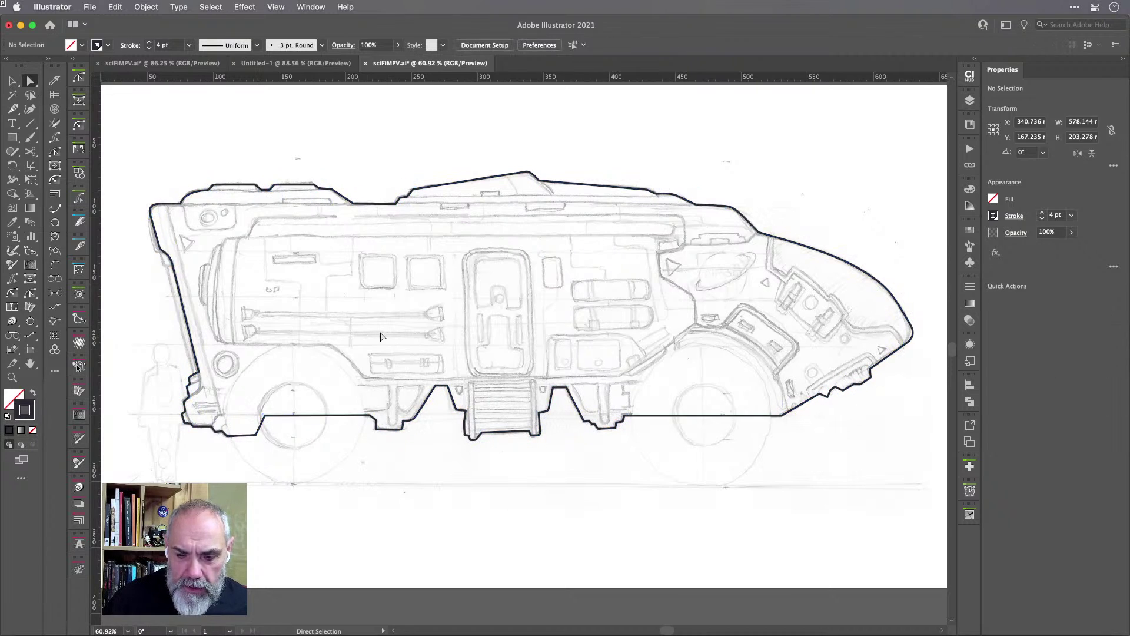
pyautogui.click(265, 415)
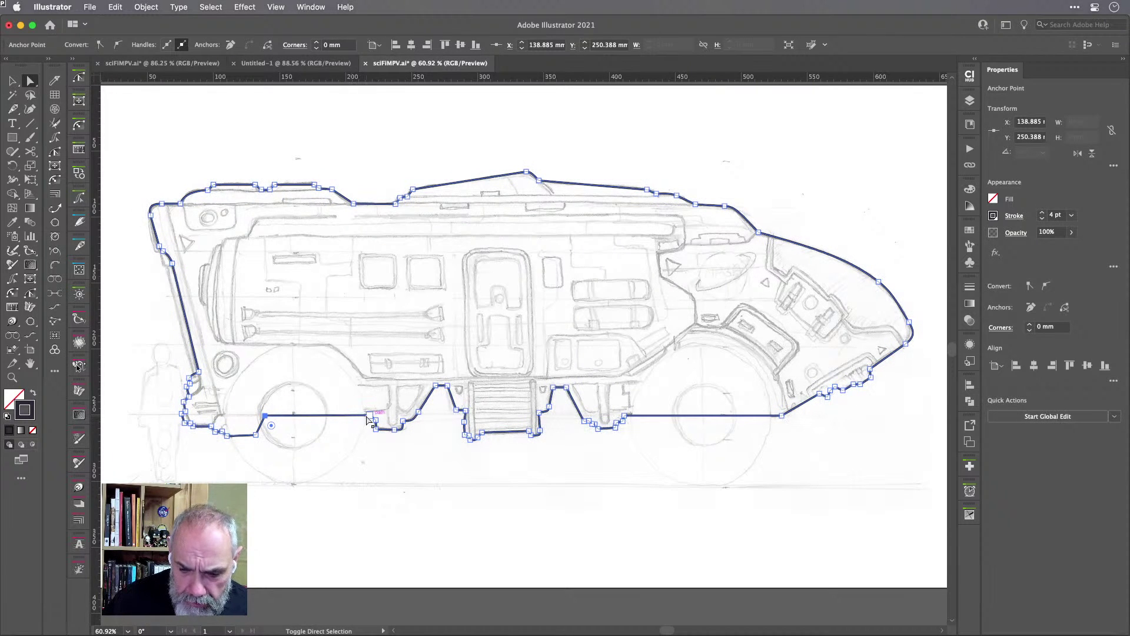
pyautogui.keyDown('shift'); pyautogui.click(369, 416); pyautogui.keyUp('shift')
pyautogui.keyDown('shift'); pyautogui.click(624, 415); pyautogui.keyUp('shift')
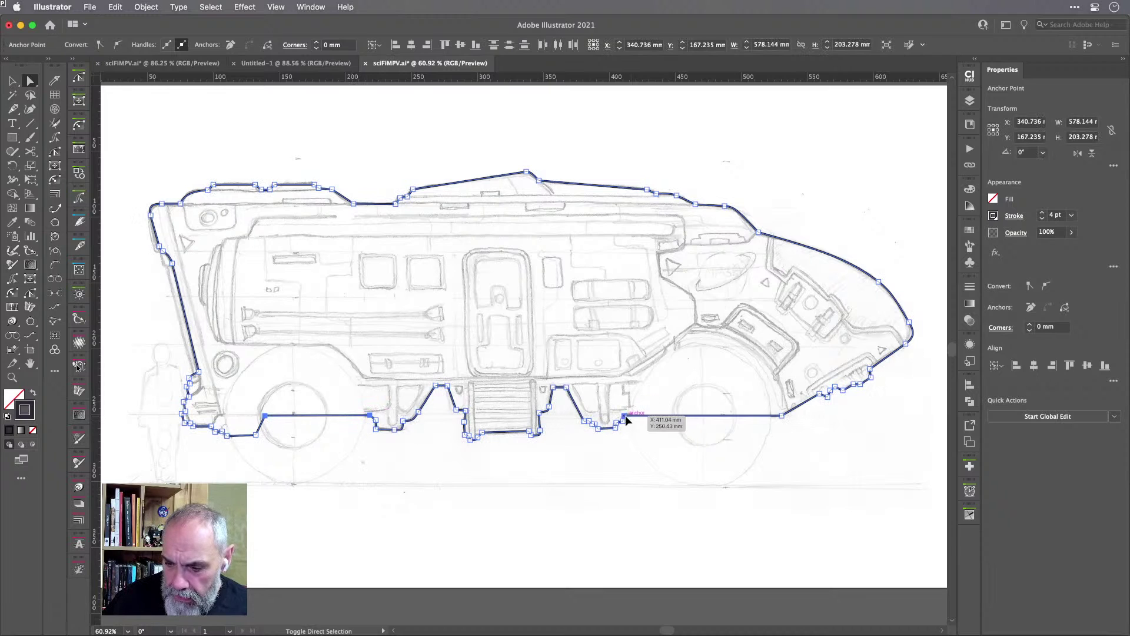
pyautogui.keyDown('shift'); pyautogui.click(781, 416); pyautogui.keyUp('shift')
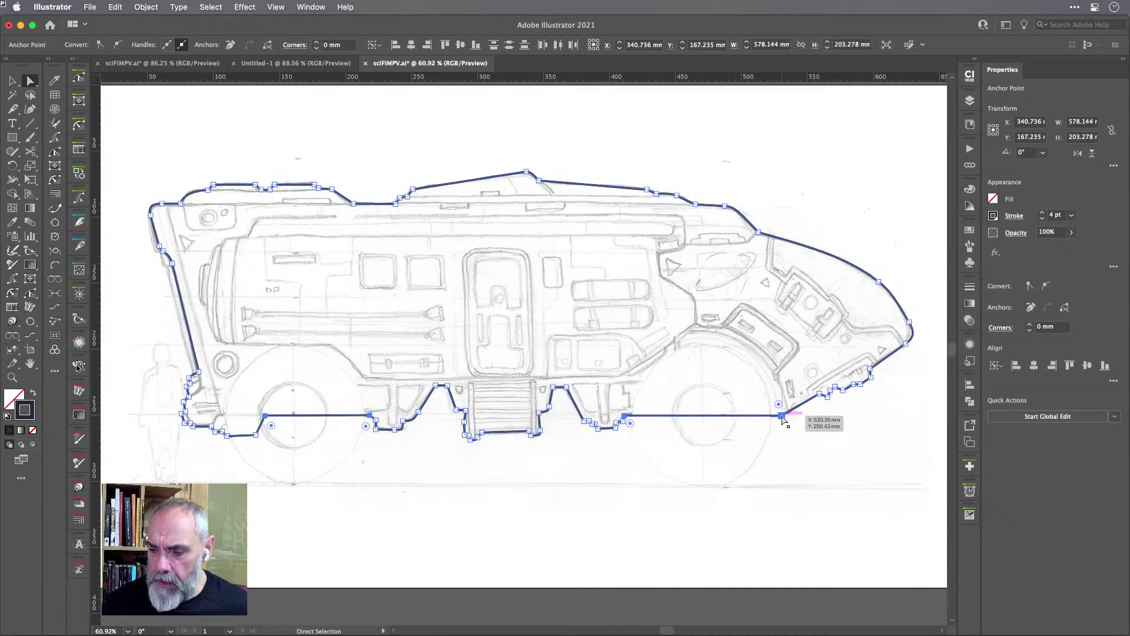
pyautogui.click(1070, 366)
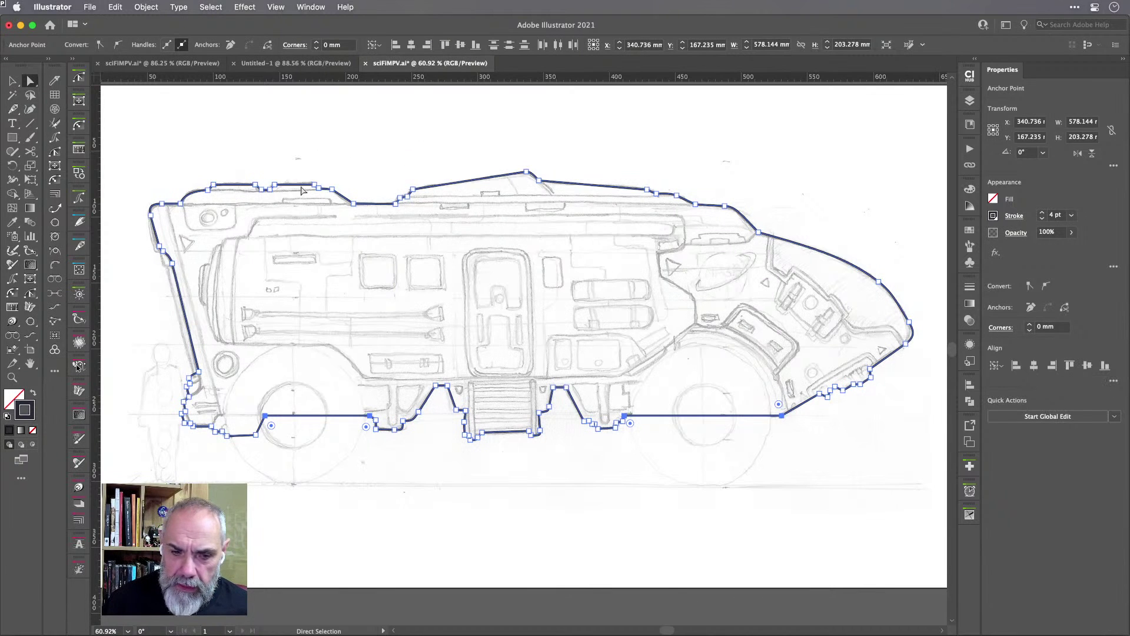
# Vertically top-align the outline's upper-edge anchor points at the rear corner with those on the flat stretch just behind the nose.
pyautogui.moveTo(157, 194); pyautogui.dragTo(186, 212)
pyautogui.click(158, 179)
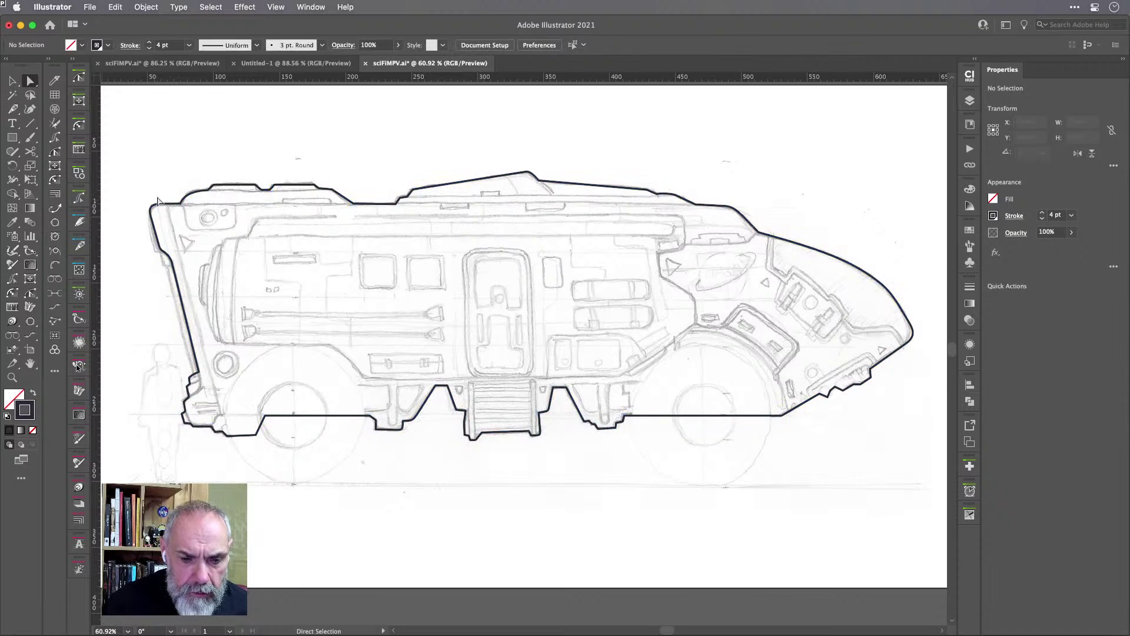
pyautogui.click(163, 204)
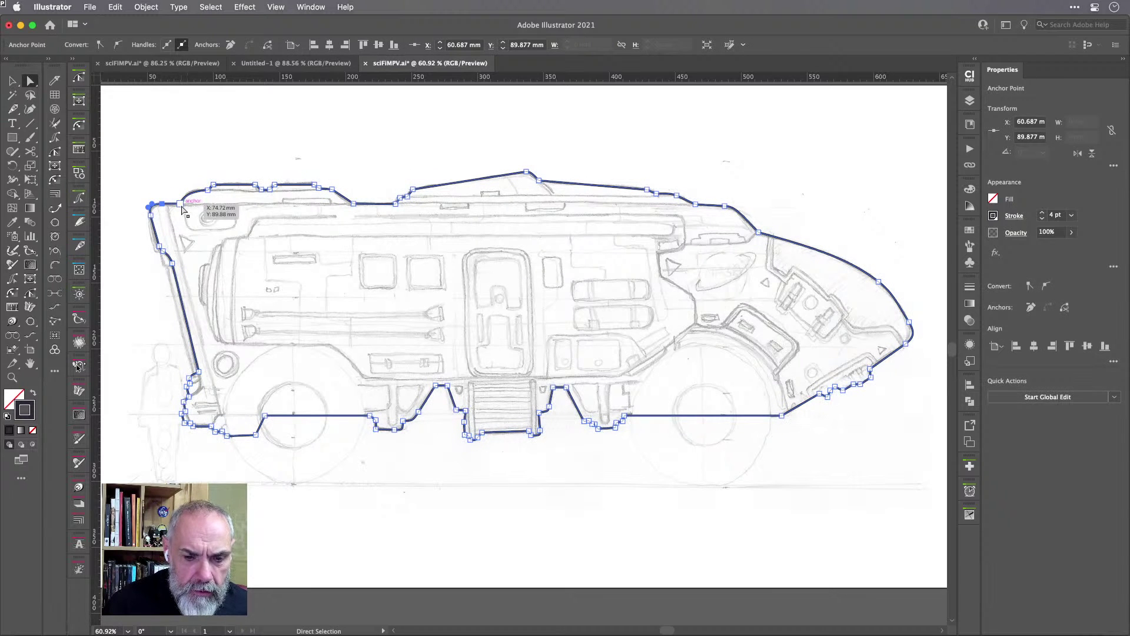
pyautogui.click(180, 204)
pyautogui.keyDown('shift'); pyautogui.click(162, 204); pyautogui.keyUp('shift')
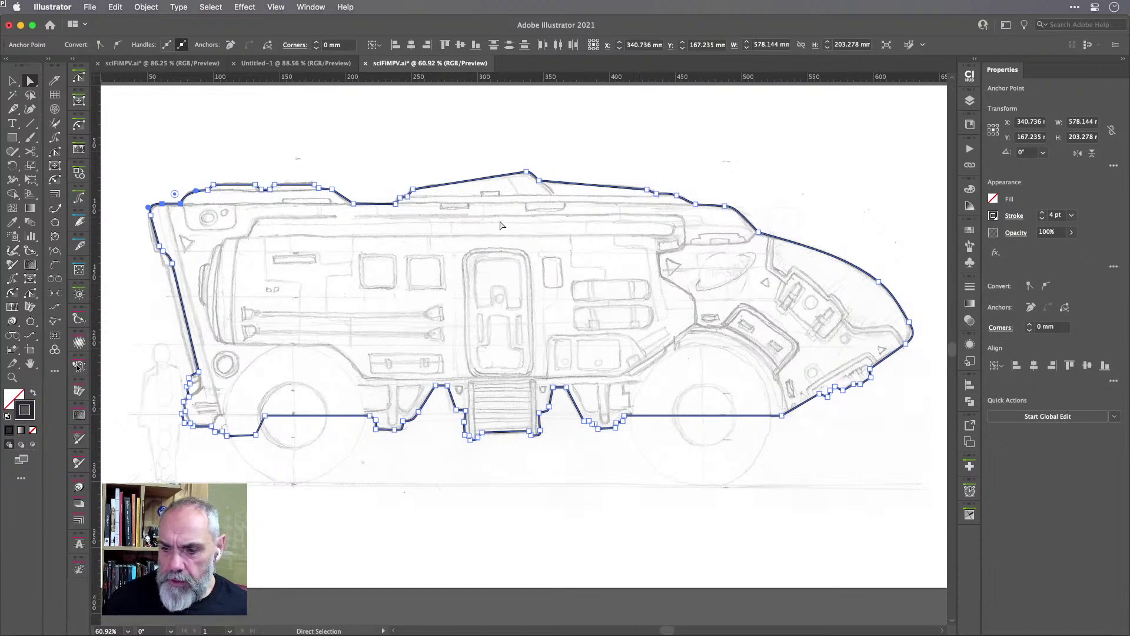
pyautogui.click(697, 206)
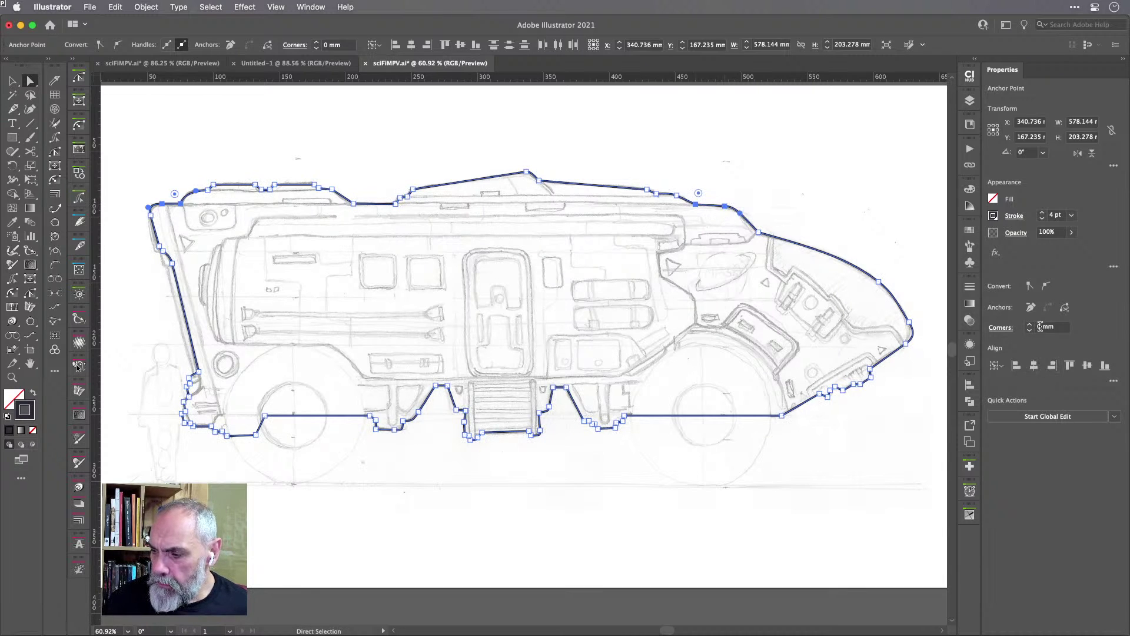
pyautogui.click(1070, 365)
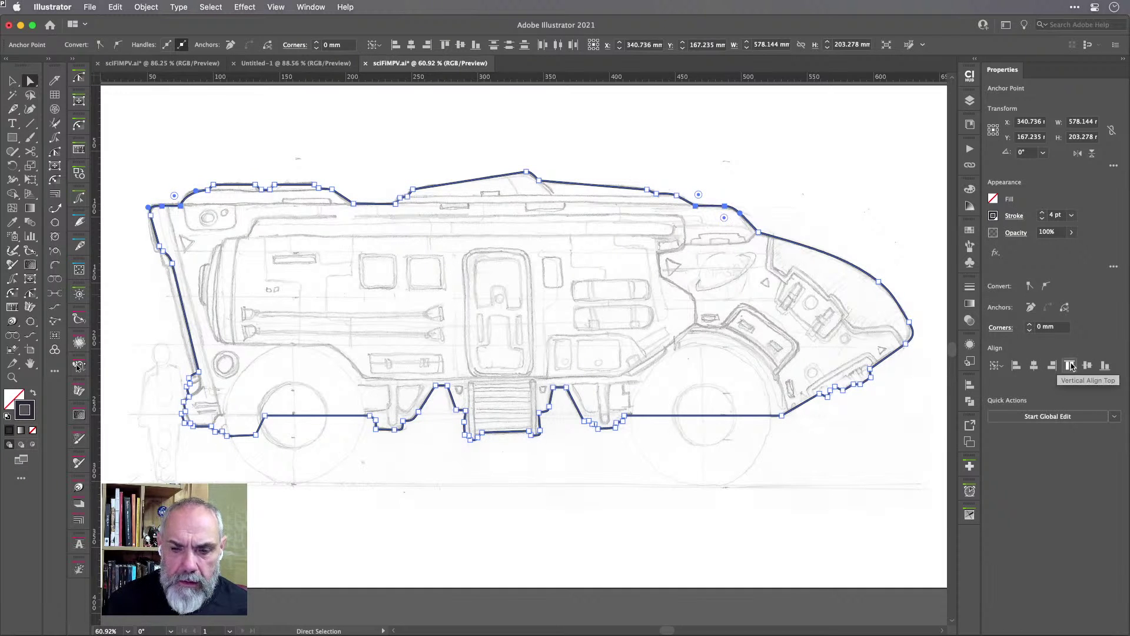
# Draw a horizontal line about 390 mm long across the body, from the rear roof anchor to the aligned anchor behind the nose.
pyautogui.click(806, 187)
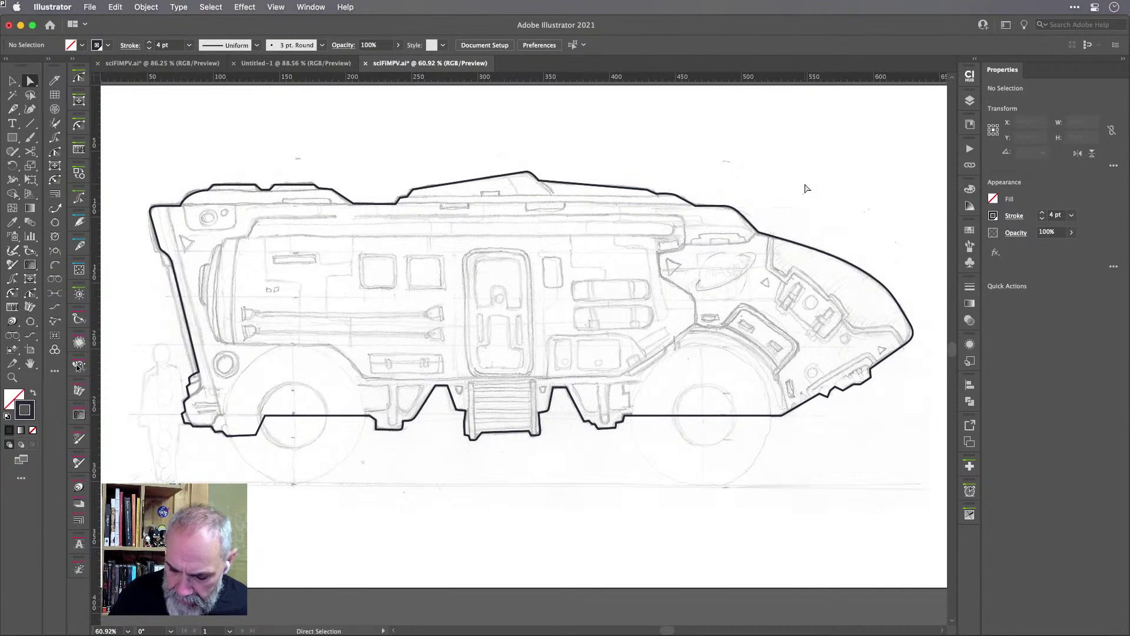
pyautogui.press('\\')
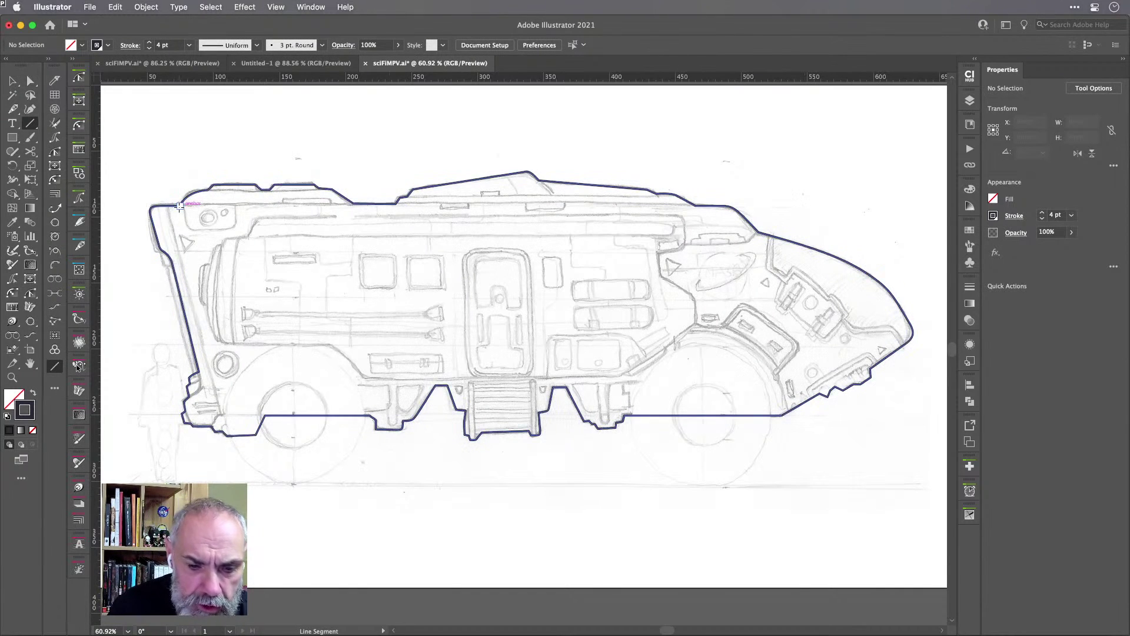
pyautogui.moveTo(180, 205); pyautogui.dragTo(696, 206)
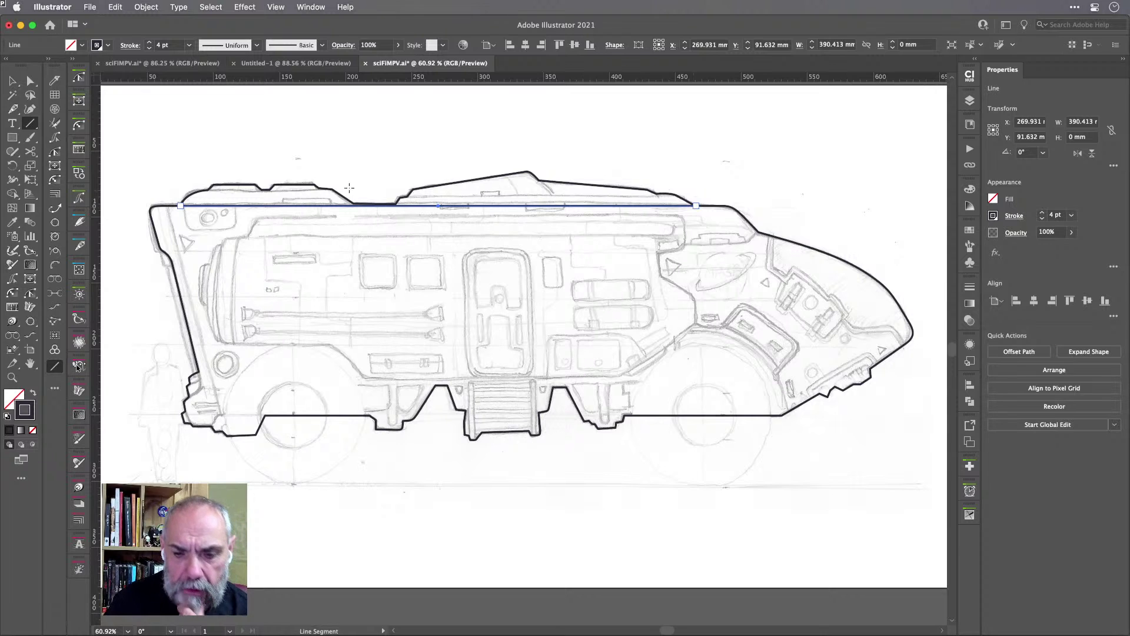
# Vertically top-align the two lower anchor points of the dip between the two raised roof sections.
pyautogui.scroll(5, 349, 187)
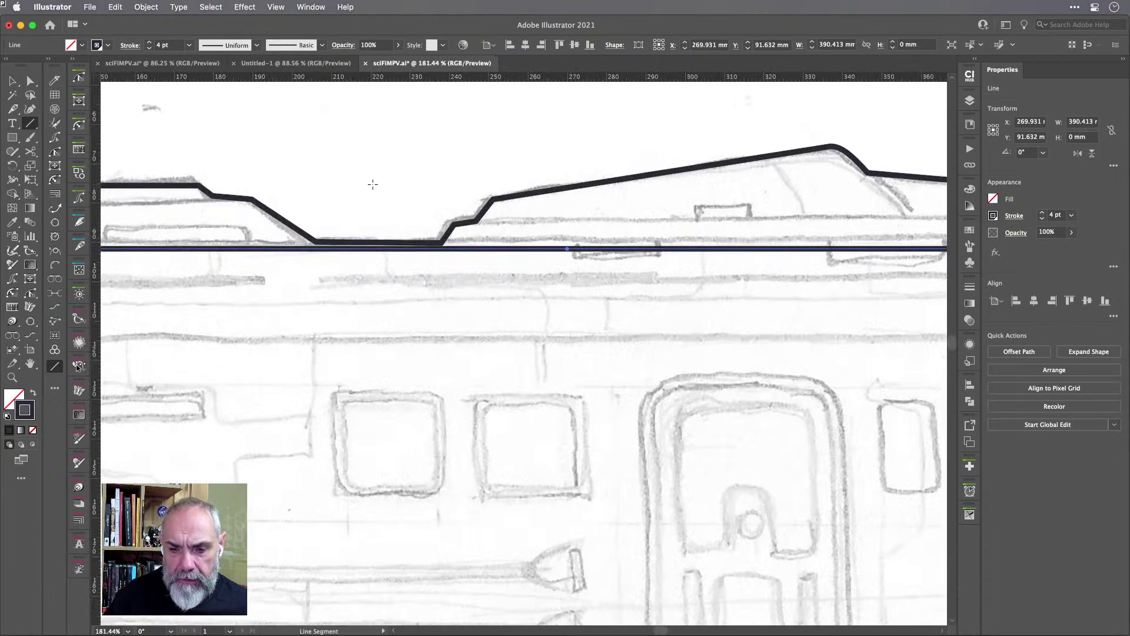
pyautogui.press('a')
pyautogui.click(317, 243)
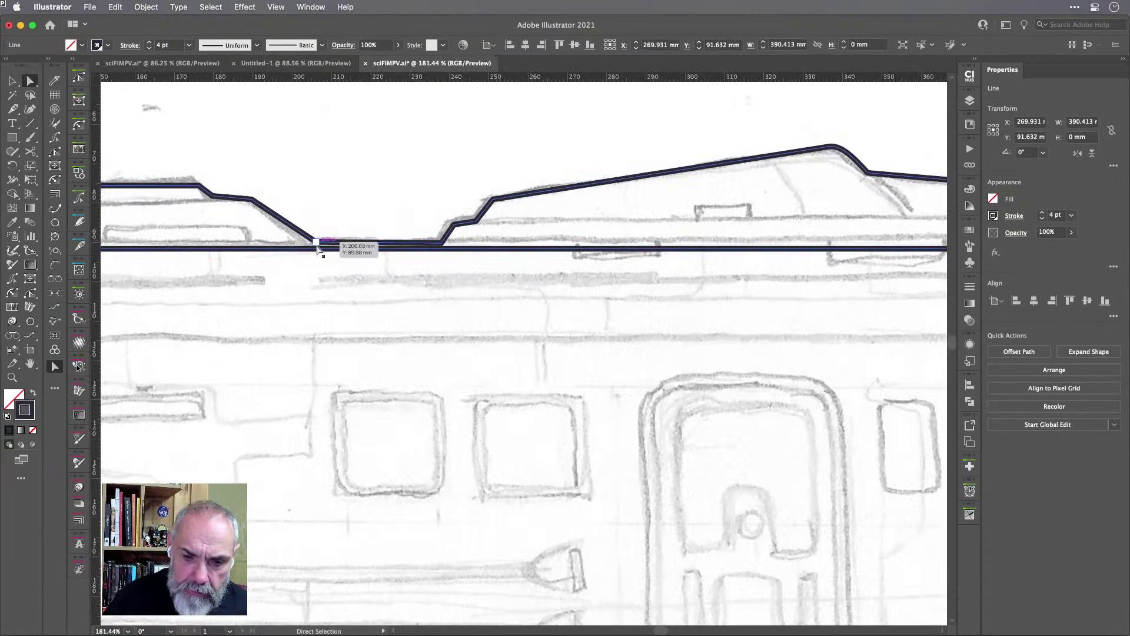
pyautogui.keyDown('shift'); pyautogui.click(441, 242); pyautogui.keyUp('shift')
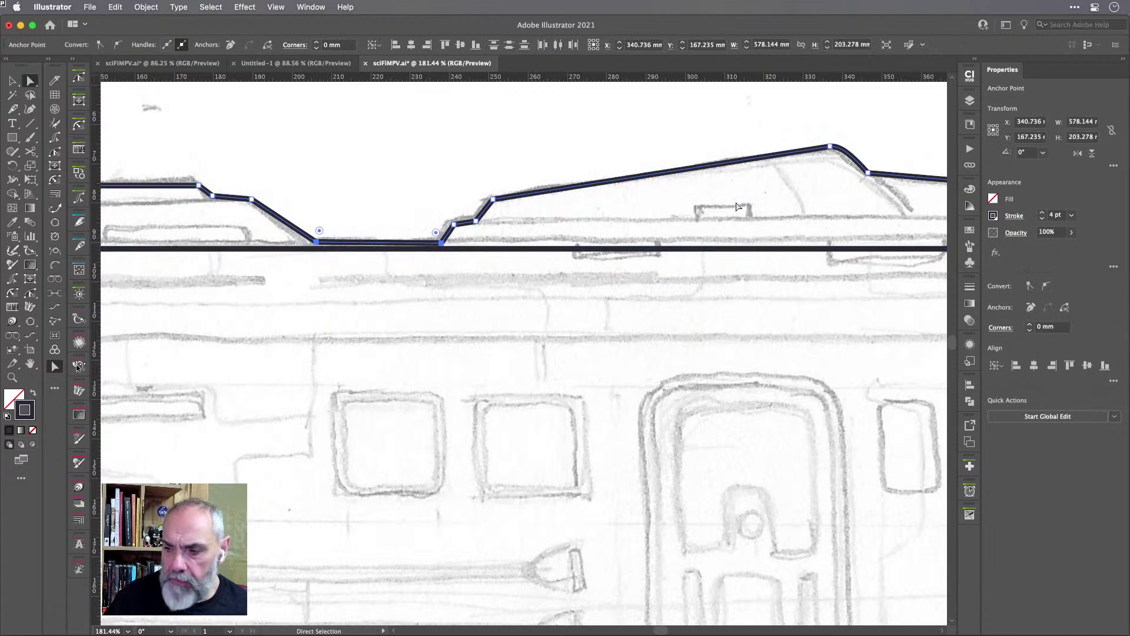
pyautogui.click(1070, 365)
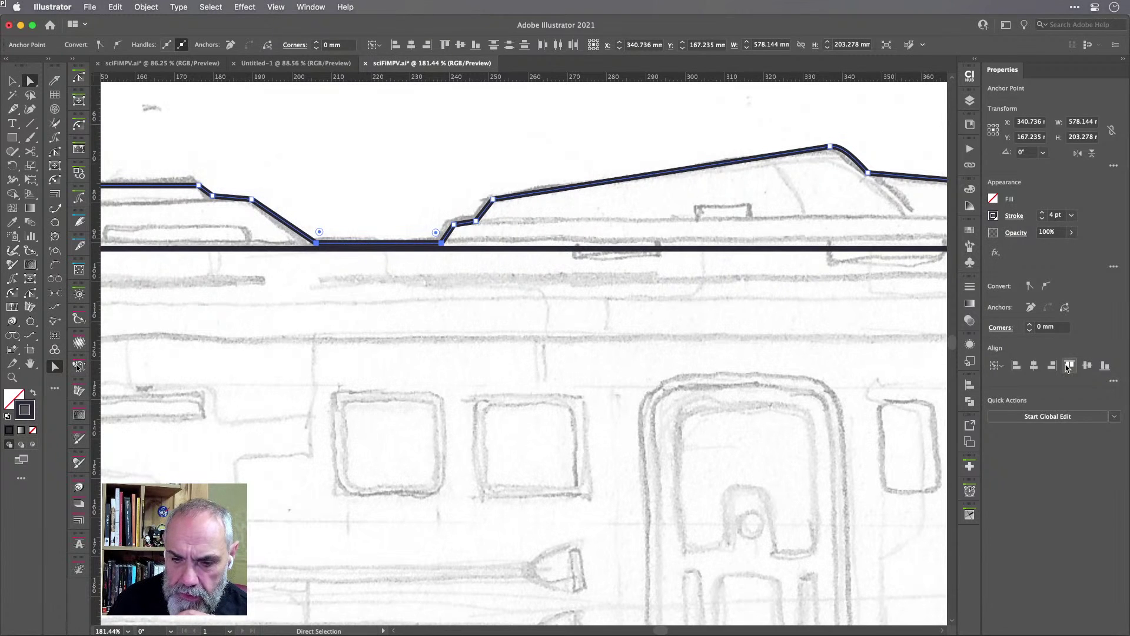
# Nudge the two roof-dip anchor points up seven increments to separate the dip from the horizontal body line, and deselect the outline.
pyautogui.press('Up')
pyautogui.press('Up')
pyautogui.press('Up')
pyautogui.press('Up')
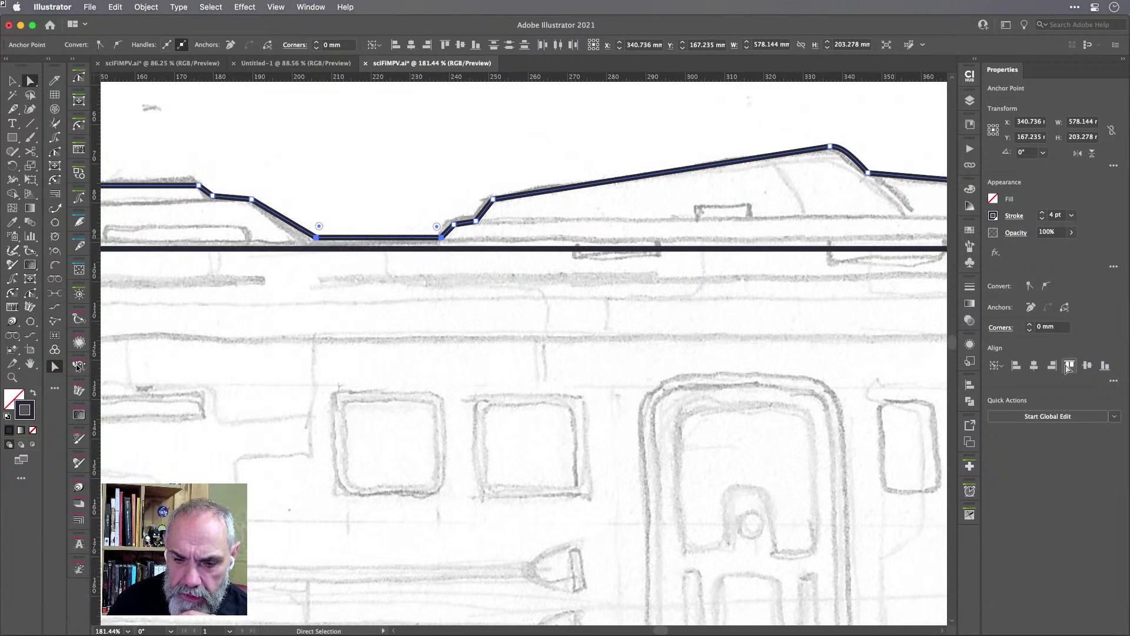
pyautogui.press('Up')
pyautogui.press('Up')
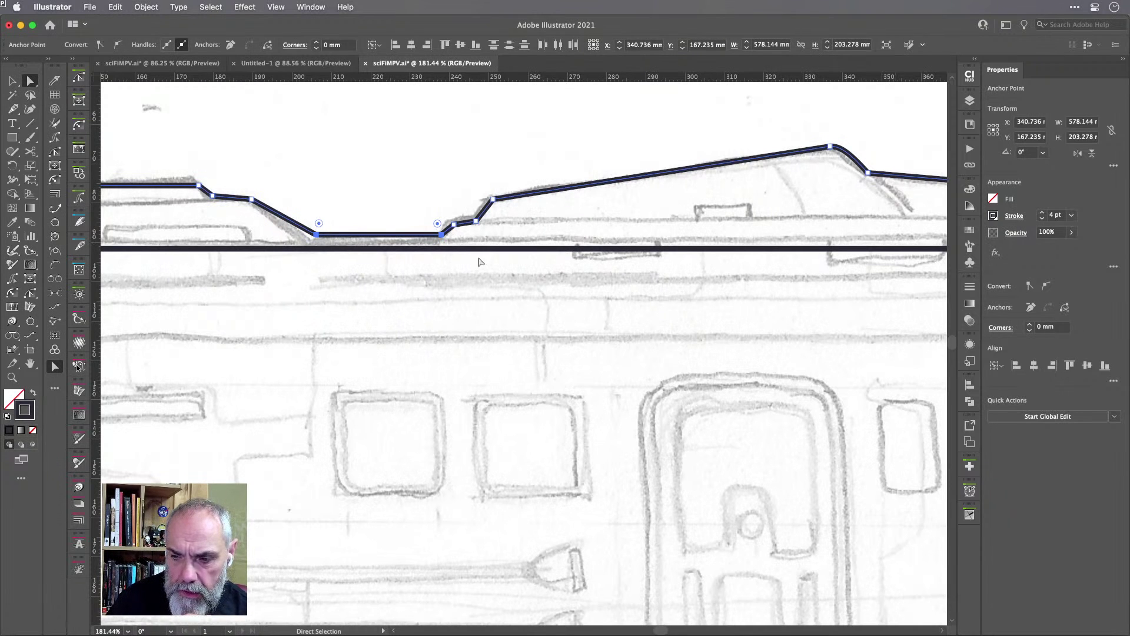
pyautogui.press('Up')
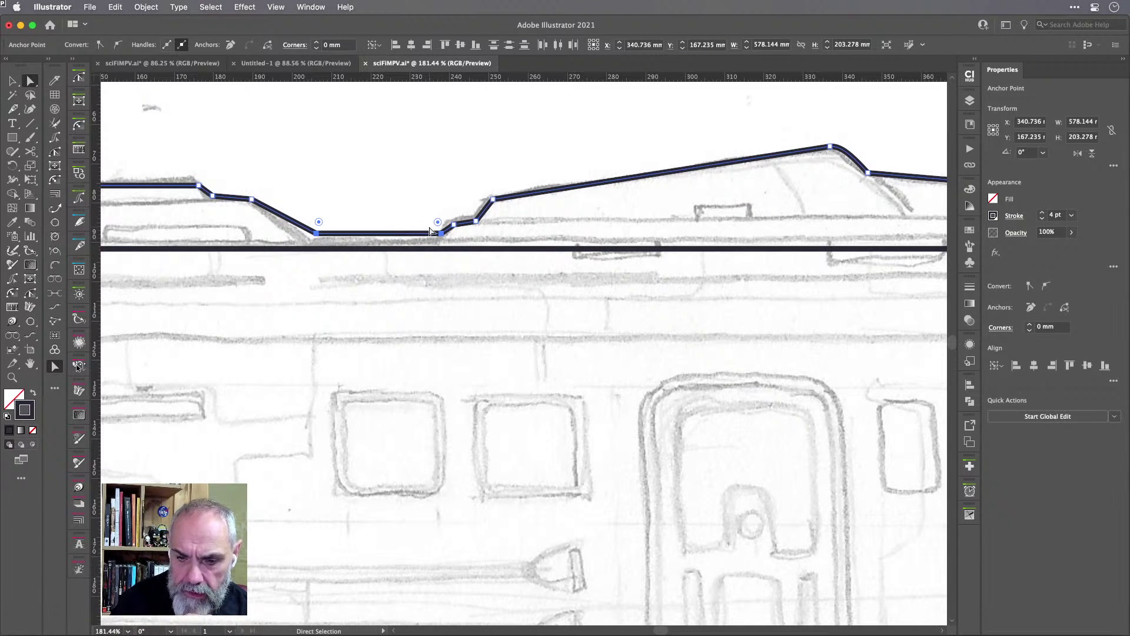
pyautogui.scroll(-8, 608, 235)
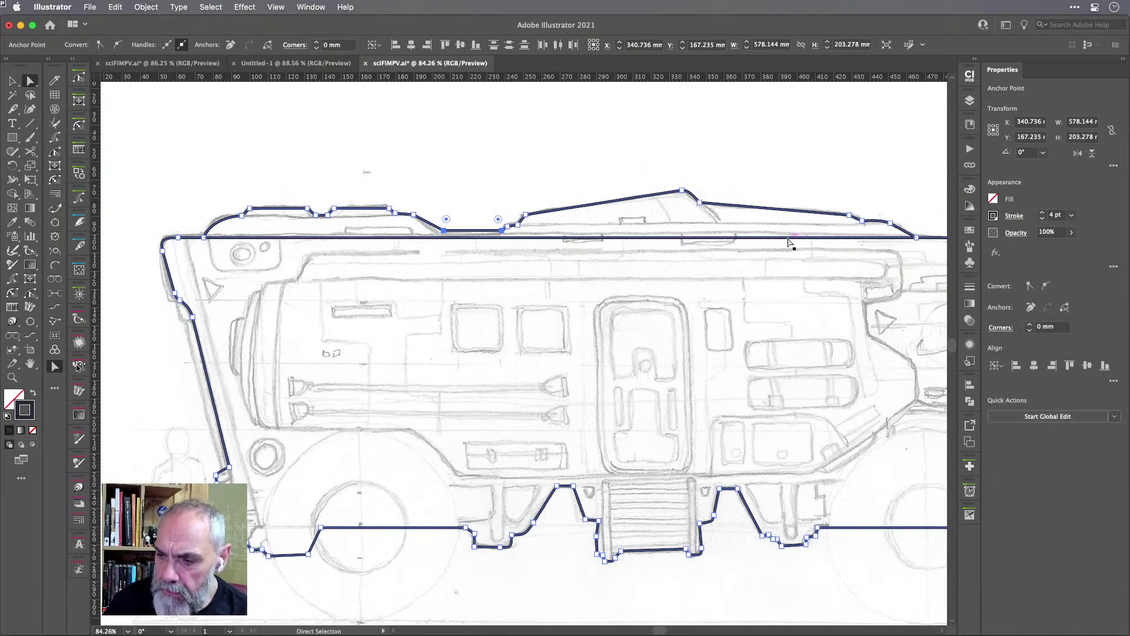
pyautogui.click(173, 165)
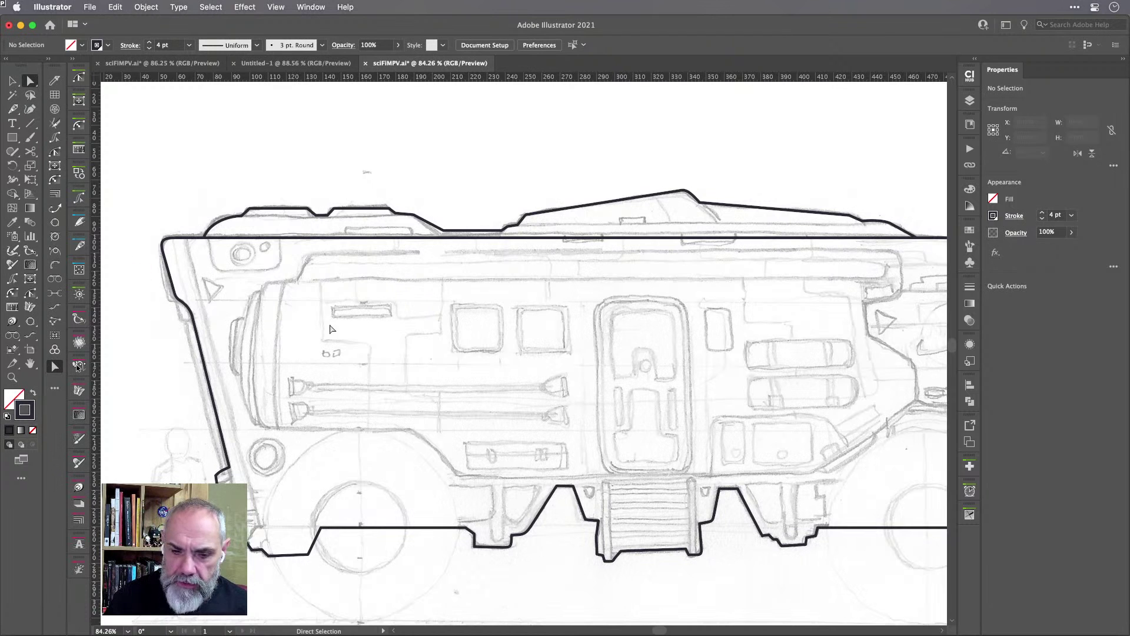
# Draw a rectangle about 328 × 27 mm over the long sketched side panel just below the horizontal body line.
pyautogui.hscroll(3, 383, 336)
pyautogui.scroll(-1, 383, 336)
pyautogui.scroll(-2, 384, 339)
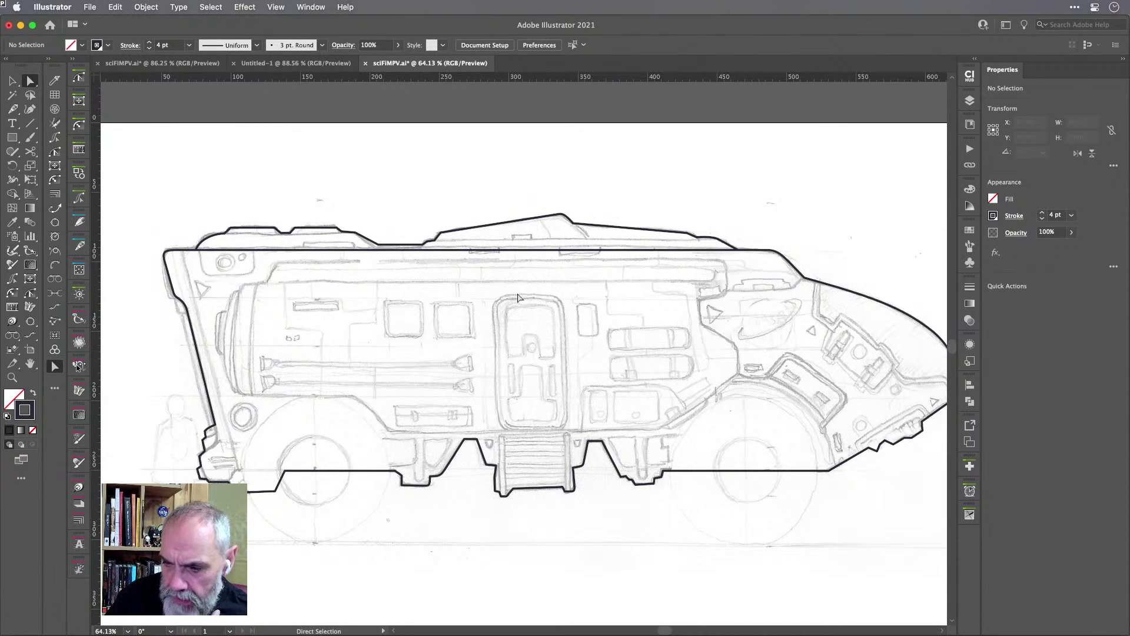
pyautogui.press('m')
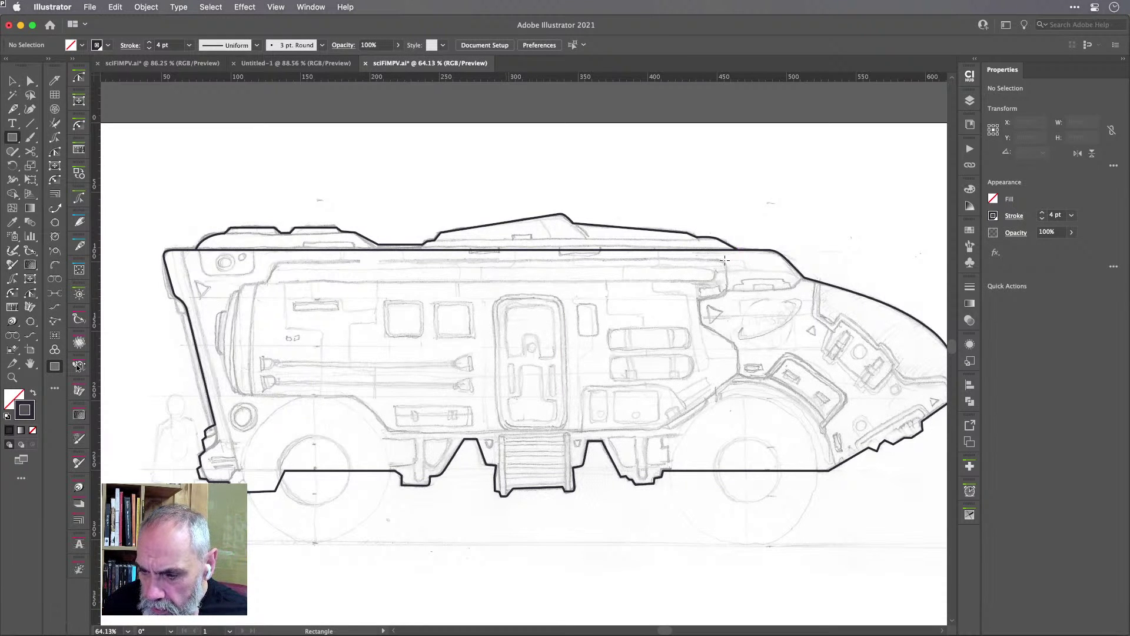
pyautogui.moveTo(725, 260)
pyautogui.mouseDown()
pyautogui.moveTo(703, 291)
pyautogui.moveTo(254, 287)
pyautogui.moveTo(268, 297)
pyautogui.mouseUp()
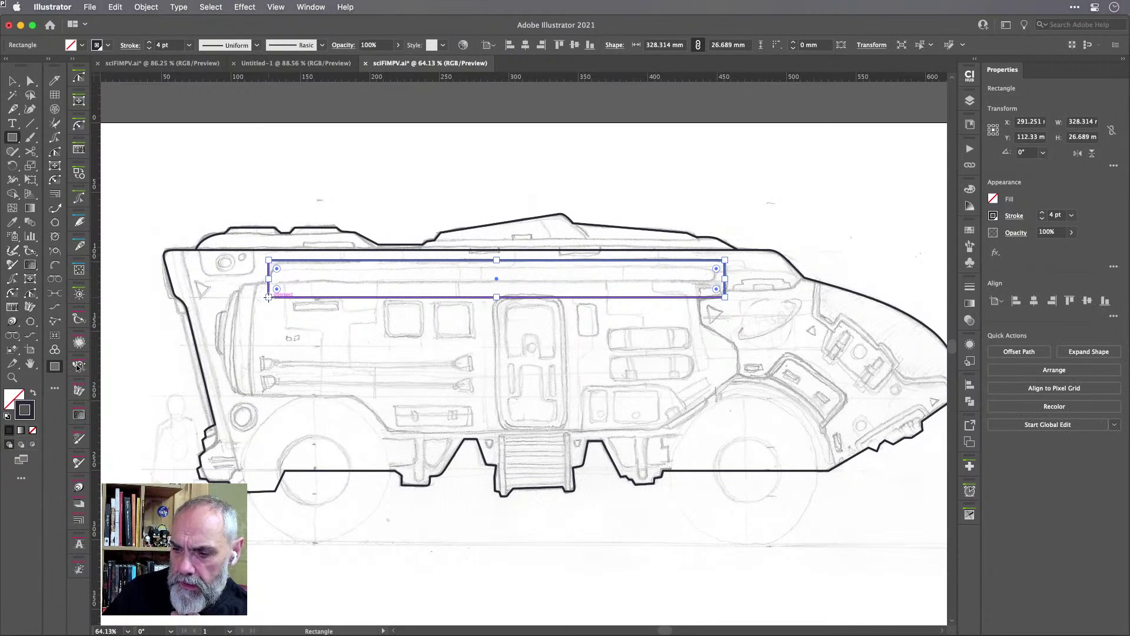
# Try rounding the rectangle's upper front corner with the Dynamic Corners tool, using True Radius at about 8.6 mm.
pyautogui.press('a')
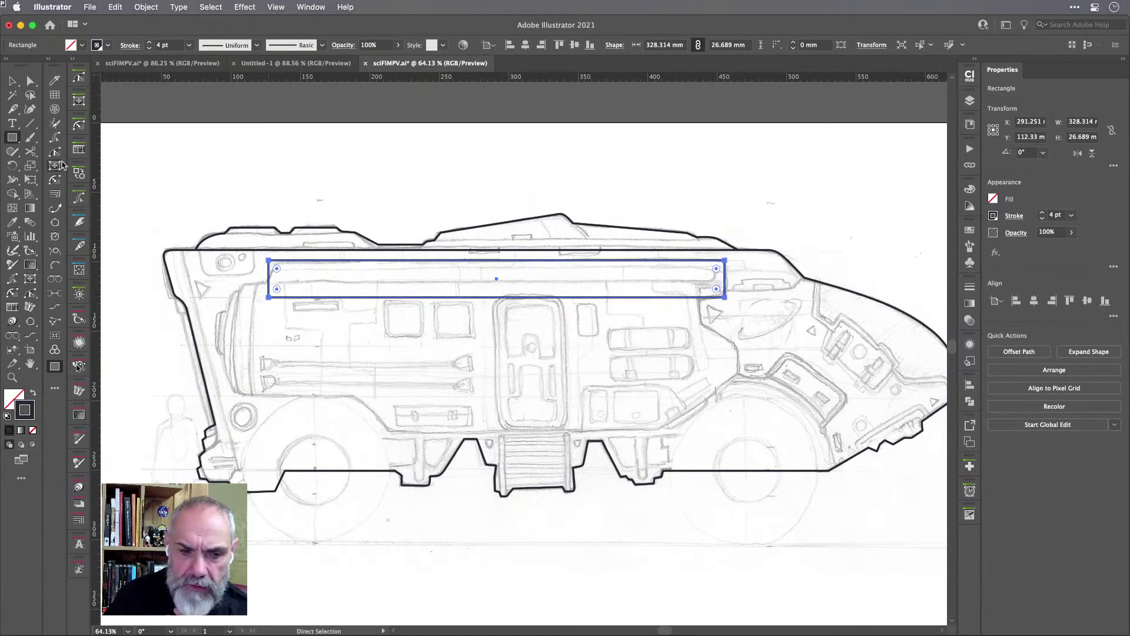
pyautogui.doubleClick(79, 126)
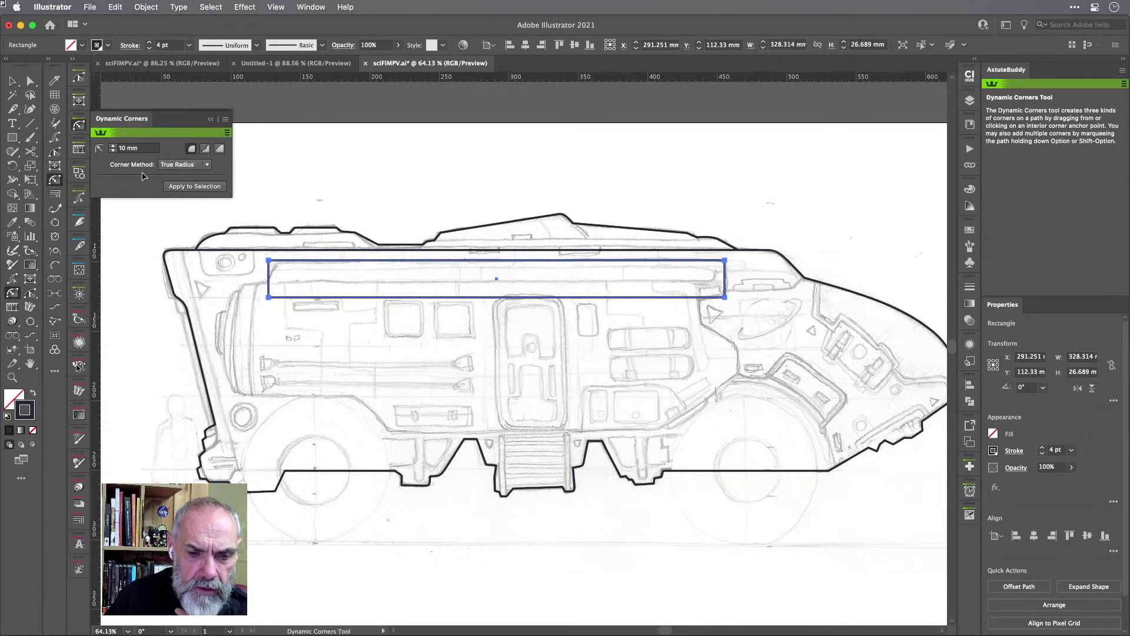
pyautogui.scroll(5, 745, 252)
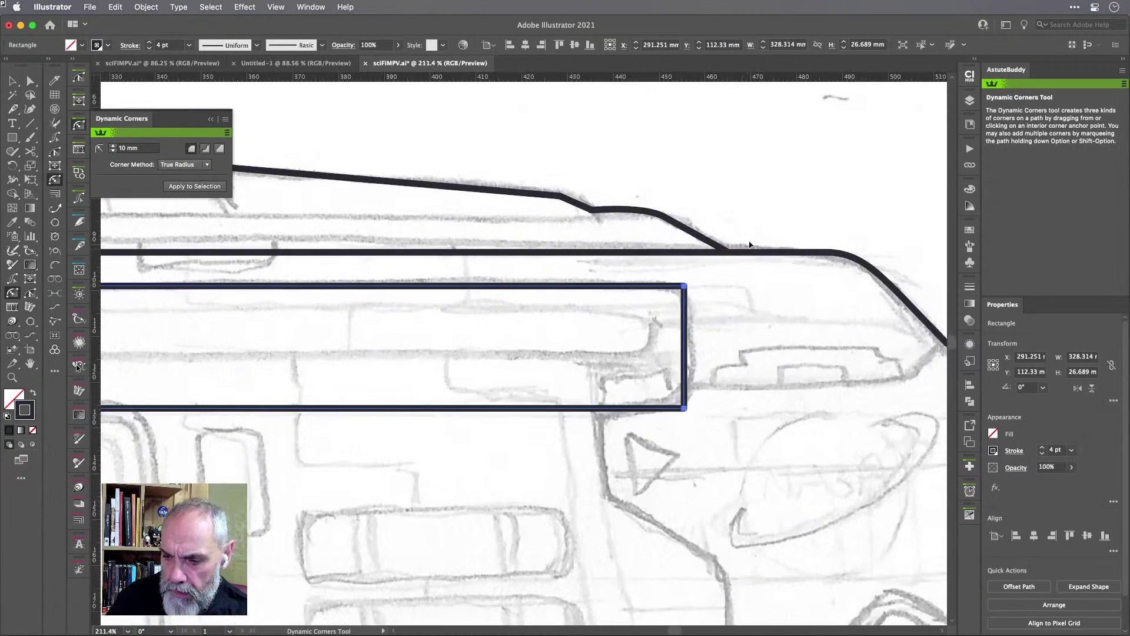
pyautogui.moveTo(664, 297); pyautogui.dragTo(579, 304)
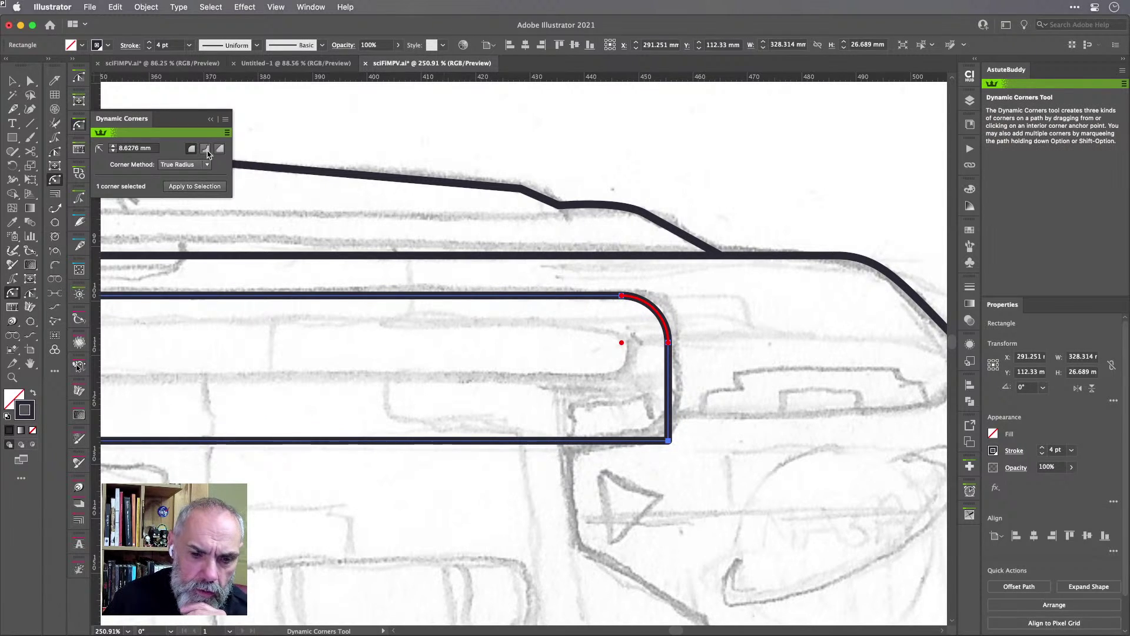
# Compare the Standard and True Radius corner methods on the upper front corner, and set it to Squircular.
pyautogui.click(208, 166)
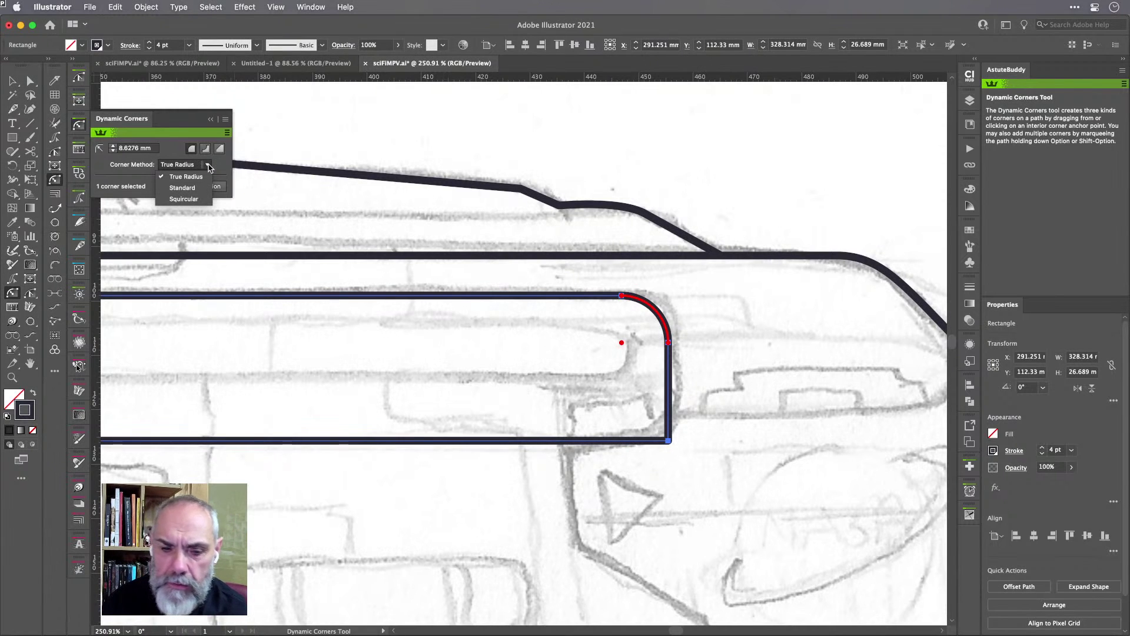
pyautogui.click(205, 188)
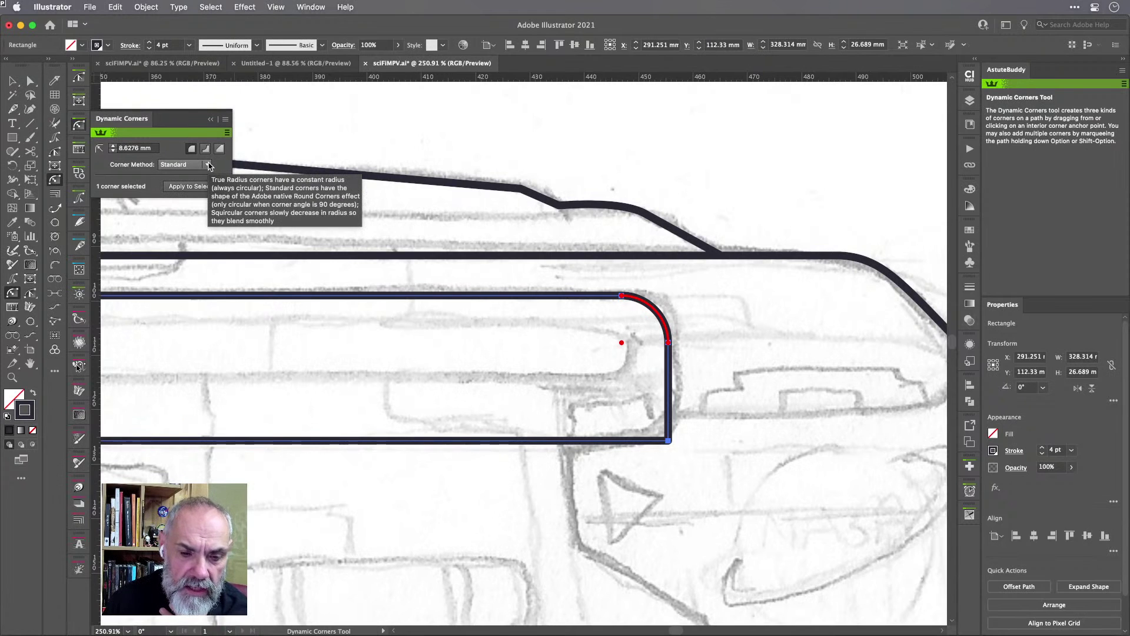
pyautogui.click(209, 165)
pyautogui.click(202, 178)
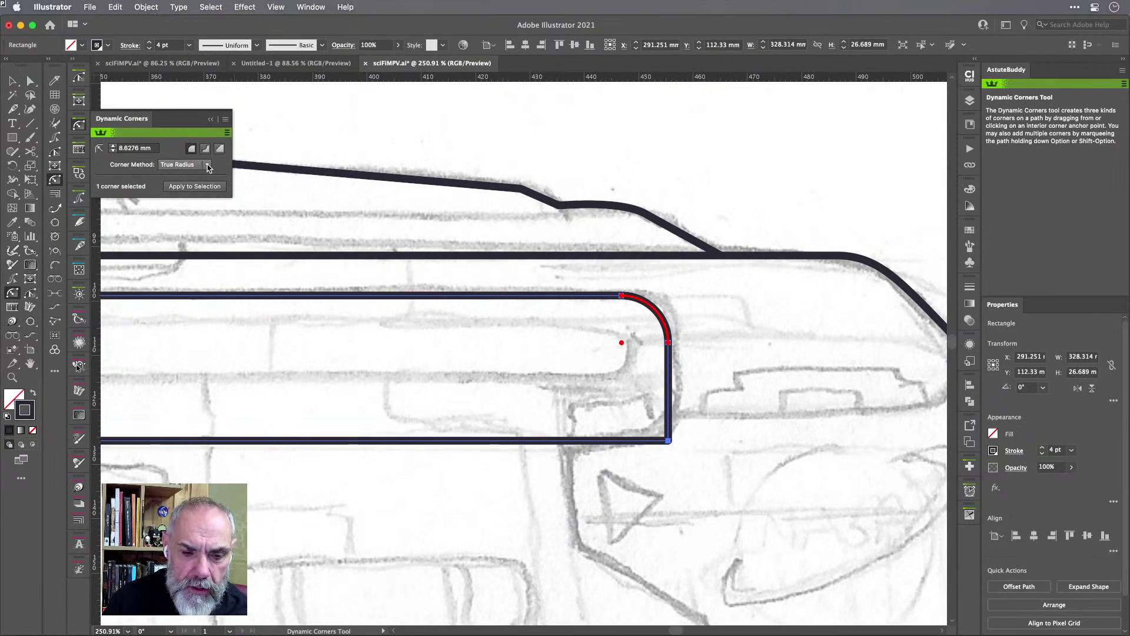
pyautogui.click(207, 166)
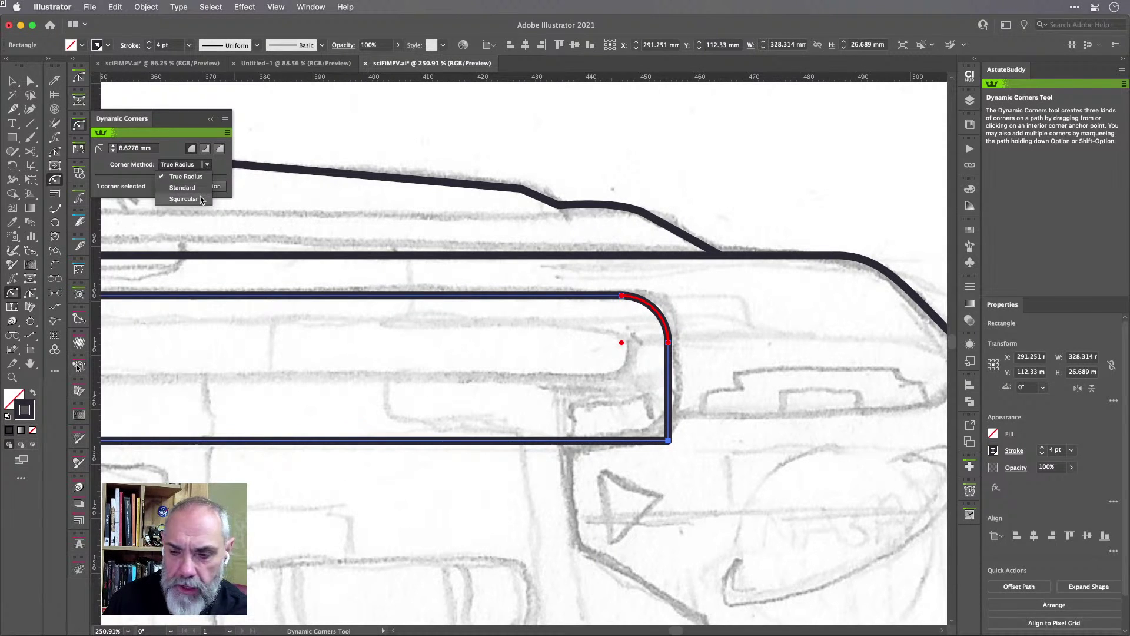
pyautogui.click(185, 199)
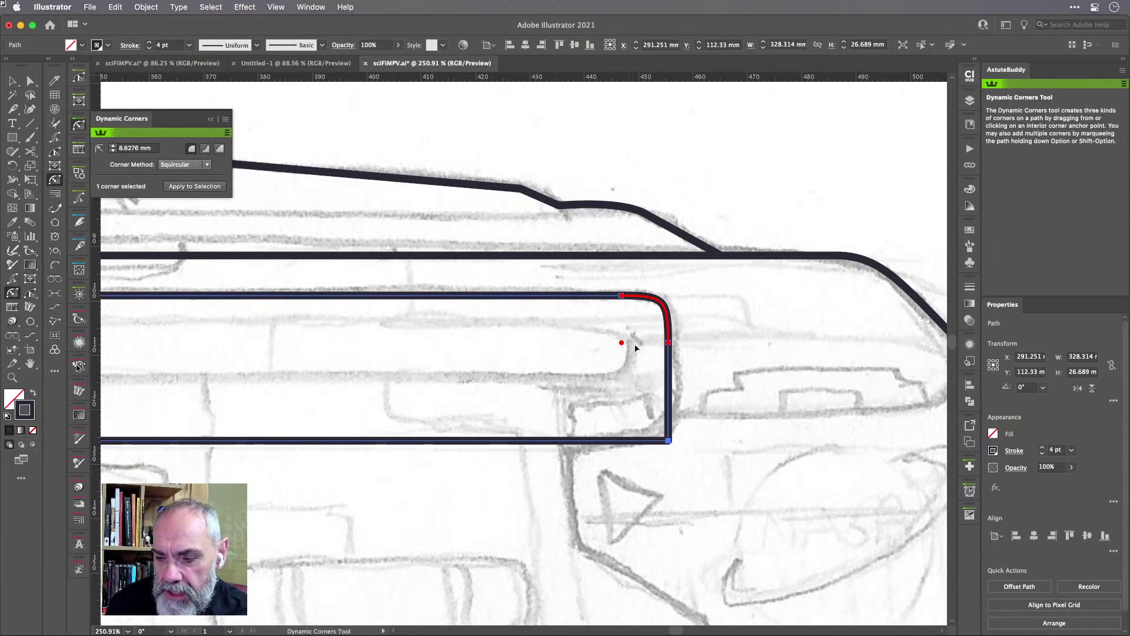
# Enlarge the squircular upper front corner to about 10.4 mm and round the lower front corner to about 11.2 mm.
pyautogui.moveTo(624, 343); pyautogui.dragTo(612, 353)
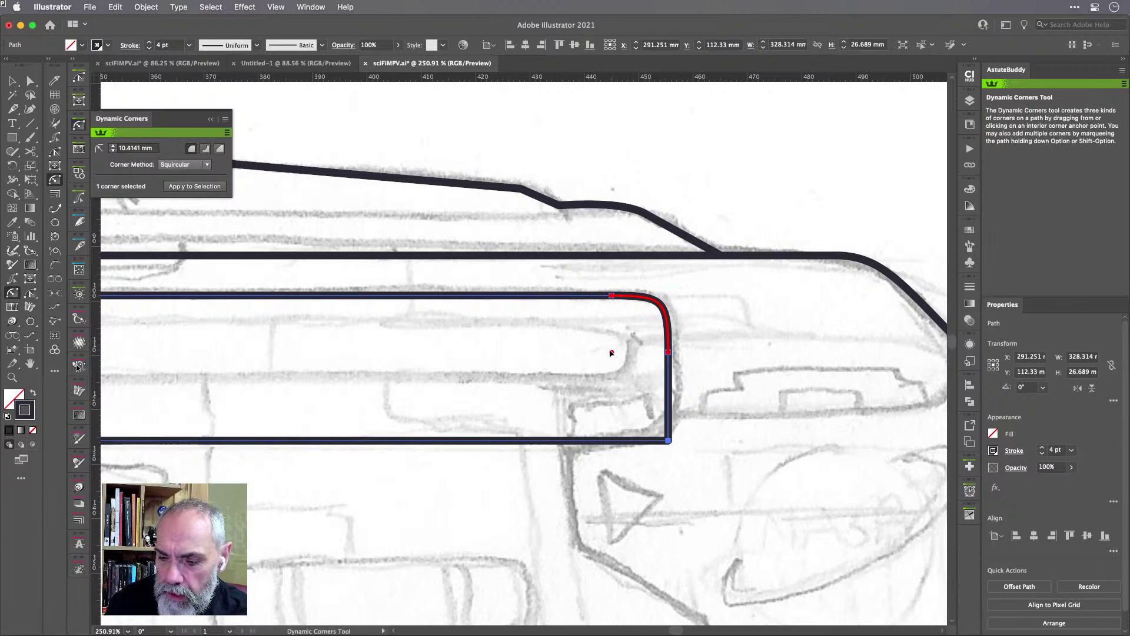
pyautogui.click(668, 440)
pyautogui.hscroll(-3, 620, 422)
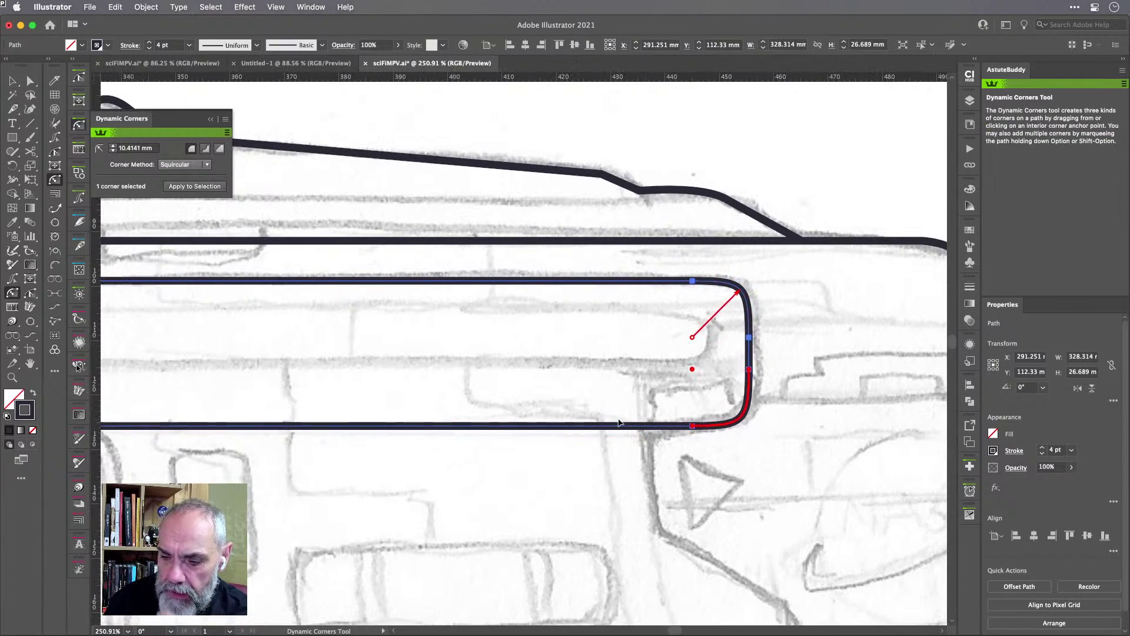
pyautogui.moveTo(692, 369); pyautogui.dragTo(687, 369)
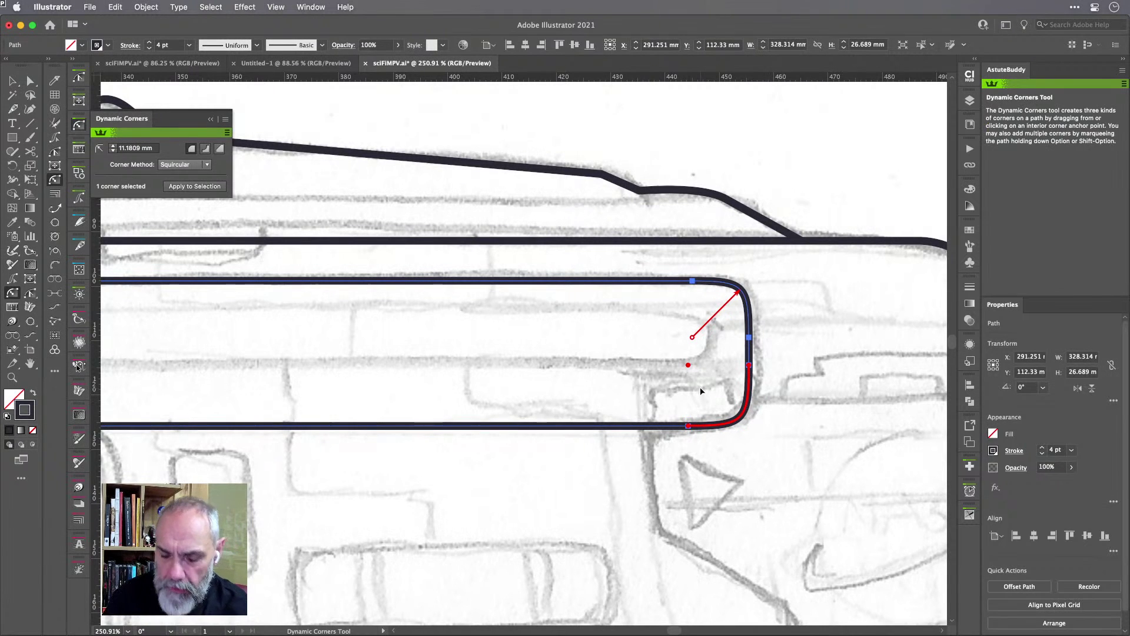
# Undo the corner rounding back to the plain square-cornered rectangle, restoring the rectangle itself if one undo too many removes it.
pyautogui.press('super+z')
pyautogui.press('super+z')
pyautogui.press('super+z')
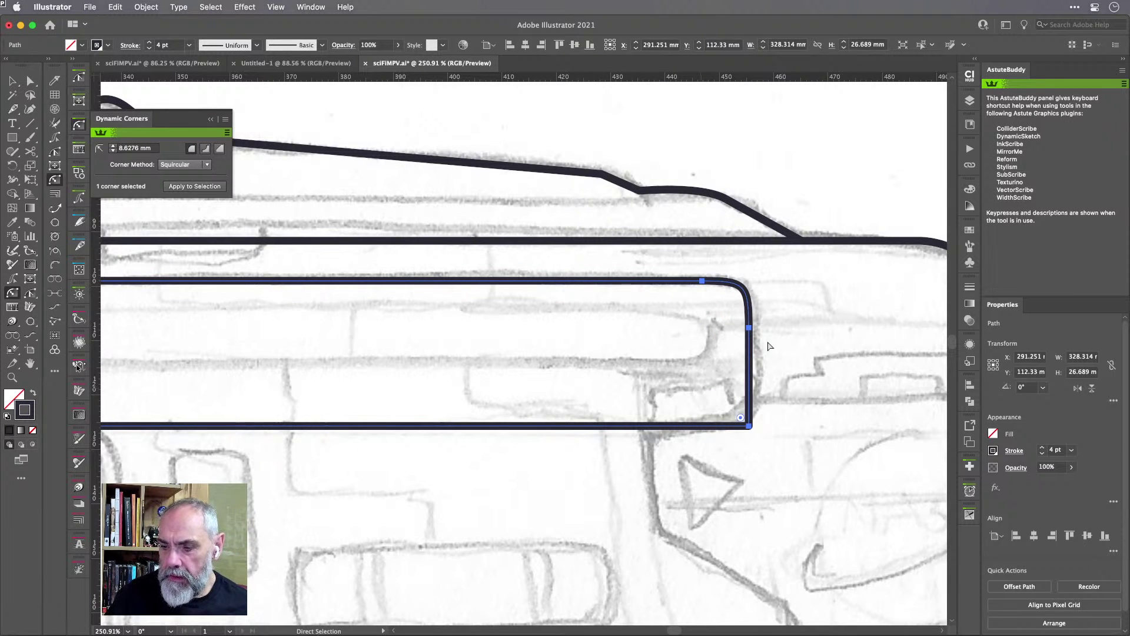
pyautogui.press('super+z')
pyautogui.press('super+z')
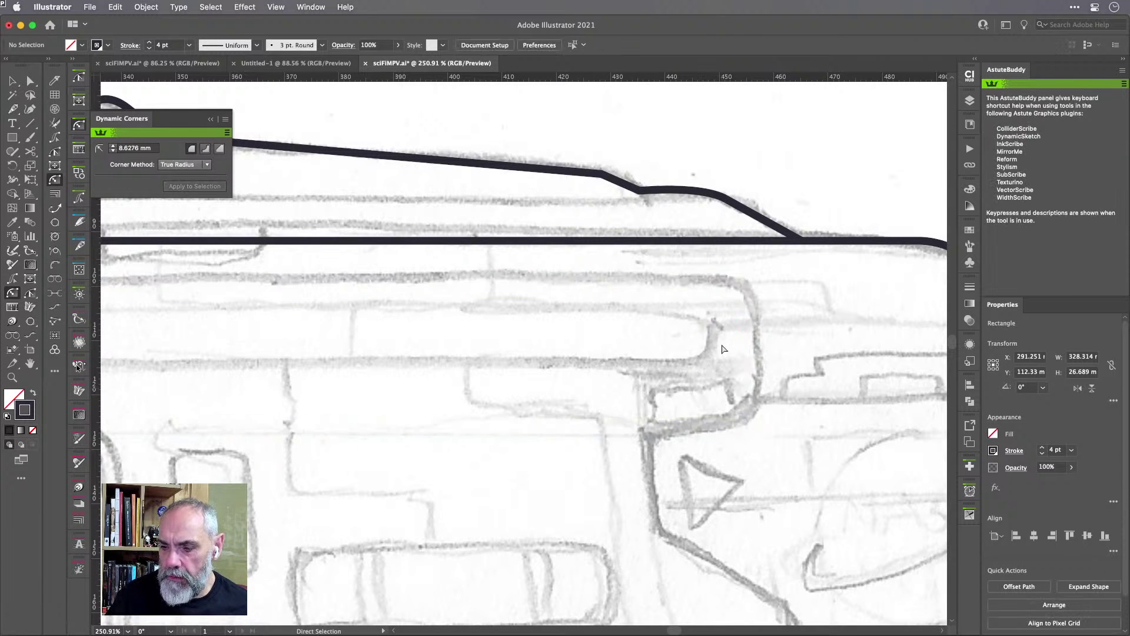
pyautogui.press('super+shift+z')
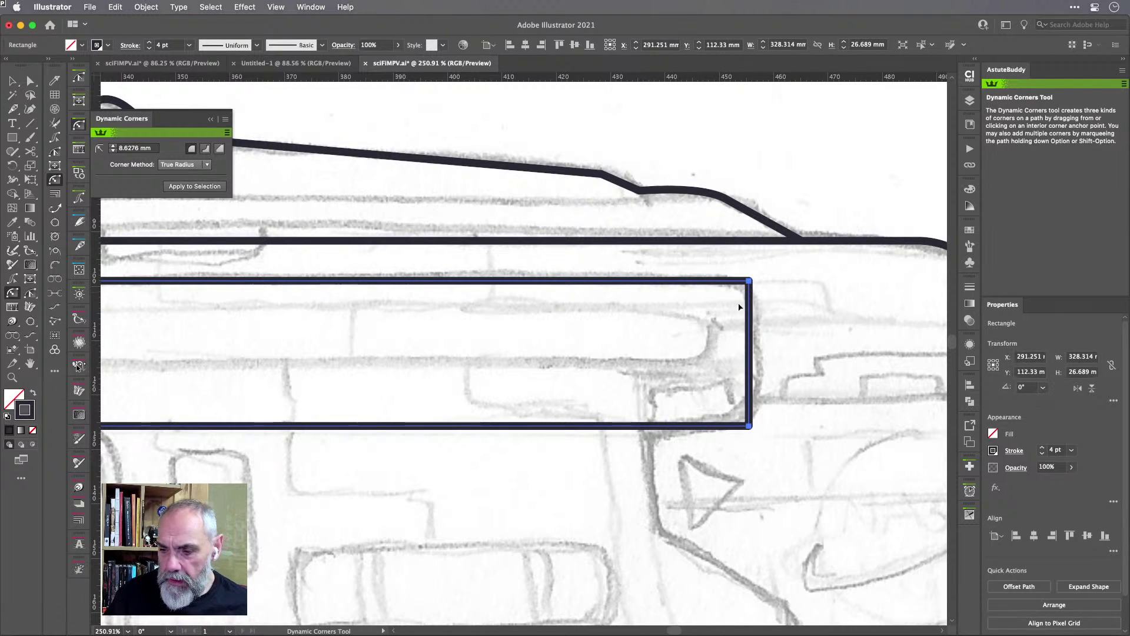
# Nudge the panel rectangle's upper front anchor point nine increments toward the rear to slant the front edge.
pyautogui.press('a')
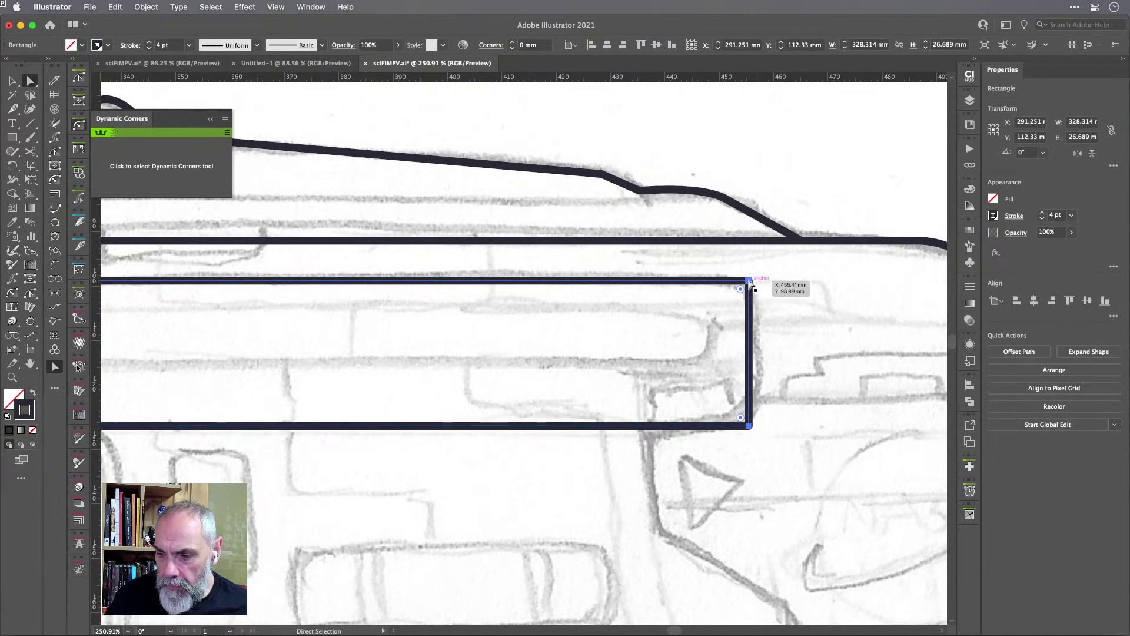
pyautogui.click(750, 281)
pyautogui.press('Left')
pyautogui.press('Left')
pyautogui.press('Left')
pyautogui.press('Left')
pyautogui.press('Left')
pyautogui.press('Left')
pyautogui.press('Left')
pyautogui.press('Left')
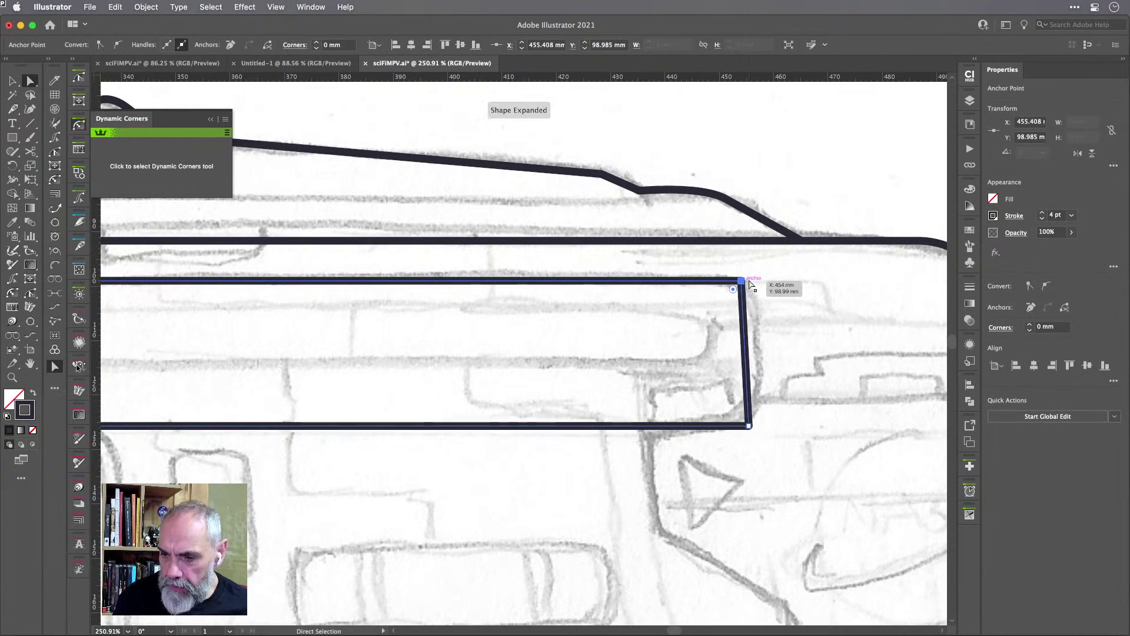
pyautogui.press('Left')
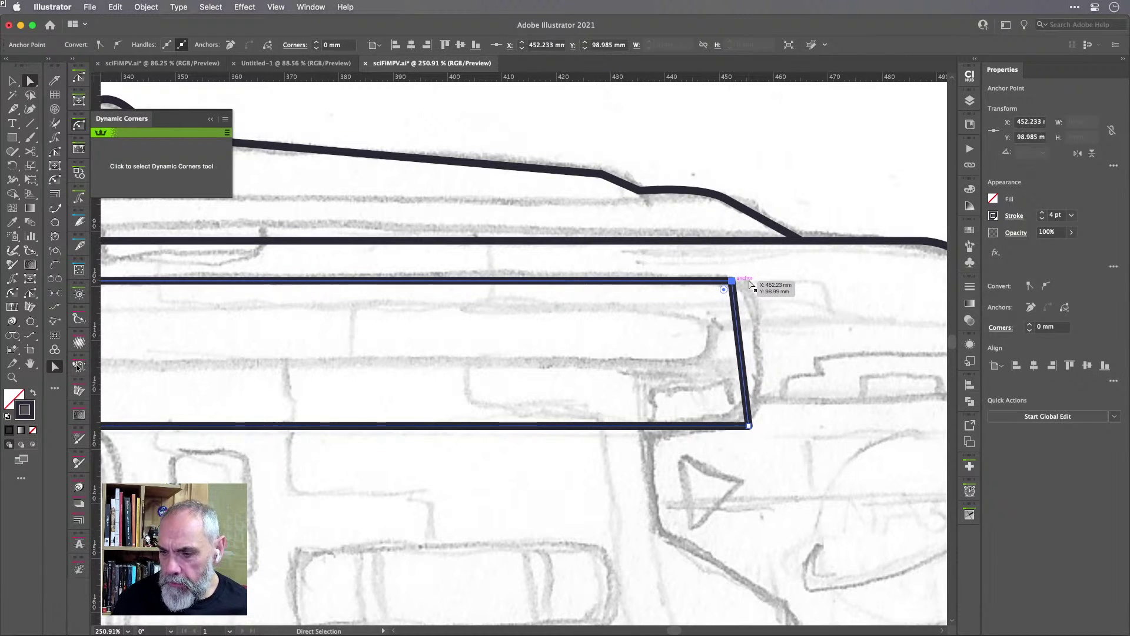
# Nudge the panel's lower front anchor point five increments forward to steepen the slant of its front edge.
pyautogui.click(749, 426)
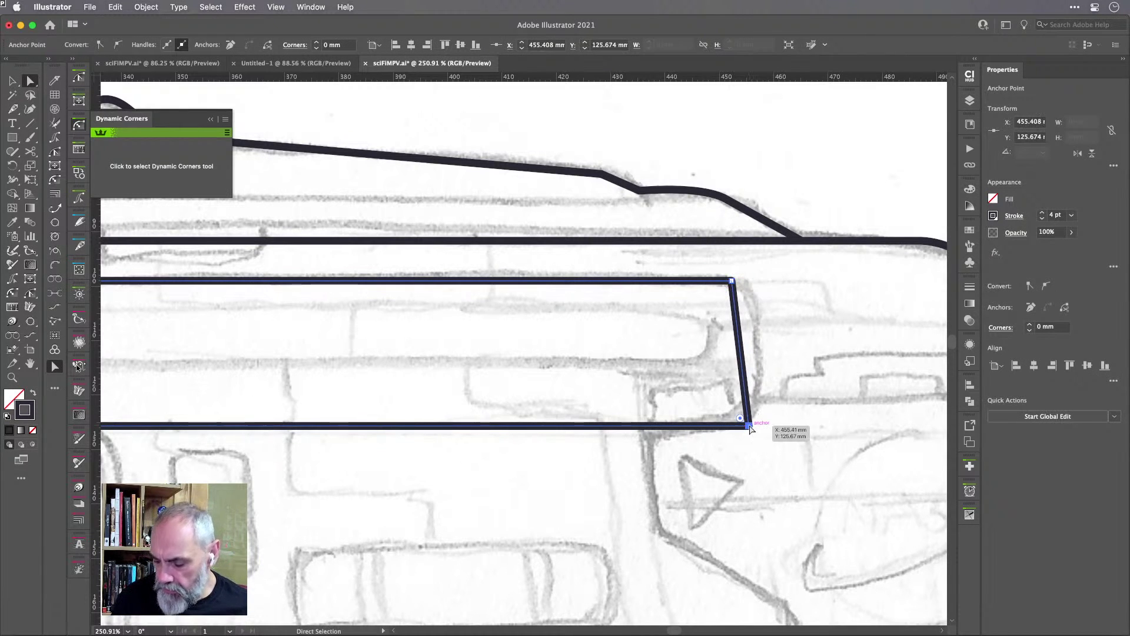
pyautogui.press('Right')
pyautogui.press('Right')
pyautogui.press('Right')
pyautogui.press('Right')
pyautogui.press('Right')
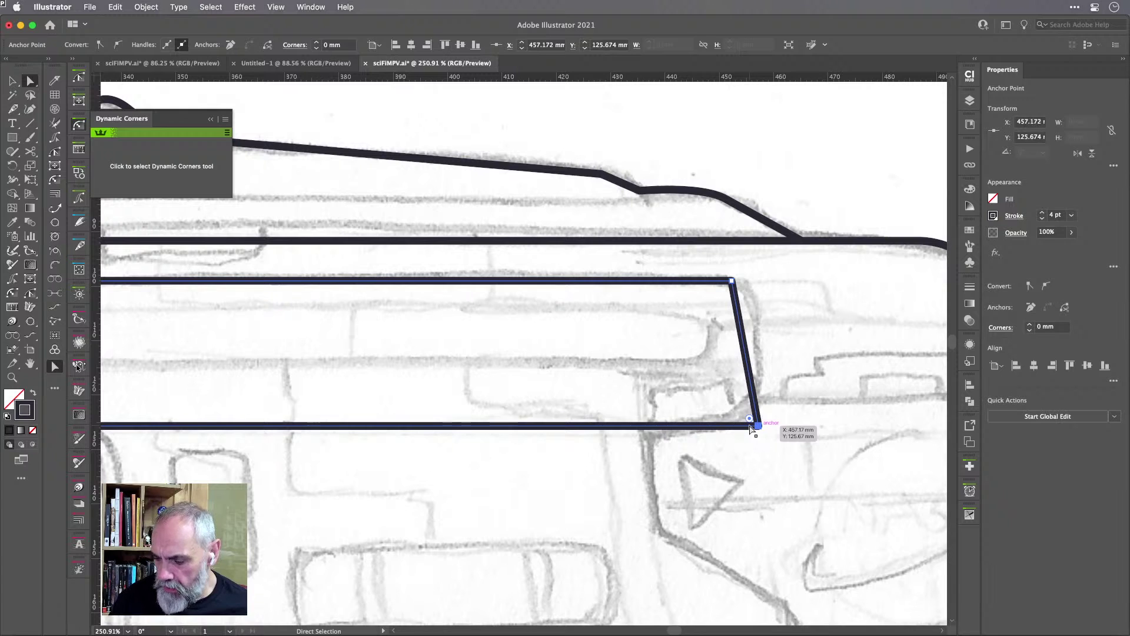
# Move both front anchor points of the panel forward together until the panel is 332.9 mm wide.
pyautogui.keyDown('shift'); pyautogui.click(730, 282); pyautogui.keyUp('shift')
pyautogui.press('Right')
pyautogui.press('Right')
pyautogui.press('Right')
pyautogui.press('Right')
pyautogui.press('Right')
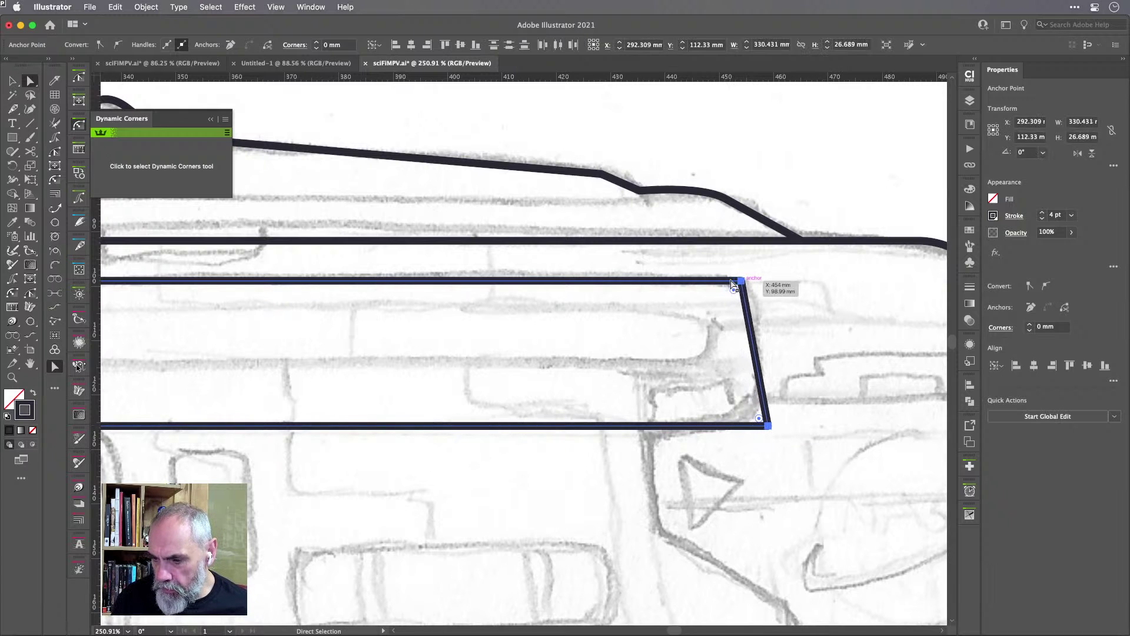
pyautogui.press('Right')
pyautogui.press('Right')
pyautogui.press('Right')
pyautogui.press('Right')
pyautogui.press('Right')
pyautogui.press('Right')
pyautogui.press('Right')
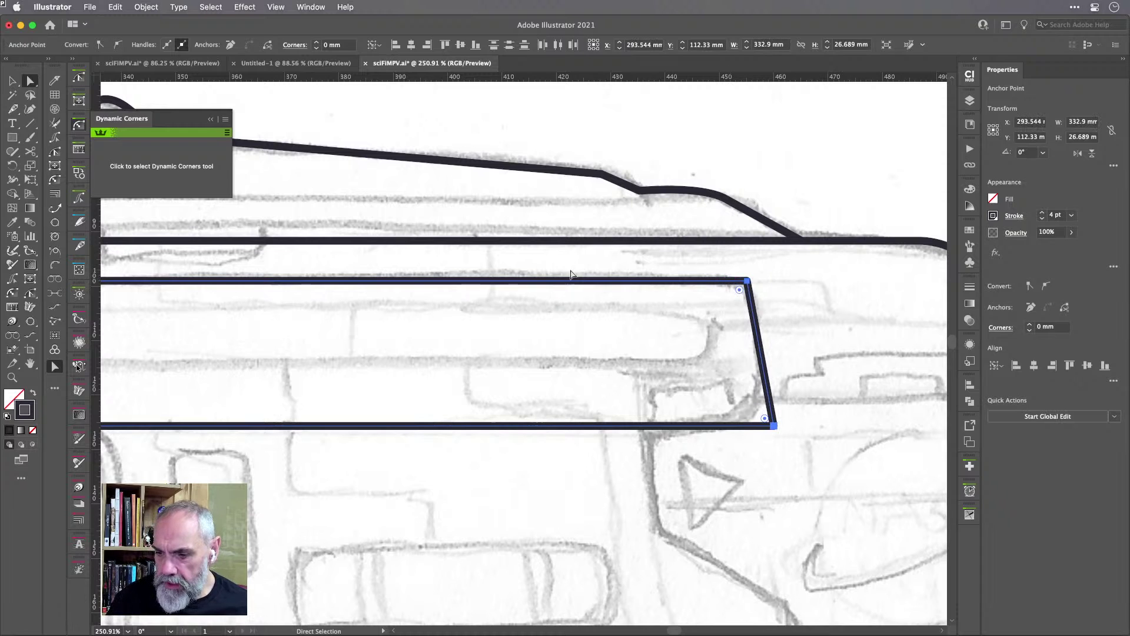
# Round the panel's front corners with the Squircular method, the upper to about 12.7 mm and the lower to about 13.8 mm.
pyautogui.click(163, 163)
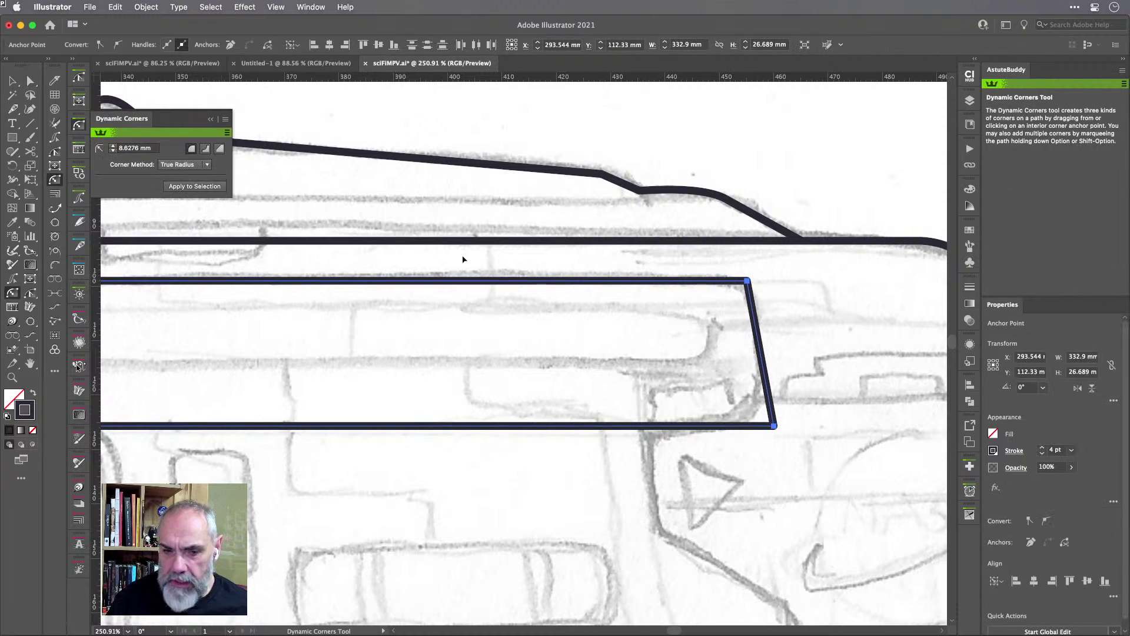
pyautogui.click(207, 165)
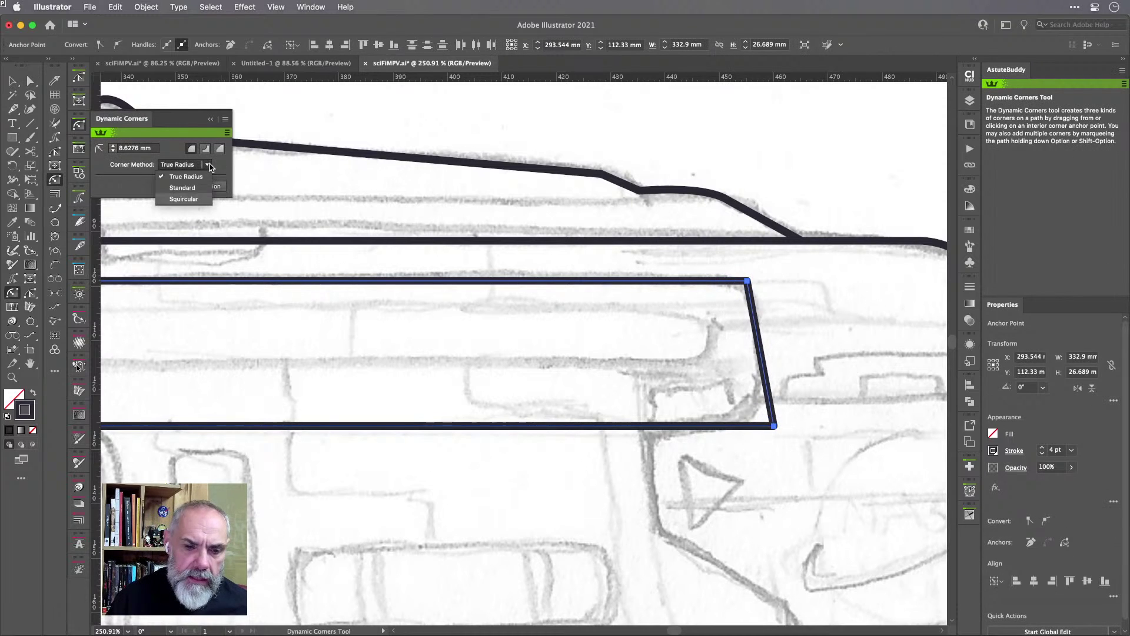
pyautogui.click(194, 199)
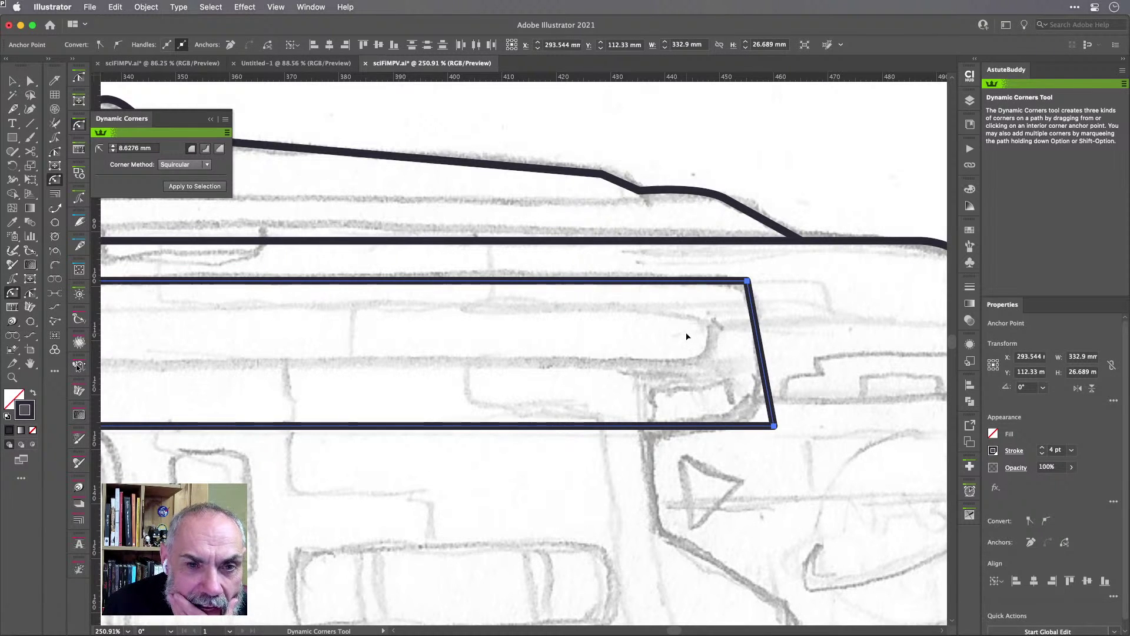
pyautogui.moveTo(747, 281); pyautogui.dragTo(625, 299)
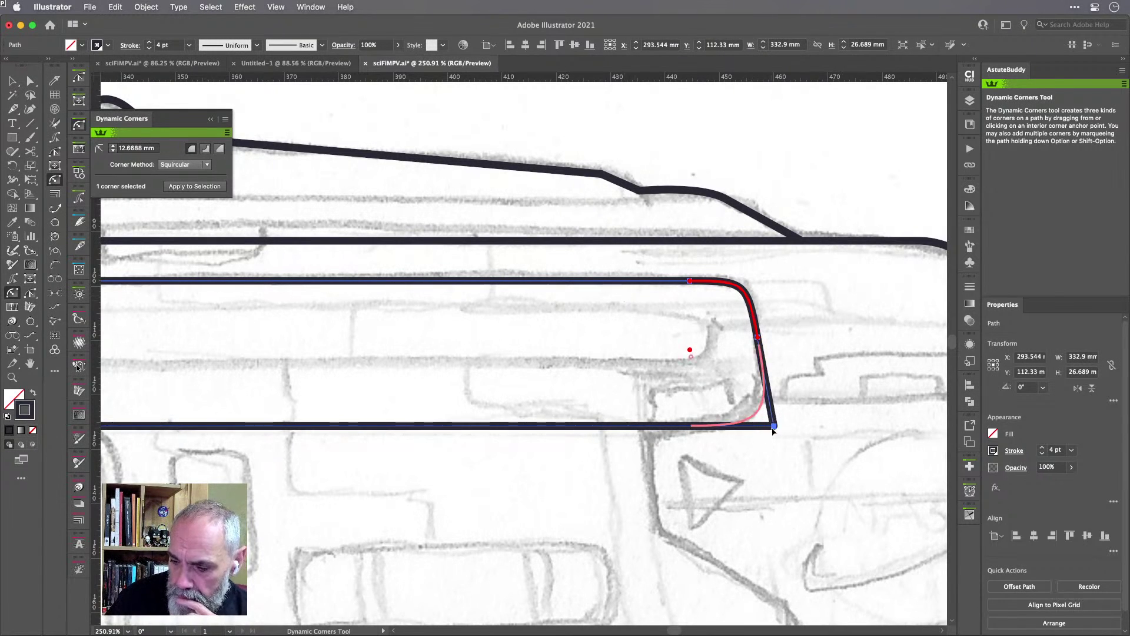
pyautogui.moveTo(774, 423); pyautogui.dragTo(618, 390)
# Nudge the panel's upper rear anchor point 15 increments forward, to about X 132.4 mm, to slant the rear edge.
pyautogui.hscroll(-3, 598, 383)
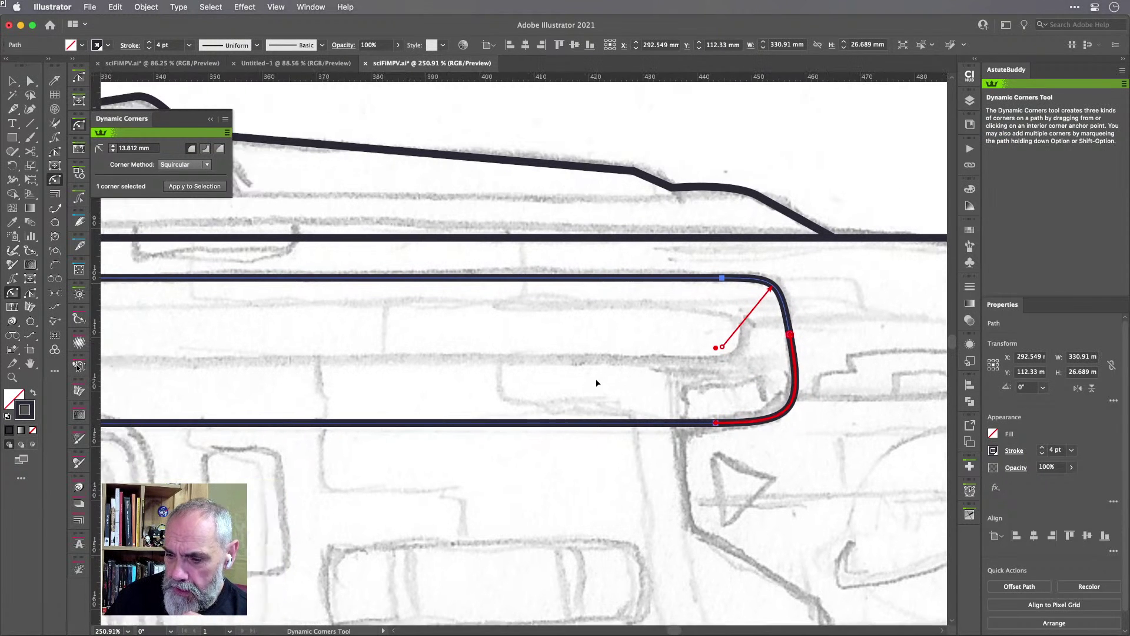
pyautogui.scroll(-5, 597, 383)
pyautogui.hscroll(-3, 597, 383)
pyautogui.hscroll(-3, 596, 383)
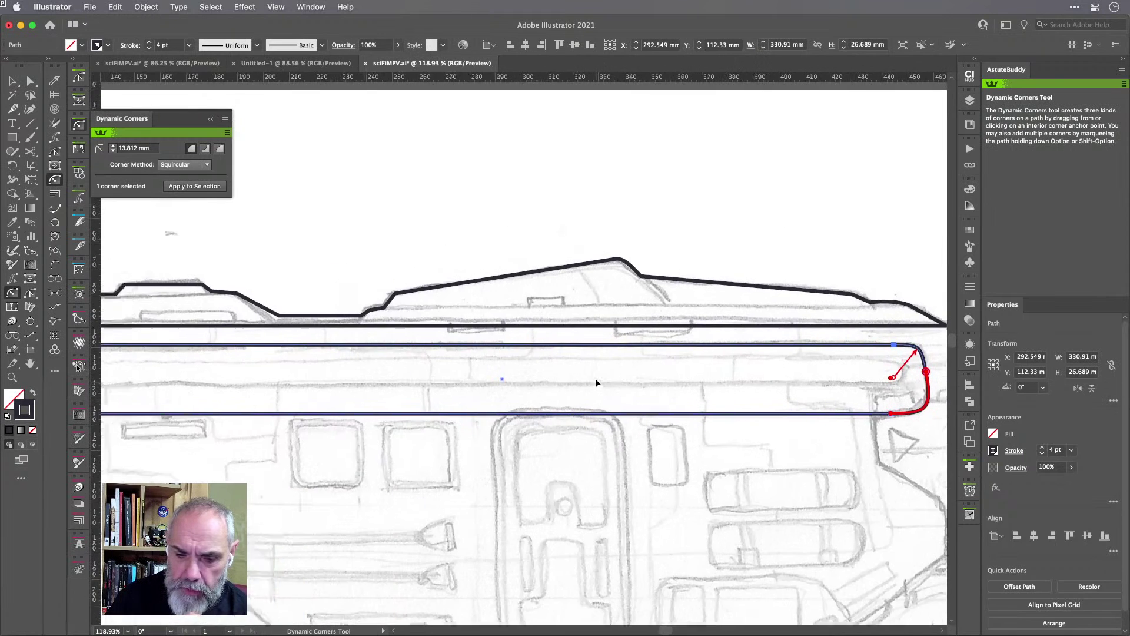
pyautogui.scroll(-3, 597, 383)
pyautogui.hscroll(2, 596, 384)
pyautogui.hscroll(3, 596, 383)
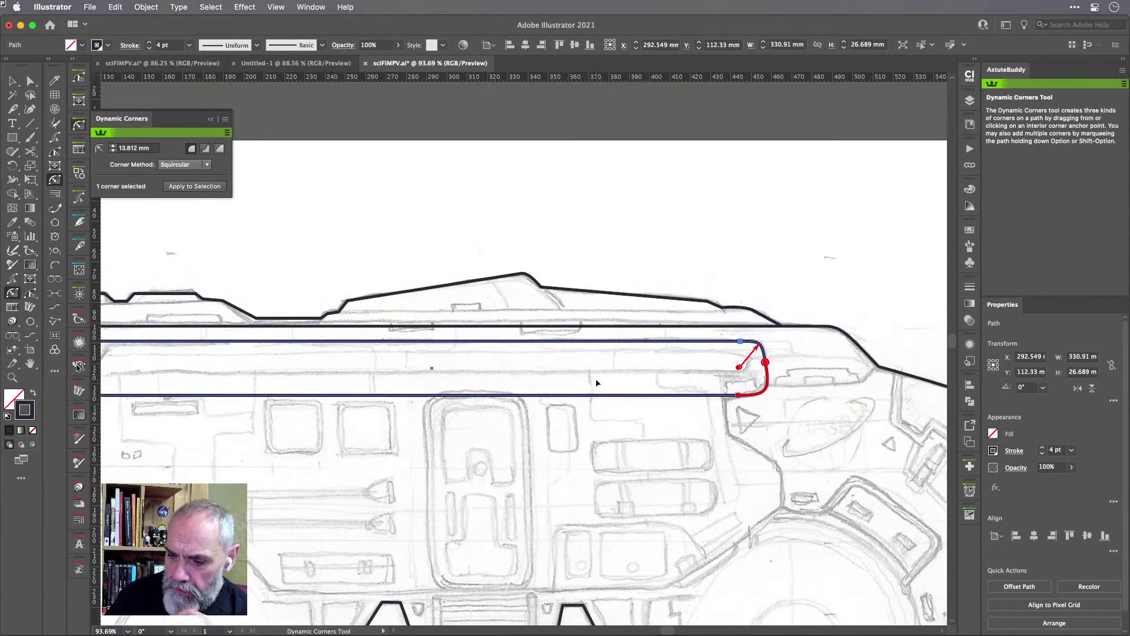
pyautogui.hscroll(-4, 596, 383)
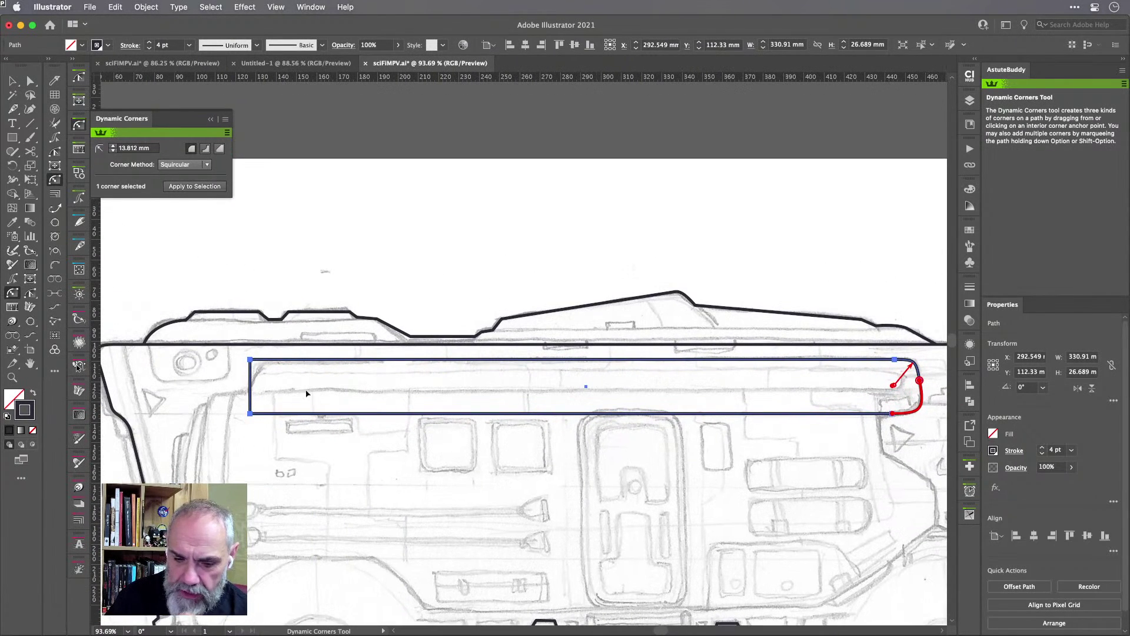
pyautogui.moveTo(252, 360)
pyautogui.mouseDown()
pyautogui.moveTo(318, 378)
pyautogui.moveTo(238, 354)
pyautogui.mouseUp()
pyautogui.press('a')
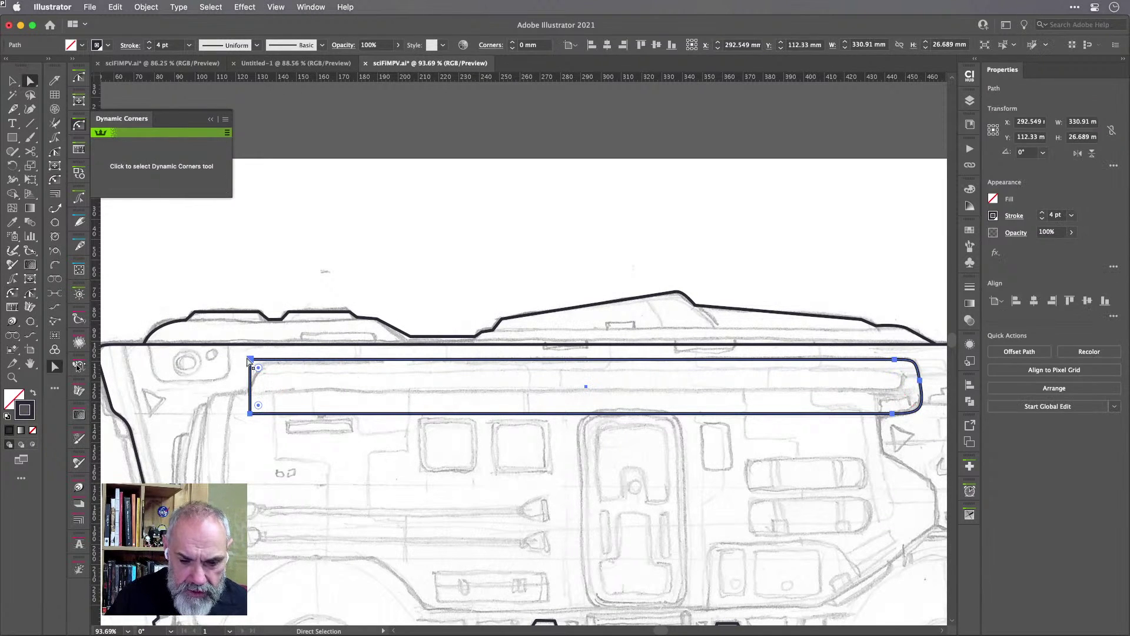
pyautogui.click(249, 359)
pyautogui.moveTo(250, 360); pyautogui.dragTo(257, 359)
pyautogui.press('Right')
pyautogui.press('Right')
pyautogui.press('Right')
pyautogui.press('Right')
pyautogui.press('Right')
pyautogui.press('Right')
pyautogui.press('Right')
pyautogui.press('Right')
pyautogui.press('Right')
pyautogui.press('Right')
pyautogui.press('Right')
pyautogui.press('Right')
pyautogui.press('Right')
pyautogui.press('Right')
pyautogui.press('Right')
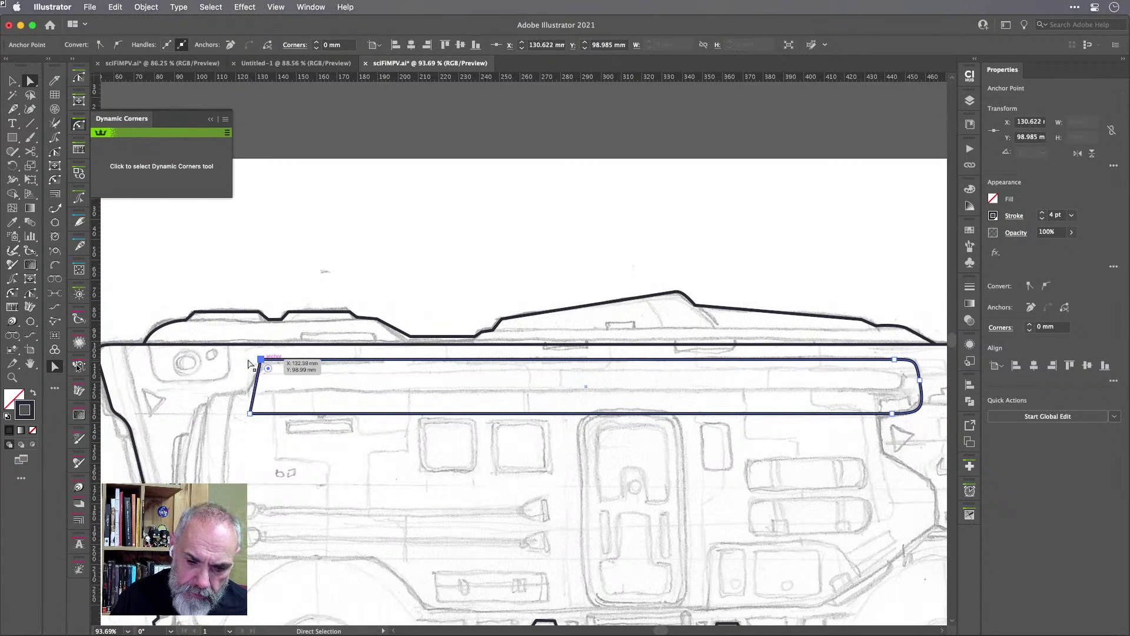
# Nudge the panel's upper rear anchor point forward to about X 136.3 mm to increase the slant of the rear edge.
pyautogui.press('Right')
pyautogui.press('Right')
pyautogui.press('Right')
pyautogui.press('Right')
pyautogui.press('Right')
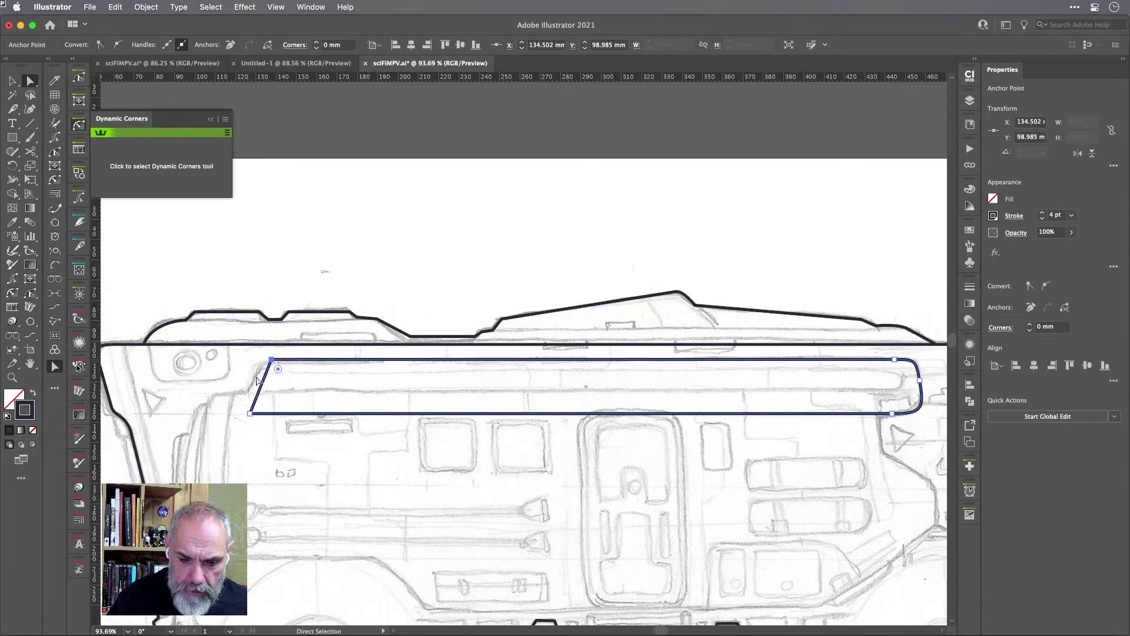
pyautogui.press('Right')
pyautogui.press('Right')
pyautogui.press('Right')
pyautogui.press('Right')
pyautogui.press('Right')
pyautogui.press('Right')
pyautogui.press('Right')
pyautogui.press('Right')
pyautogui.press('Right')
pyautogui.press('Right')
pyautogui.press('Right')
pyautogui.press('Right')
pyautogui.press('Right')
pyautogui.press('Right')
pyautogui.press('Right')
pyautogui.press('Right')
pyautogui.press('Right')
pyautogui.press('Right')
pyautogui.press('Right')
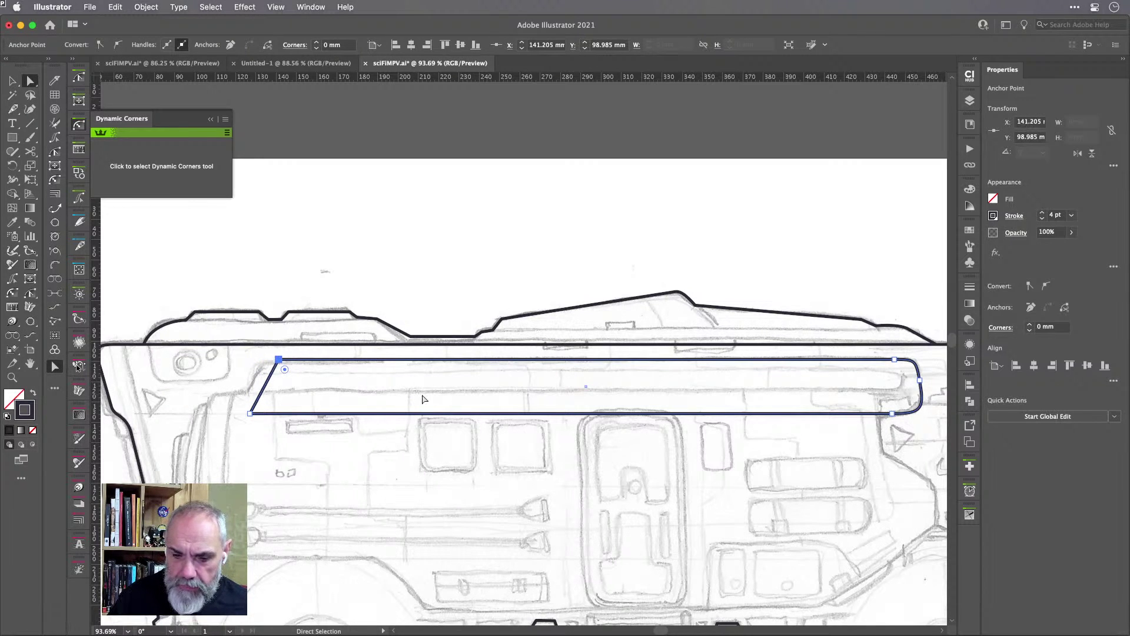
pyautogui.press('Left')
pyautogui.press('Left')
pyautogui.press('Left')
pyautogui.press('Left')
pyautogui.press('Left')
pyautogui.press('Left')
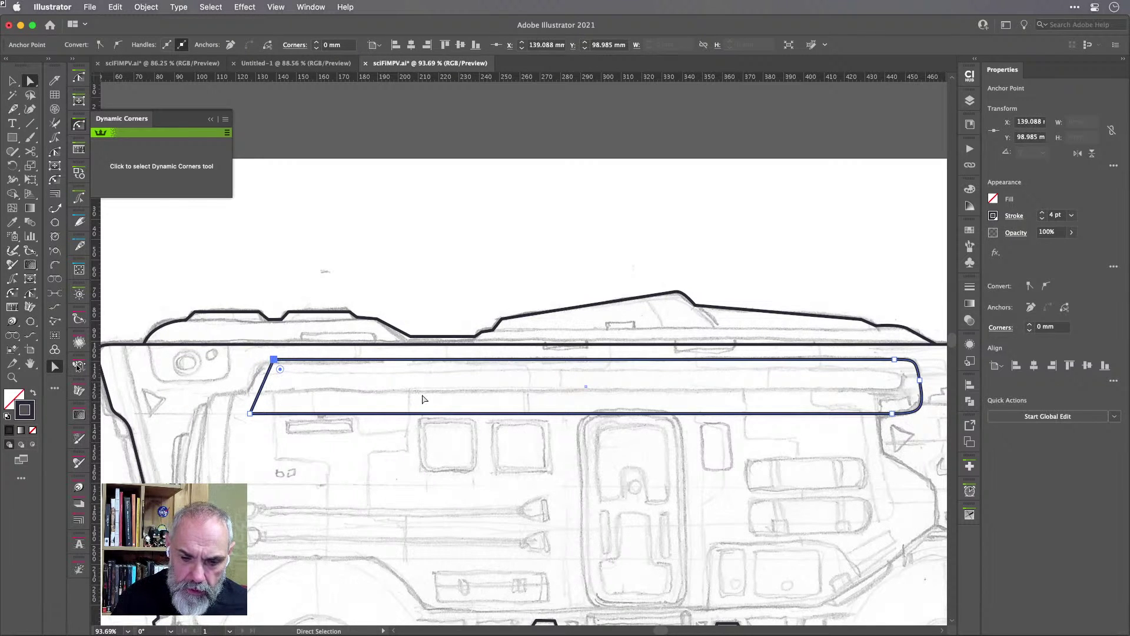
pyautogui.press('Left')
pyautogui.press('Left')
pyautogui.press('Left')
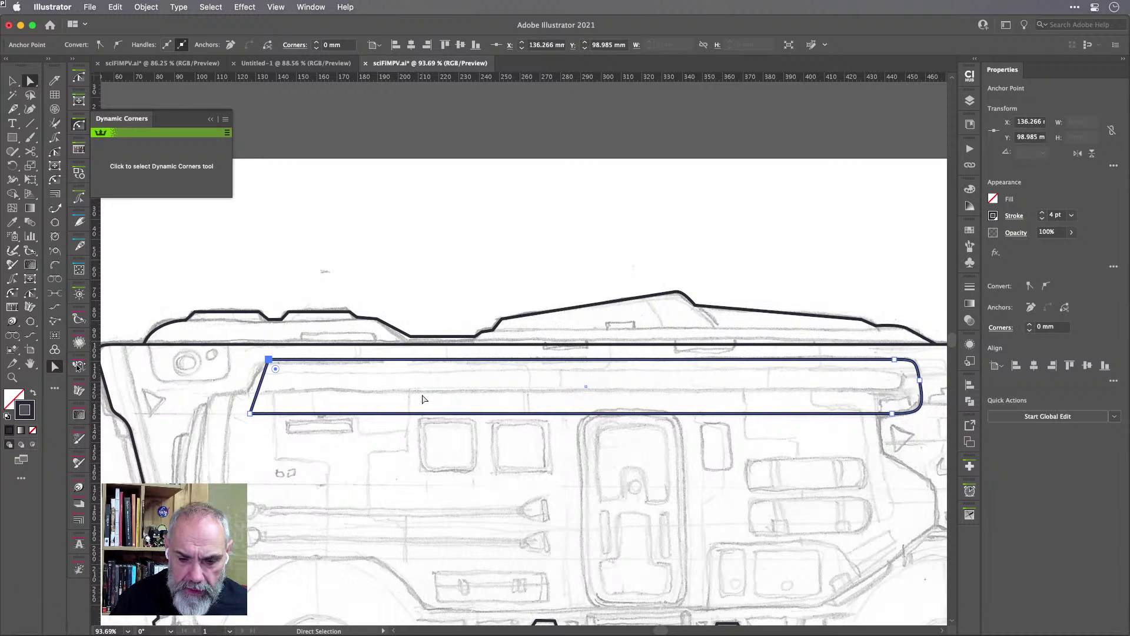
# Nudge the panel's lower rear anchor point rearward to about X 118.6 mm to slant the rear edge further.
pyautogui.click(250, 417)
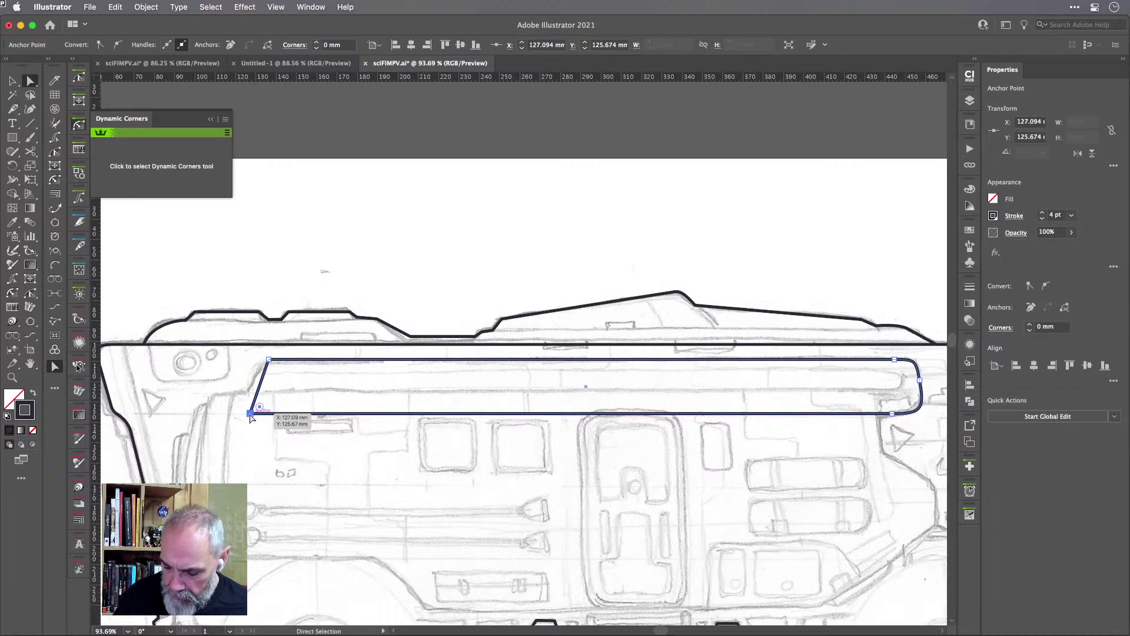
pyautogui.press('Left')
pyautogui.press('Left')
pyautogui.press('Left')
pyautogui.press('Left')
pyautogui.press('Left')
pyautogui.press('Left')
pyautogui.press('Left')
pyautogui.press('Left')
pyautogui.press('Left')
pyautogui.press('Left')
pyautogui.press('Left')
pyautogui.press('Left')
pyautogui.press('Left')
pyautogui.press('Left')
pyautogui.press('Left')
pyautogui.press('Left')
pyautogui.press('Left')
pyautogui.press('Left')
pyautogui.press('Left')
pyautogui.press('Left')
pyautogui.press('Left')
pyautogui.press('Left')
pyautogui.press('Left')
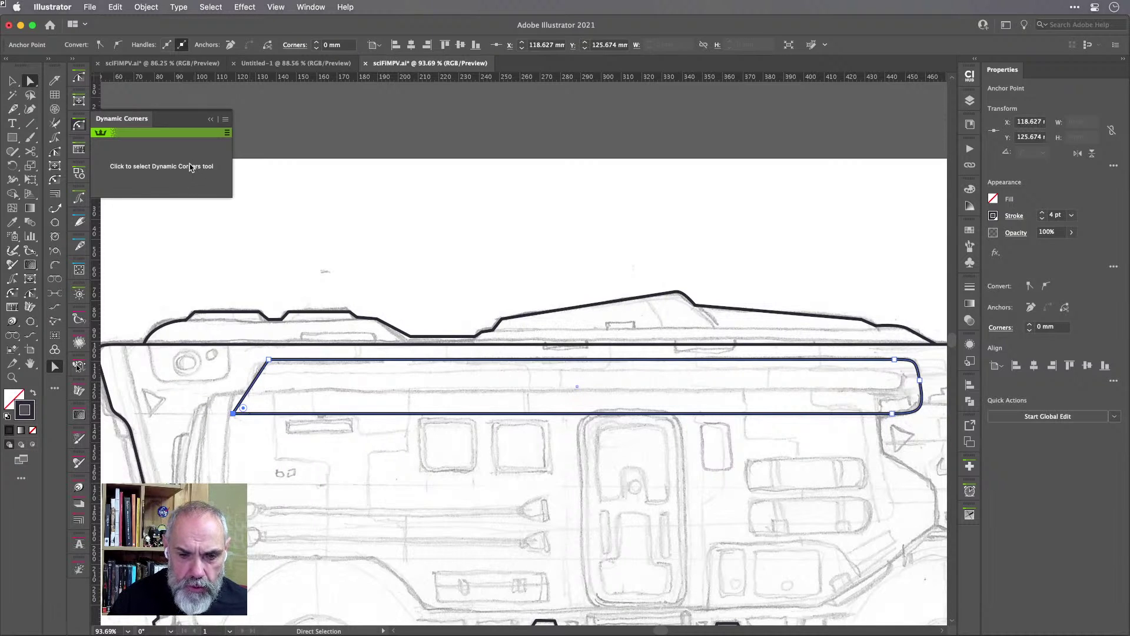
# Round the panel's upper rear corner with the Squircular method to about 23.4 mm.
pyautogui.click(190, 167)
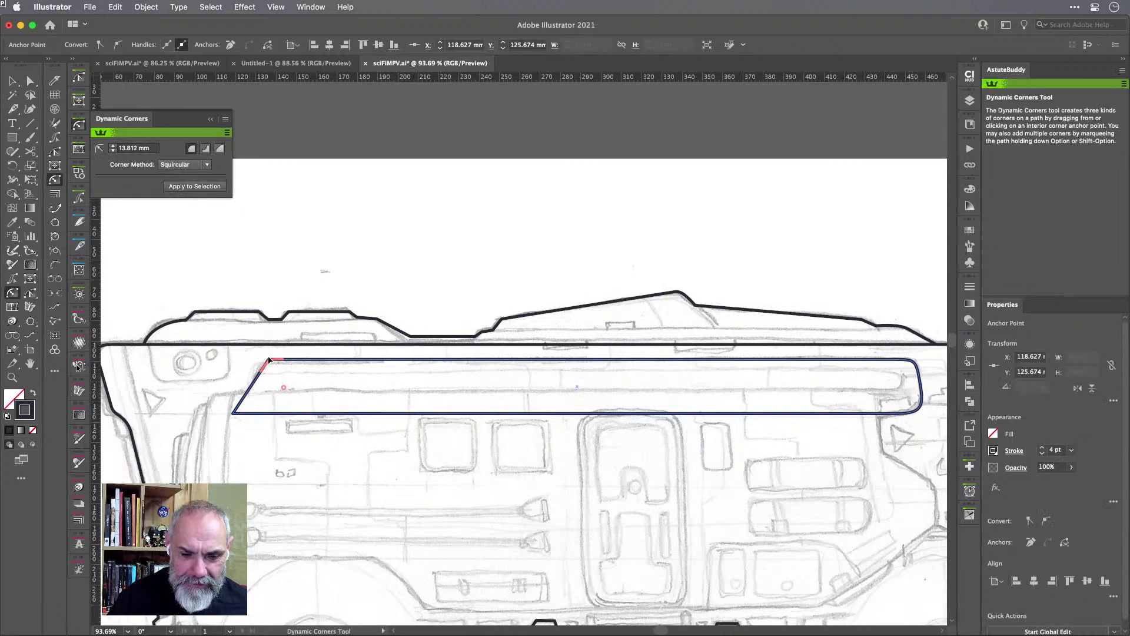
pyautogui.moveTo(269, 361); pyautogui.dragTo(339, 386)
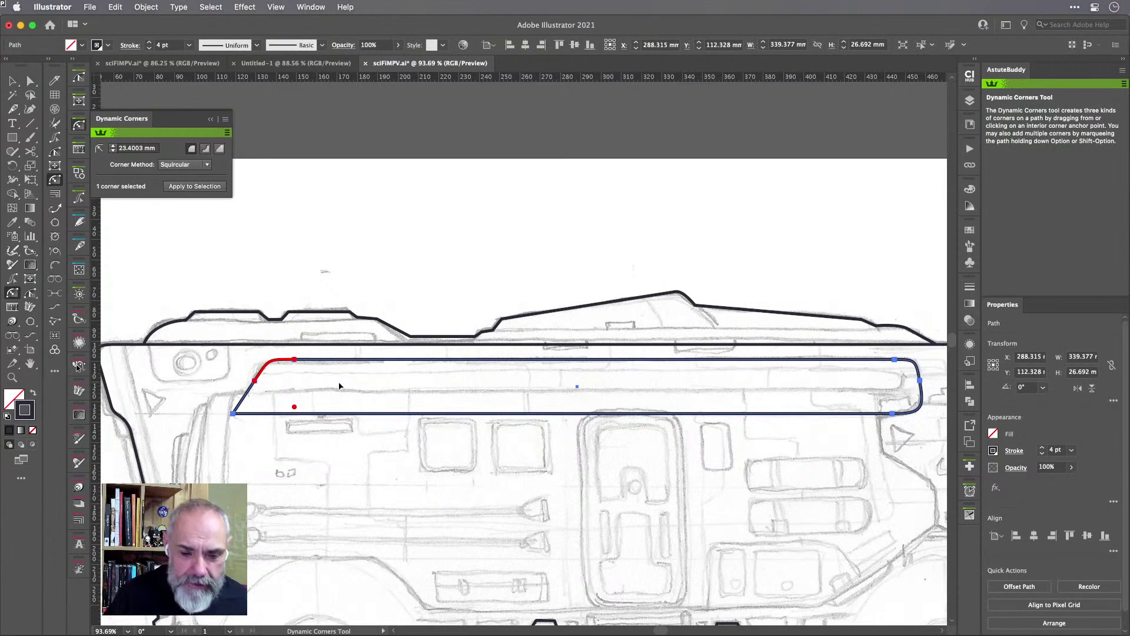
# Cut the panel path below its rounded rear corner and at about X 436 mm on its lower edge, and delete the segment between the cuts.
pyautogui.press('c')
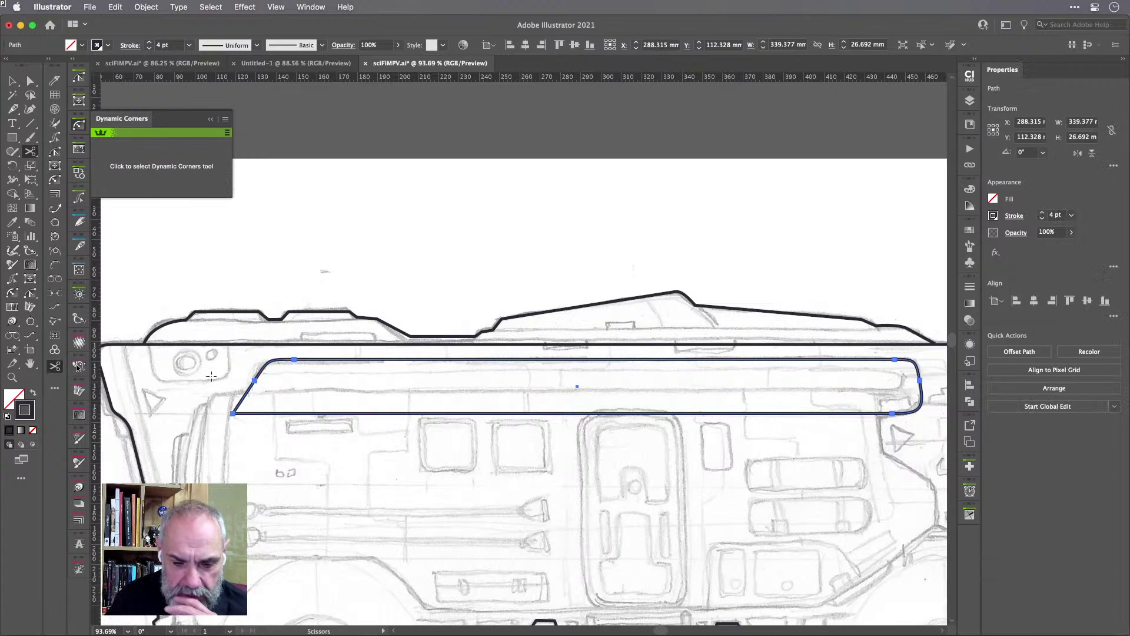
pyautogui.click(254, 381)
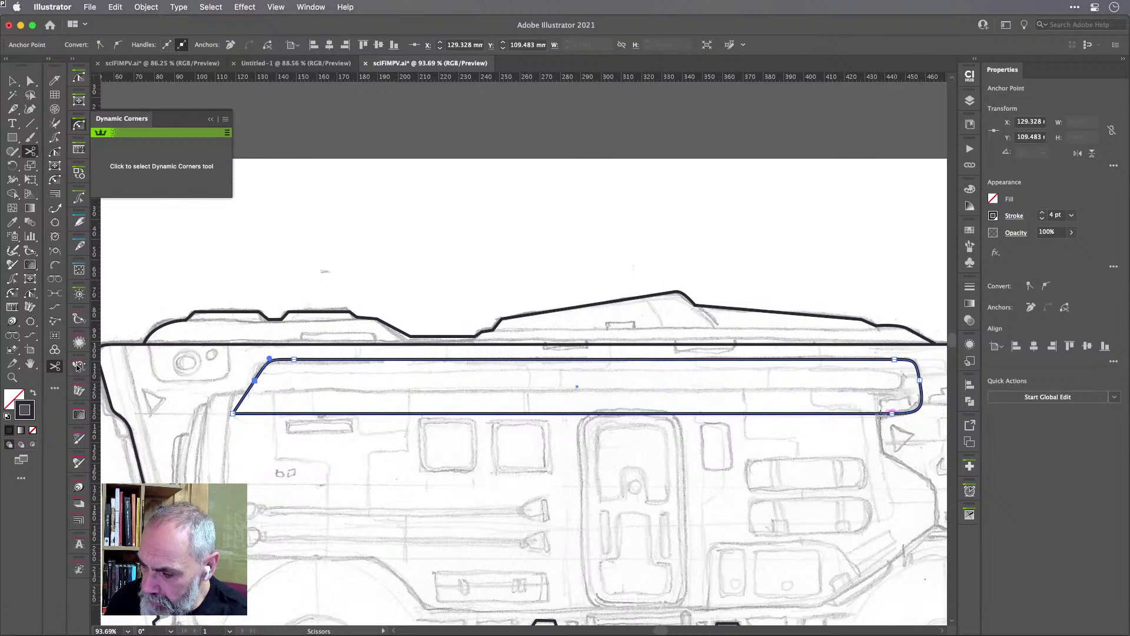
pyautogui.click(877, 414)
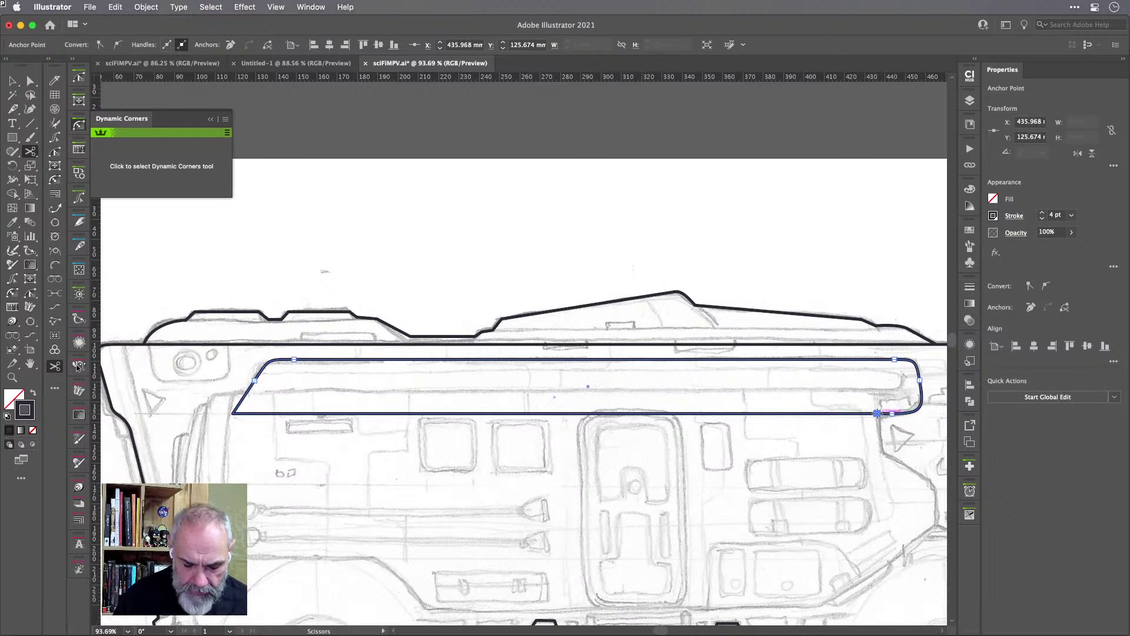
pyautogui.keyDown('super'); pyautogui.click(788, 414); pyautogui.keyUp('super')
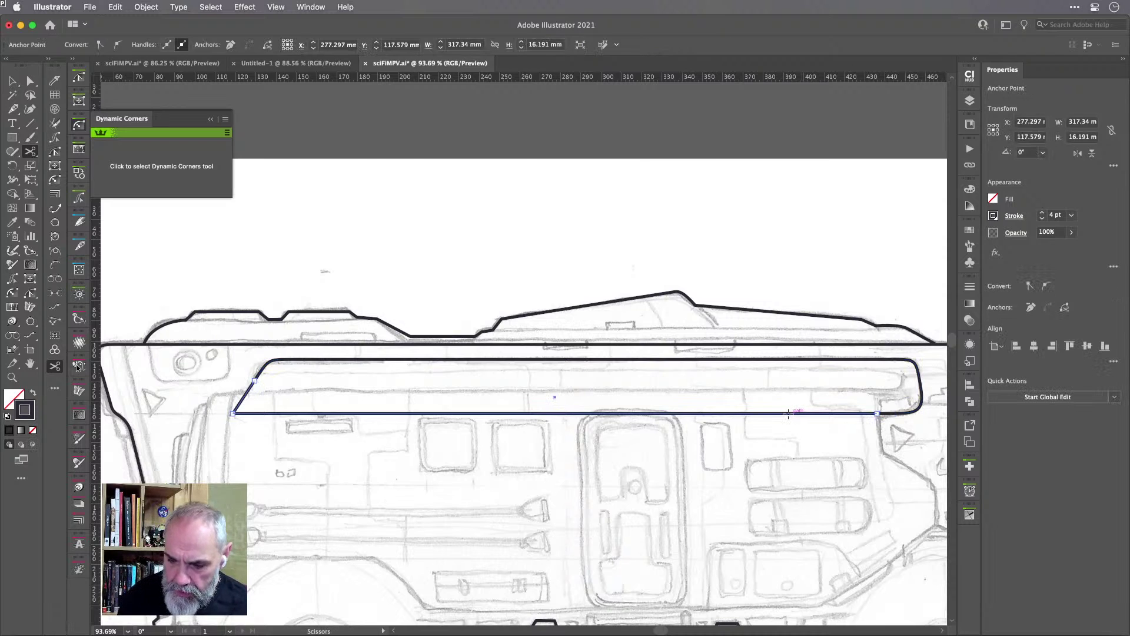
pyautogui.press('Delete')
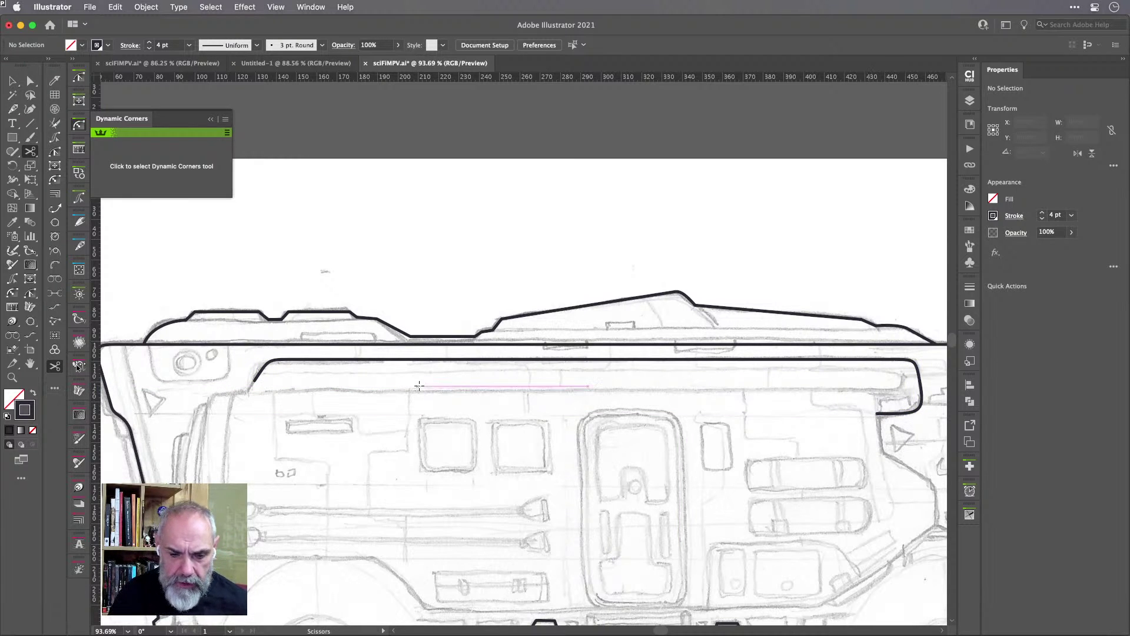
# Draw a horizontal line about 325.9 mm long below the panel's top edge and extend the panel's slanted rear end down to it.
pyautogui.press('\\')
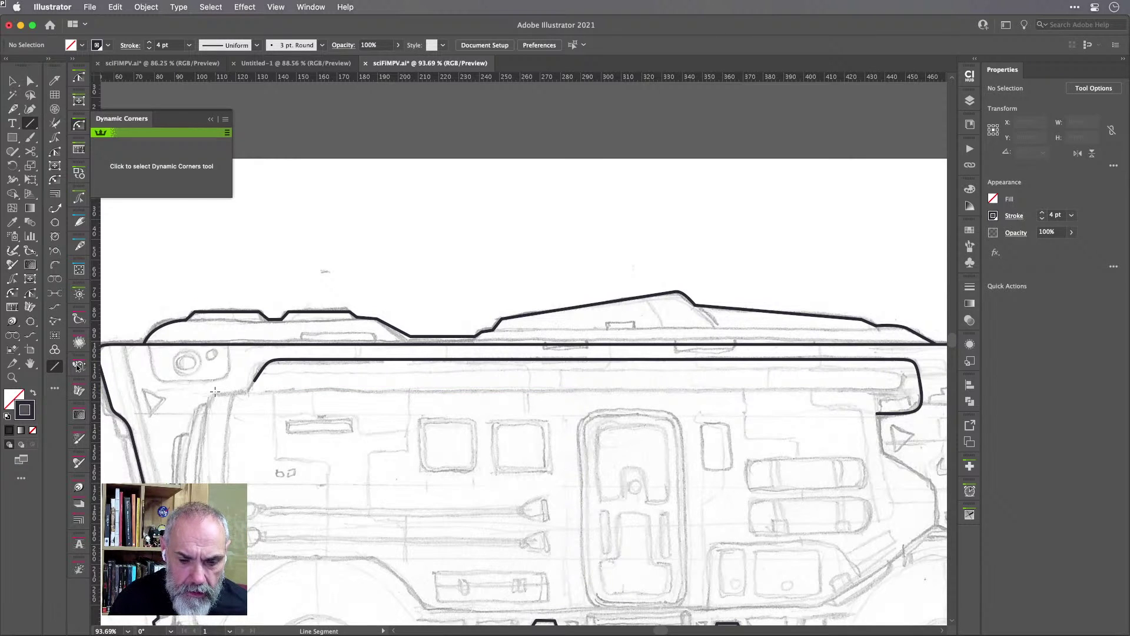
pyautogui.moveTo(215, 391); pyautogui.dragTo(877, 391)
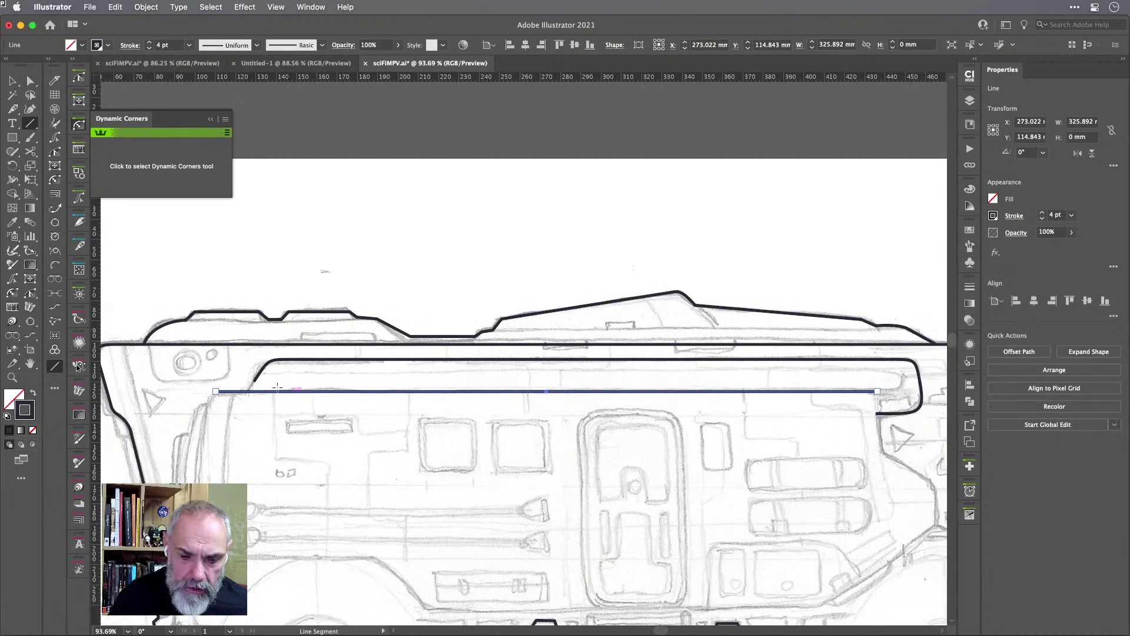
pyautogui.scroll(6, 226, 388)
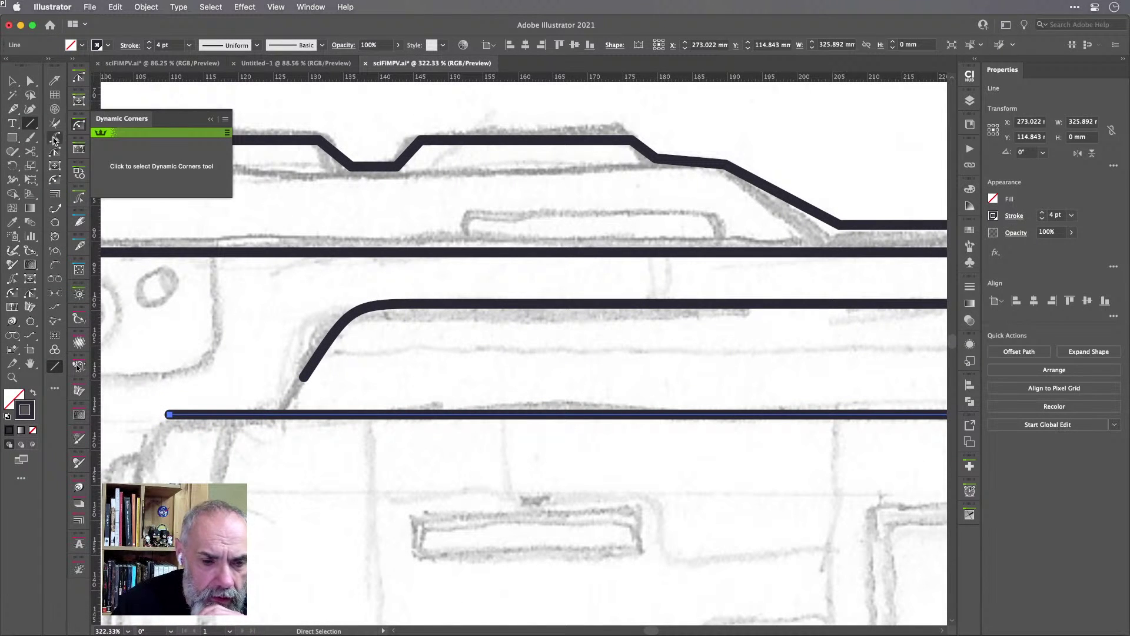
pyautogui.click(55, 207)
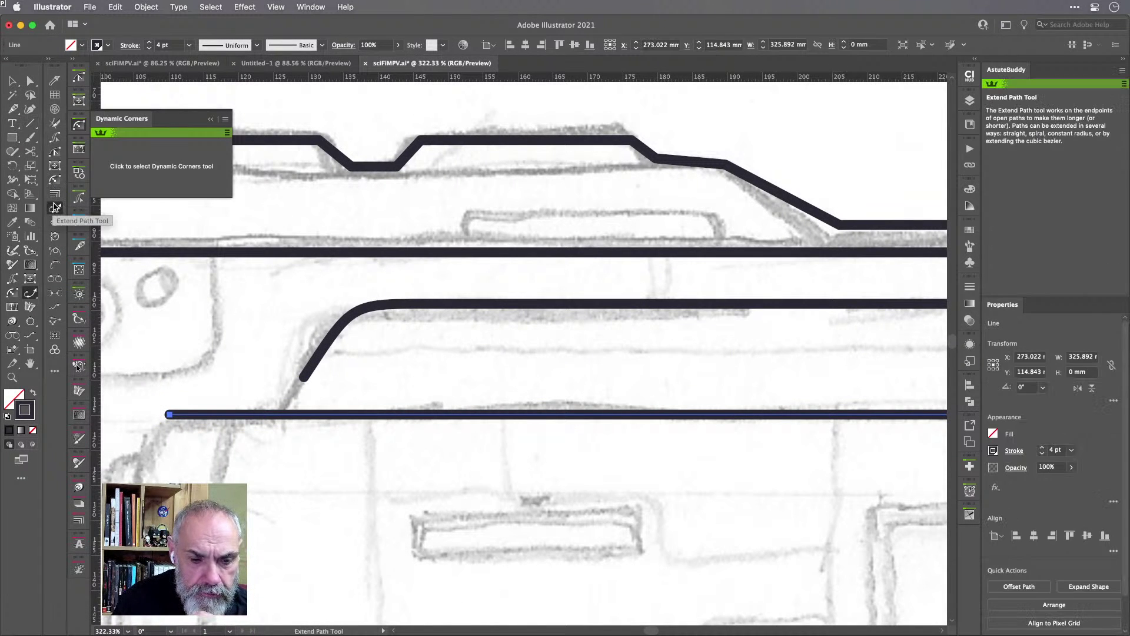
pyautogui.moveTo(301, 380); pyautogui.dragTo(279, 415)
pyautogui.scroll(-15, 420, 371)
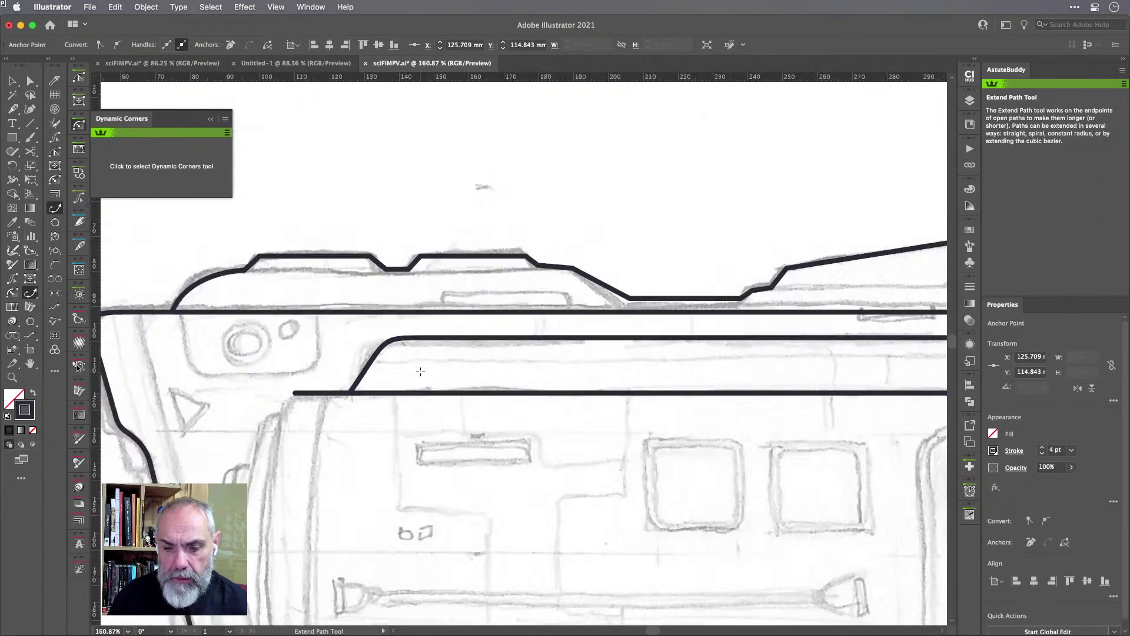
pyautogui.scroll(-2, 421, 371)
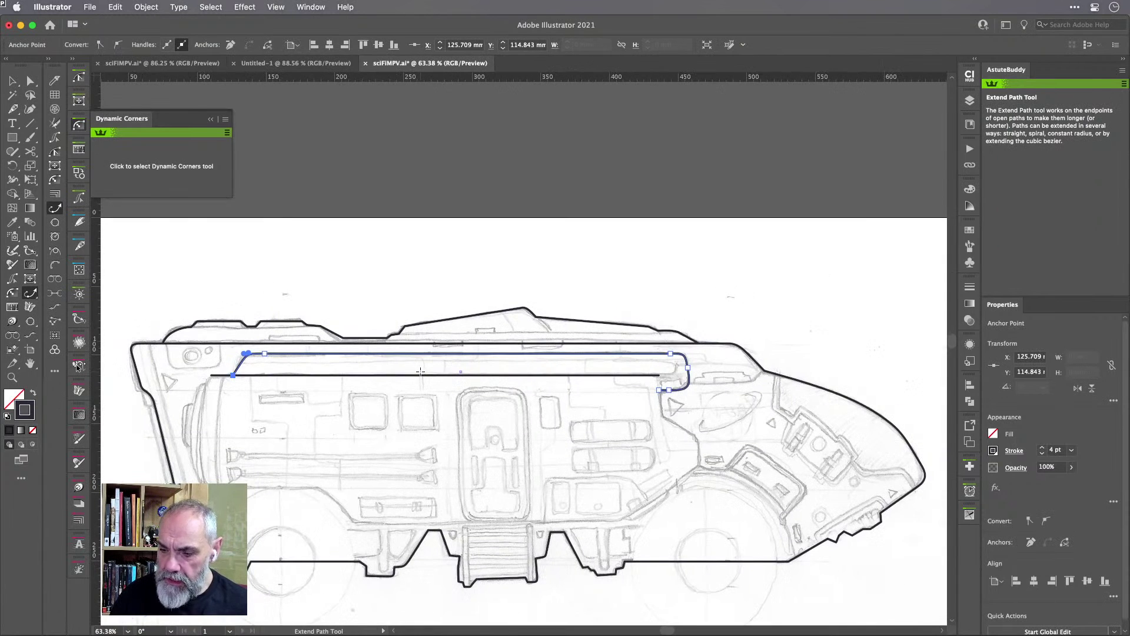
# Draw a slightly slanted line about 82.3 mm high and 5.6 mm wide down the body's rear edge, starting level with the horizontal line.
pyautogui.scroll(7, 183, 389)
pyautogui.scroll(-3, 183, 390)
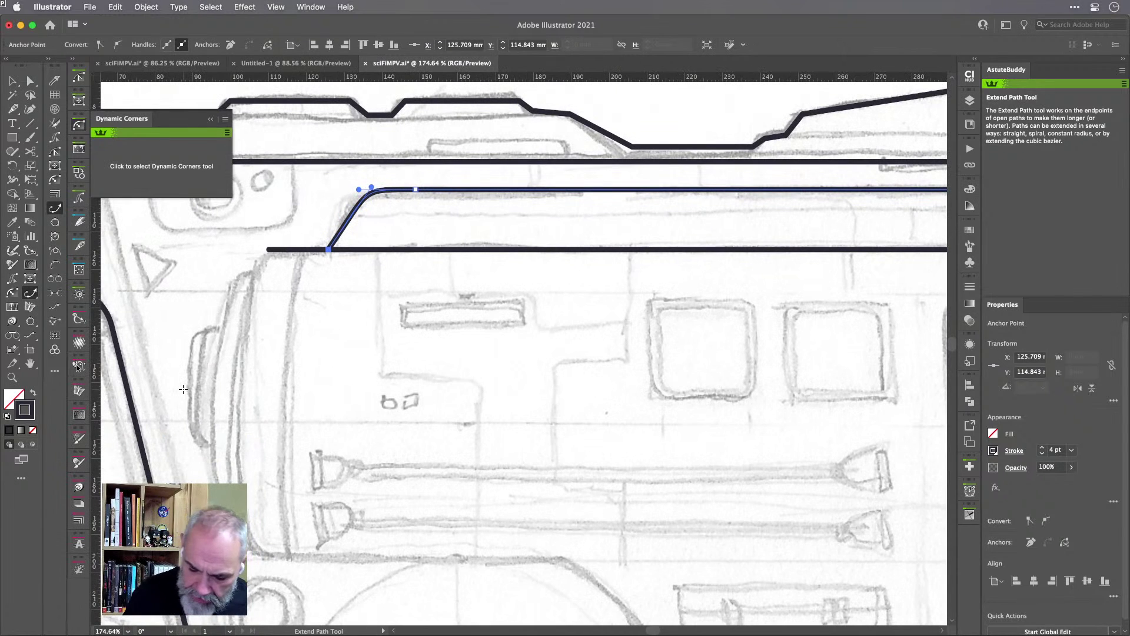
pyautogui.press('\\')
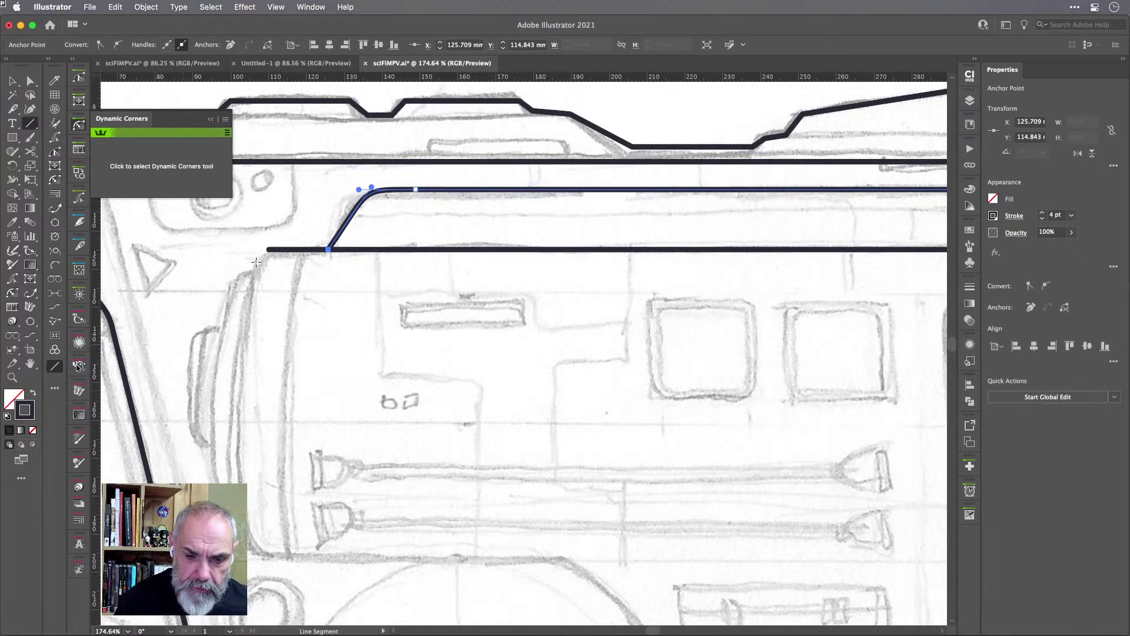
pyautogui.moveTo(258, 249); pyautogui.dragTo(240, 560)
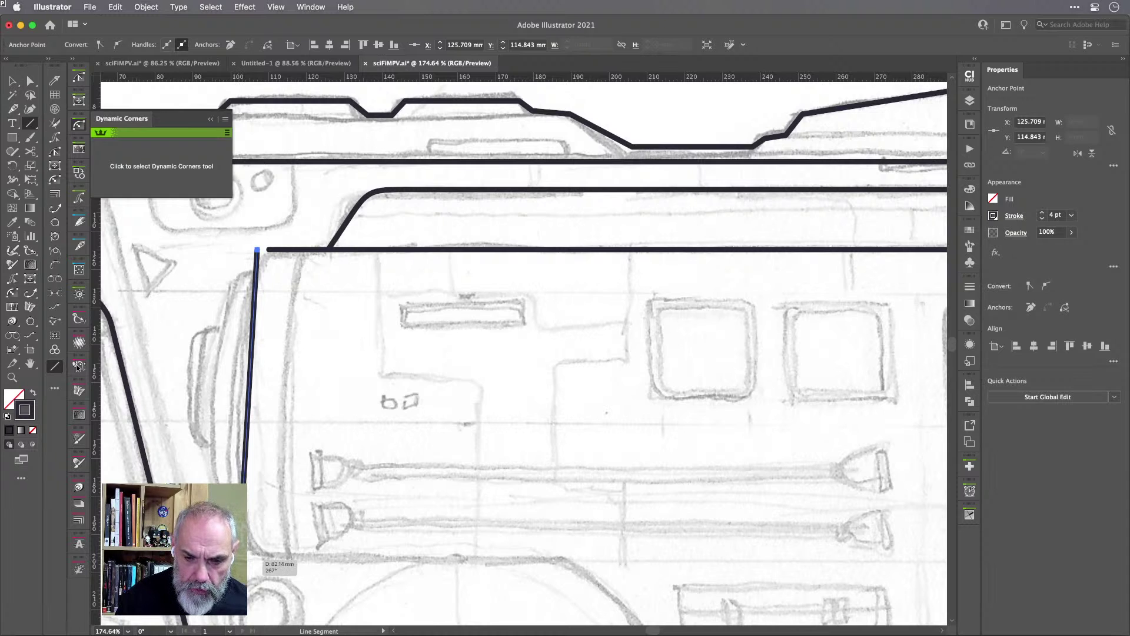
pyautogui.moveTo(241, 561); pyautogui.dragTo(237, 562)
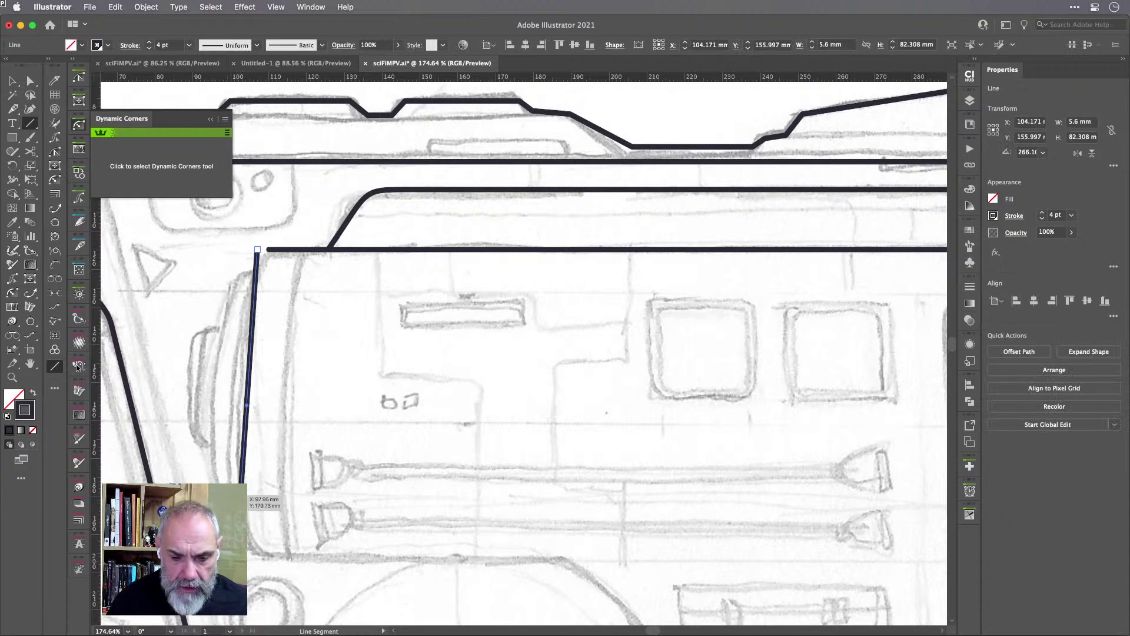
# Bow the rear line outward into a curve, moving its lower end to about X 107 mm, Y 196.4 mm and adjusting the lower handle to match.
pyautogui.press('a')
pyautogui.moveTo(248, 405); pyautogui.dragTo(232, 403)
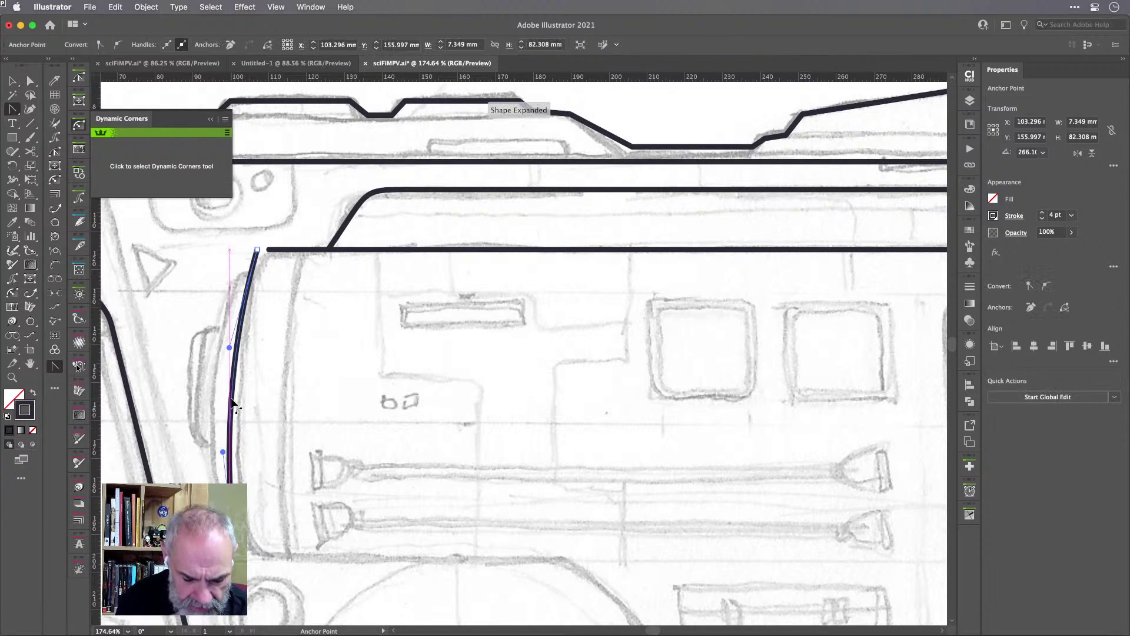
pyautogui.press('a')
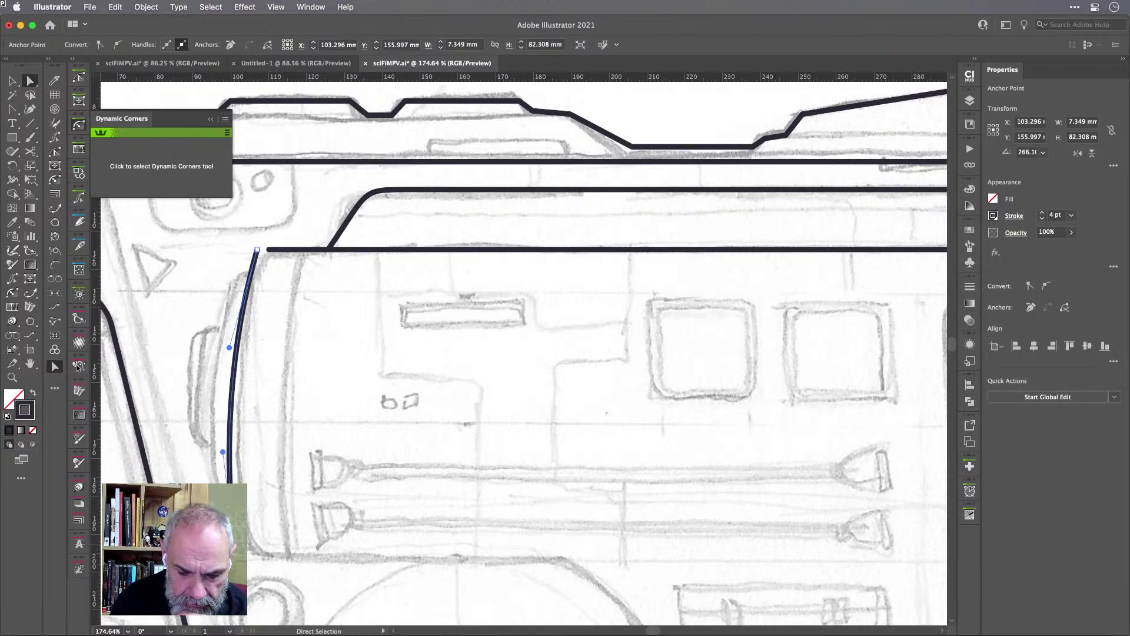
pyautogui.moveTo(236, 565); pyautogui.dragTo(257, 561)
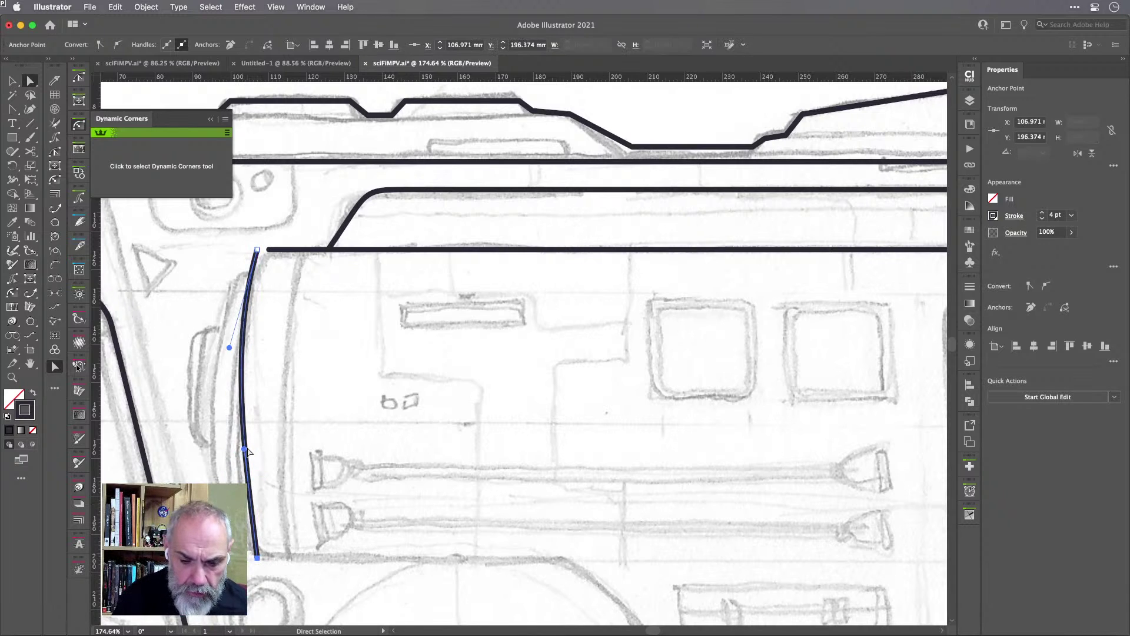
pyautogui.moveTo(244, 449)
pyautogui.mouseDown()
pyautogui.moveTo(225, 451)
pyautogui.moveTo(224, 483)
pyautogui.moveTo(226, 461)
pyautogui.mouseUp()
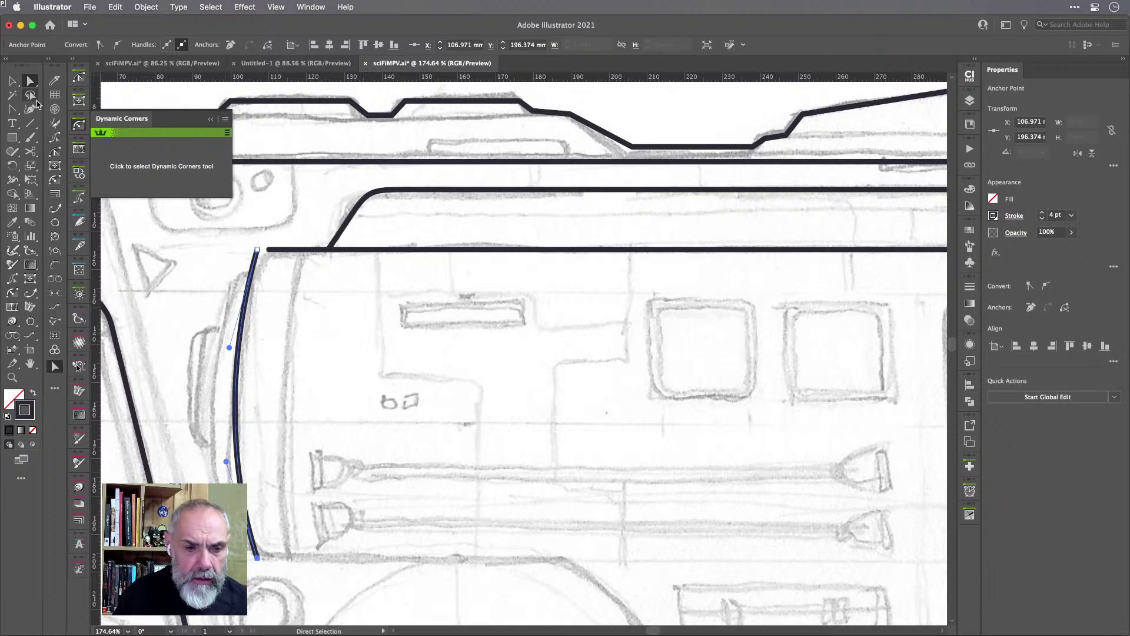
pyautogui.click(168, 320)
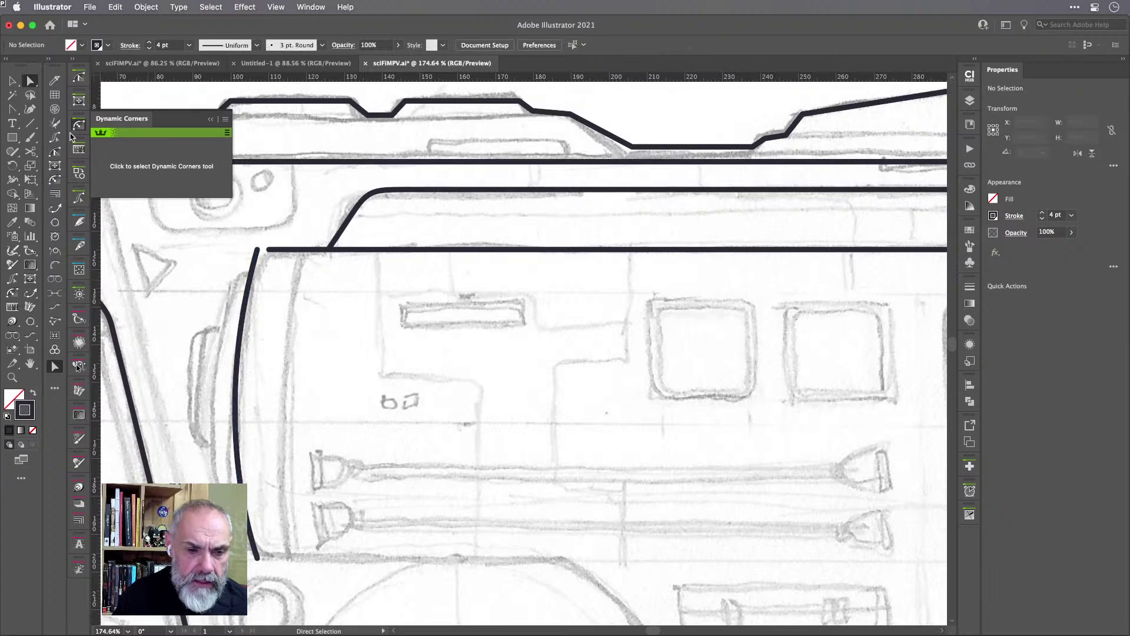
# Join the top of the rear curve to the rear end of the horizontal line with the Join tool.
pyautogui.click(54, 124)
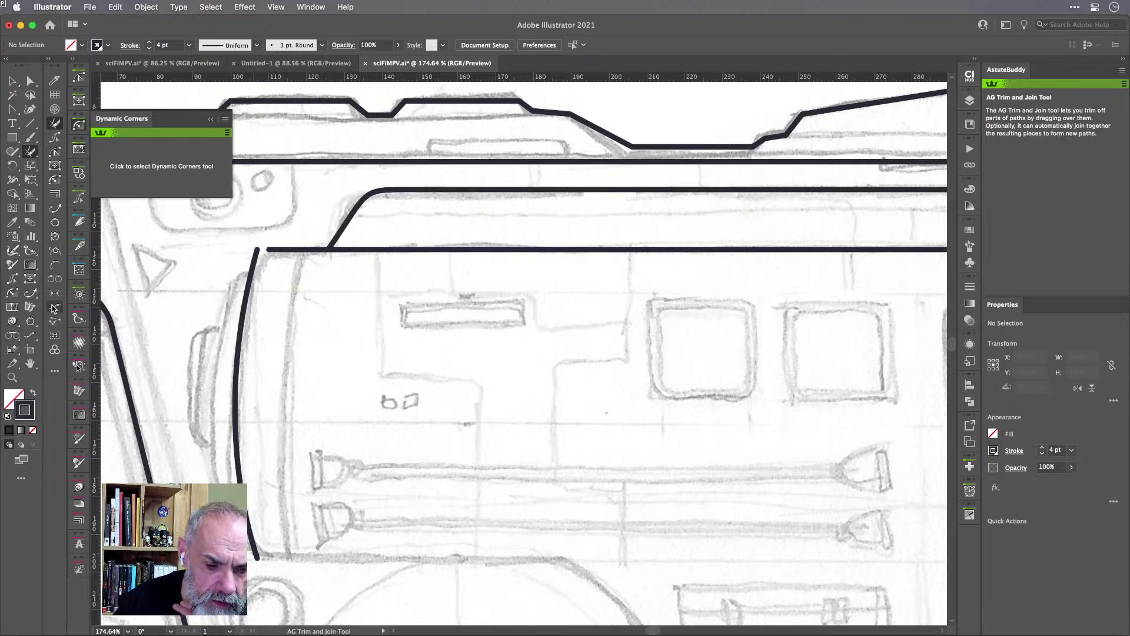
pyautogui.click(13, 152)
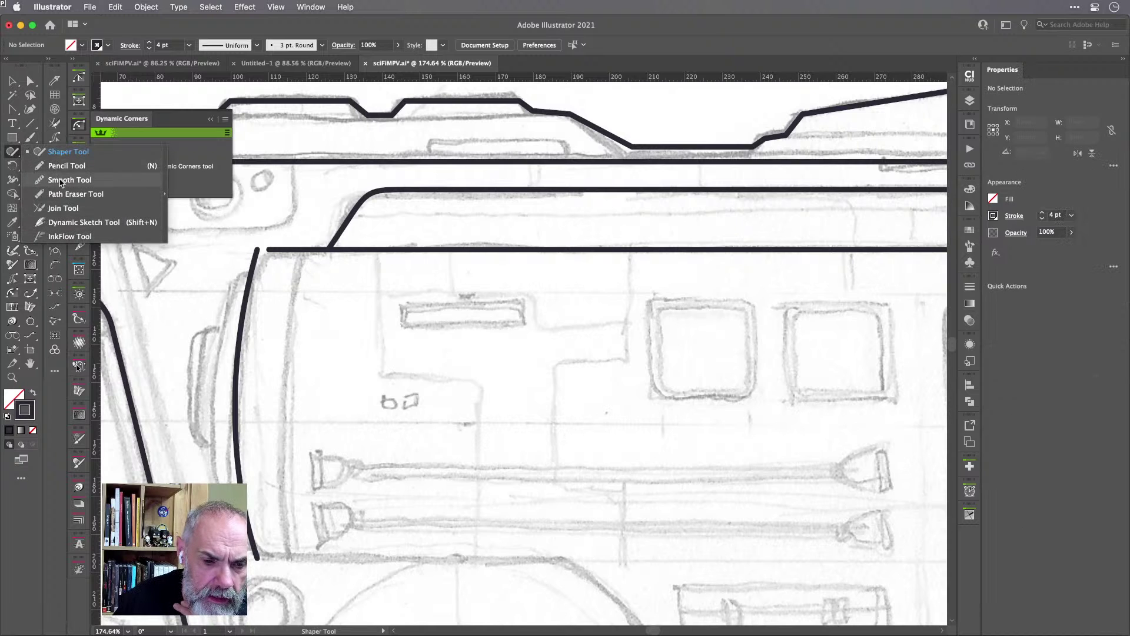
pyautogui.click(62, 208)
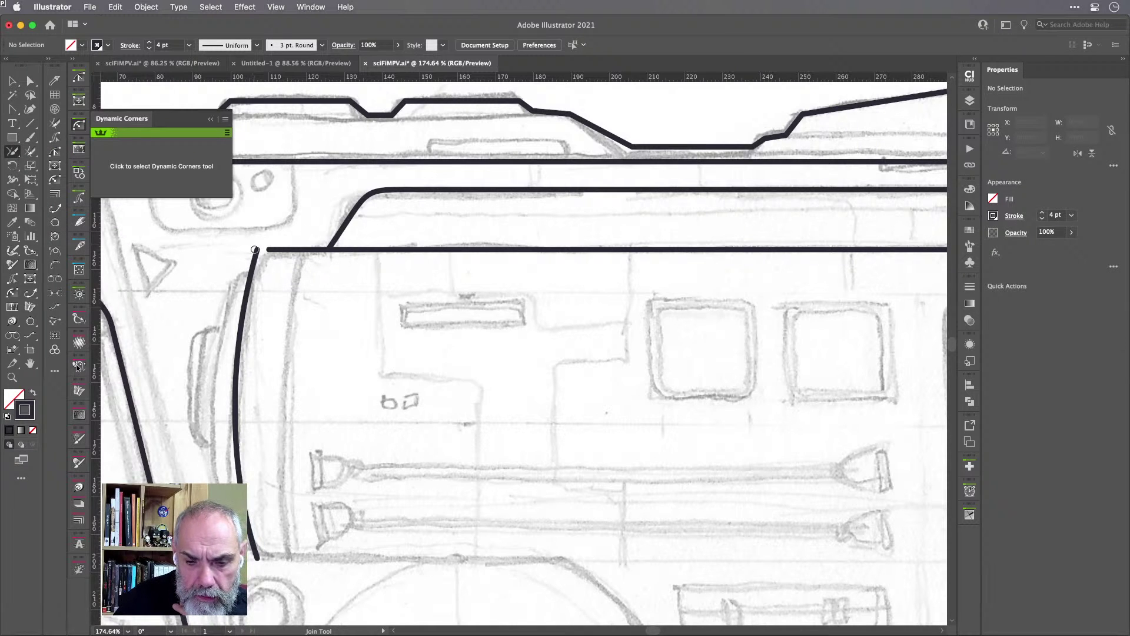
pyautogui.moveTo(255, 249); pyautogui.dragTo(293, 252)
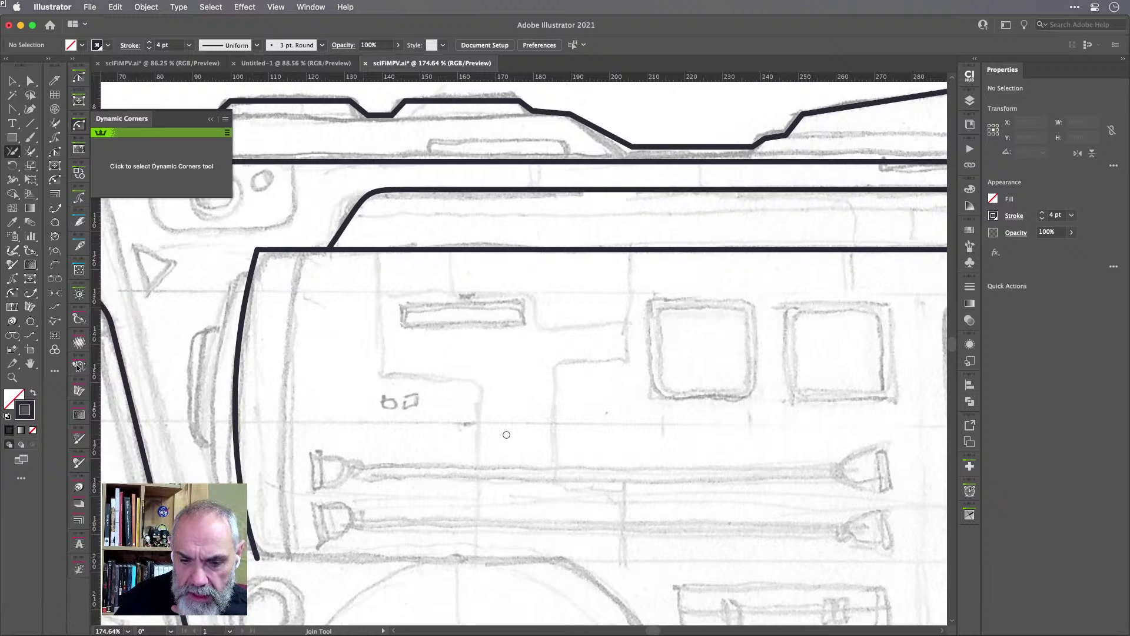
# Round the corner between the rear curve and the horizontal line with the Squircular method to about 4.07 mm, and deselect the path.
pyautogui.scroll(-3, 506, 435)
pyautogui.click(209, 183)
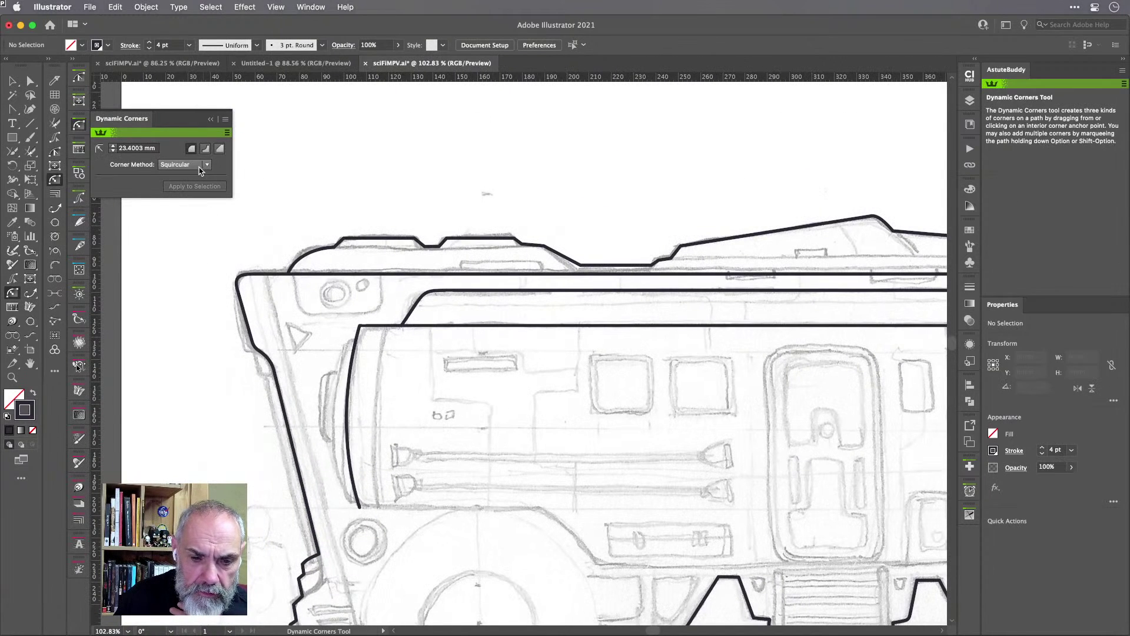
pyautogui.moveTo(361, 328); pyautogui.dragTo(363, 331)
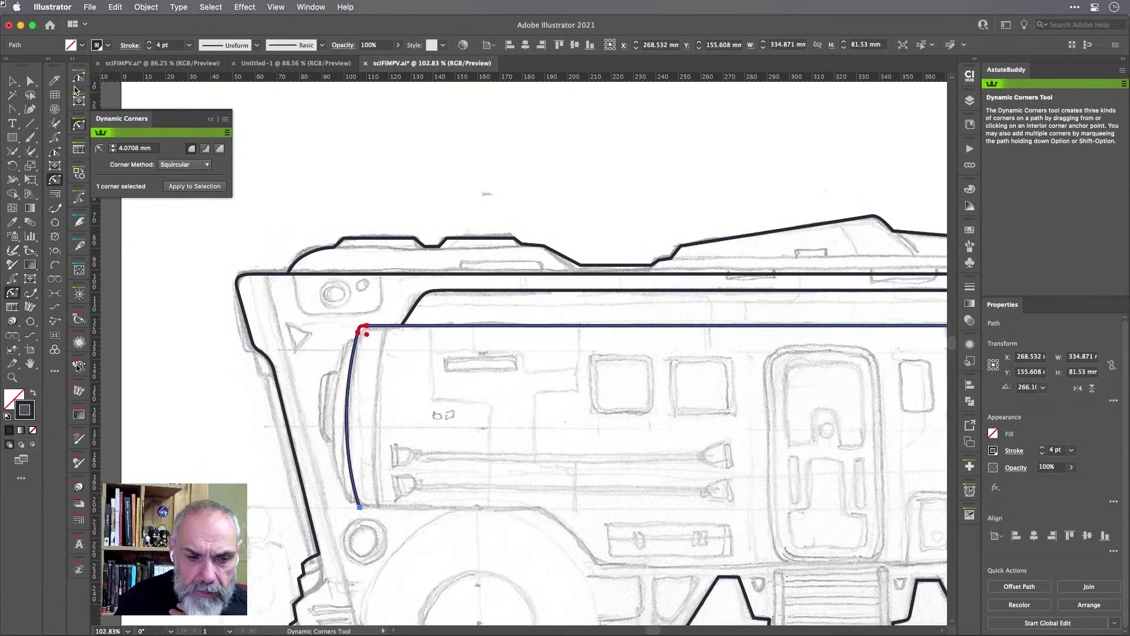
pyautogui.click(13, 82)
pyautogui.click(329, 351)
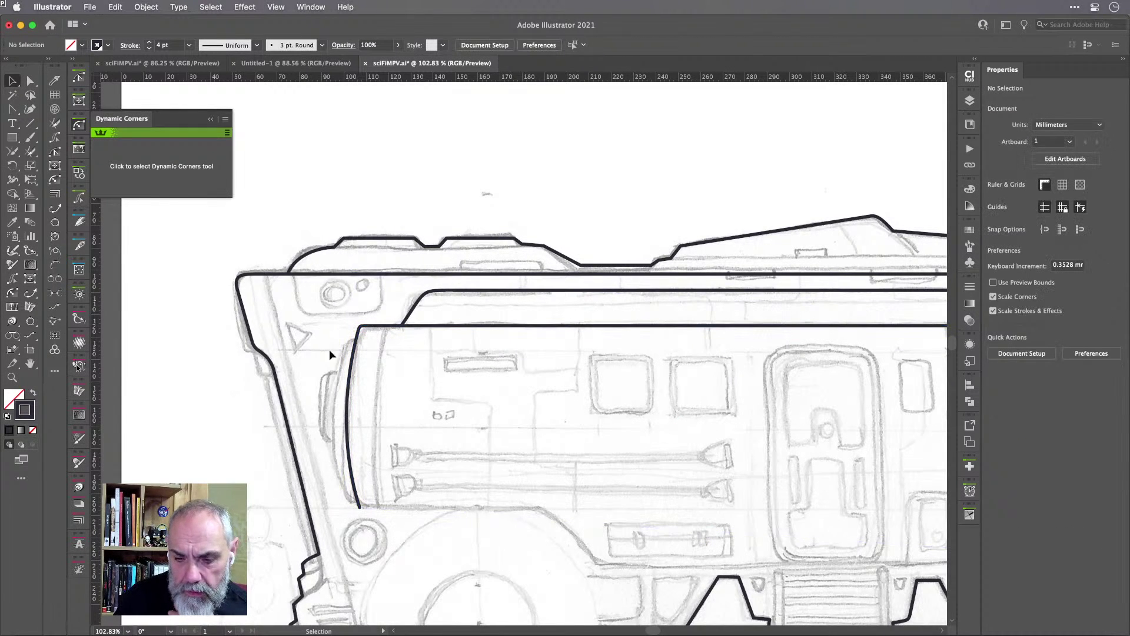
# Draw a rectangle about 53 mm wide and 97.9 mm high over the sketched side door, fitting its rear edge to the sketch.
pyautogui.hscroll(10, 384, 373)
pyautogui.scroll(-4, 385, 373)
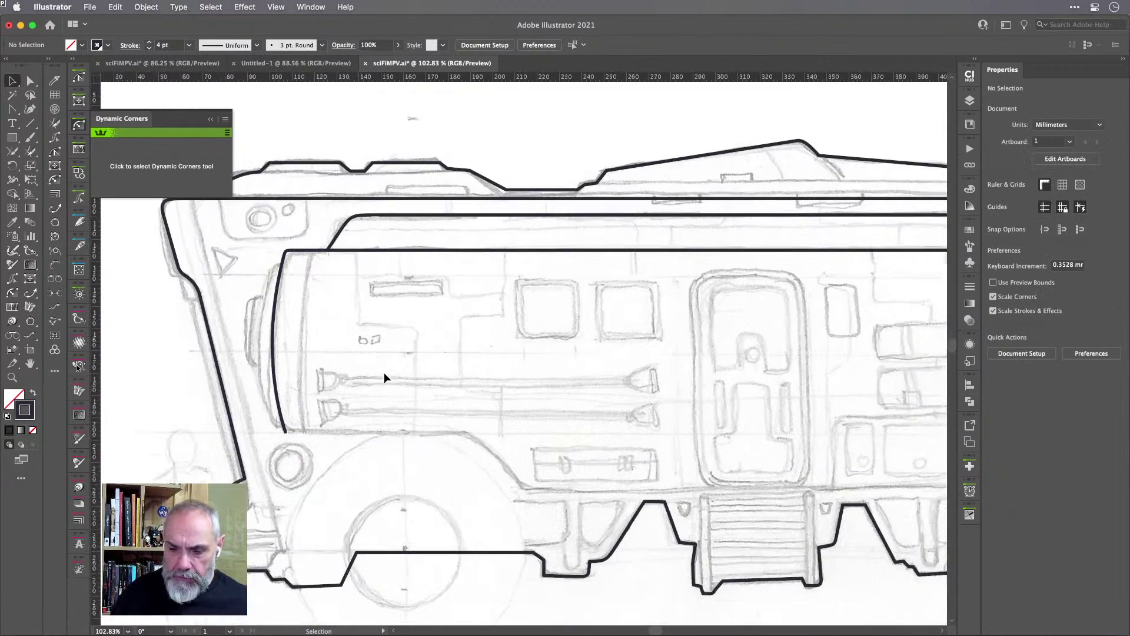
pyautogui.hscroll(8, 384, 372)
pyautogui.scroll(1, 384, 372)
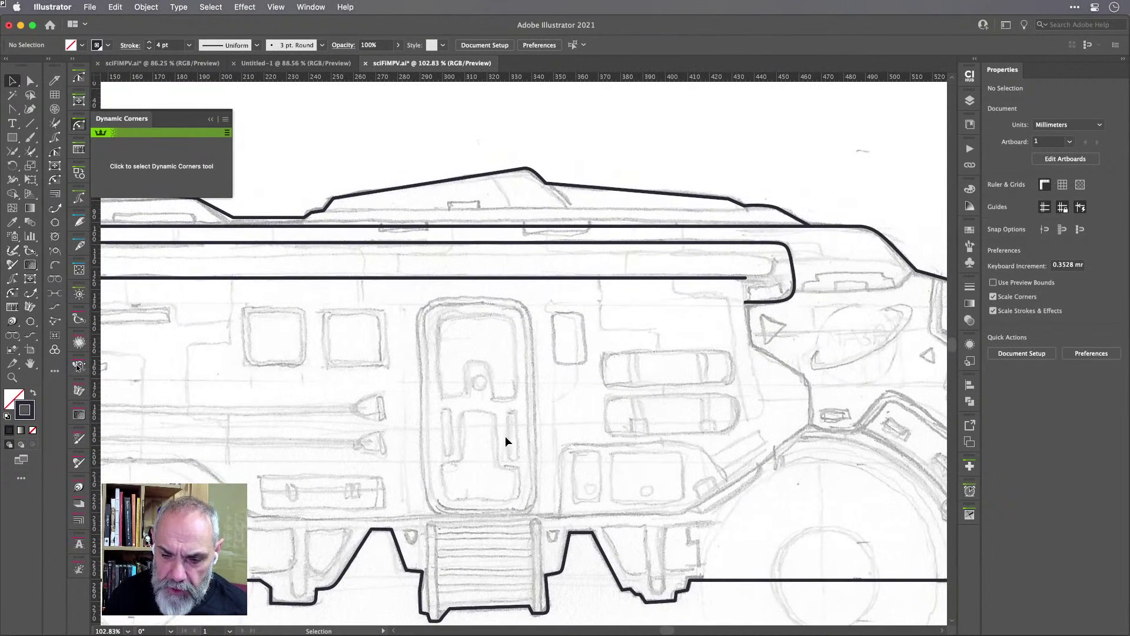
pyautogui.scroll(-3, 506, 432)
pyautogui.hscroll(1, 506, 433)
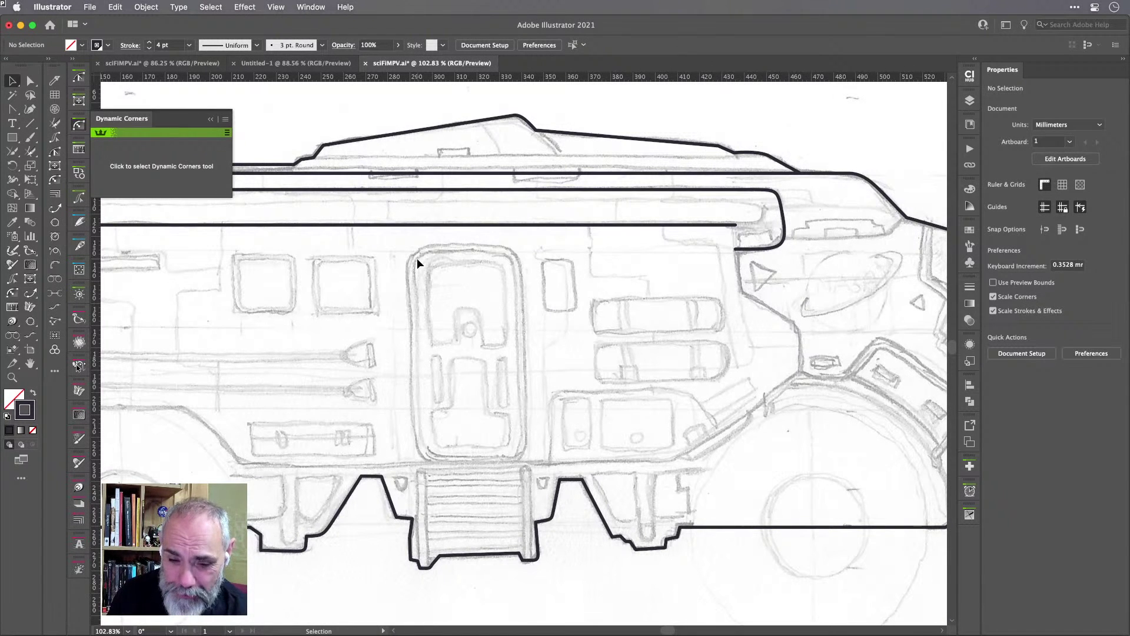
pyautogui.press('m')
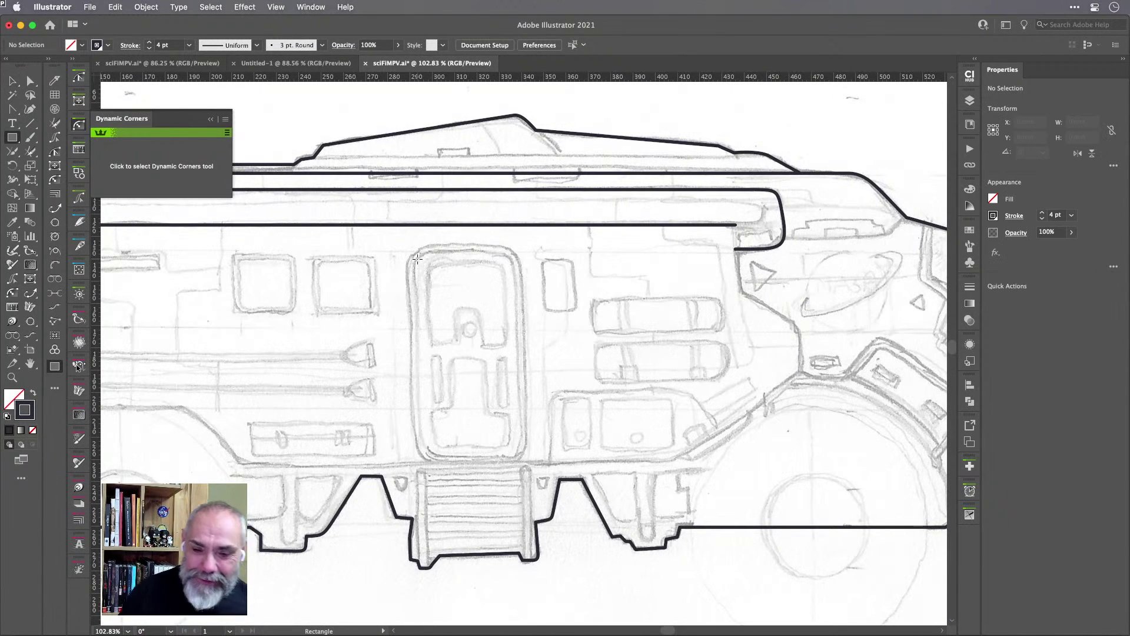
pyautogui.moveTo(407, 244)
pyautogui.mouseDown()
pyautogui.moveTo(512, 409)
pyautogui.moveTo(528, 465)
pyautogui.mouseUp()
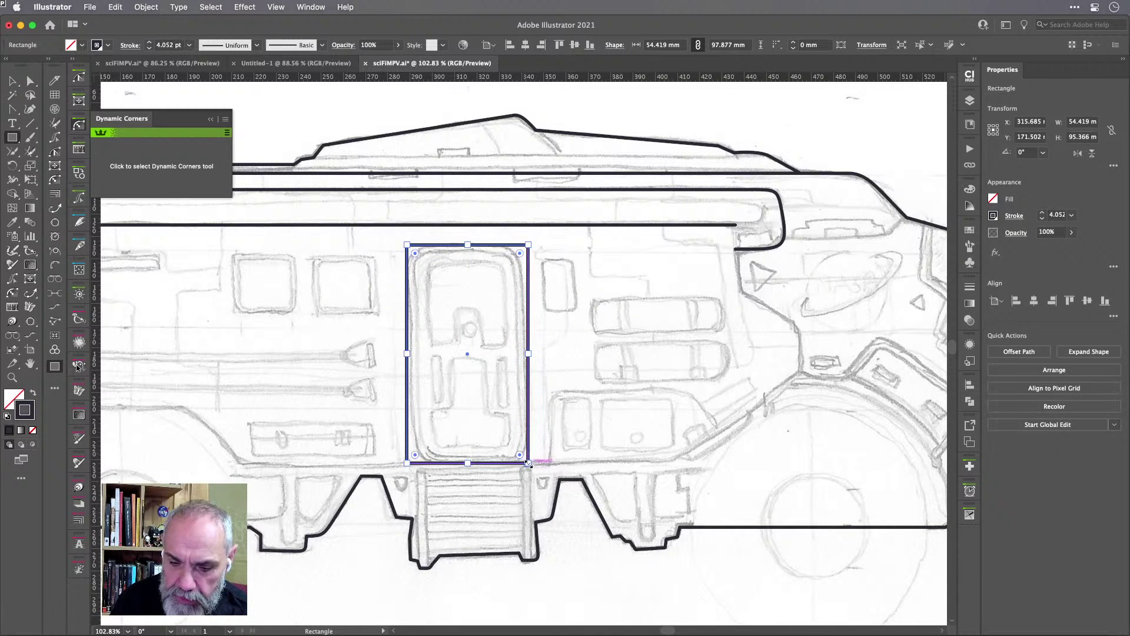
pyautogui.moveTo(407, 354); pyautogui.dragTo(410, 356)
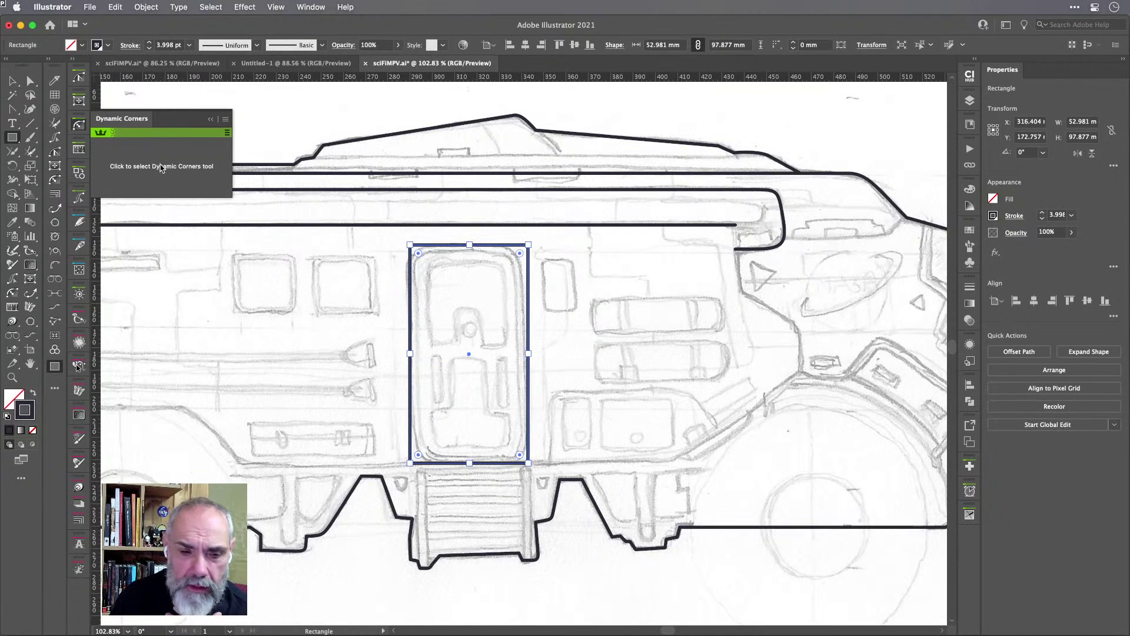
# Round all four corners of the door rectangle with the Squircular method to about 18.96 mm.
pyautogui.click(161, 167)
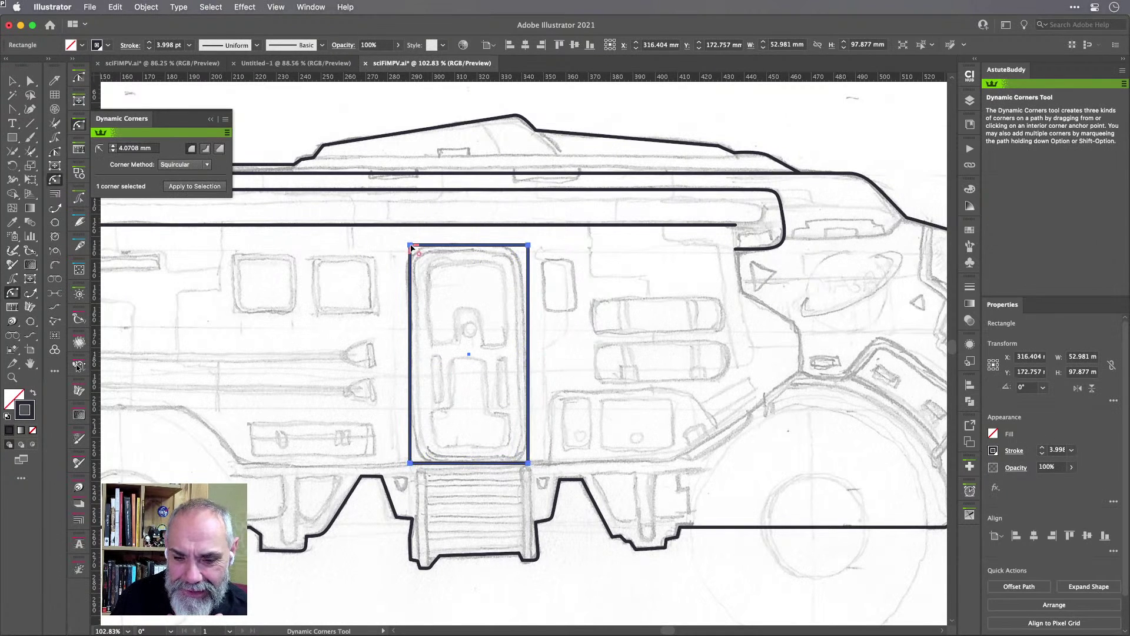
pyautogui.moveTo(412, 248); pyautogui.dragTo(460, 284)
pyautogui.click(210, 186)
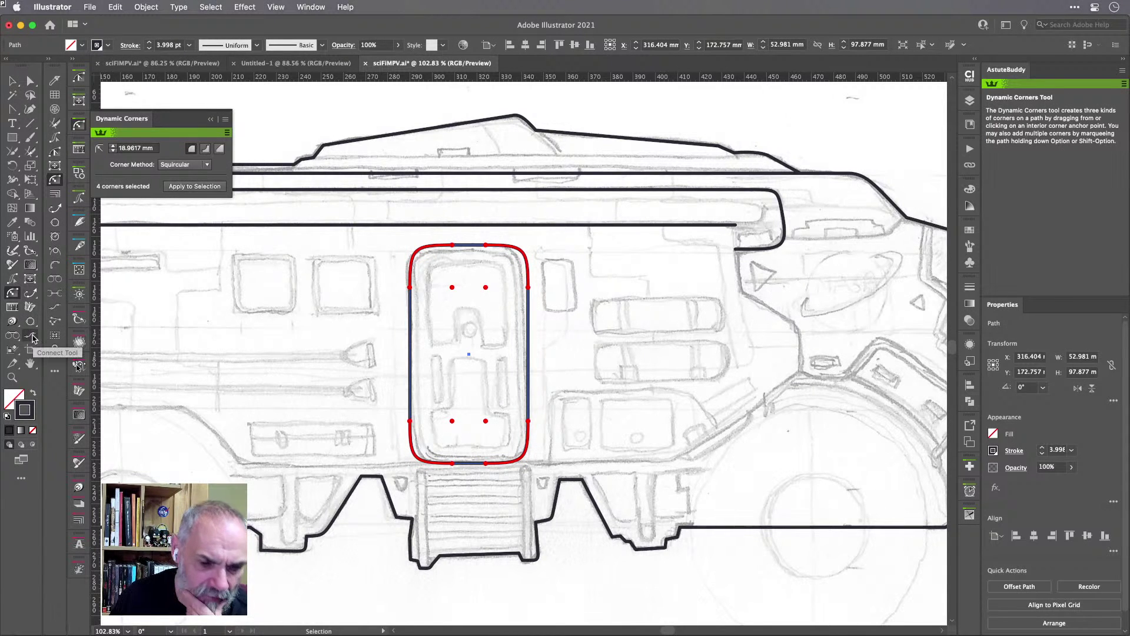
# Offset the door outline inward by about 1.72 mm in 2 steps with AG Offset, with easing enabled at 56%.
pyautogui.click(55, 195)
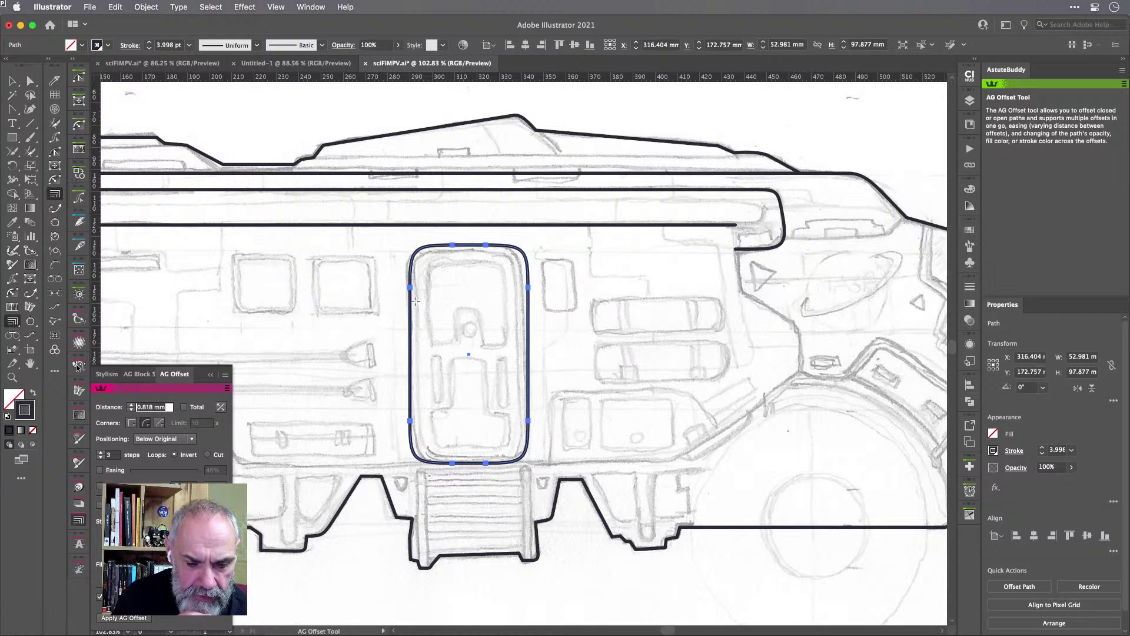
pyautogui.moveTo(416, 301); pyautogui.dragTo(439, 254)
pyautogui.press('e')
pyautogui.press('Left')
pyautogui.press('Left')
pyautogui.press('Left')
pyautogui.press('Down')
pyautogui.press('Right')
pyautogui.press('Right')
pyautogui.press('Right')
pyautogui.press('Right')
pyautogui.press('Right')
pyautogui.press('Right')
pyautogui.press('Right')
pyautogui.press('Right')
pyautogui.press('Right')
pyautogui.press('Right')
pyautogui.press('Right')
pyautogui.press('Right')
pyautogui.press('Right')
pyautogui.press('Down')
pyautogui.press('Up')
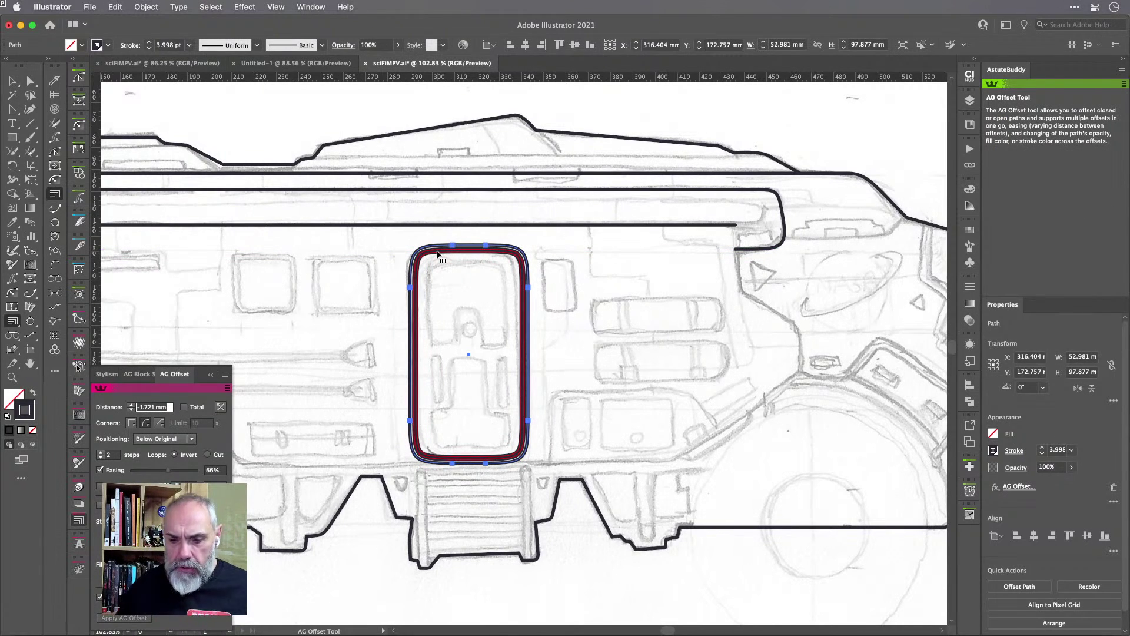
# Expand the appearance of the door's AG Offset effect and ungroup the resulting paths.
pyautogui.scroll(5, 497, 253)
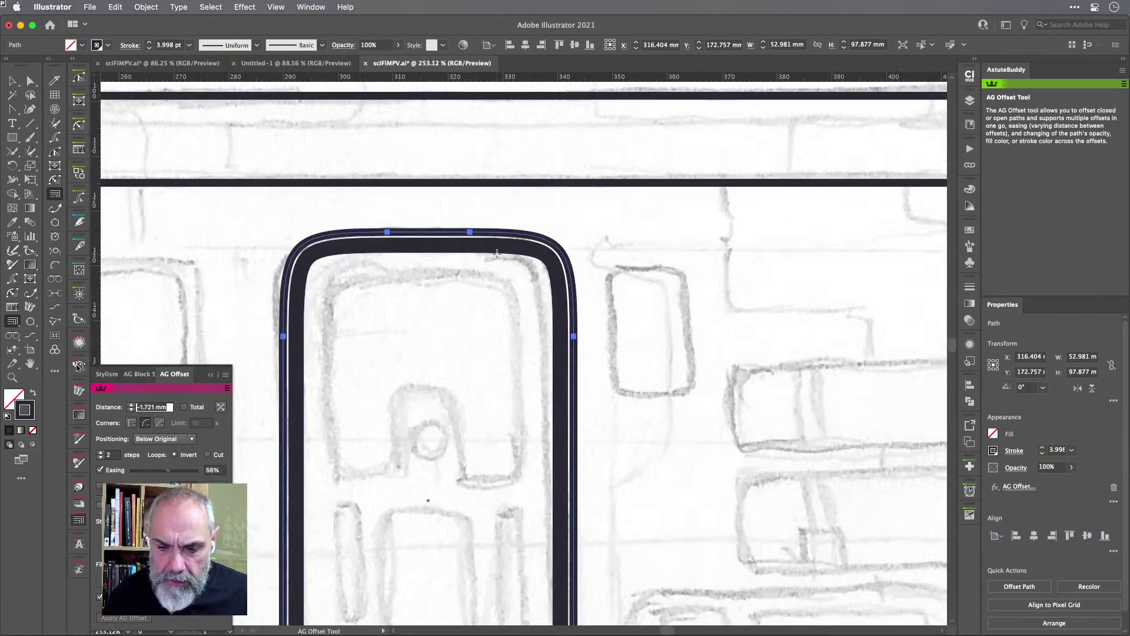
pyautogui.scroll(-3, 497, 253)
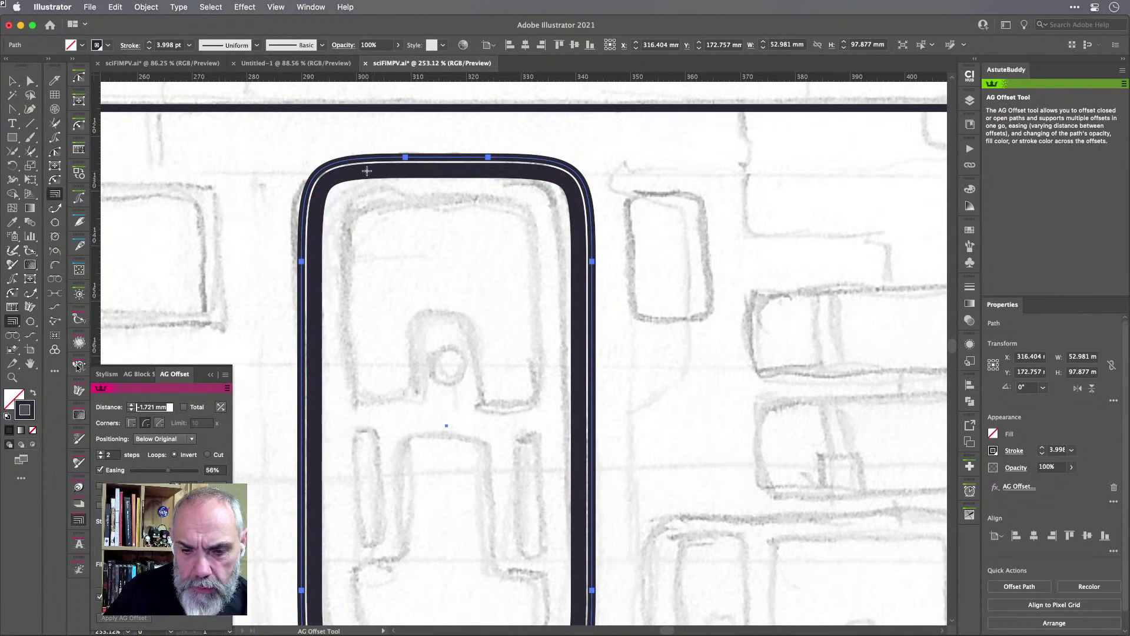
pyautogui.press('v')
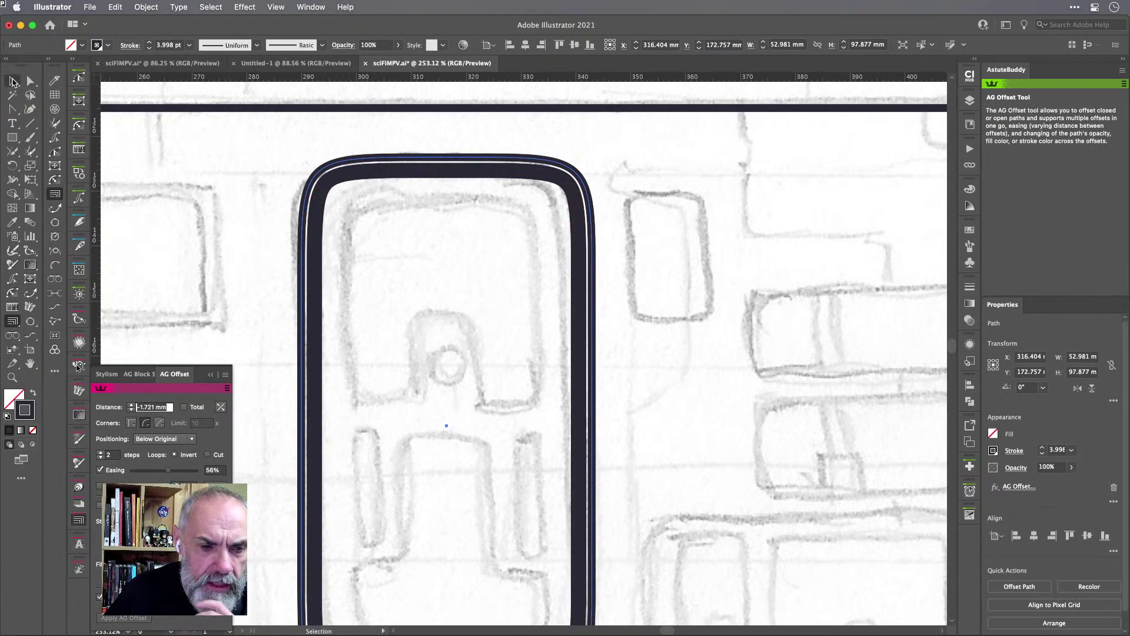
pyautogui.click(430, 172)
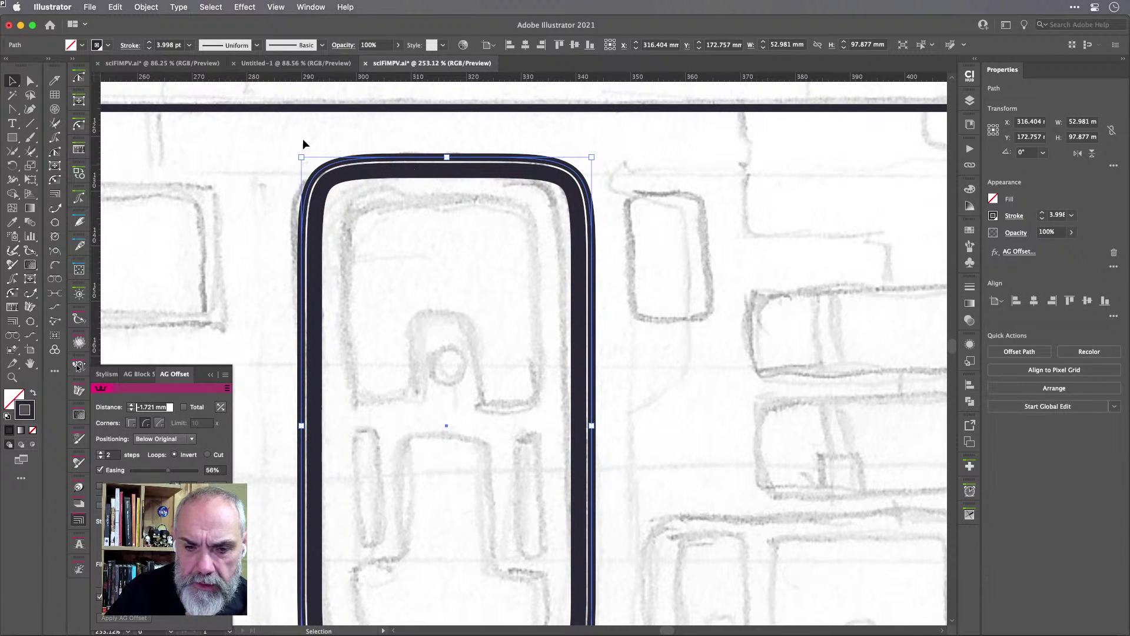
pyautogui.press('a')
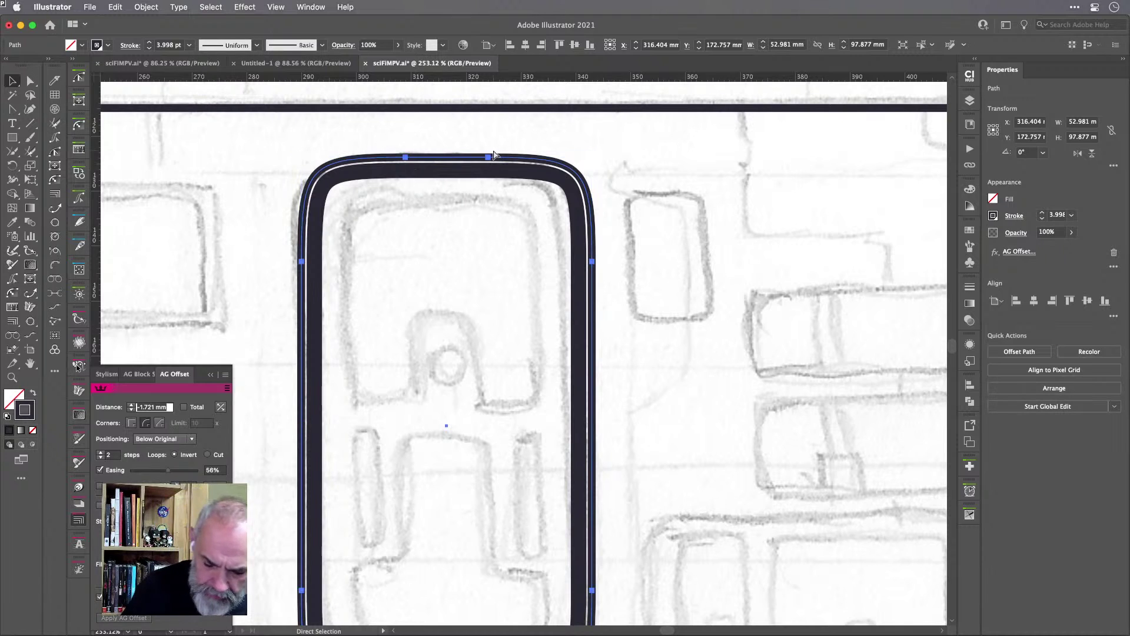
pyautogui.press('super+e')
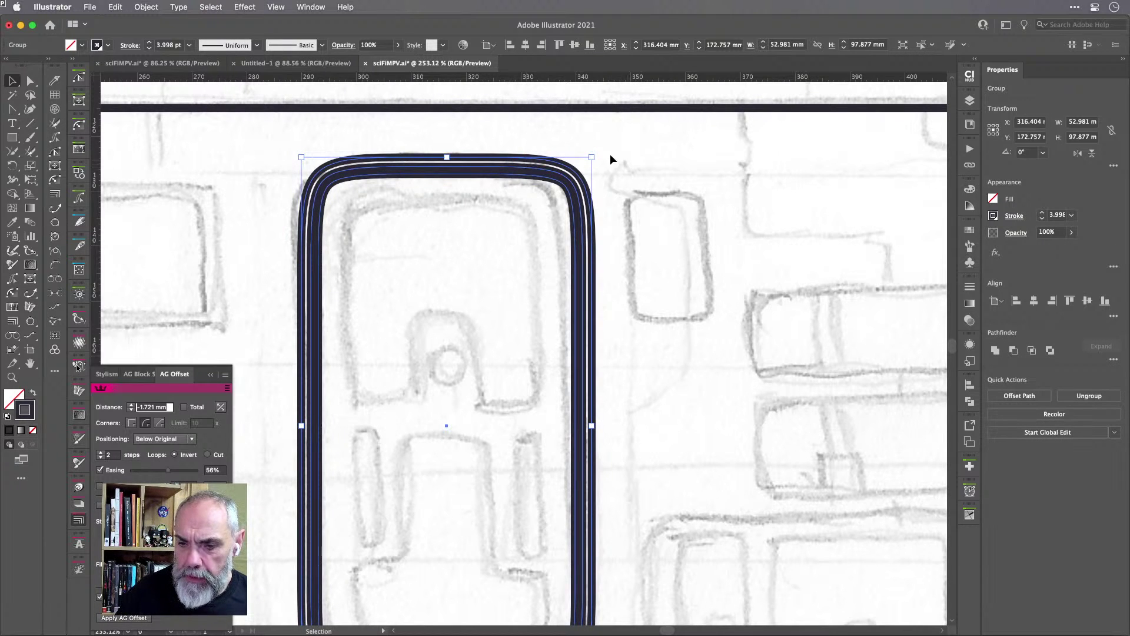
pyautogui.press('shift+super+g')
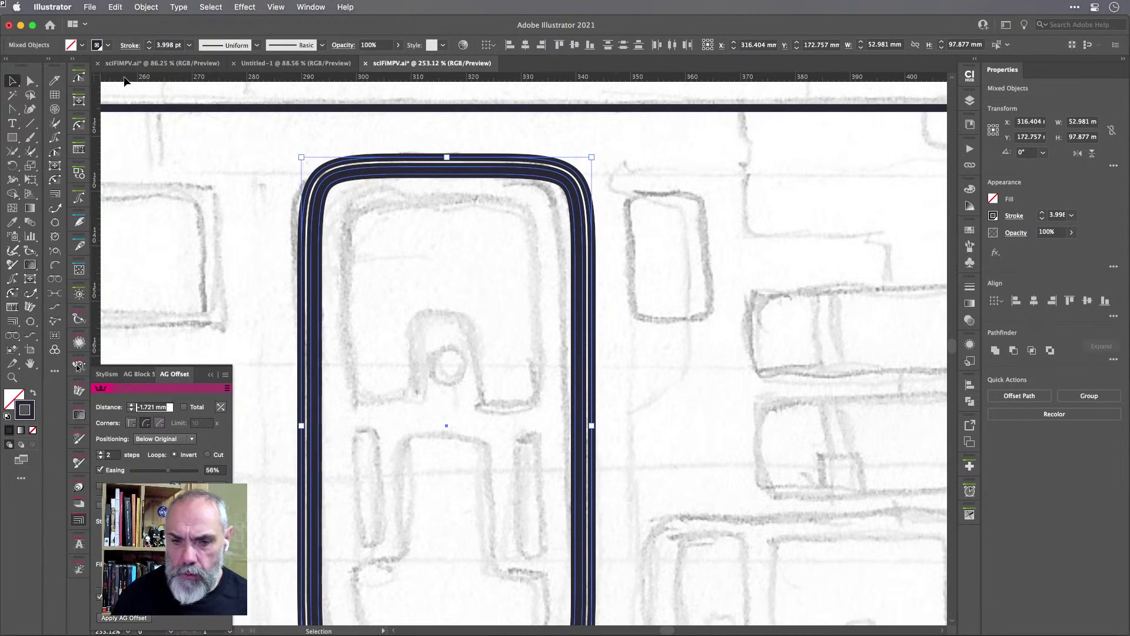
# Select the remaining group of inner door offsets and ungroup it into separate paths.
pyautogui.click(153, 11)
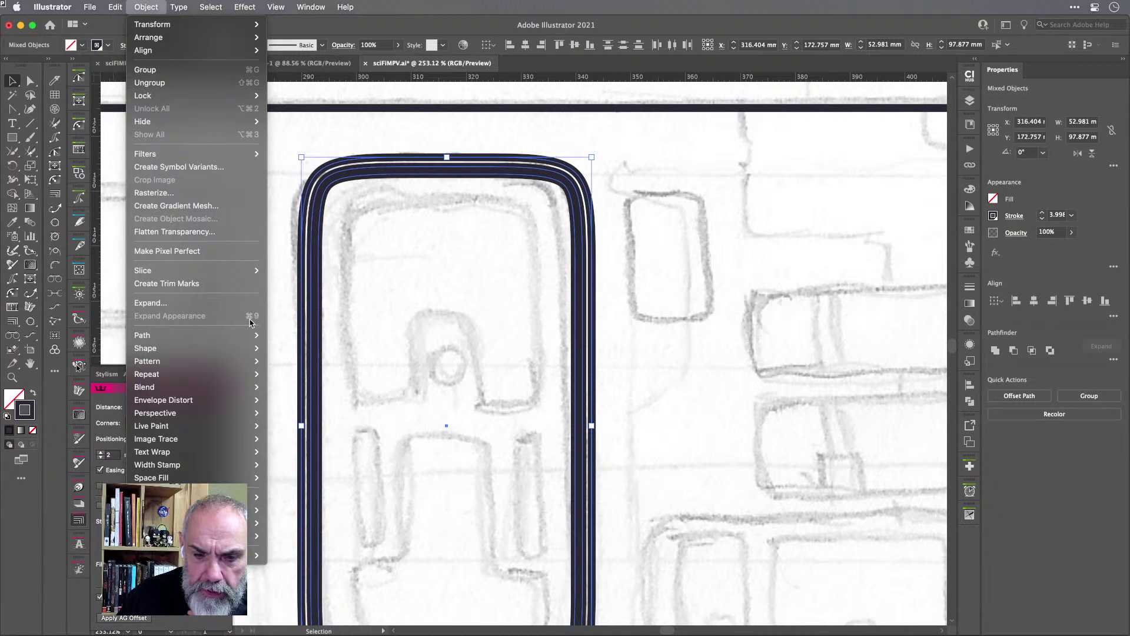
pyautogui.click(152, 8)
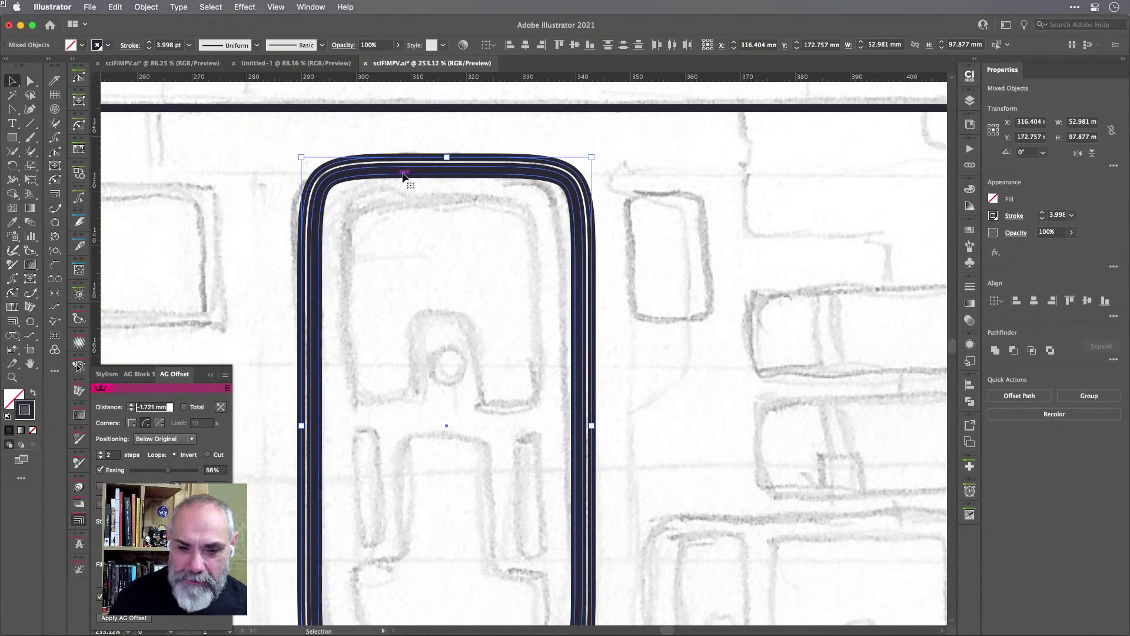
pyautogui.click(425, 137)
pyautogui.click(428, 171)
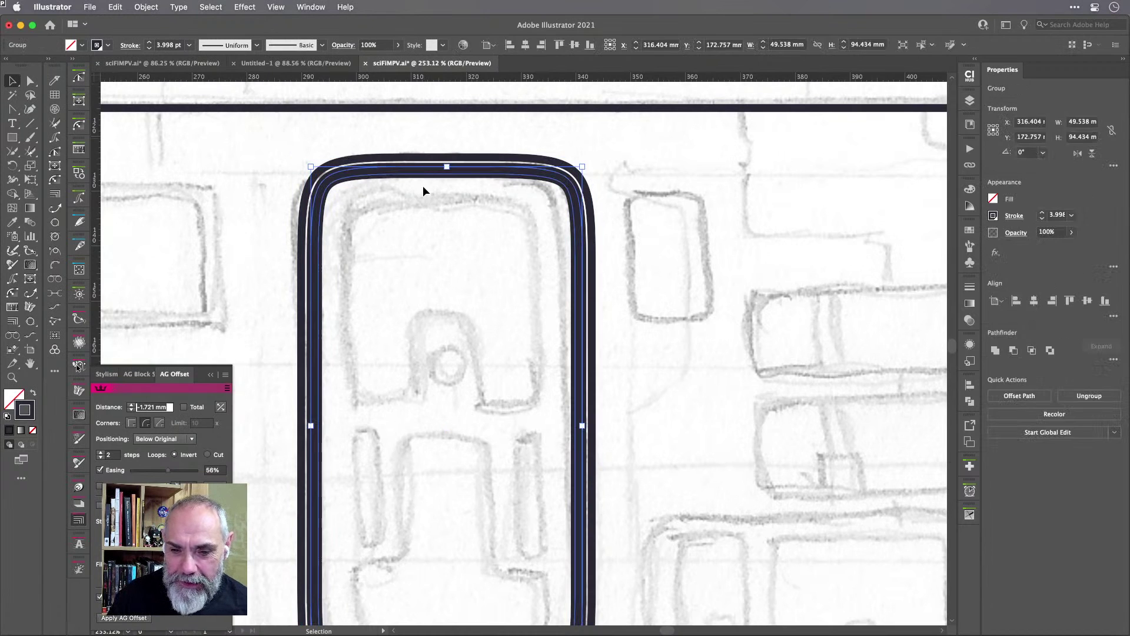
pyautogui.click(423, 186)
pyautogui.click(426, 171)
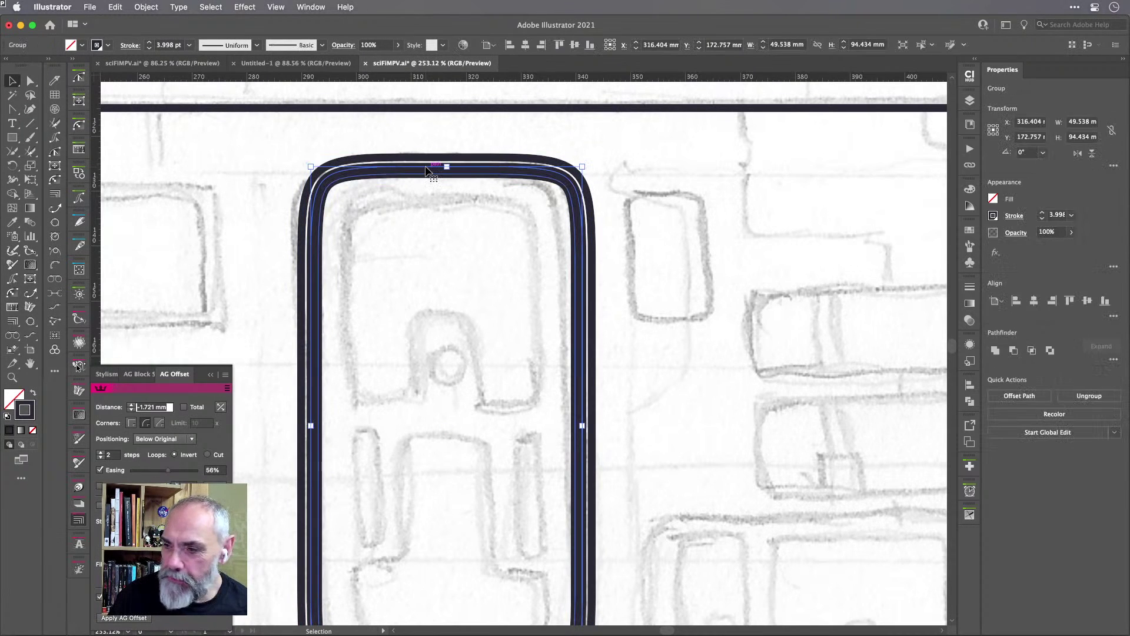
pyautogui.press('super+shift+g')
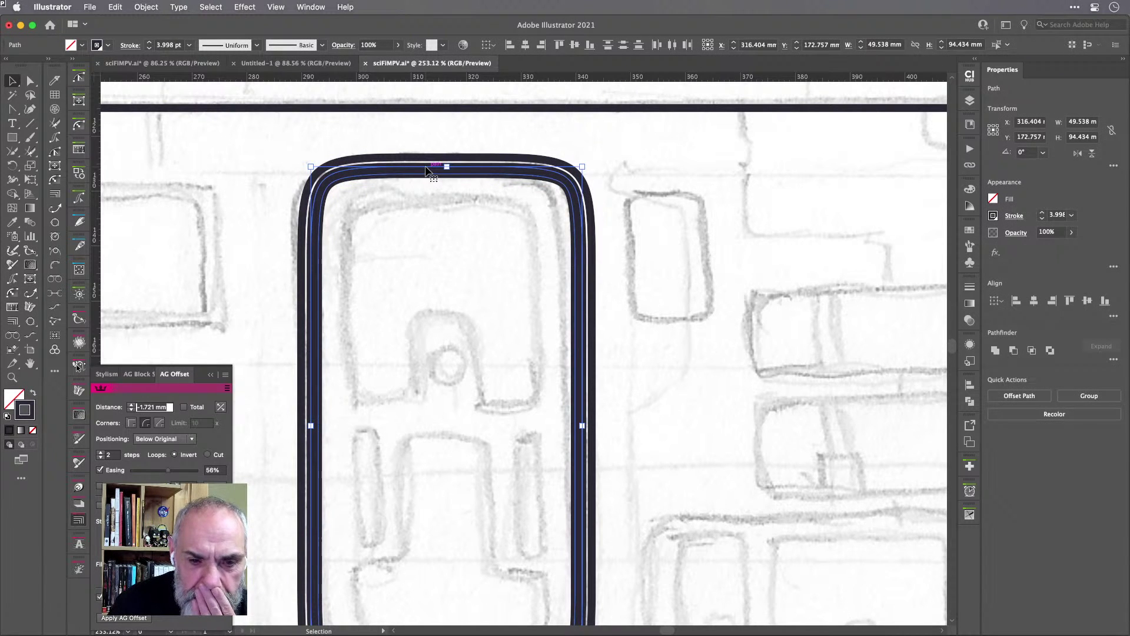
# Set the outer door outline's stroke to 4 pt and the middle outline's stroke to 2 pt.
pyautogui.click(422, 162)
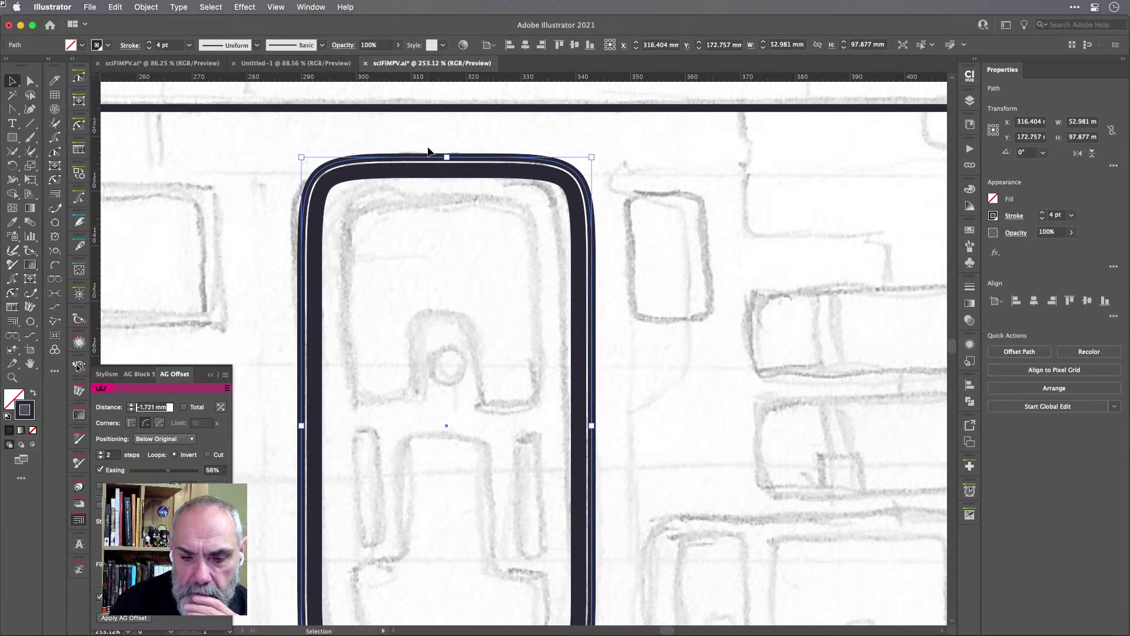
pyautogui.click(422, 171)
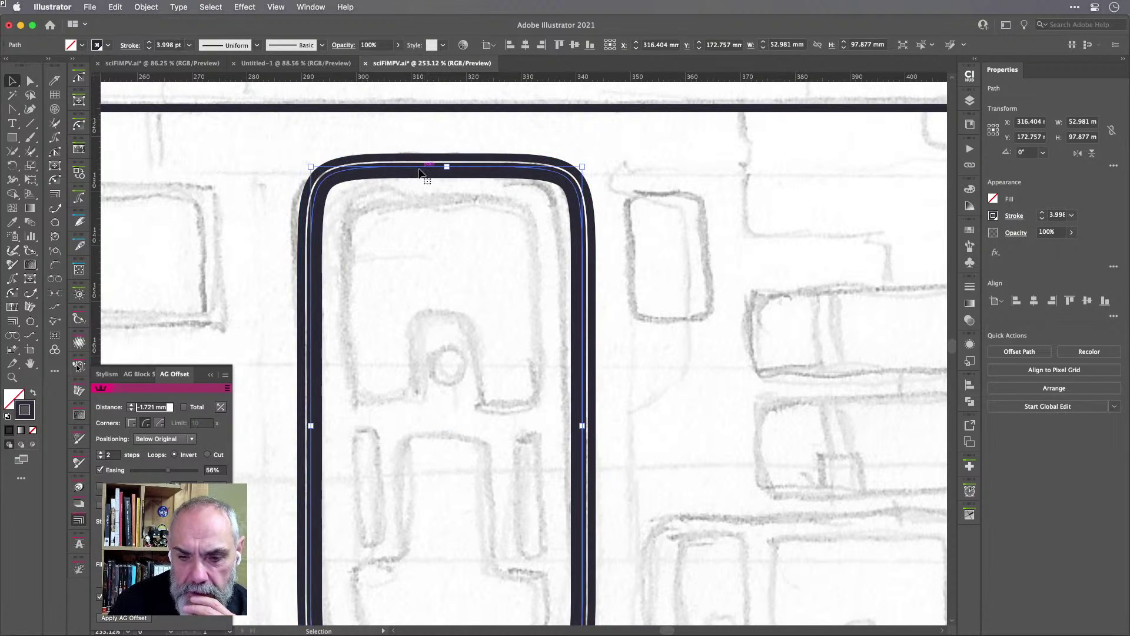
pyautogui.click(190, 46)
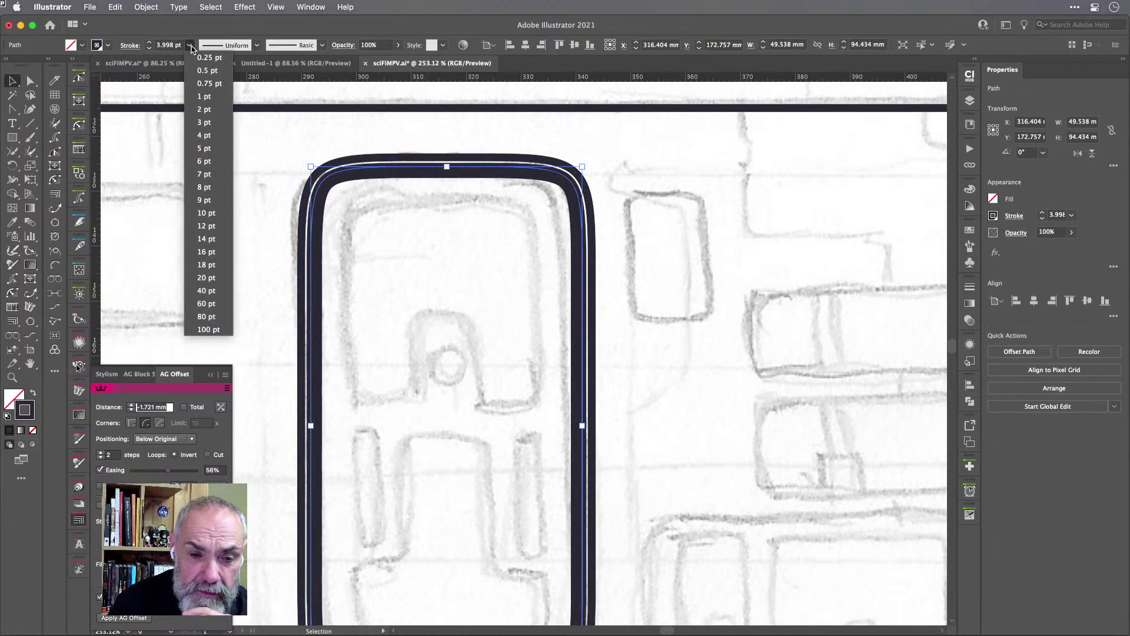
pyautogui.click(206, 109)
# Try a 0.75 pt stroke on the innermost door outline, settle on 1 pt, and deselect it.
pyautogui.click(370, 177)
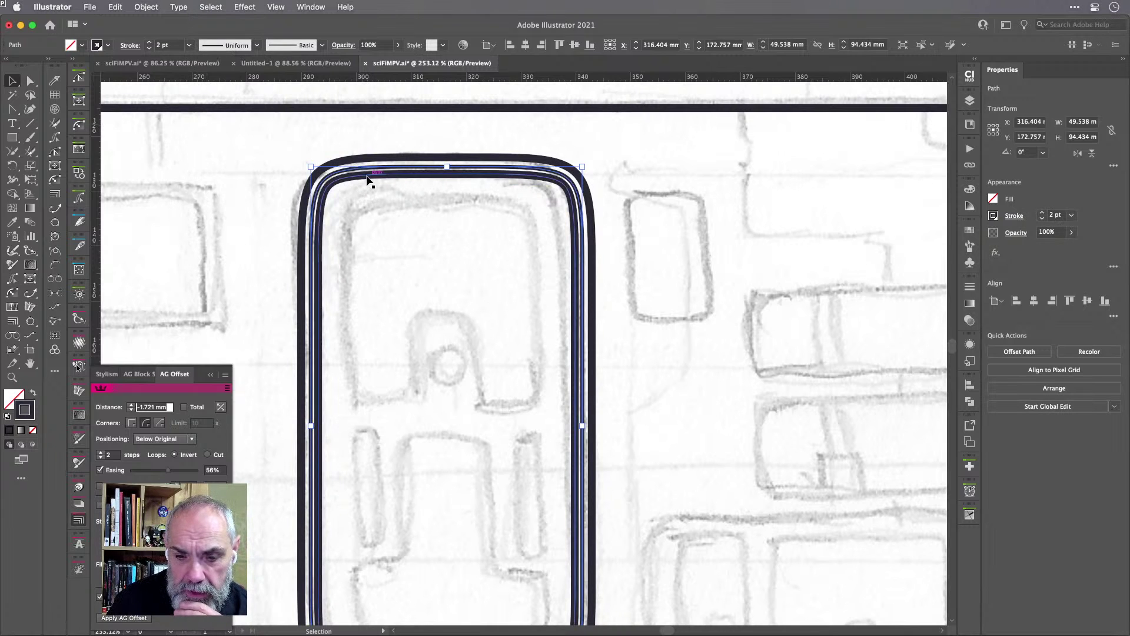
pyautogui.click(189, 45)
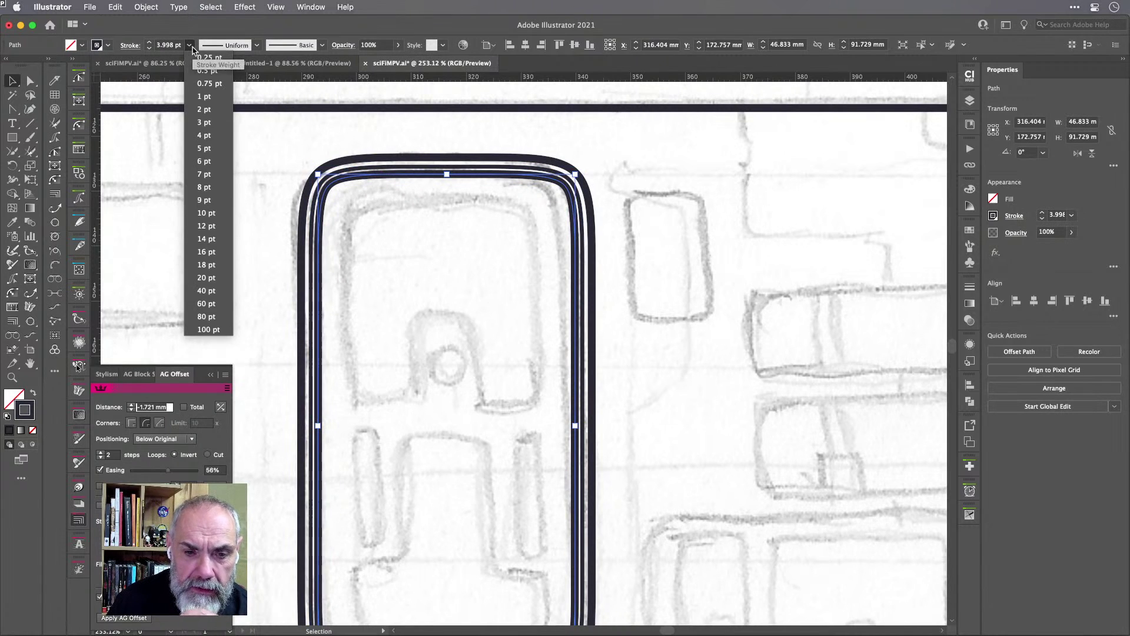
pyautogui.click(206, 83)
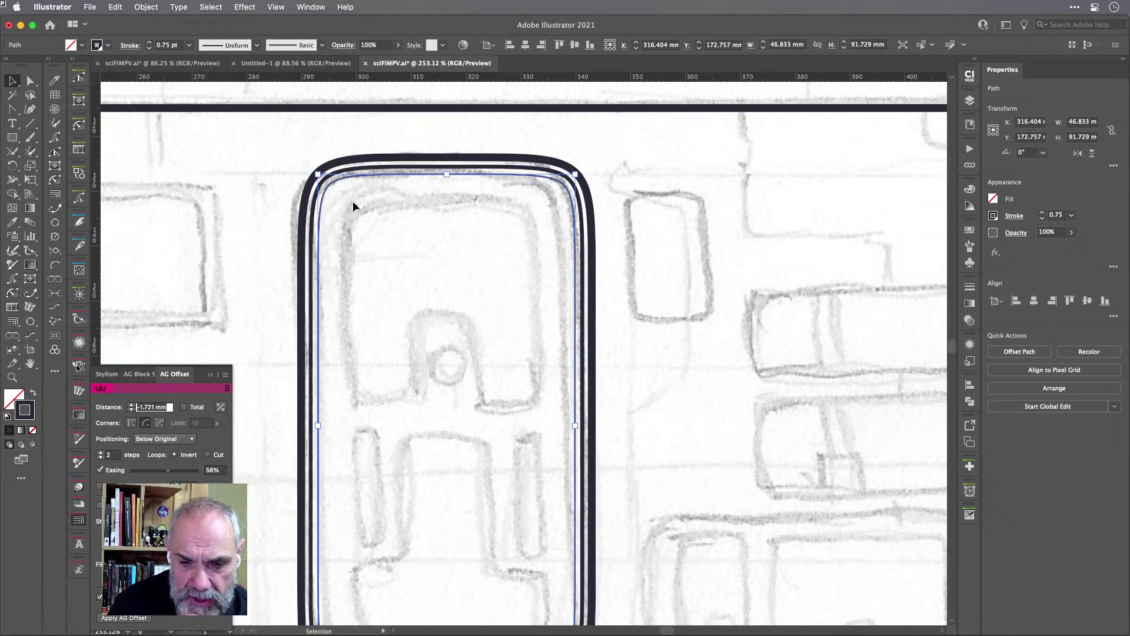
pyautogui.click(387, 219)
pyautogui.click(373, 175)
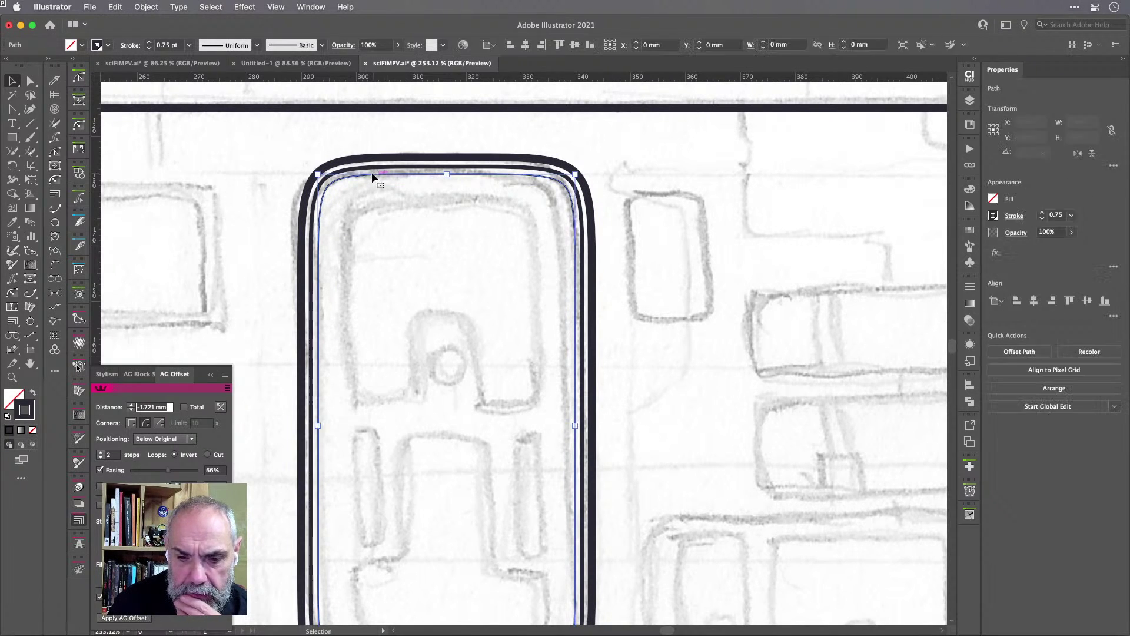
pyautogui.click(188, 47)
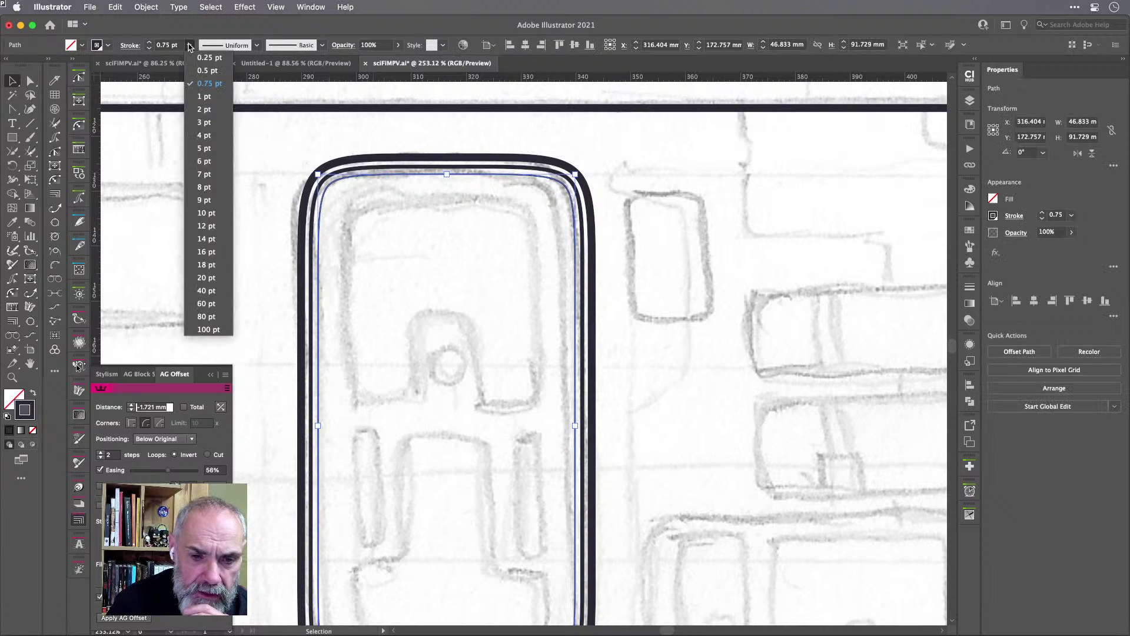
pyautogui.click(206, 96)
pyautogui.click(364, 129)
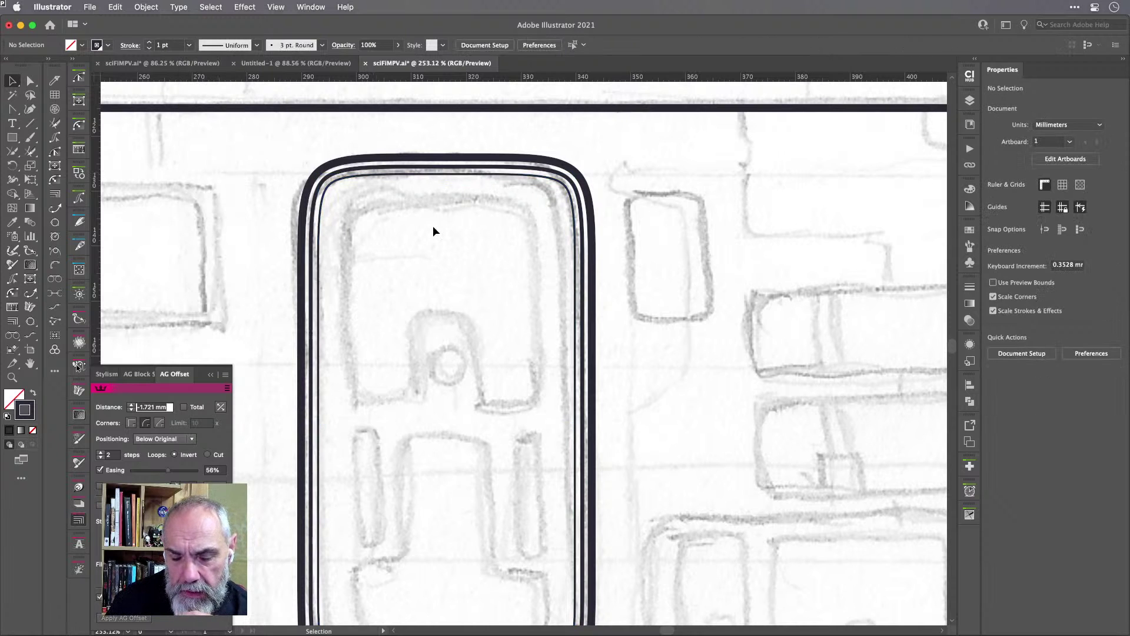
# Offset the innermost door outline inward by about 4.9 mm in a single step with AG Offset to form the door's inner panel.
pyautogui.scroll(-3, 432, 227)
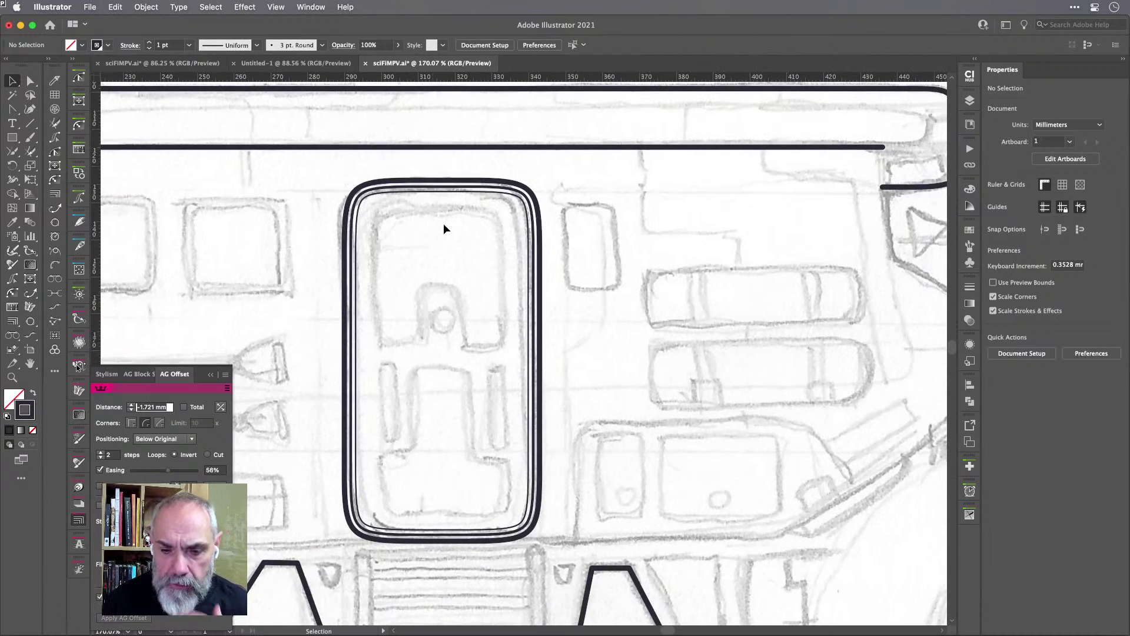
pyautogui.click(442, 194)
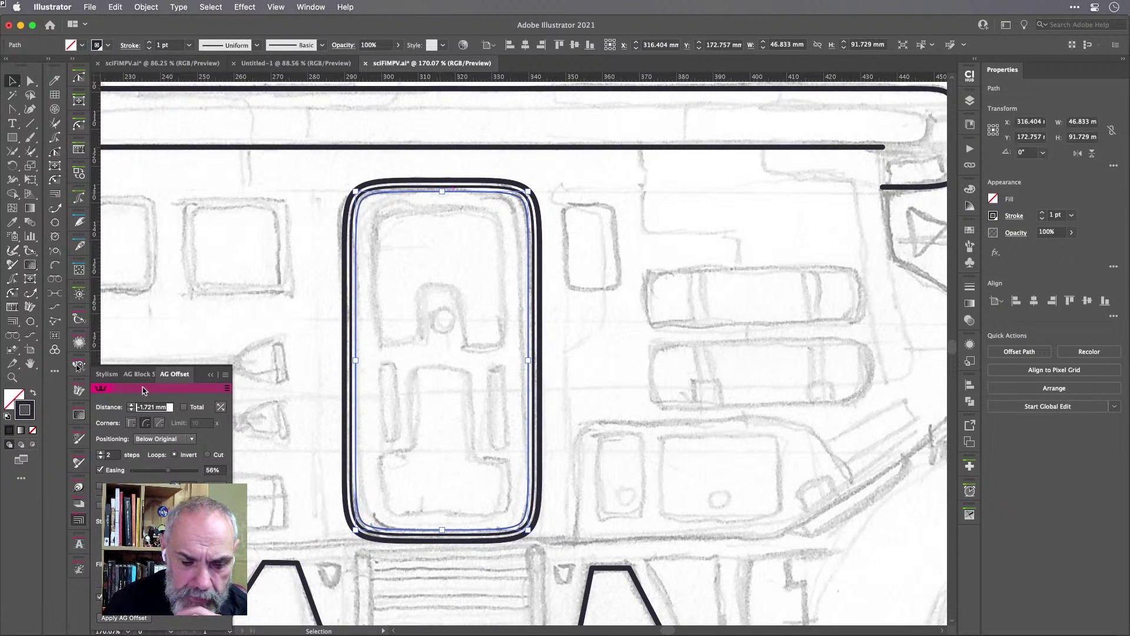
pyautogui.click(54, 195)
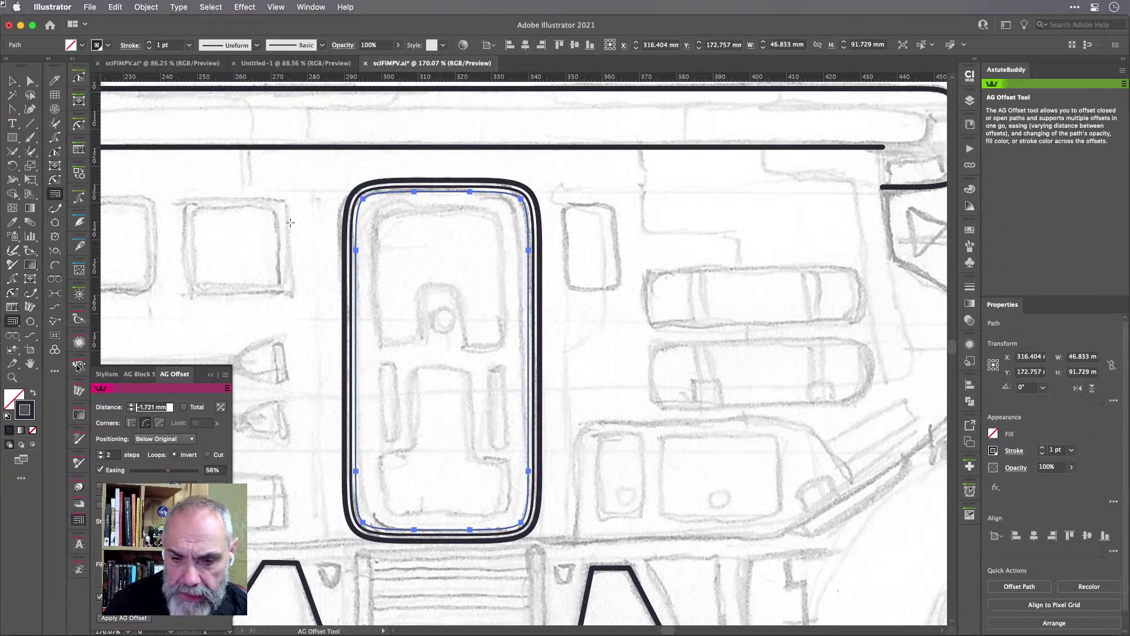
pyautogui.moveTo(384, 219); pyautogui.dragTo(384, 211)
pyautogui.press('Left')
pyautogui.press('Left')
pyautogui.press('Left')
pyautogui.press('Down')
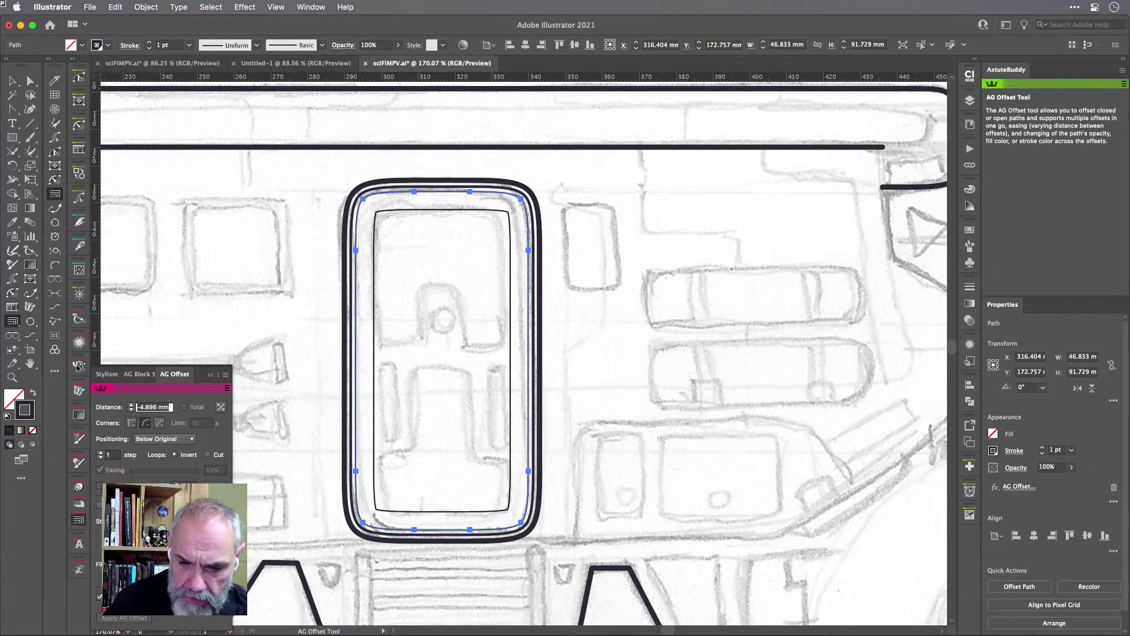
pyautogui.click(183, 408)
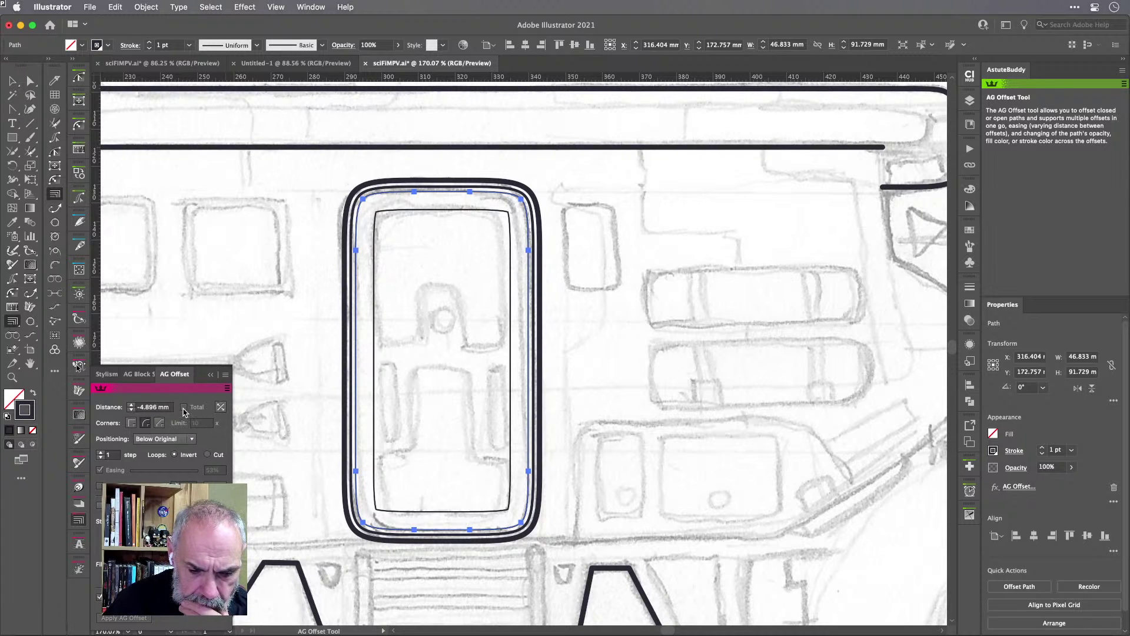
pyautogui.click(221, 408)
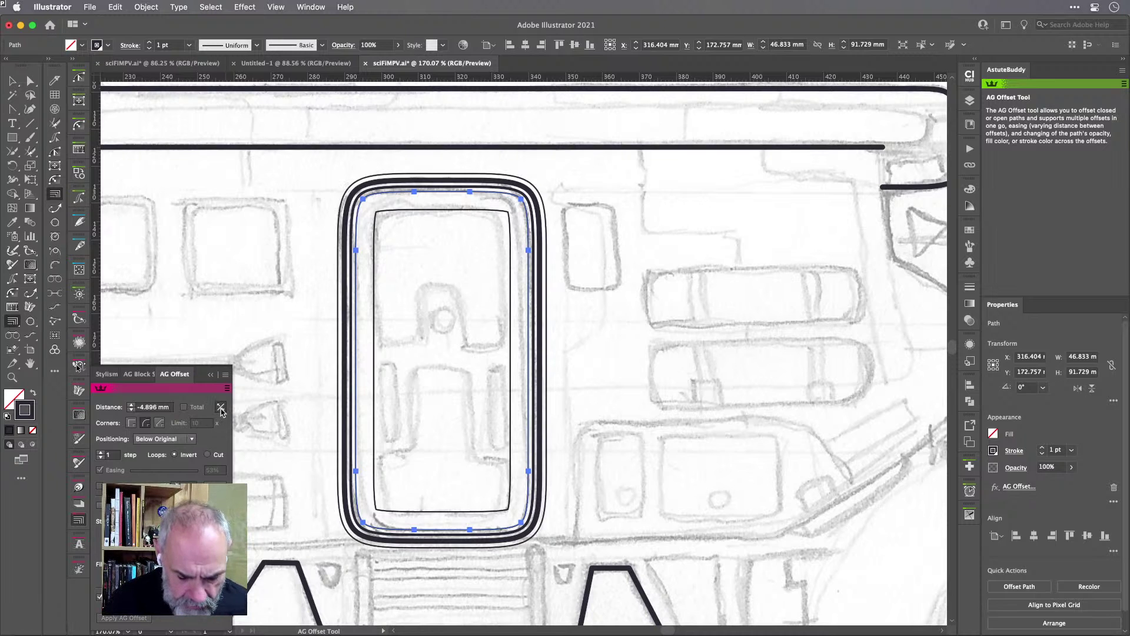
pyautogui.click(221, 408)
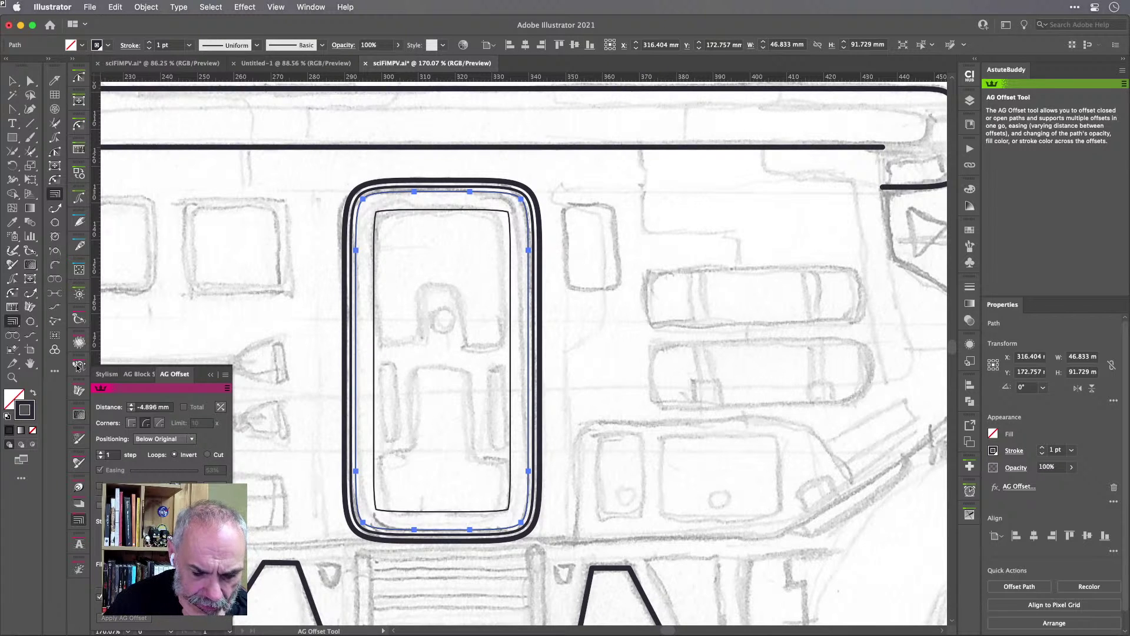
# Expand the AG Offset effect on the innermost door outline into real paths, ungroup them and deselect.
pyautogui.click(12, 81)
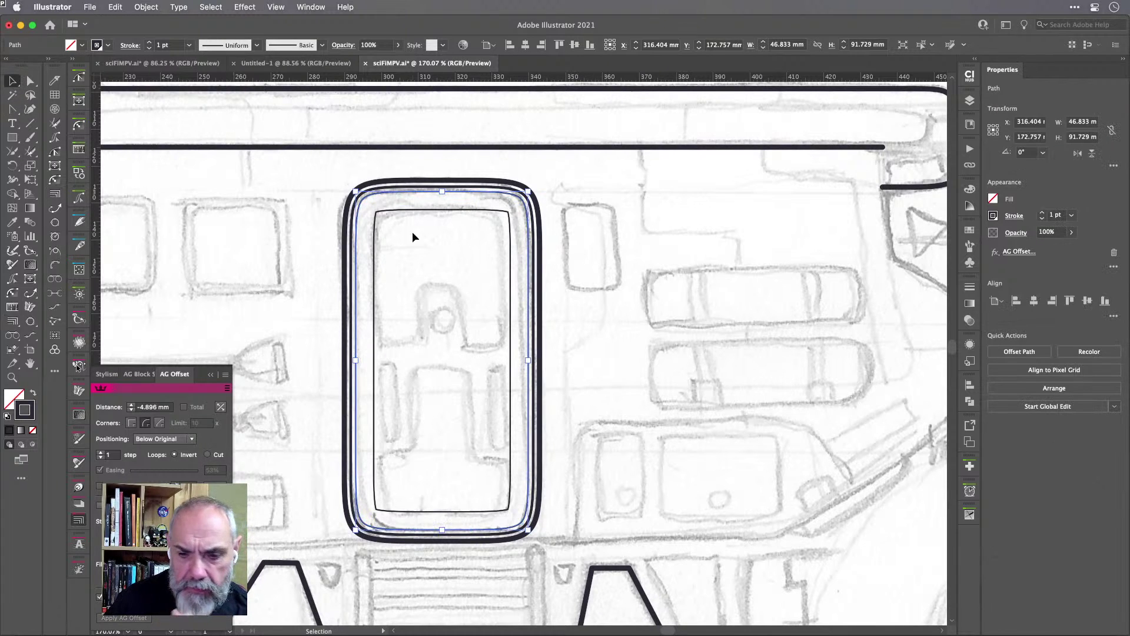
pyautogui.press('a')
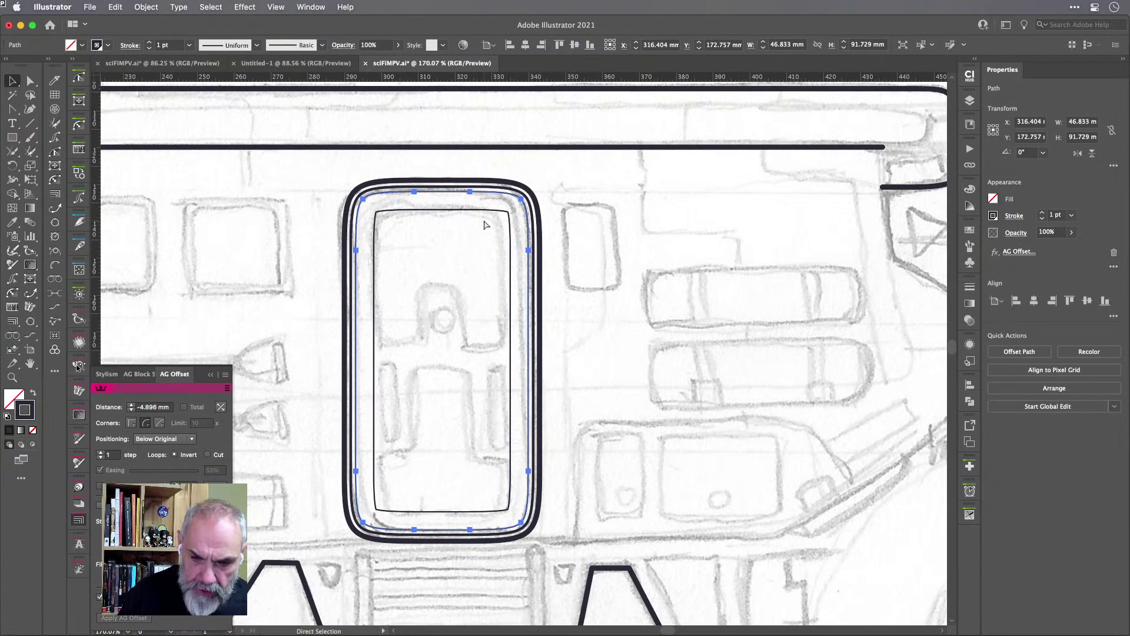
pyautogui.press('super+shift+e')
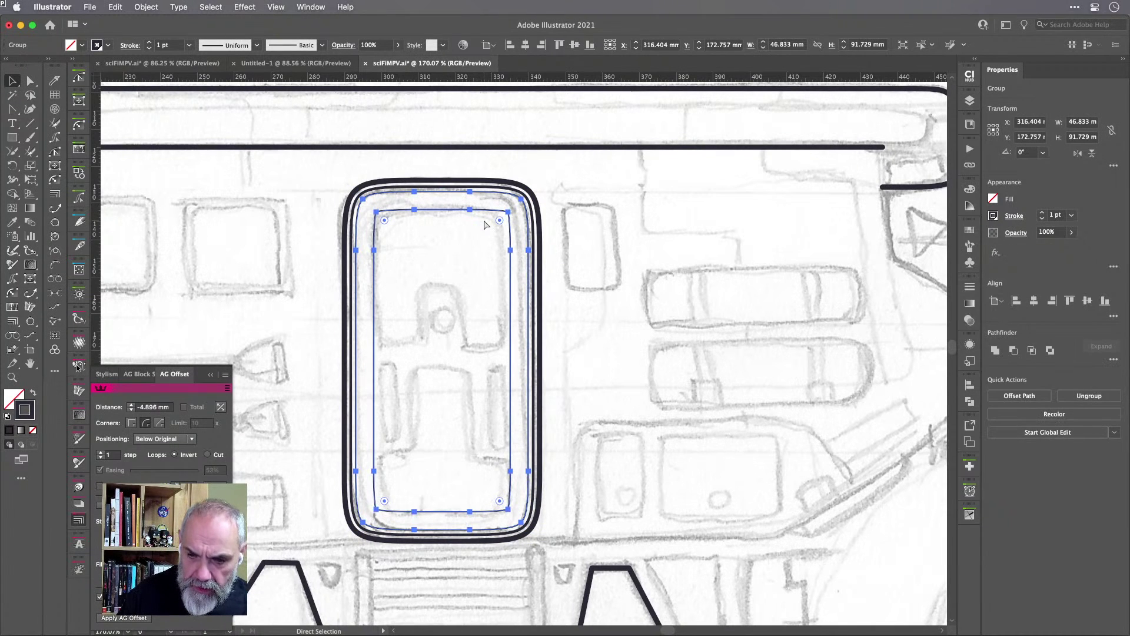
pyautogui.press('v')
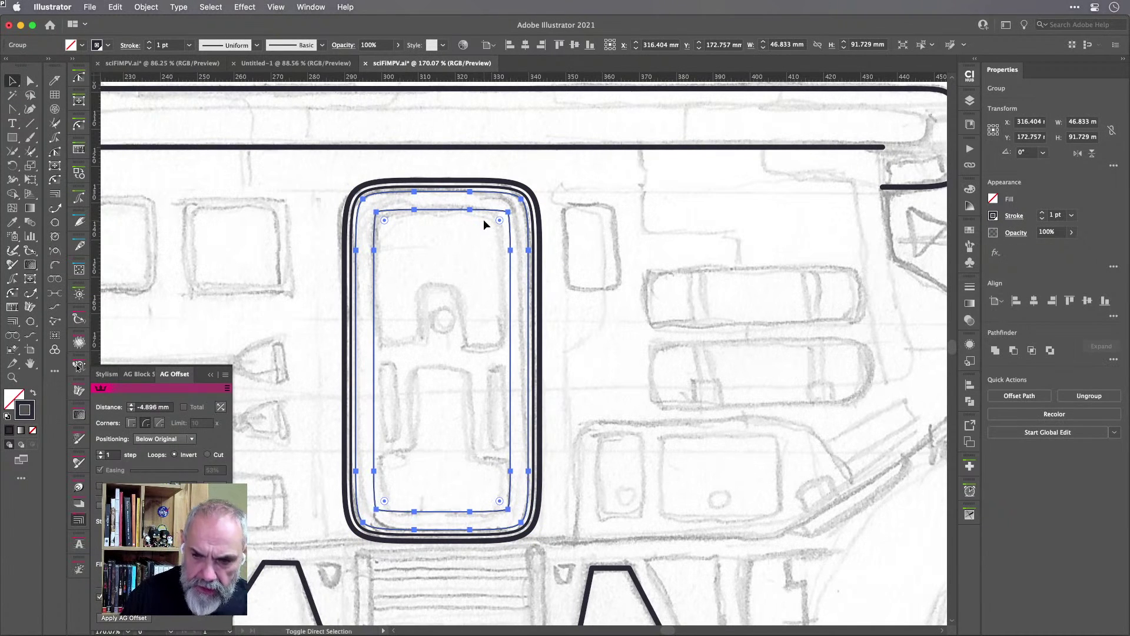
pyautogui.click(574, 205)
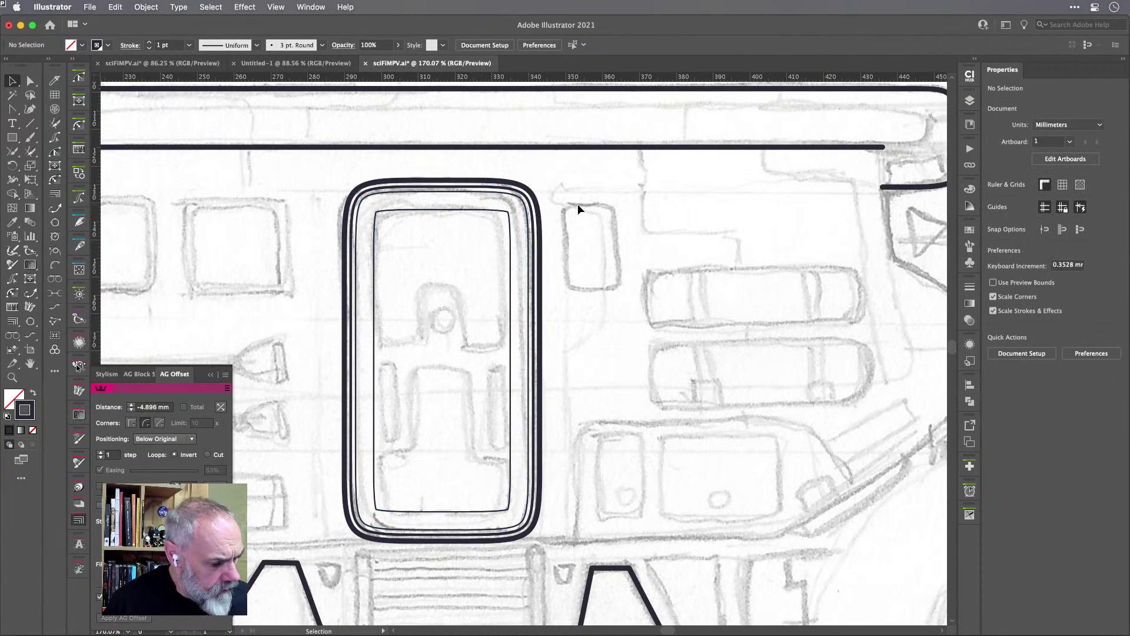
# Round all four corners of the door's inner panel with Dynamic Corners, using the Squircular method and a radius of about 11 mm.
pyautogui.click(430, 210)
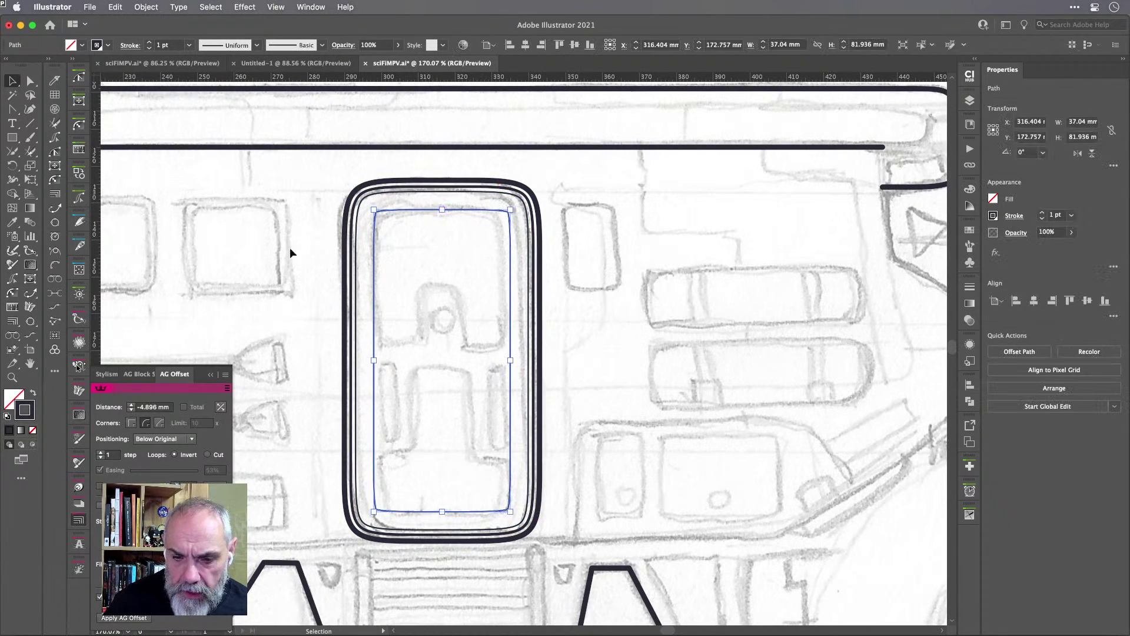
pyautogui.click(77, 126)
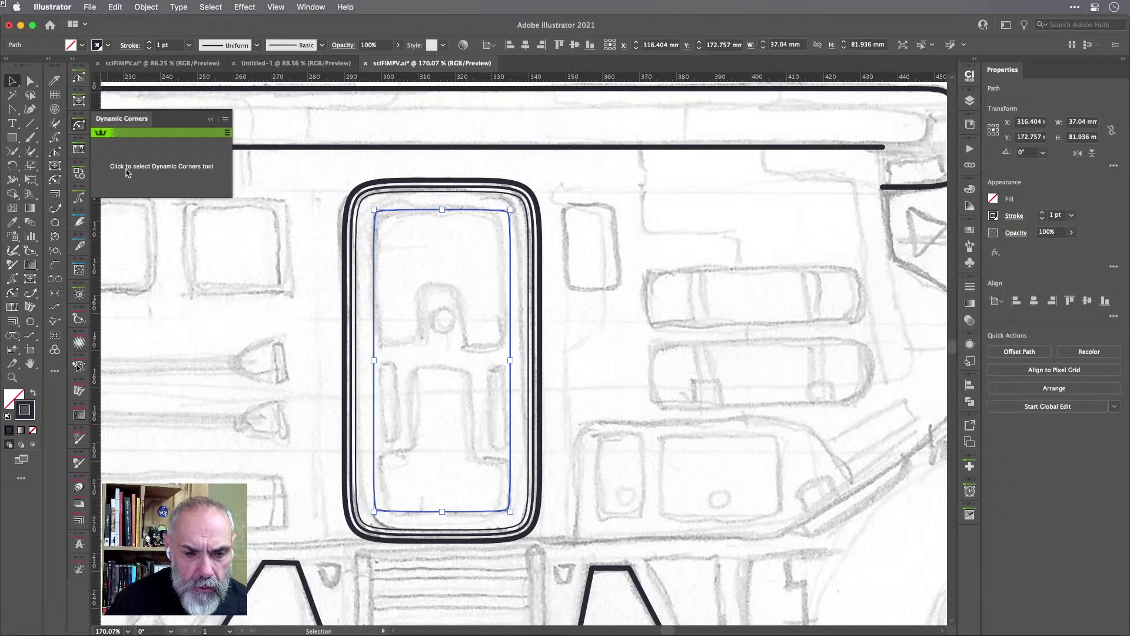
pyautogui.moveTo(375, 211); pyautogui.dragTo(436, 241)
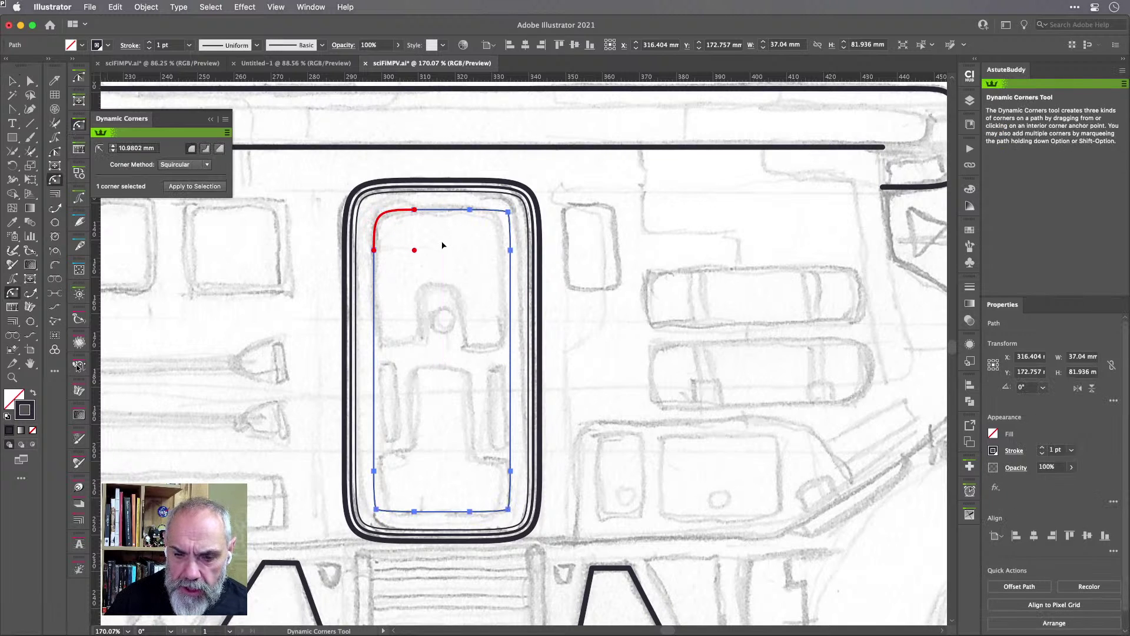
pyautogui.click(203, 186)
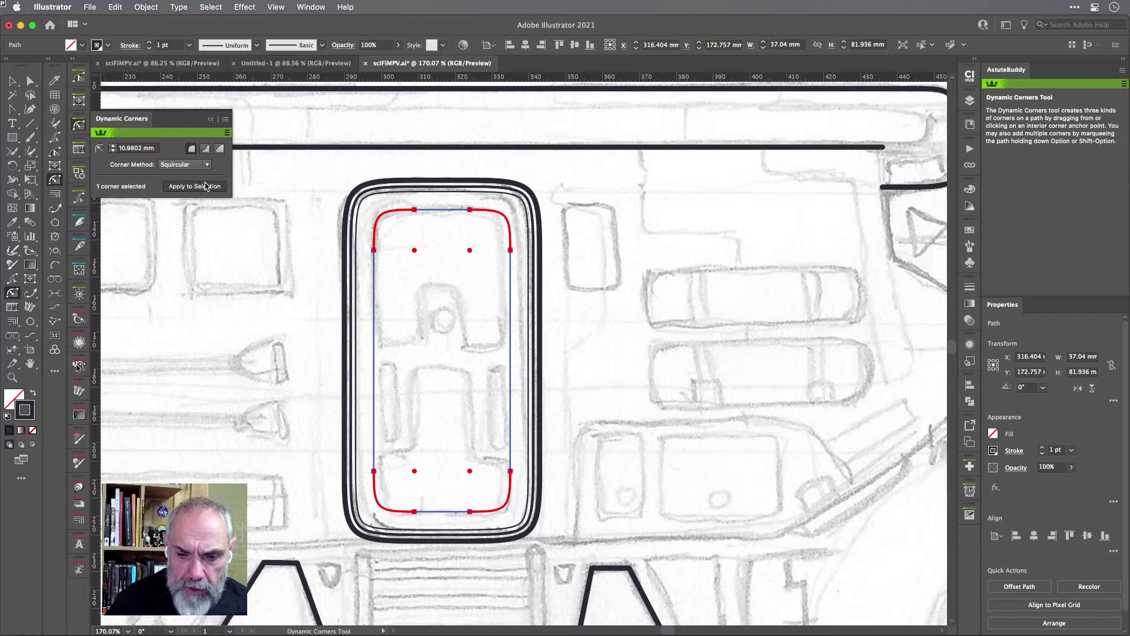
pyautogui.press('v')
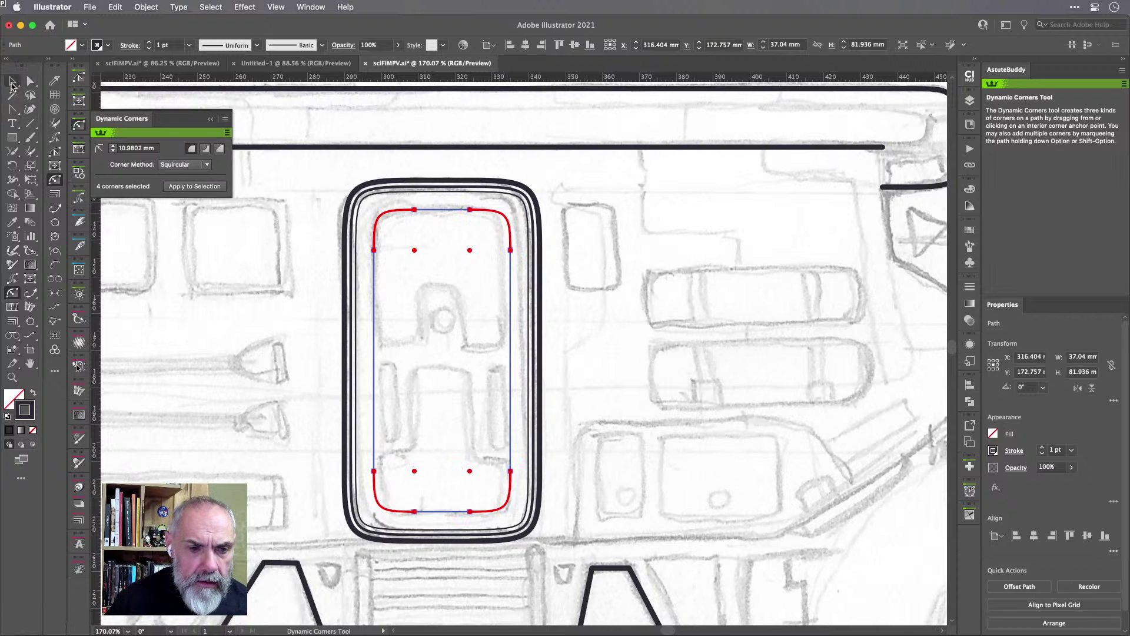
# Isolate the inner door panel and draw a rectangle about 43 × 6 mm from its centre, spanning the panel's width.
pyautogui.doubleClick(510, 294)
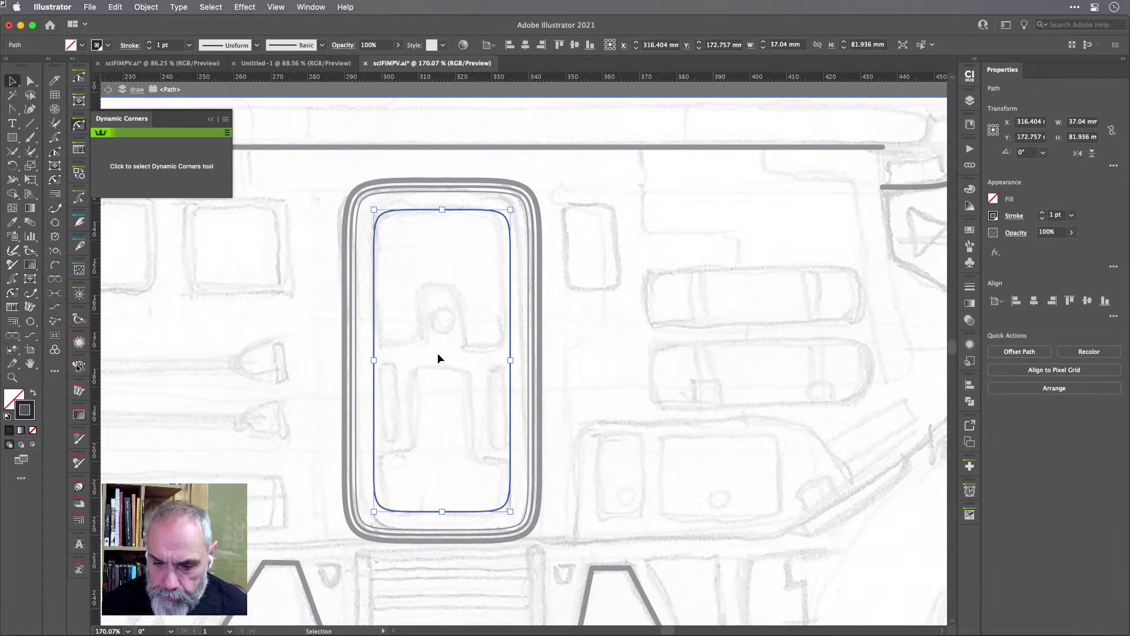
pyautogui.press('m')
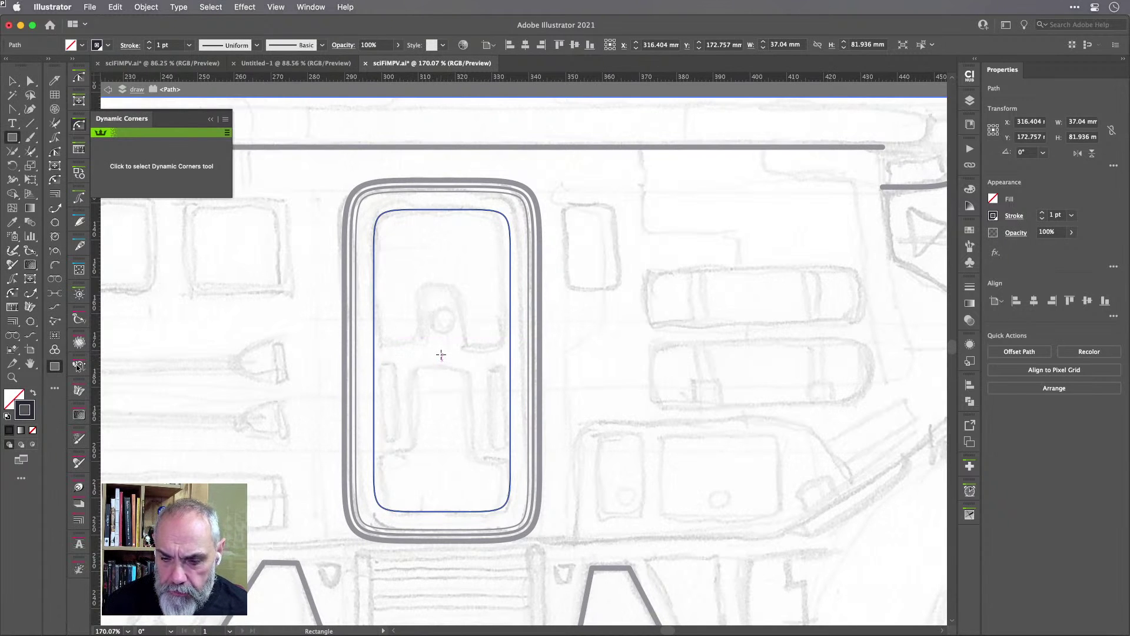
pyautogui.moveTo(441, 358); pyautogui.dragTo(522, 369)
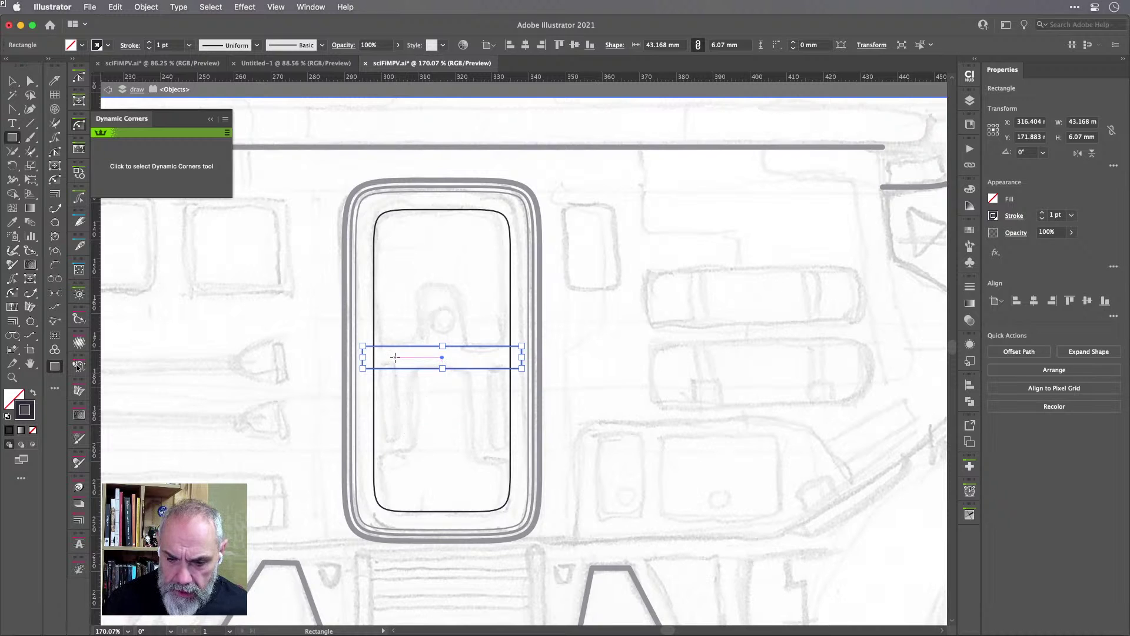
# Draw two upright rectangles about 5 × 25 mm and 4 × 24 mm over the panel's left half, plus one about 8 × 2.7 mm joining their lower ends.
pyautogui.moveTo(395, 357); pyautogui.dragTo(414, 451)
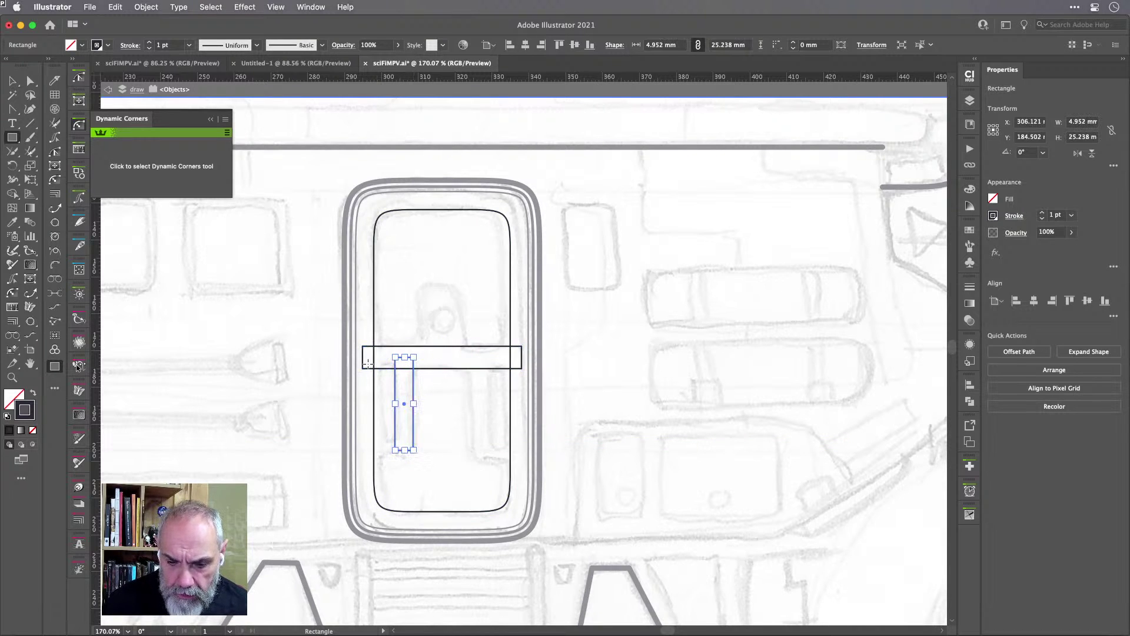
pyautogui.moveTo(368, 360); pyautogui.dragTo(381, 451)
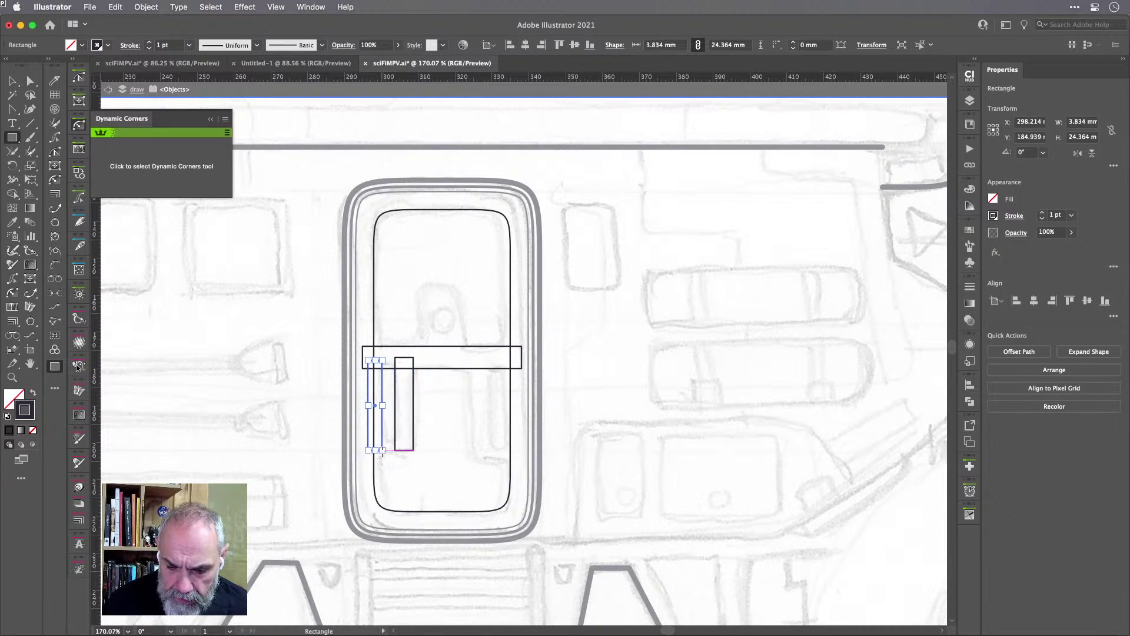
pyautogui.scroll(4, 379, 443)
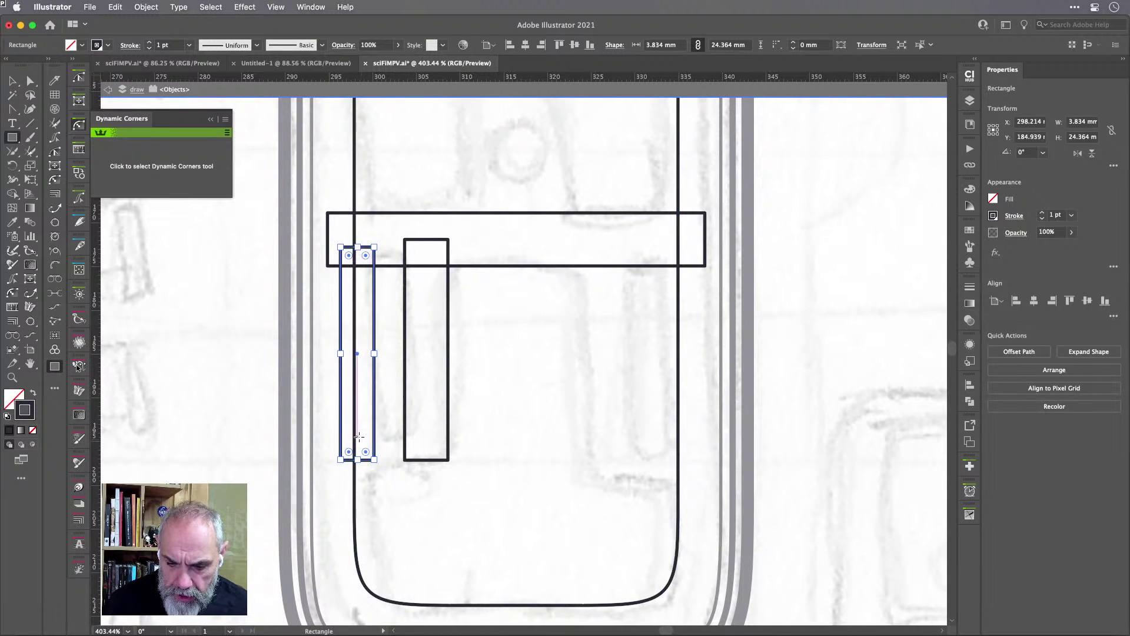
pyautogui.moveTo(357, 437); pyautogui.dragTo(428, 460)
pyautogui.scroll(-2, 428, 460)
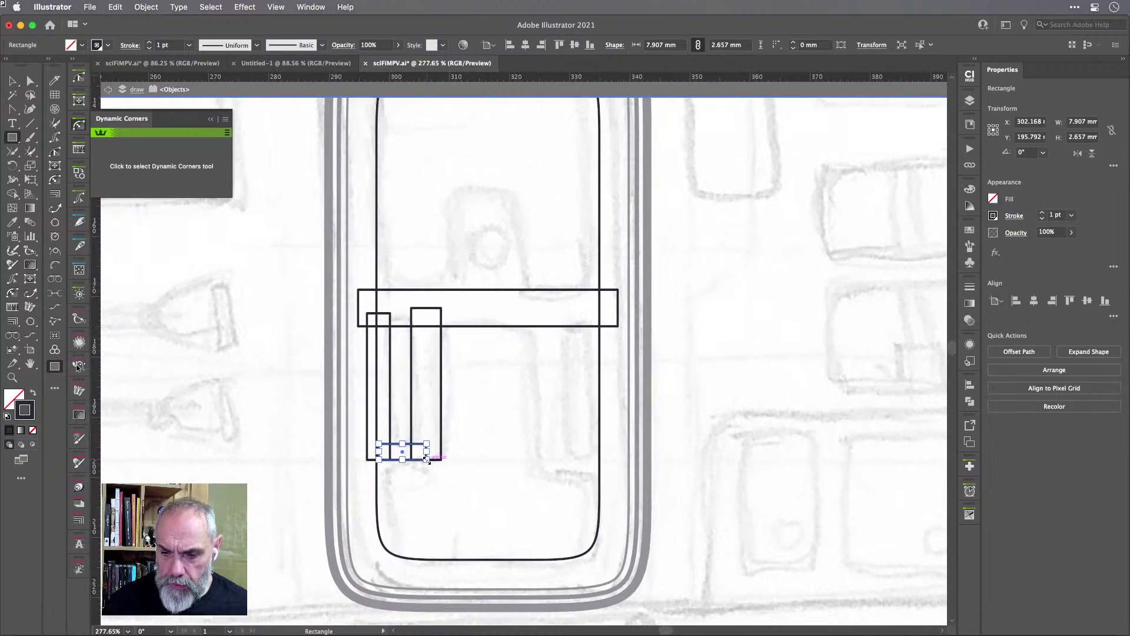
pyautogui.scroll(-2, 427, 460)
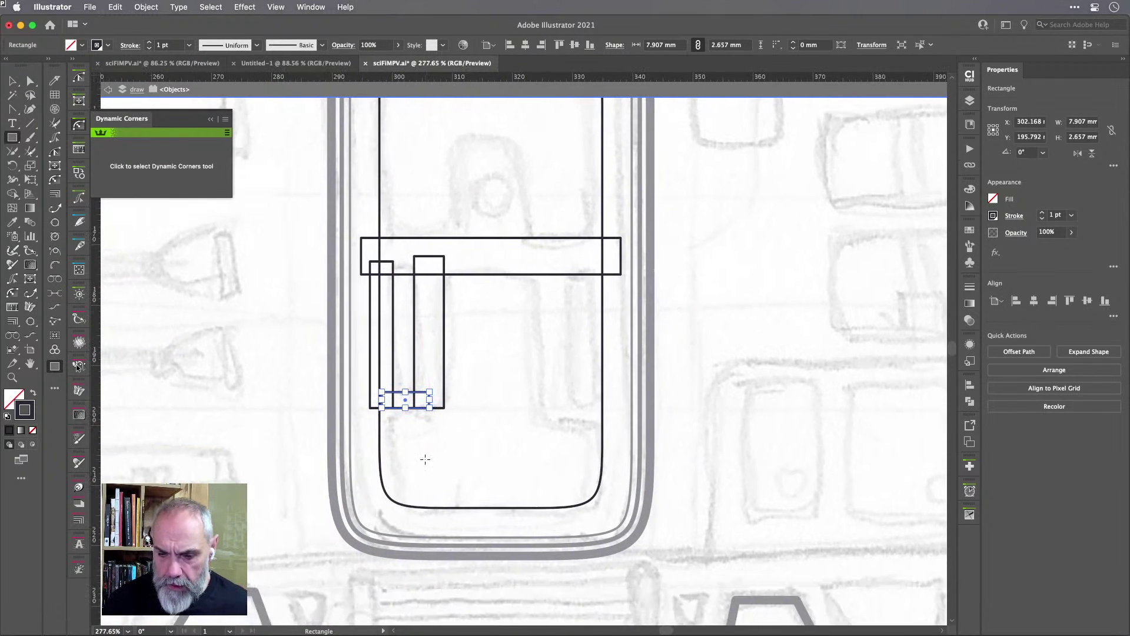
pyautogui.scroll(-1, 425, 458)
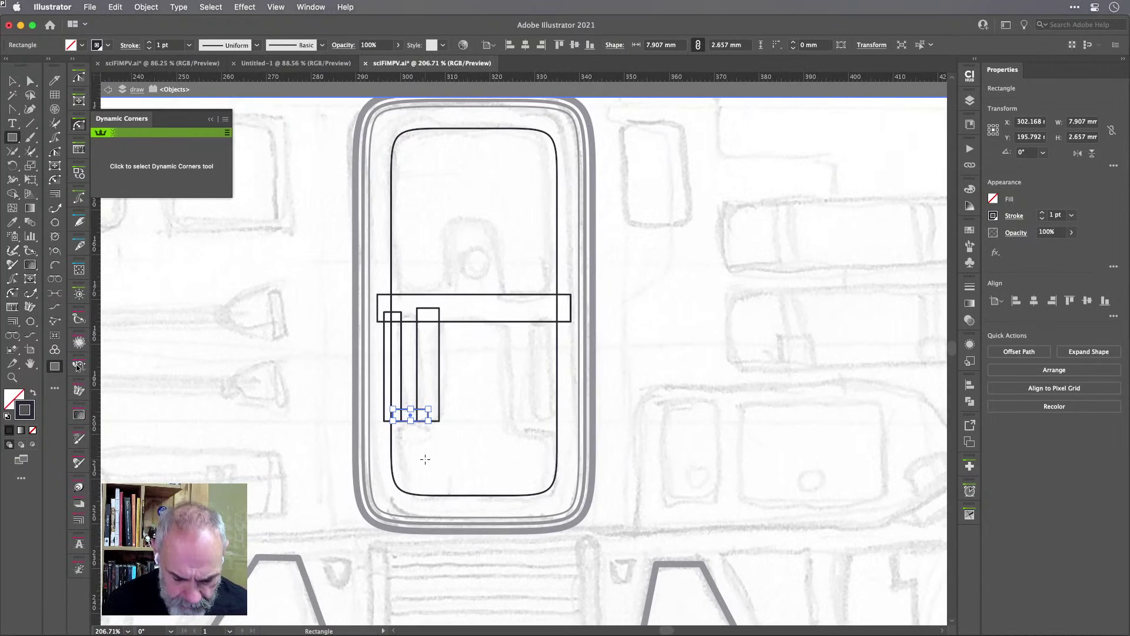
# Select the three small rectangles on the panel's left half and reflect a copy across the crossbar's centre onto the right half.
pyautogui.press('v')
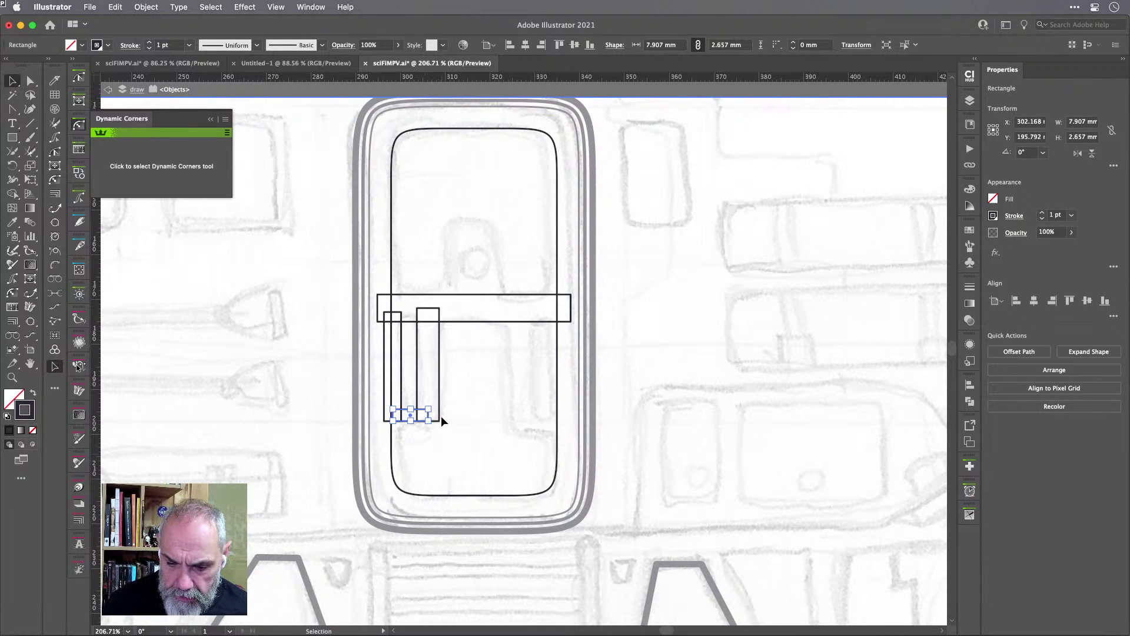
pyautogui.keyDown('shift'); pyautogui.click(440, 416); pyautogui.keyUp('shift')
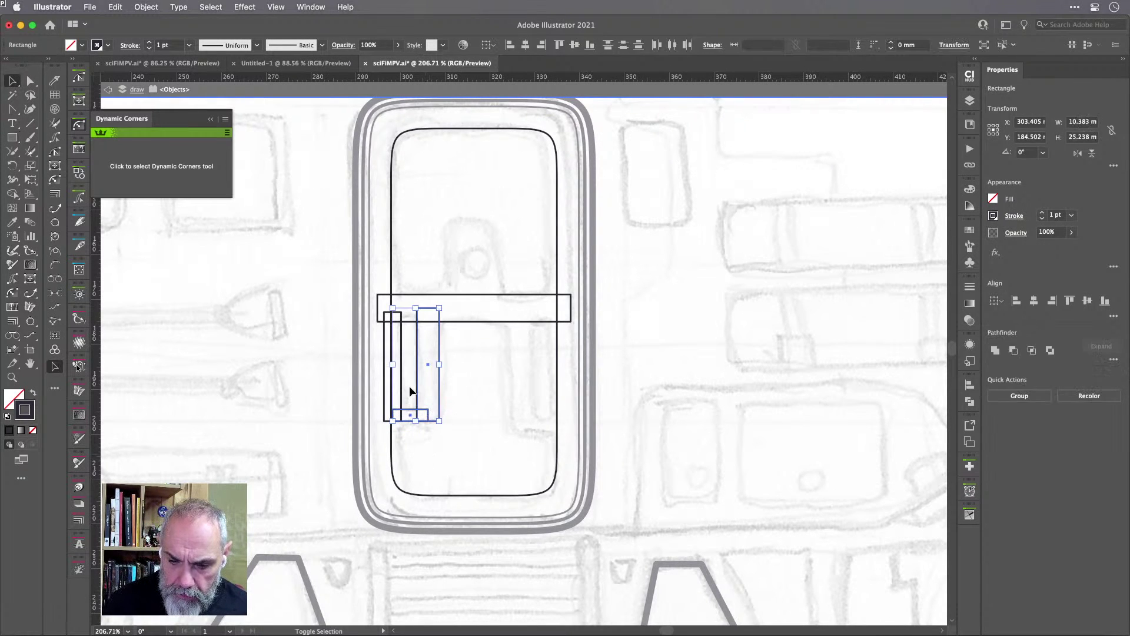
pyautogui.keyDown('shift'); pyautogui.click(384, 388); pyautogui.keyUp('shift')
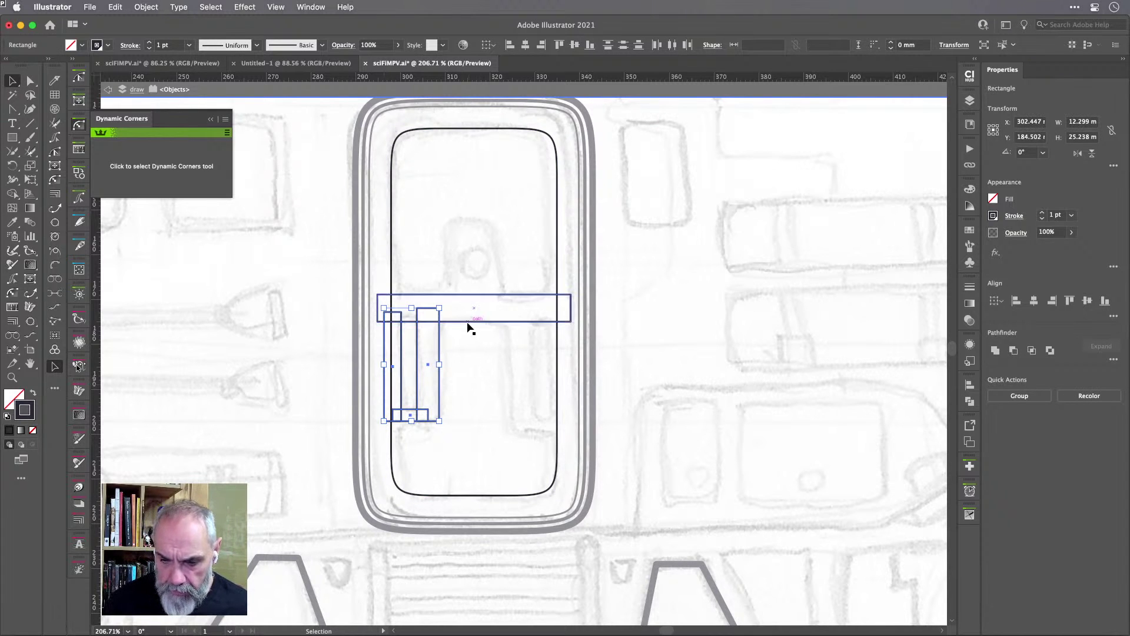
pyautogui.press('o')
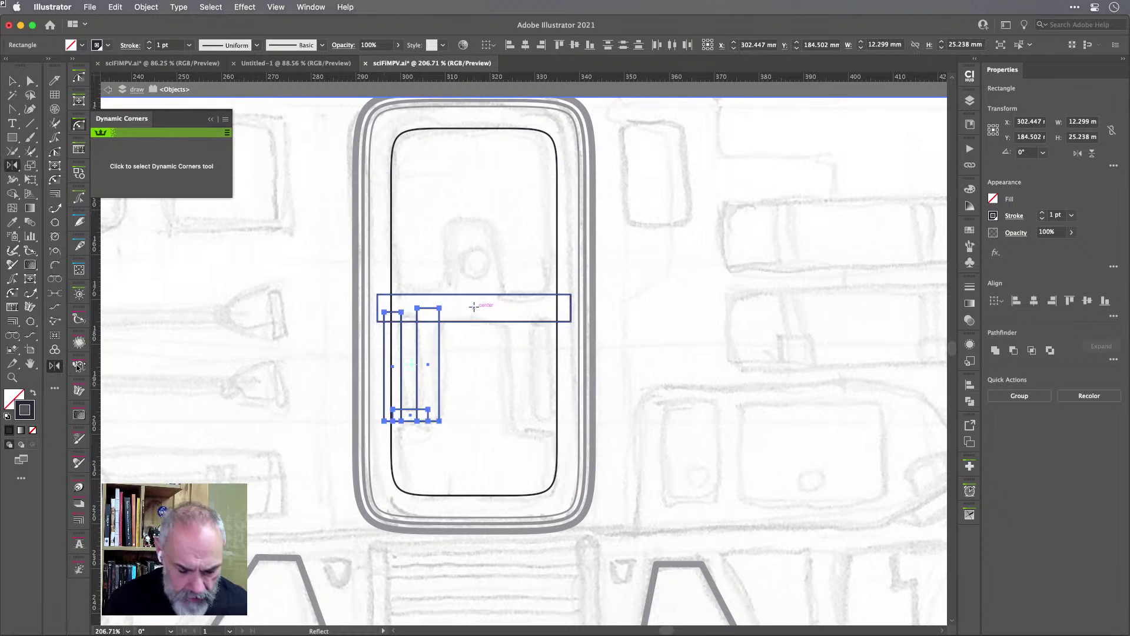
pyautogui.keyDown('alt'); pyautogui.click(474, 305); pyautogui.keyUp('alt')
pyautogui.hotkey('alt', 'Return')
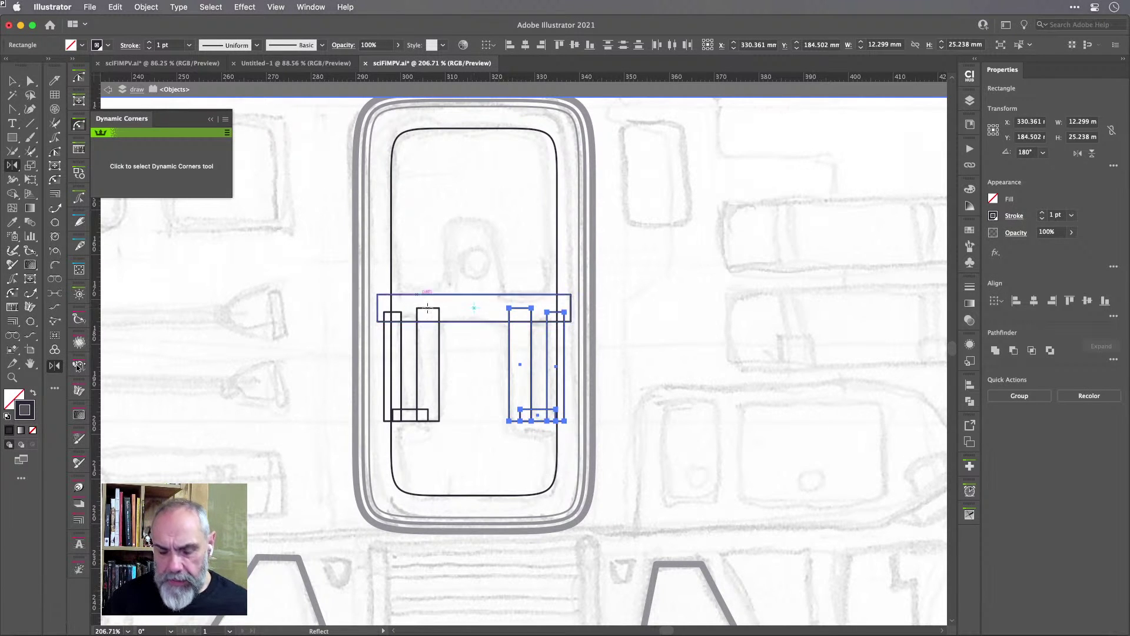
# Use Shape Builder to remove the crossbar and side rectangles from the panel, leaving an upper panel, a stepped lower panel and two narrow strips.
pyautogui.press('super+a')
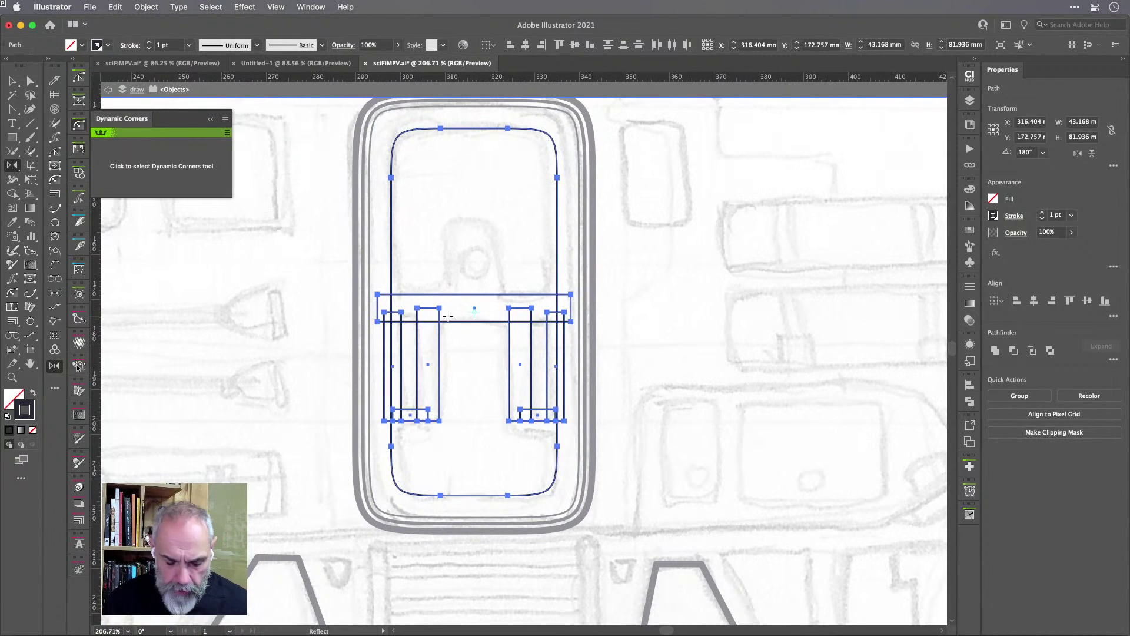
pyautogui.hotkey('shift', 'm')
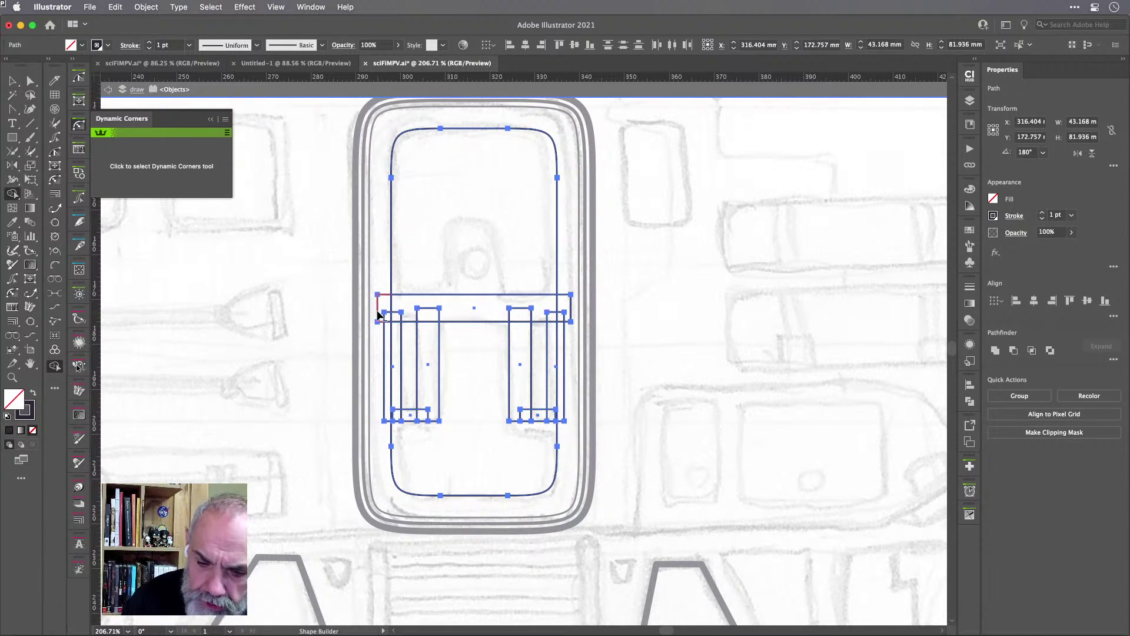
pyautogui.moveTo(381, 315)
pyautogui.mouseDown()
pyautogui.moveTo(573, 311)
pyautogui.moveTo(391, 321)
pyautogui.moveTo(395, 413)
pyautogui.moveTo(427, 415)
pyautogui.moveTo(432, 353)
pyautogui.mouseUp()
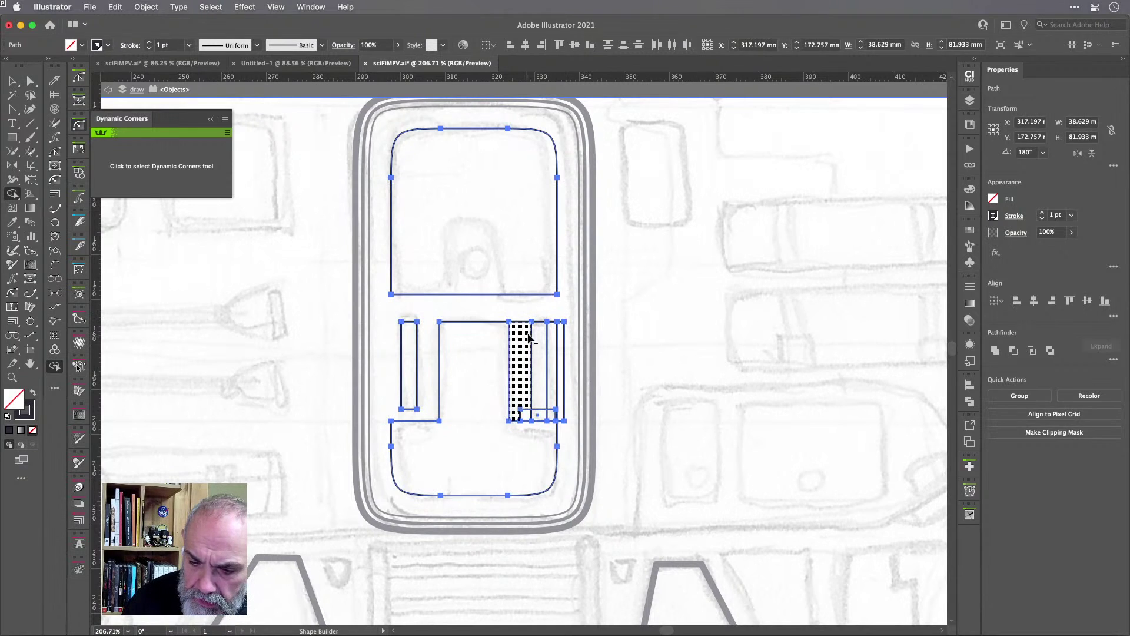
pyautogui.moveTo(521, 312)
pyautogui.mouseDown()
pyautogui.moveTo(519, 405)
pyautogui.moveTo(547, 419)
pyautogui.moveTo(560, 406)
pyautogui.moveTo(561, 320)
pyautogui.mouseUp()
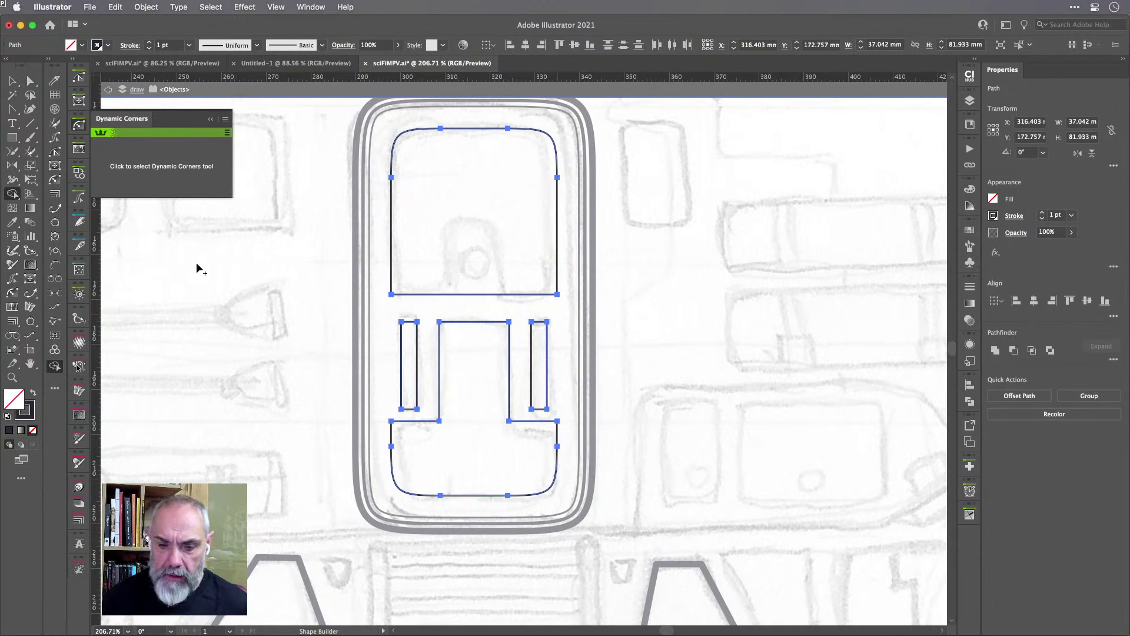
# Round the two lower corners of the upper panel with squircular dynamic corners of about 5.17 mm.
pyautogui.click(211, 165)
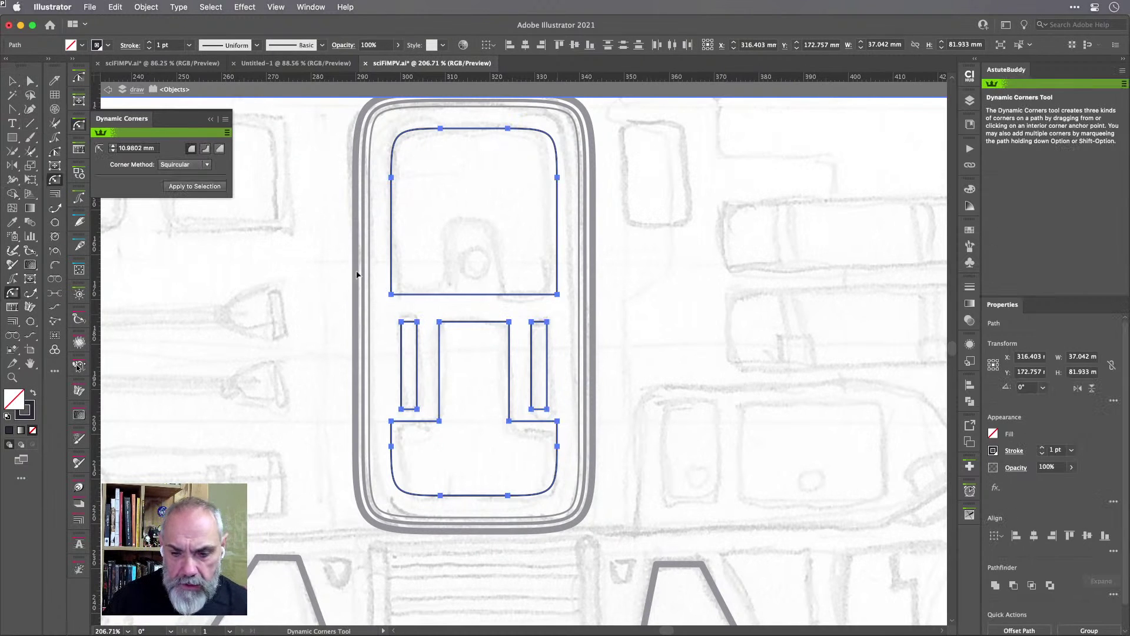
pyautogui.moveTo(394, 290); pyautogui.dragTo(415, 271)
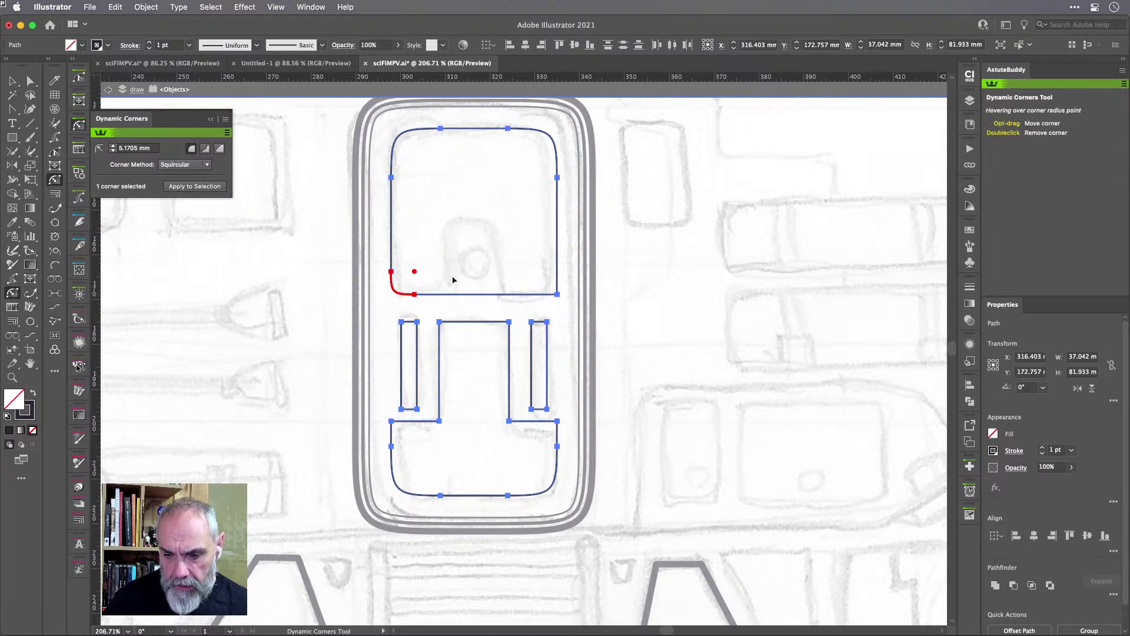
pyautogui.click(557, 294)
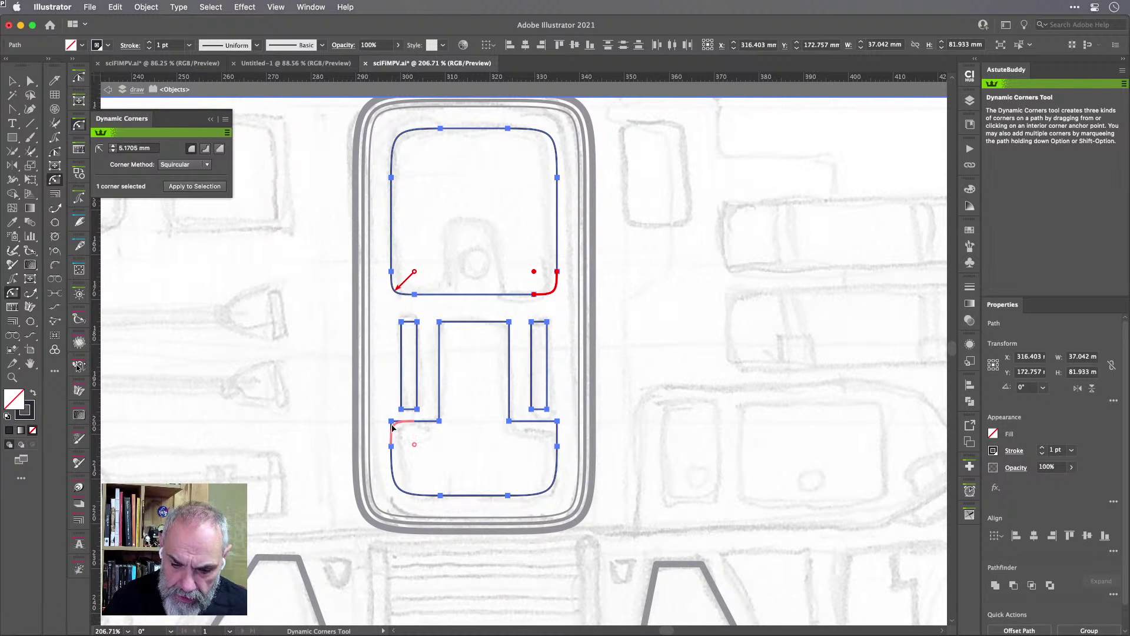
# Round the six sharp corners of the stepped lower panel, including the two inner ones, with squircular corners of about 4.56 mm.
pyautogui.moveTo(391, 422); pyautogui.dragTo(413, 441)
pyautogui.click(442, 325)
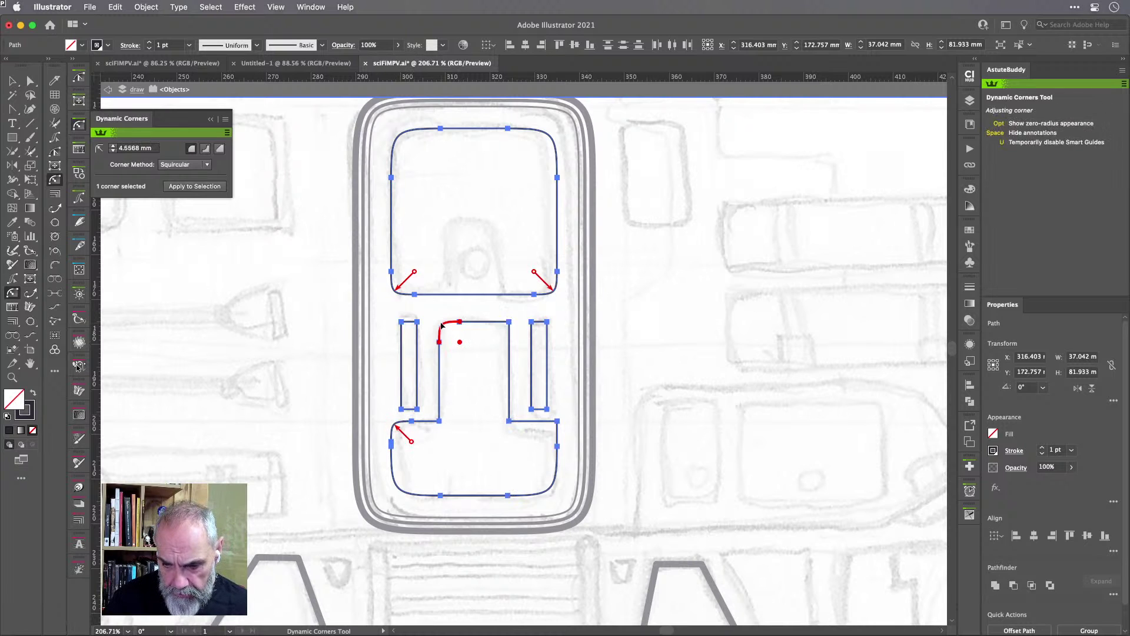
pyautogui.click(509, 322)
pyautogui.click(557, 424)
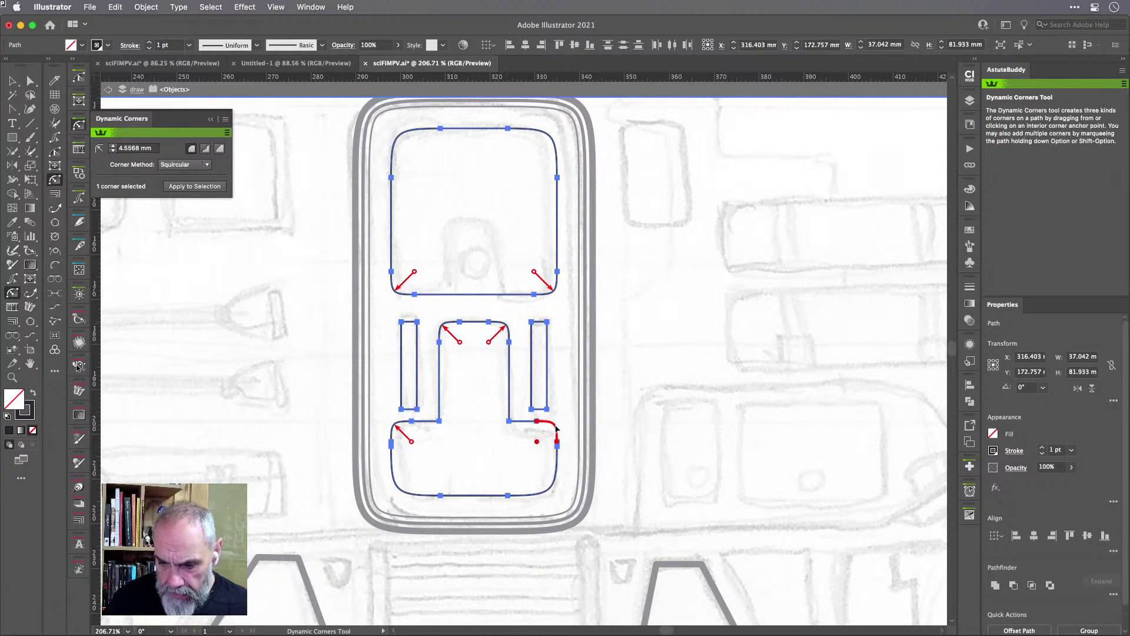
pyautogui.click(438, 422)
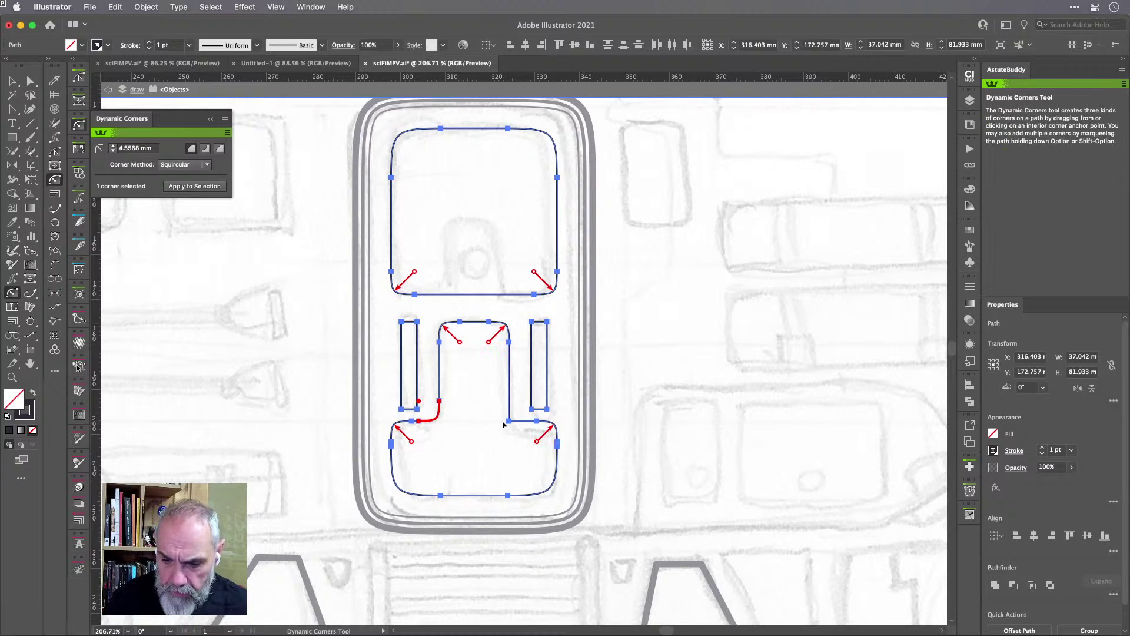
pyautogui.moveTo(509, 421); pyautogui.dragTo(510, 424)
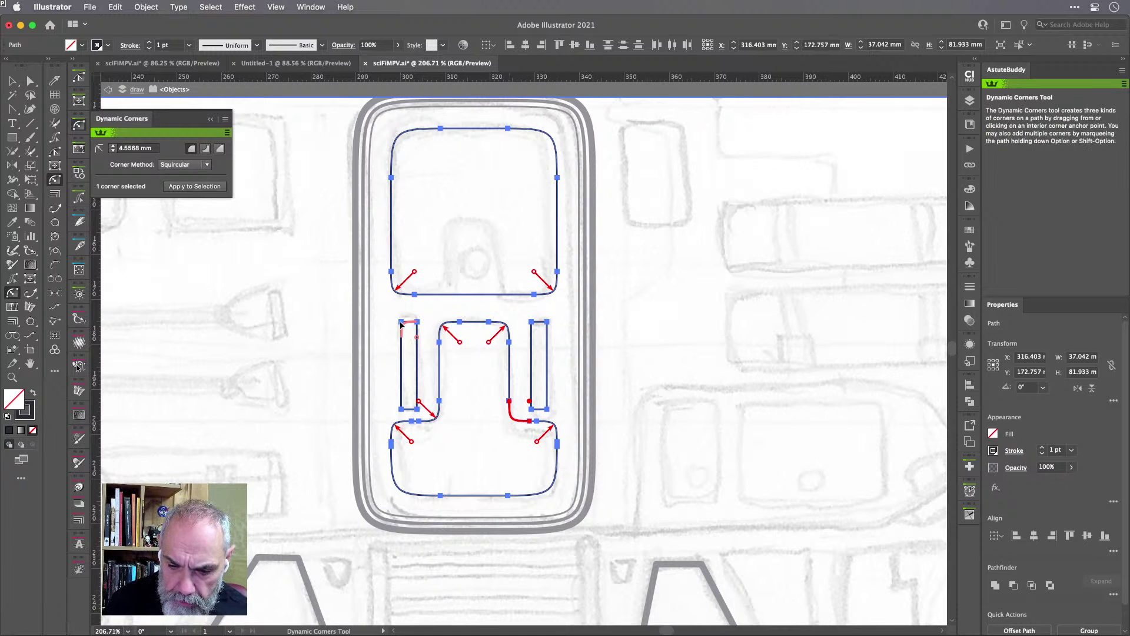
# Round all four corners of the left narrow strip with squircular corners of about 1.74 mm.
pyautogui.moveTo(402, 322)
pyautogui.mouseDown()
pyautogui.moveTo(409, 332)
pyautogui.moveTo(416, 324)
pyautogui.mouseUp()
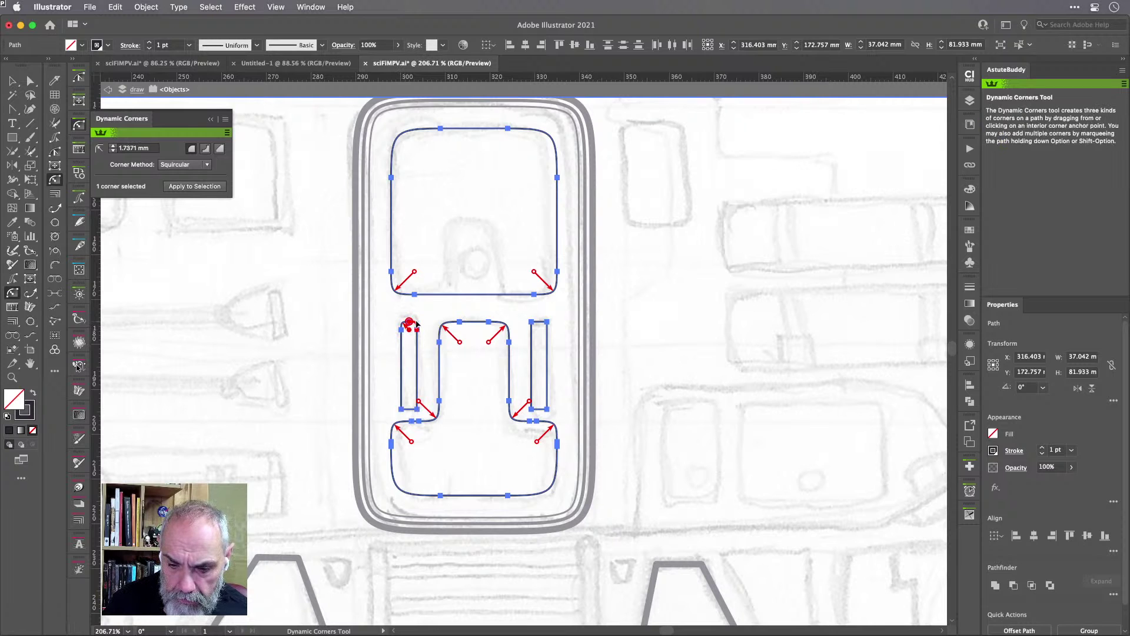
pyautogui.click(402, 409)
pyautogui.click(417, 409)
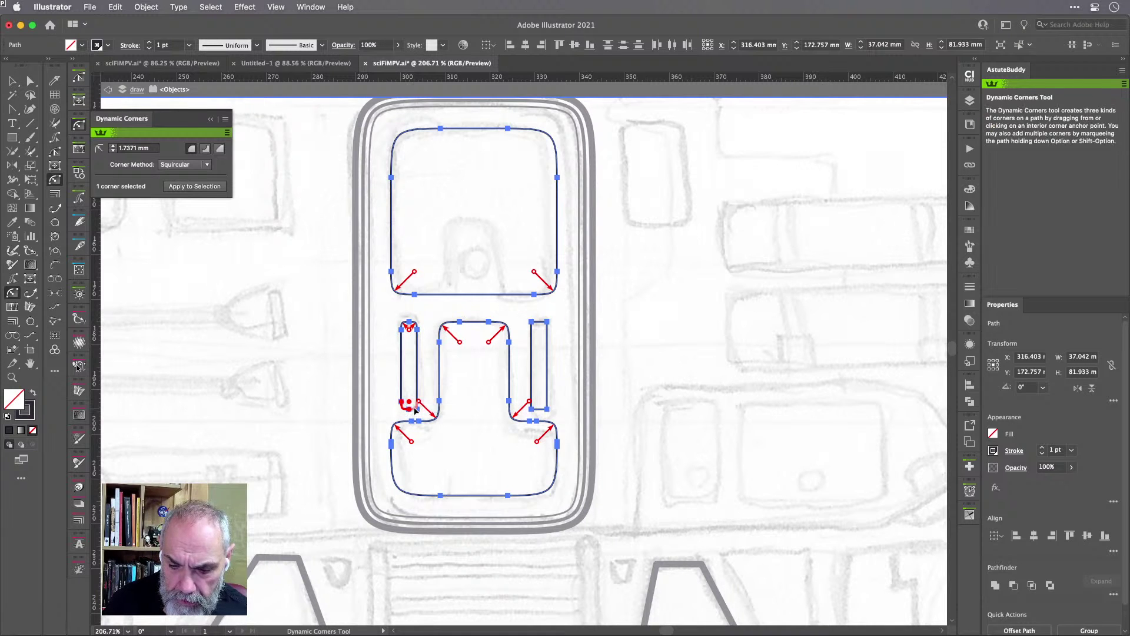
pyautogui.click(531, 409)
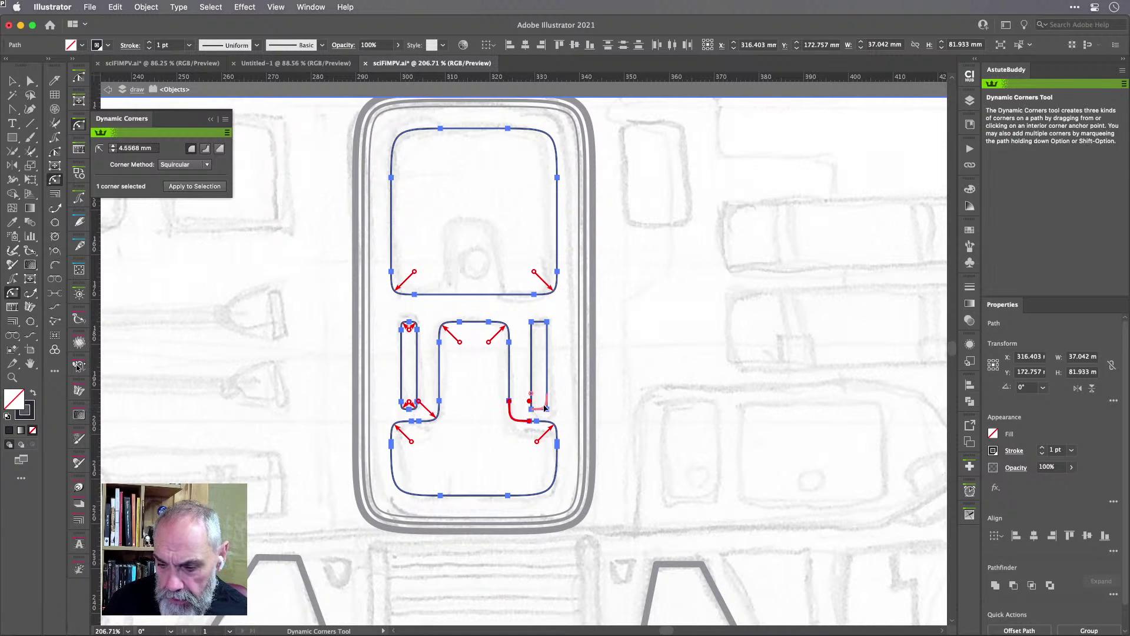
pyautogui.click(542, 408)
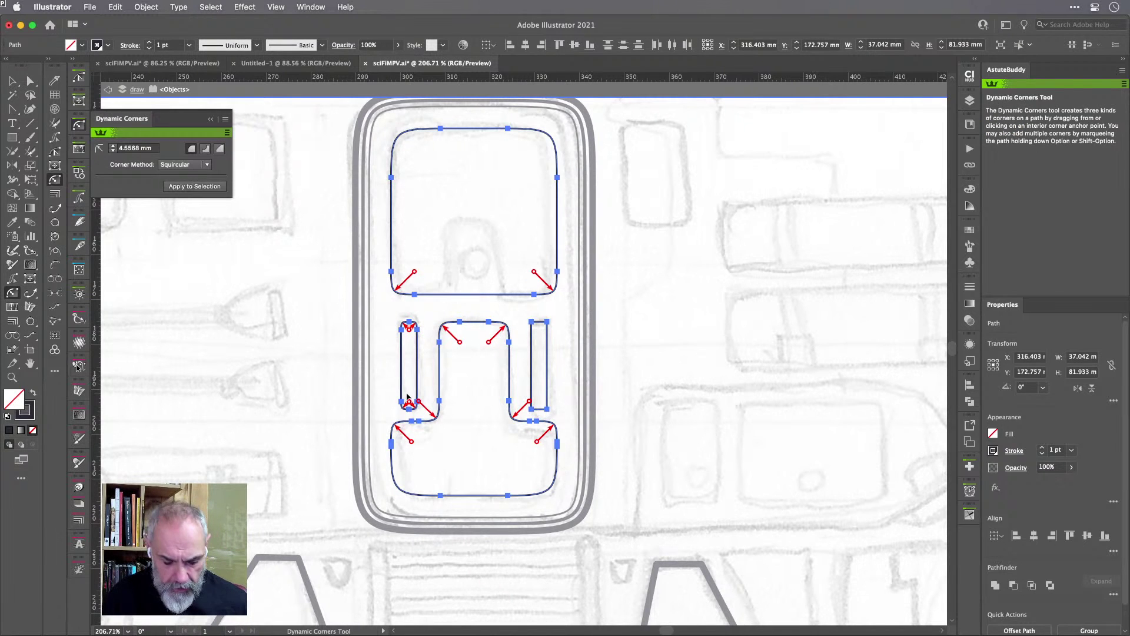
pyautogui.press('v')
pyautogui.click(608, 319)
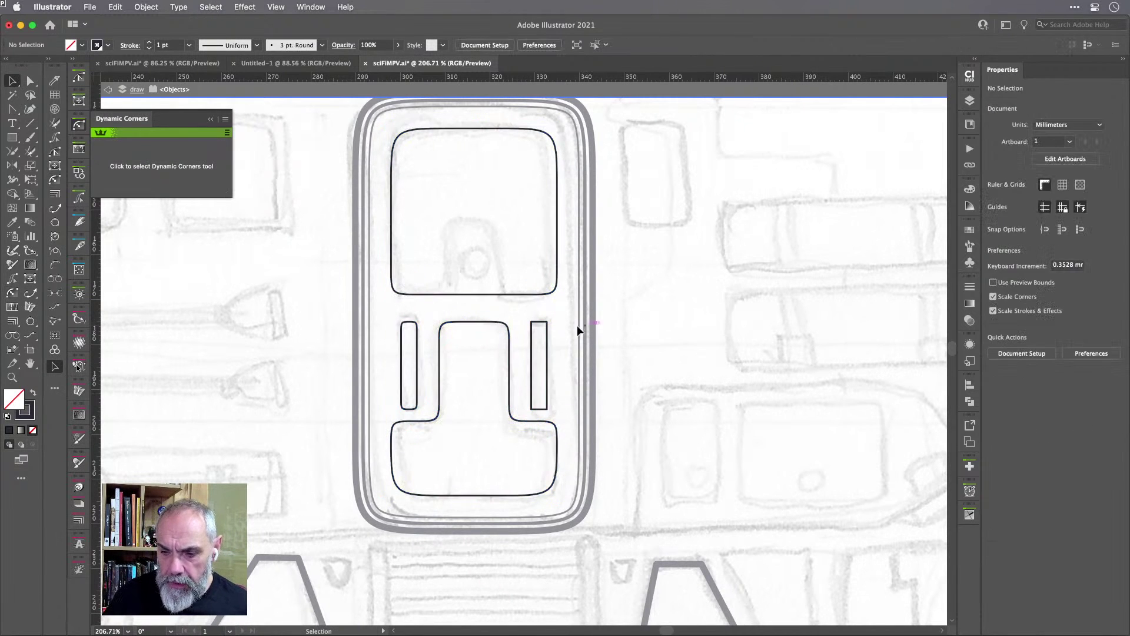
pyautogui.click(540, 323)
pyautogui.press('Delete')
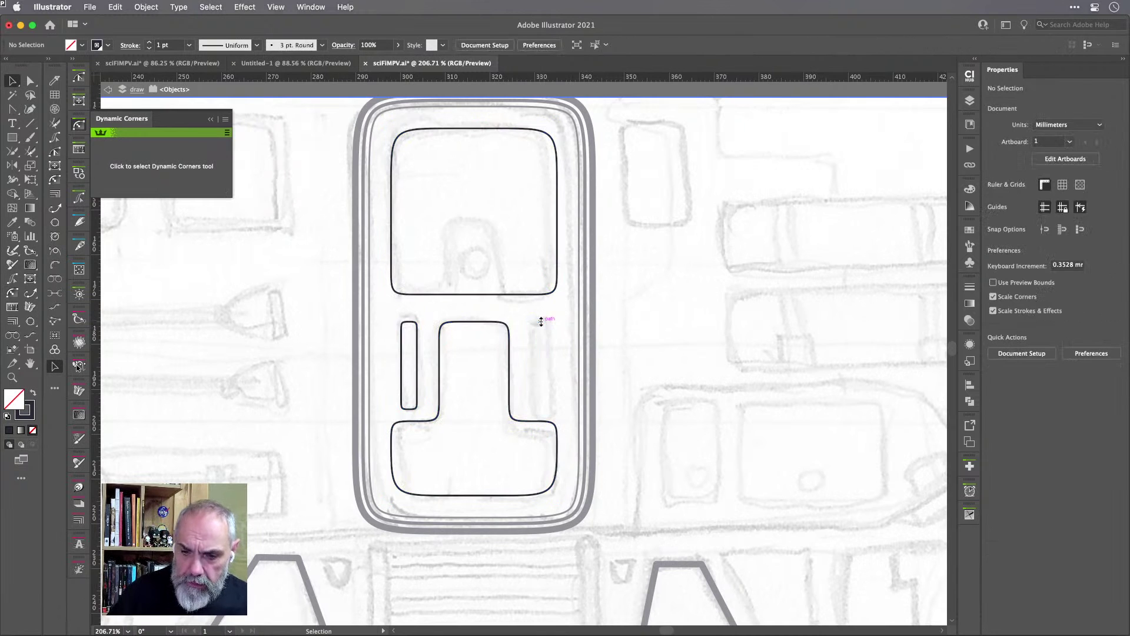
pyautogui.click(417, 337)
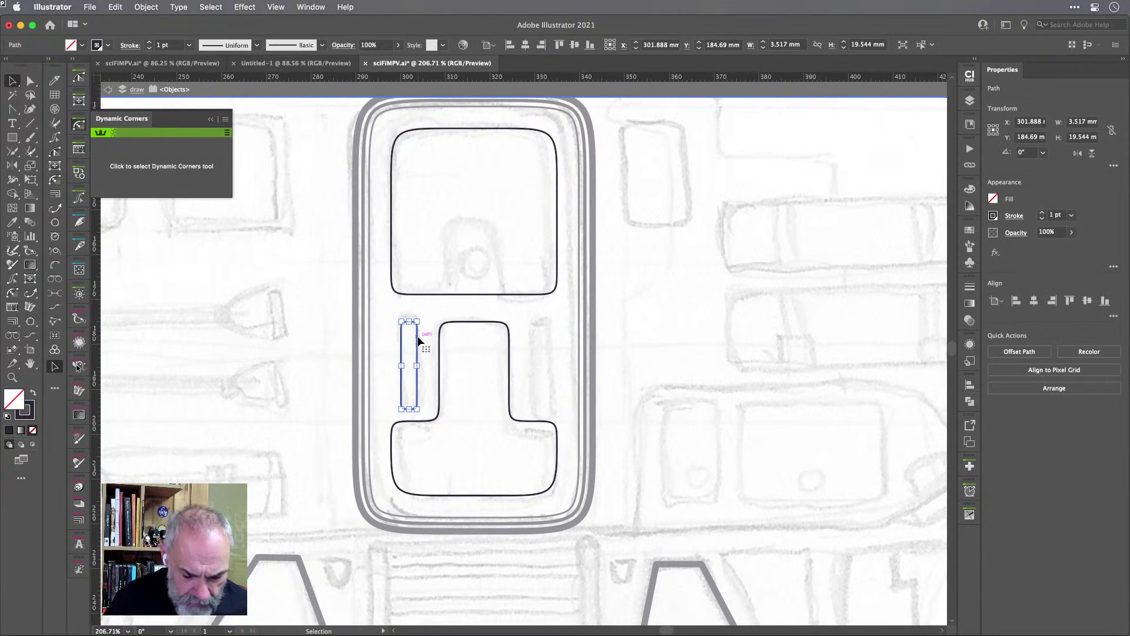
pyautogui.press('o')
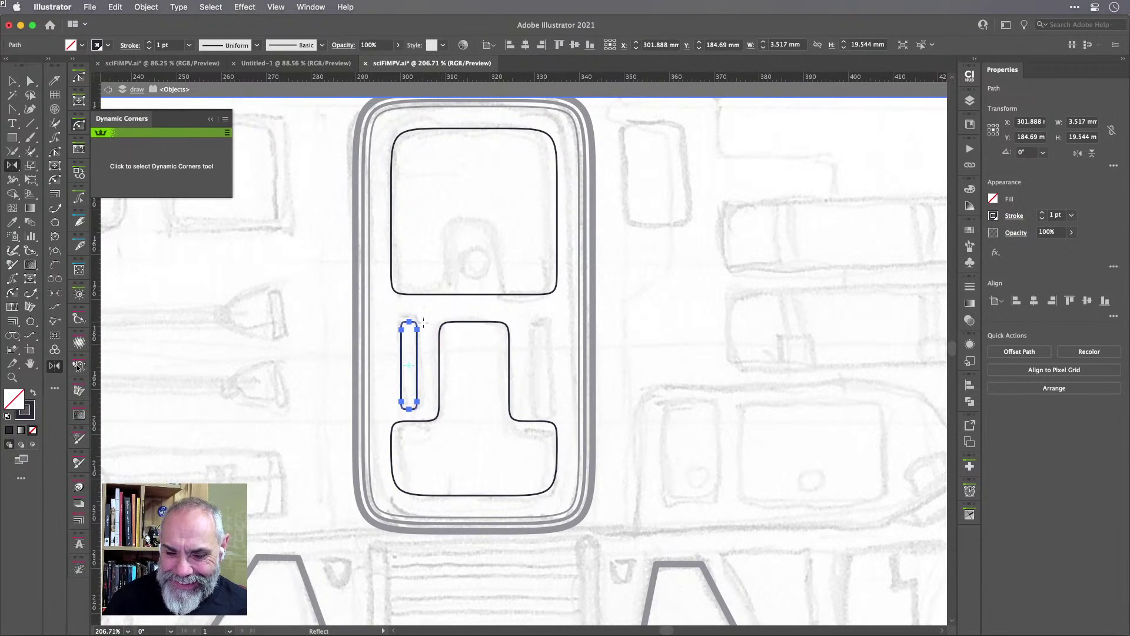
pyautogui.press('super+z')
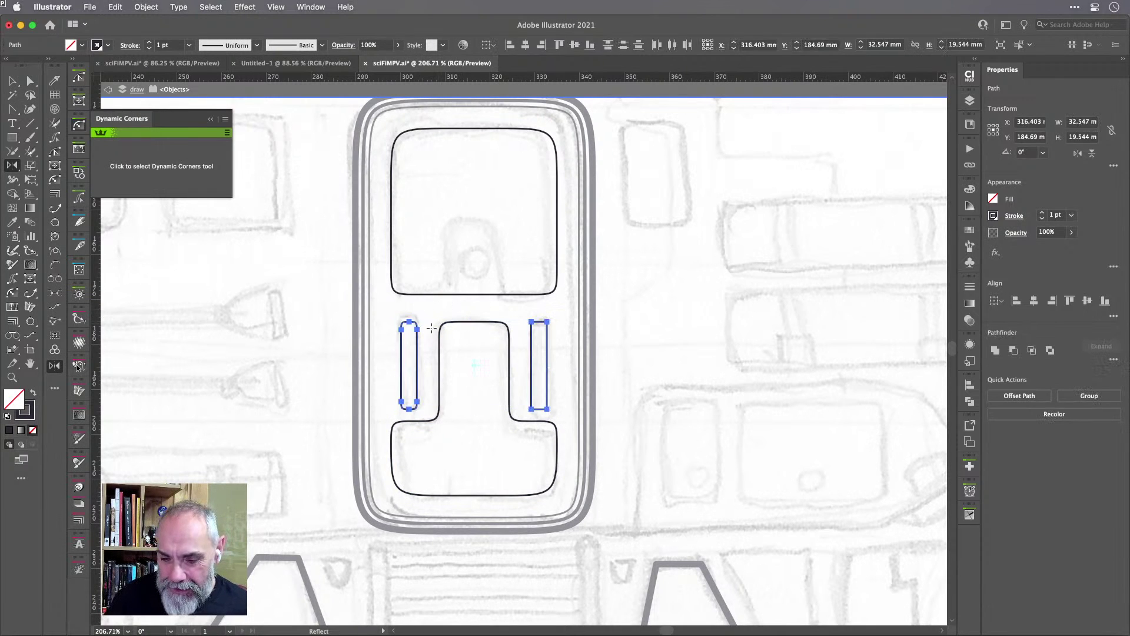
pyautogui.press('super+shift+a')
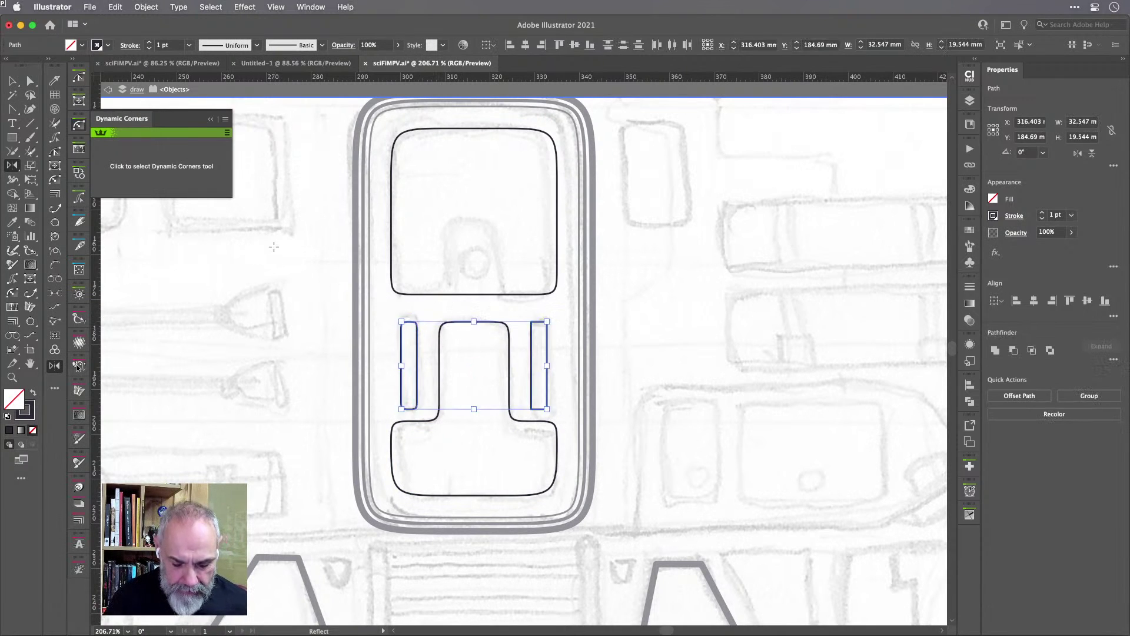
pyautogui.press('v')
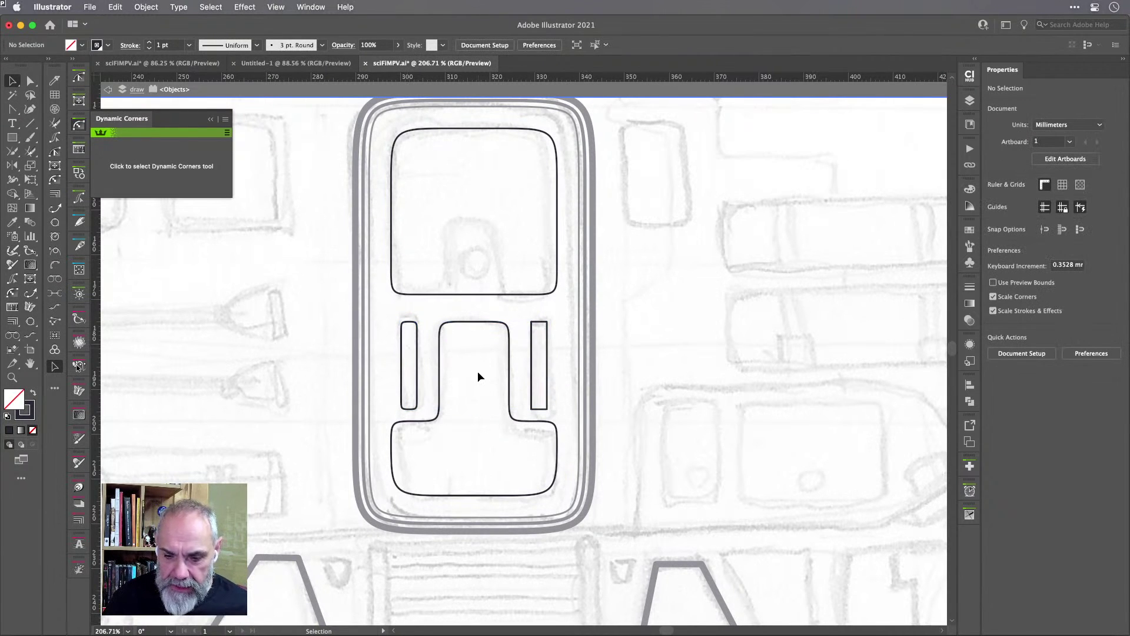
# Draw a rectangle about 25.5 × 6.8 mm spanning the gap between the two narrow strips and delete the square-cornered right strip.
pyautogui.press('m')
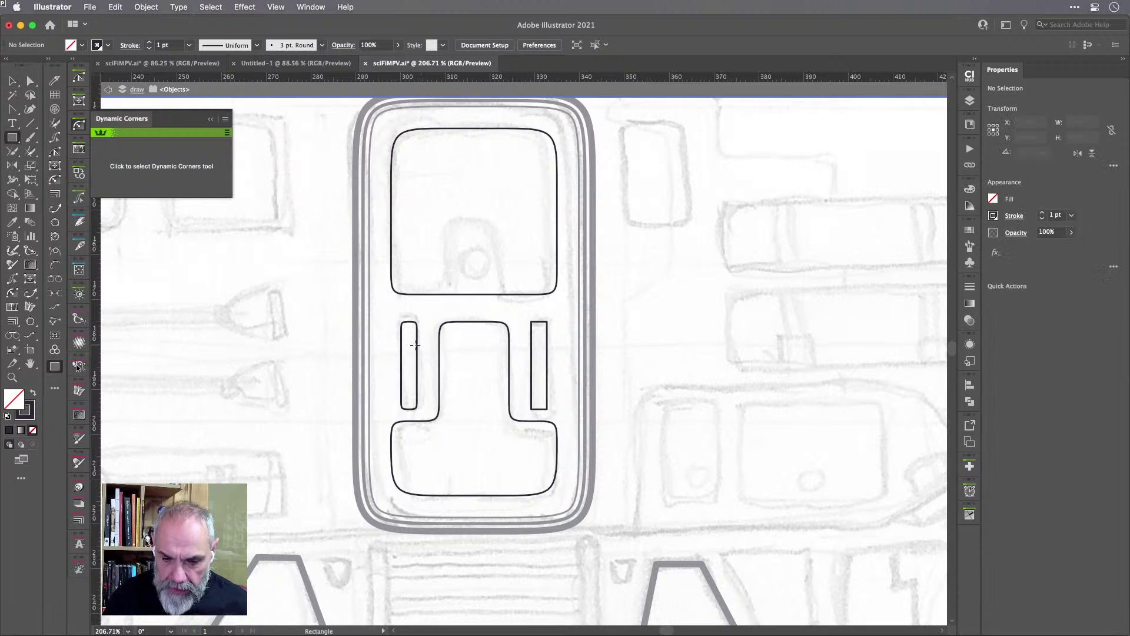
pyautogui.moveTo(418, 349); pyautogui.dragTo(531, 380)
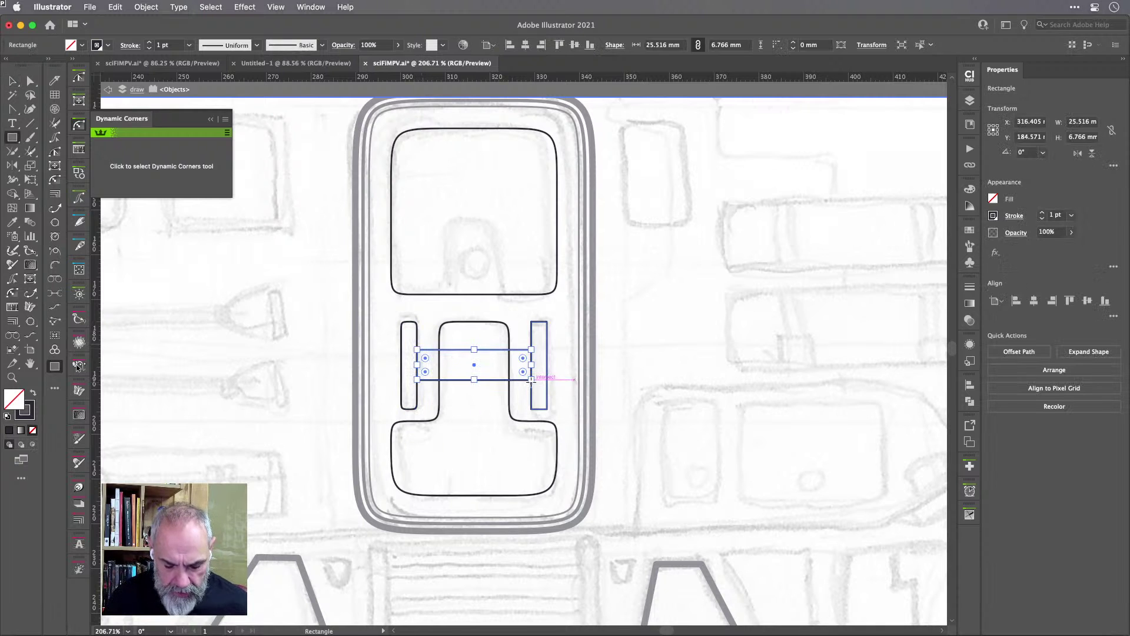
pyautogui.press('v')
pyautogui.click(547, 327)
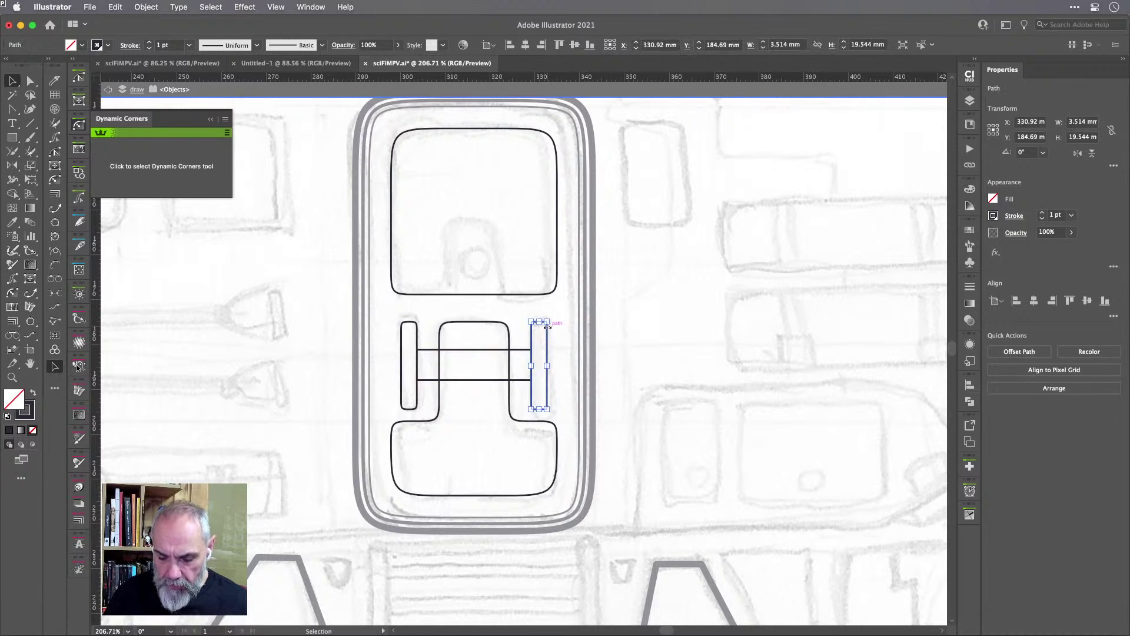
pyautogui.moveTo(547, 328); pyautogui.dragTo(419, 333)
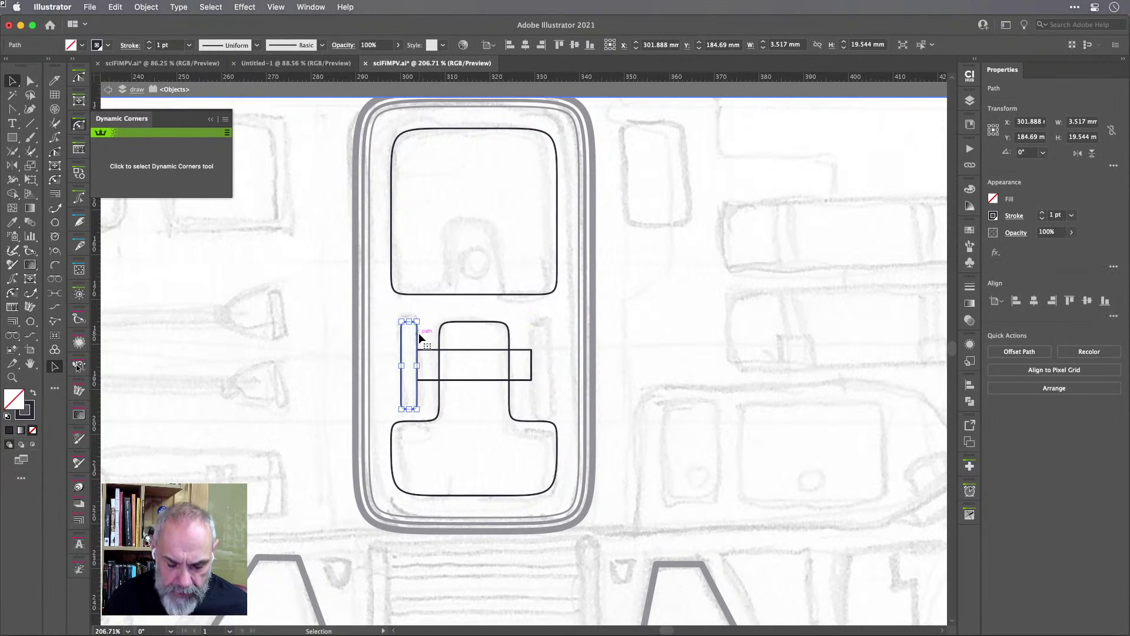
# Reflect a copy of the rounded left strip across the spanning rectangle's centre onto the right side.
pyautogui.press('o')
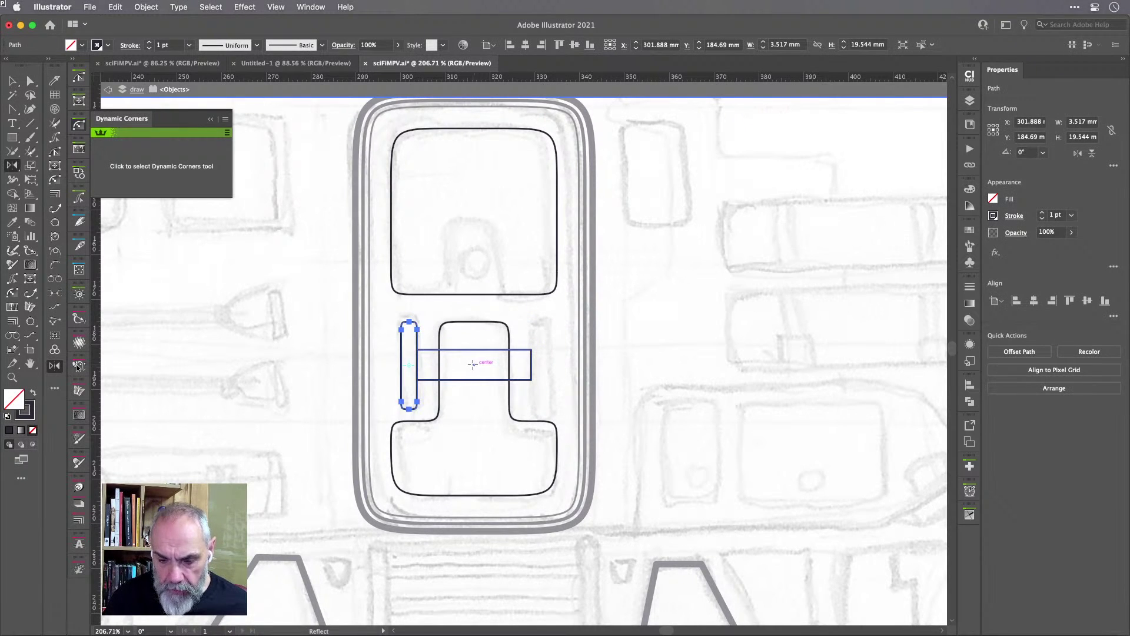
pyautogui.keyDown('alt'); pyautogui.click(473, 365); pyautogui.keyUp('alt')
pyautogui.hotkey('alt', 'Return')
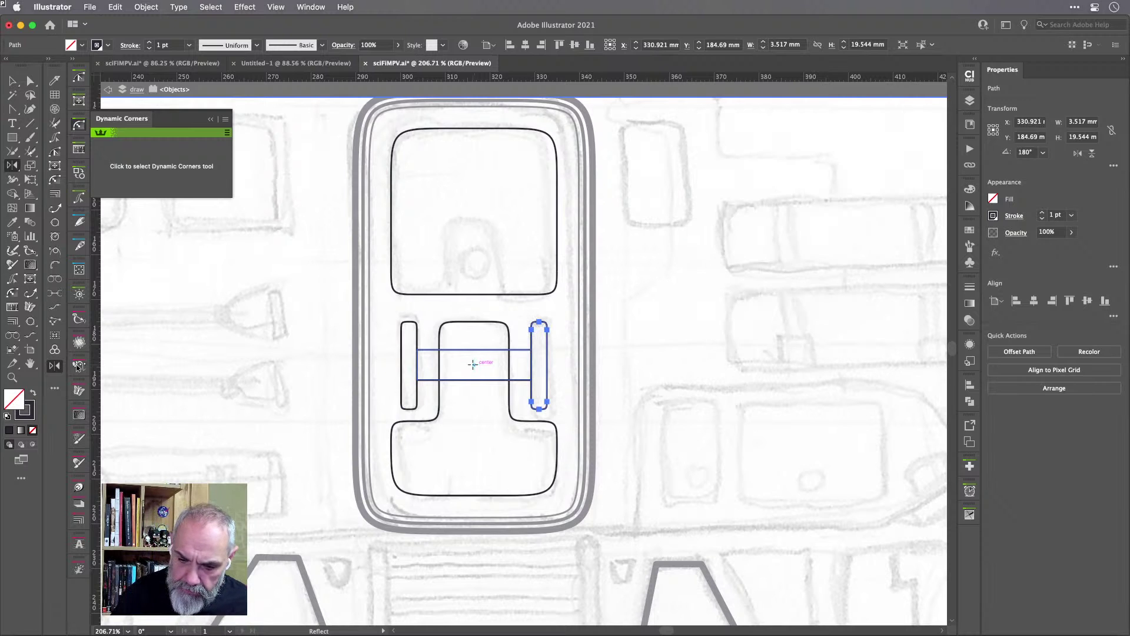
pyautogui.press('v')
pyautogui.click(519, 349)
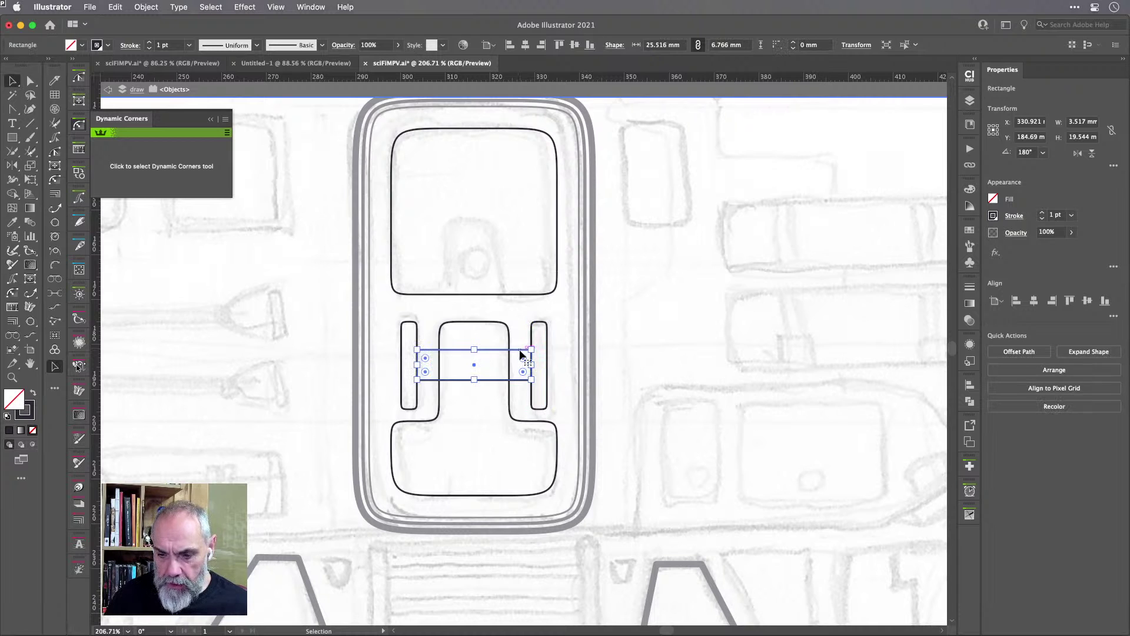
pyautogui.press('Delete')
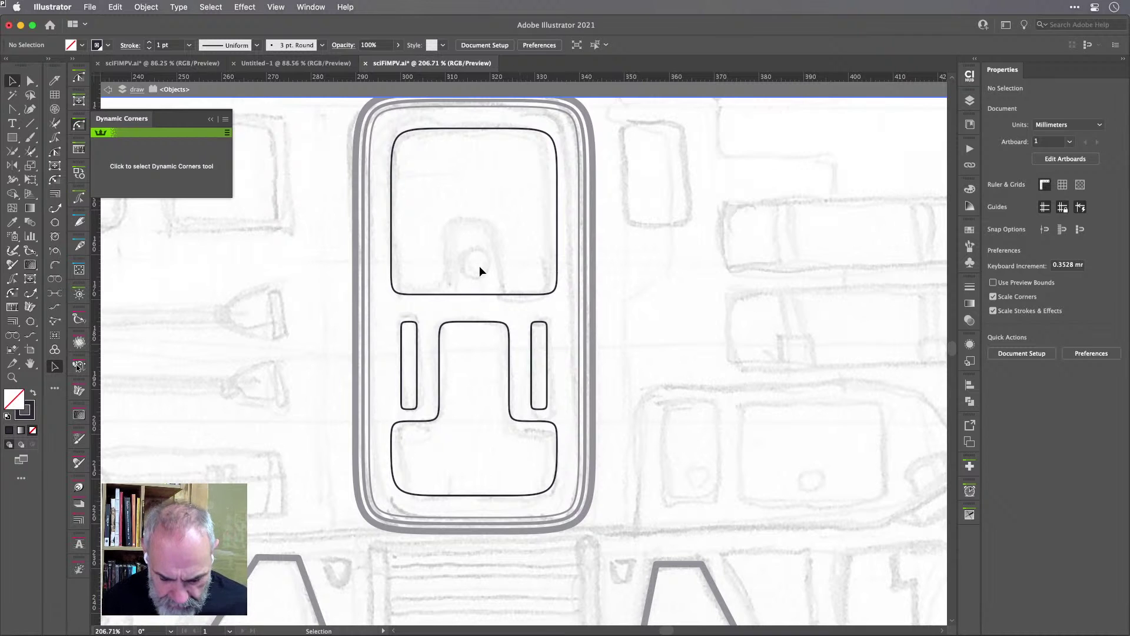
pyautogui.press('m')
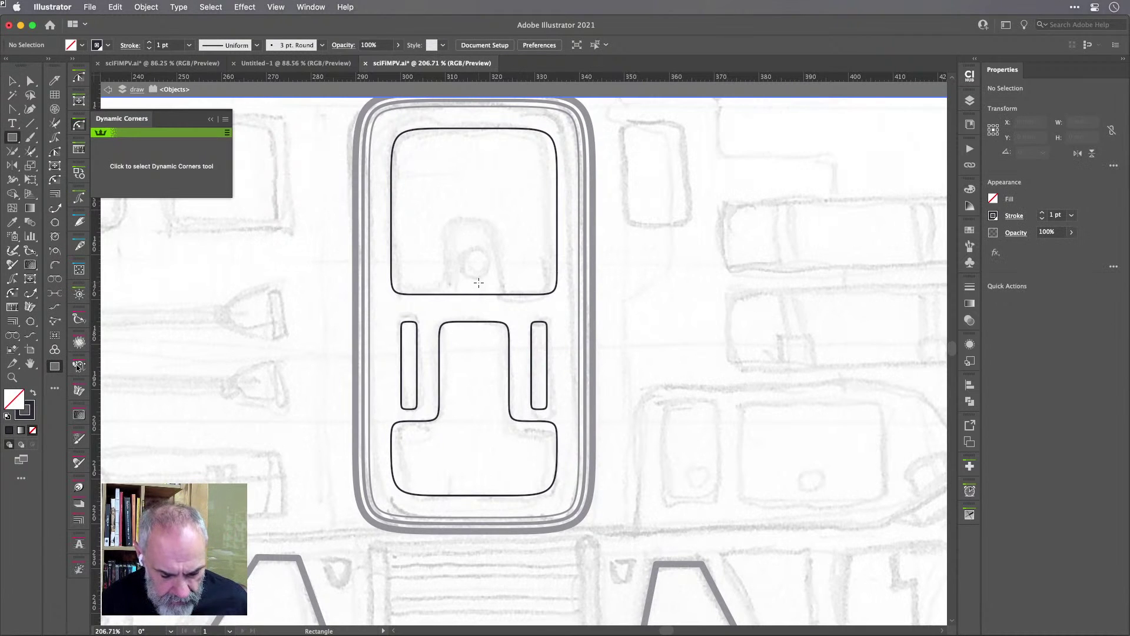
pyautogui.moveTo(417, 350); pyautogui.dragTo(531, 380)
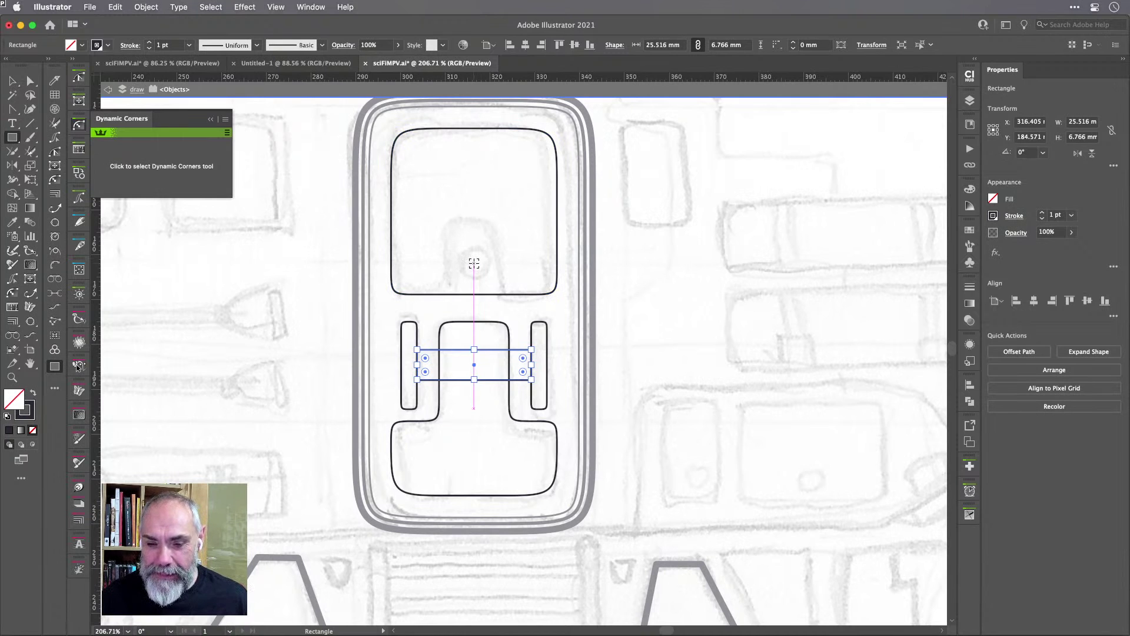
# Draw a rectangle about 14.1 × 19.2 mm from the sketched circle's centre and round its two upper corners to about 6.72 mm.
pyautogui.moveTo(474, 263); pyautogui.dragTo(506, 305)
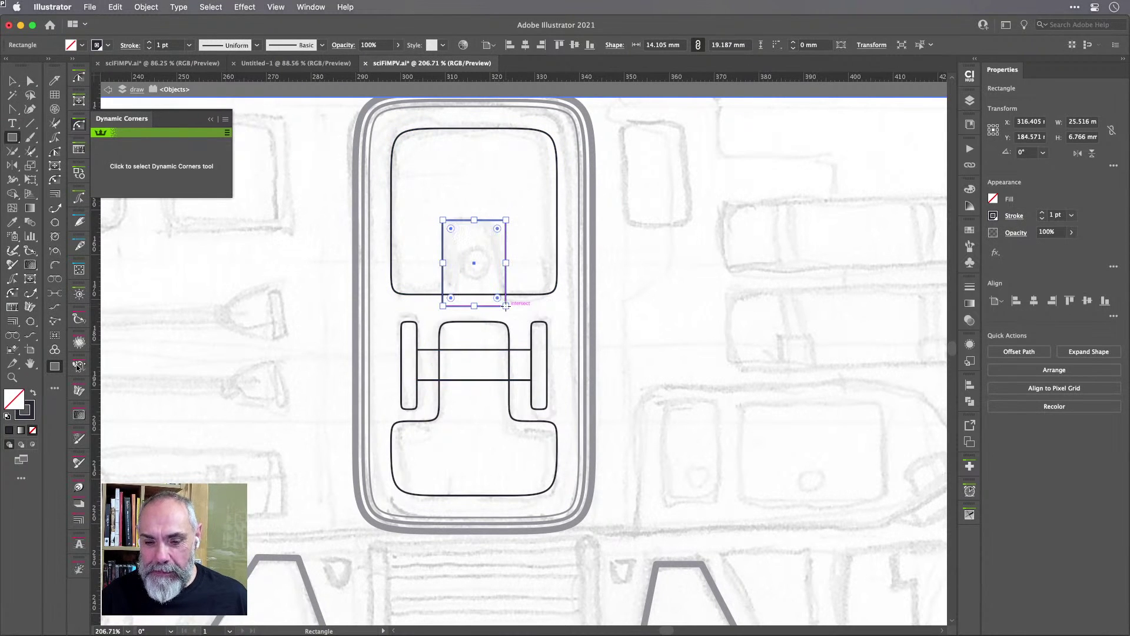
pyautogui.click(186, 168)
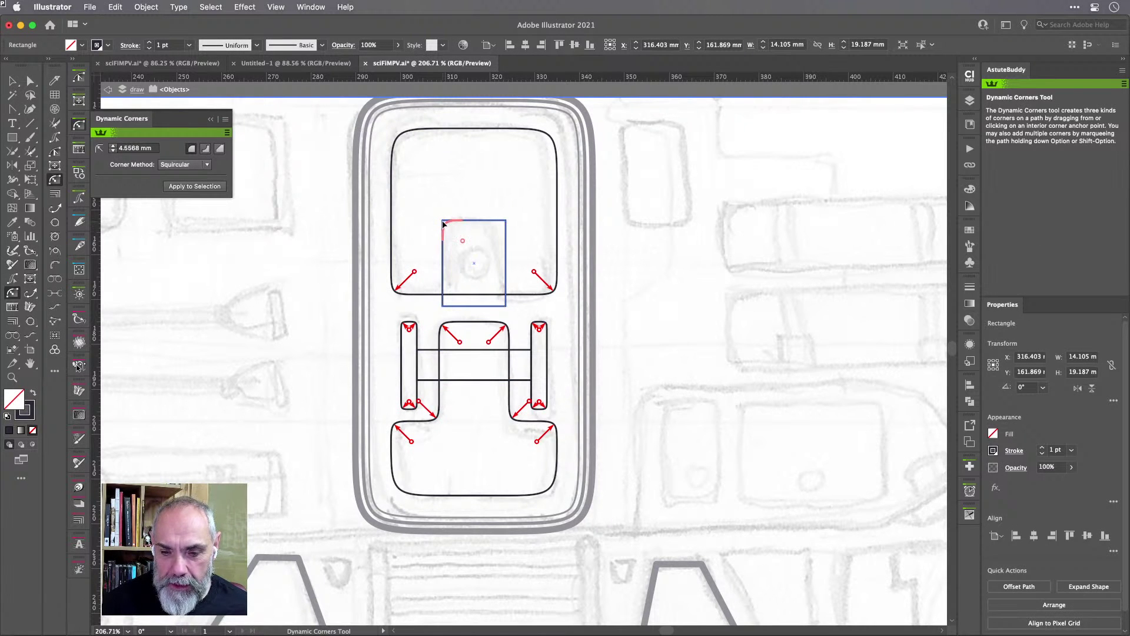
pyautogui.moveTo(445, 223); pyautogui.dragTo(474, 250)
pyautogui.click(505, 222)
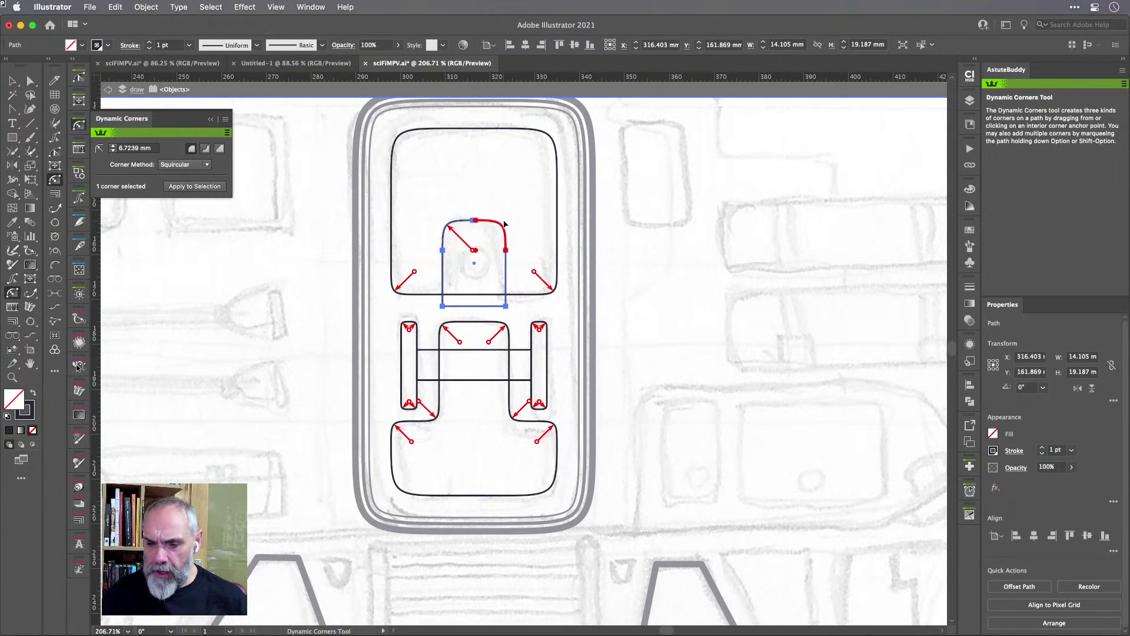
# Use Shape Builder to cut the round-topped shape out of the upper panel's lower edge and remove its protruding end.
pyautogui.press('v')
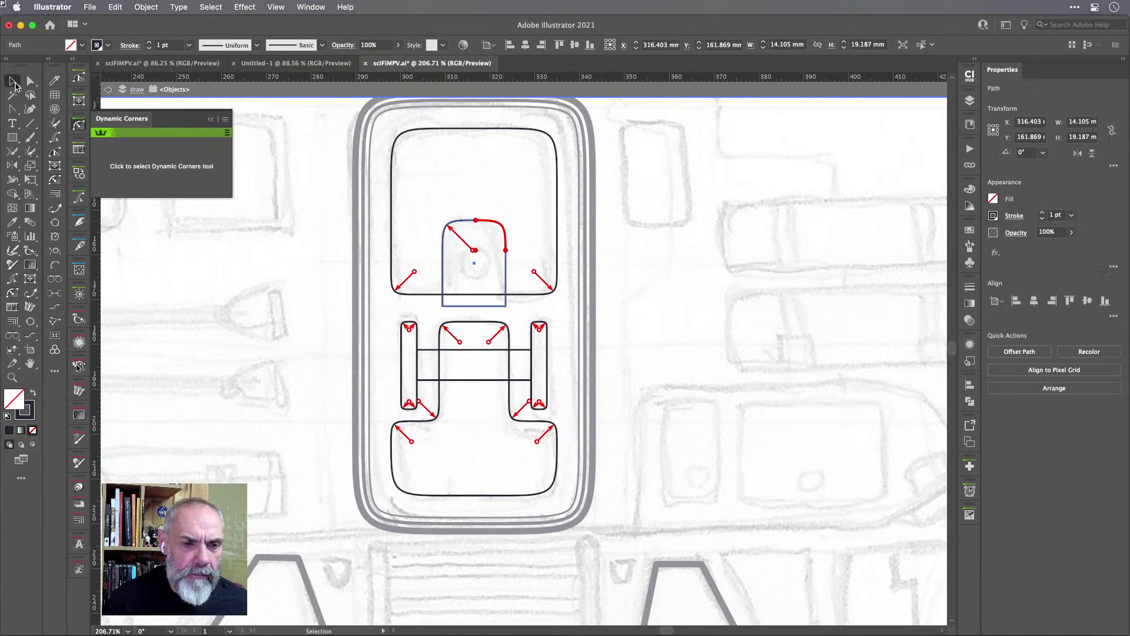
pyautogui.keyDown('shift'); pyautogui.click(520, 293); pyautogui.keyUp('shift')
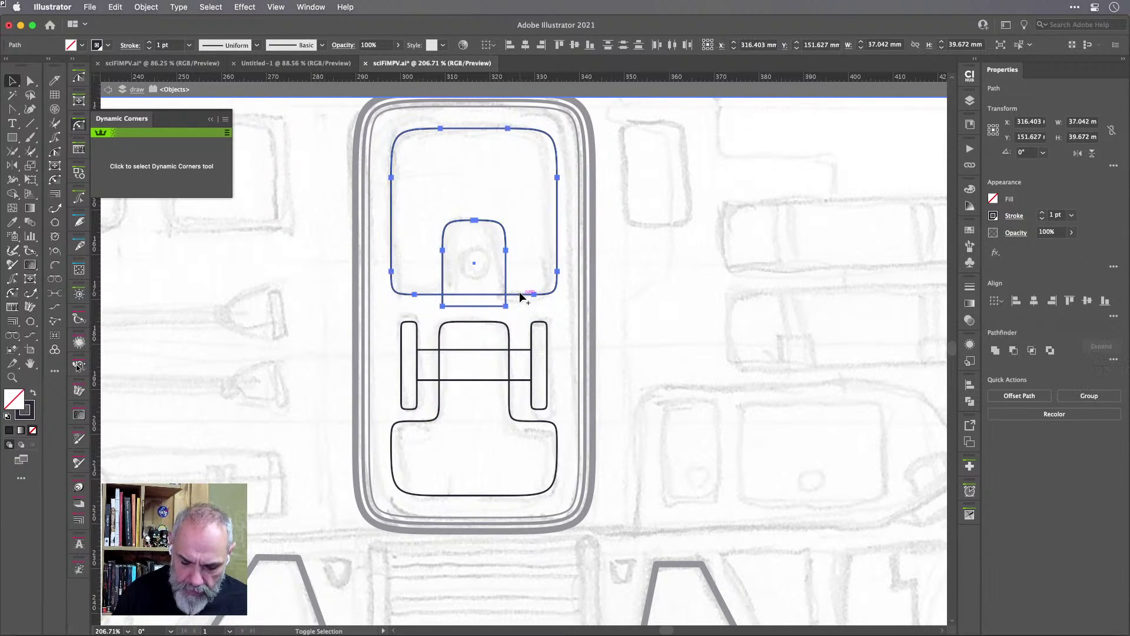
pyautogui.hotkey('shift', 'm')
pyautogui.moveTo(486, 302); pyautogui.dragTo(483, 265)
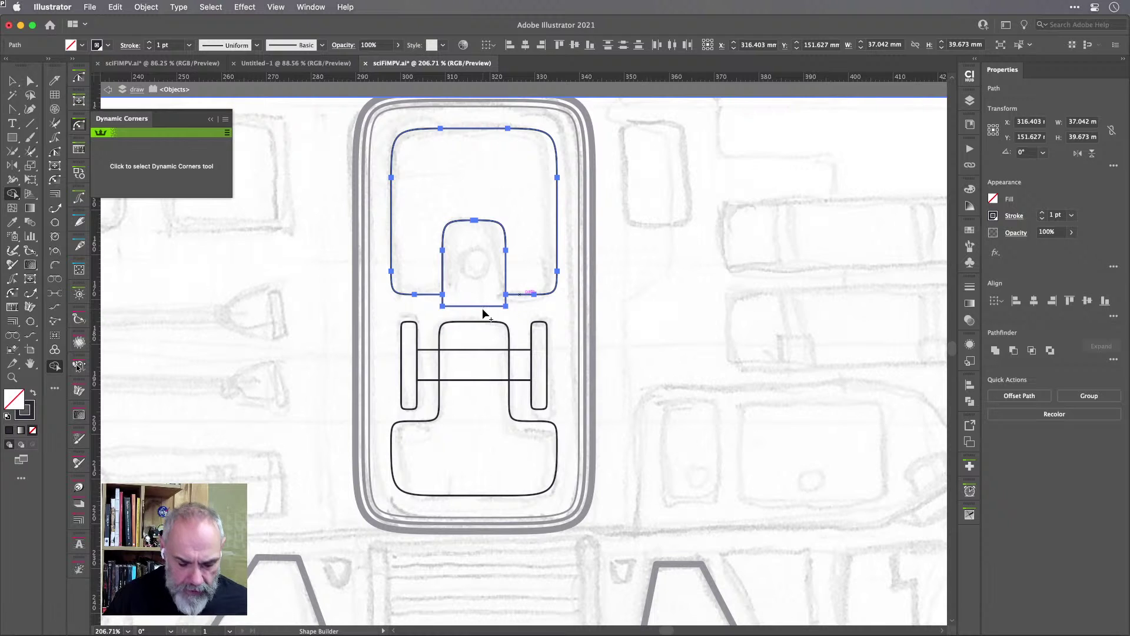
pyautogui.keyDown('alt'); pyautogui.click(487, 264); pyautogui.keyUp('alt')
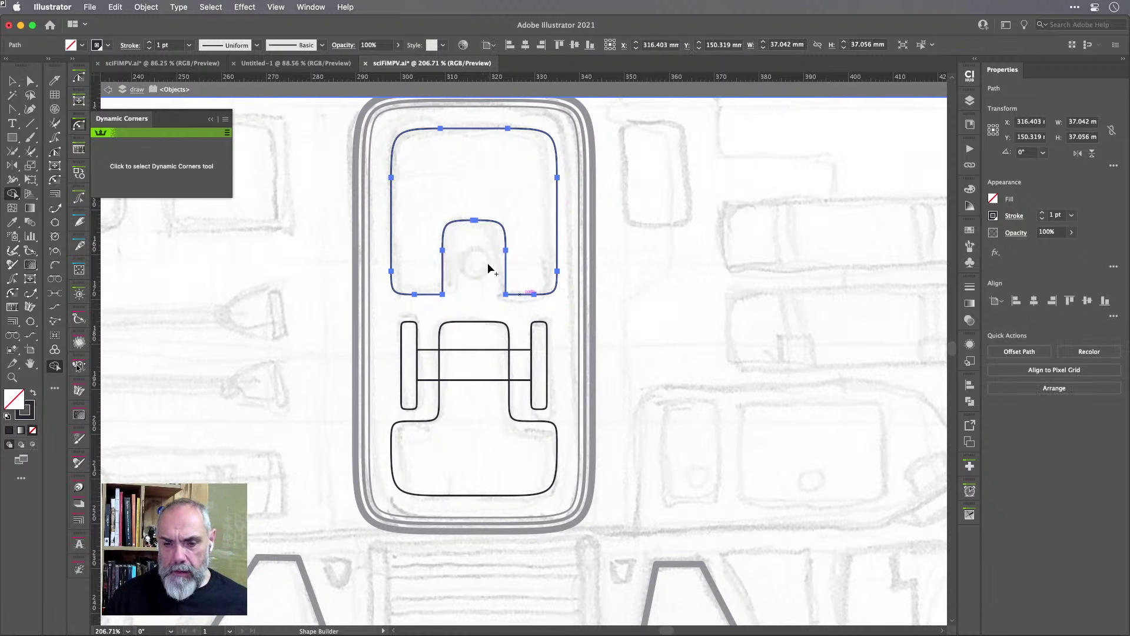
# Round the two lower corners of the upper panel's cut-out with squircular corners of about 5.16 mm.
pyautogui.click(201, 169)
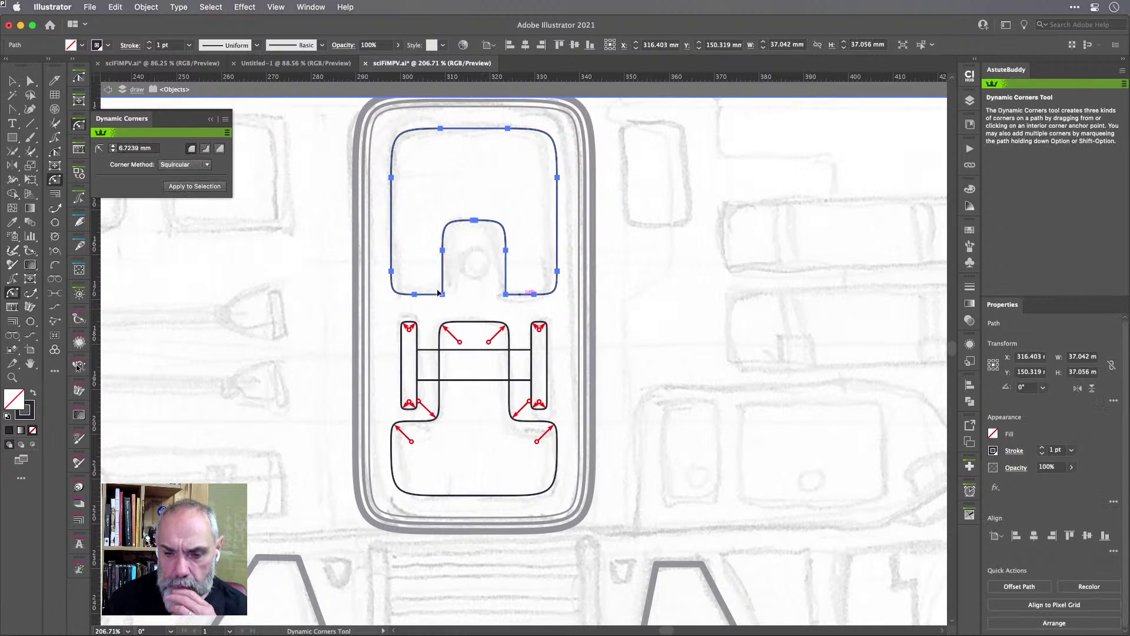
pyautogui.moveTo(439, 293); pyautogui.dragTo(419, 272)
pyautogui.click(505, 294)
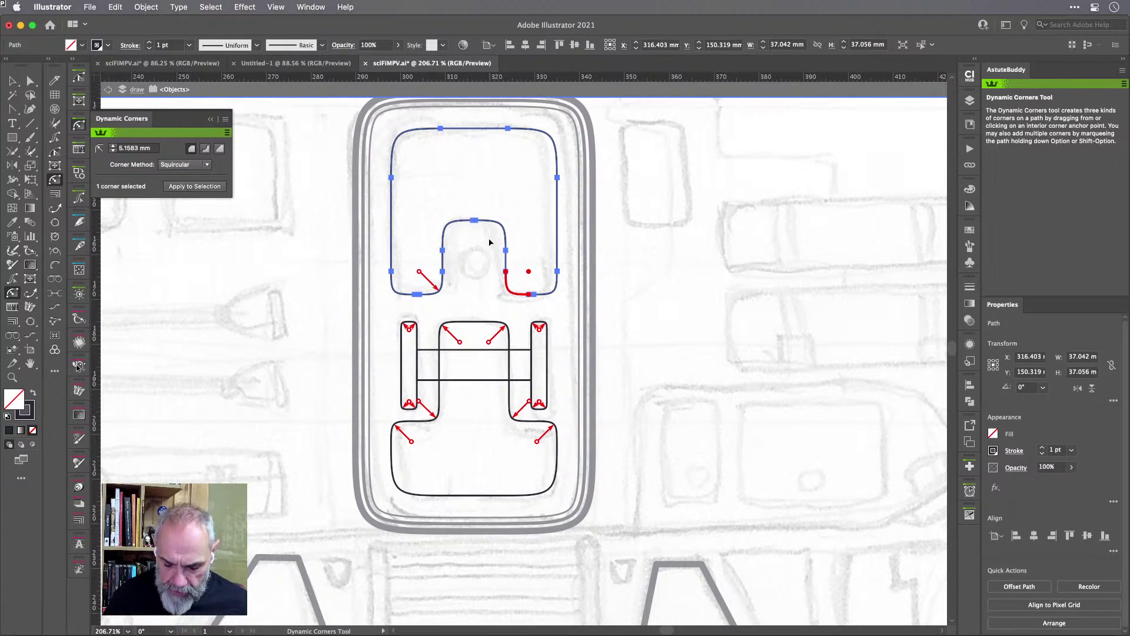
# Draw two concentric circles, about 10 mm and 8.4 mm in diameter, inside the upper panel's cut-out and exit isolation mode.
pyautogui.press('l')
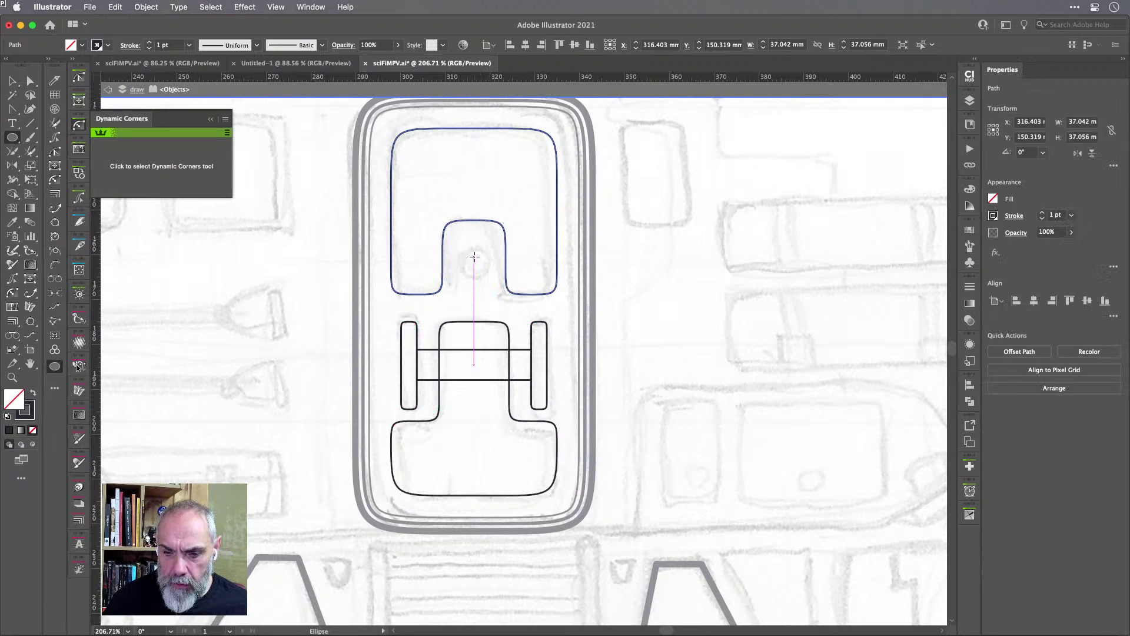
pyautogui.moveTo(474, 257); pyautogui.dragTo(487, 280)
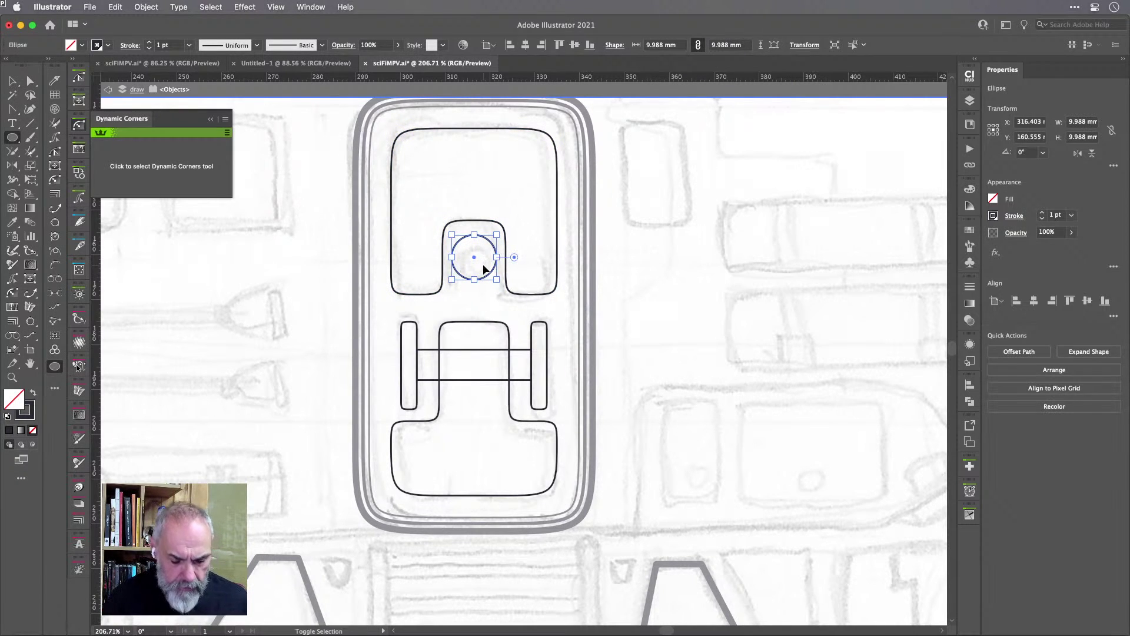
pyautogui.keyDown('super'); pyautogui.click(484, 270); pyautogui.keyUp('super')
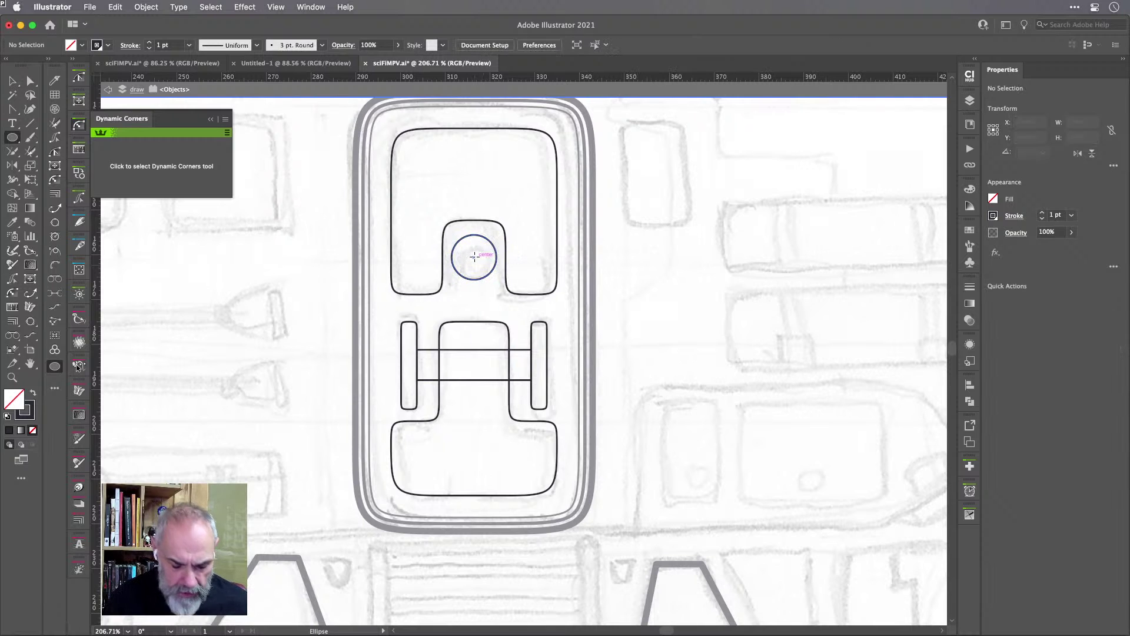
pyautogui.moveTo(475, 257); pyautogui.dragTo(493, 276)
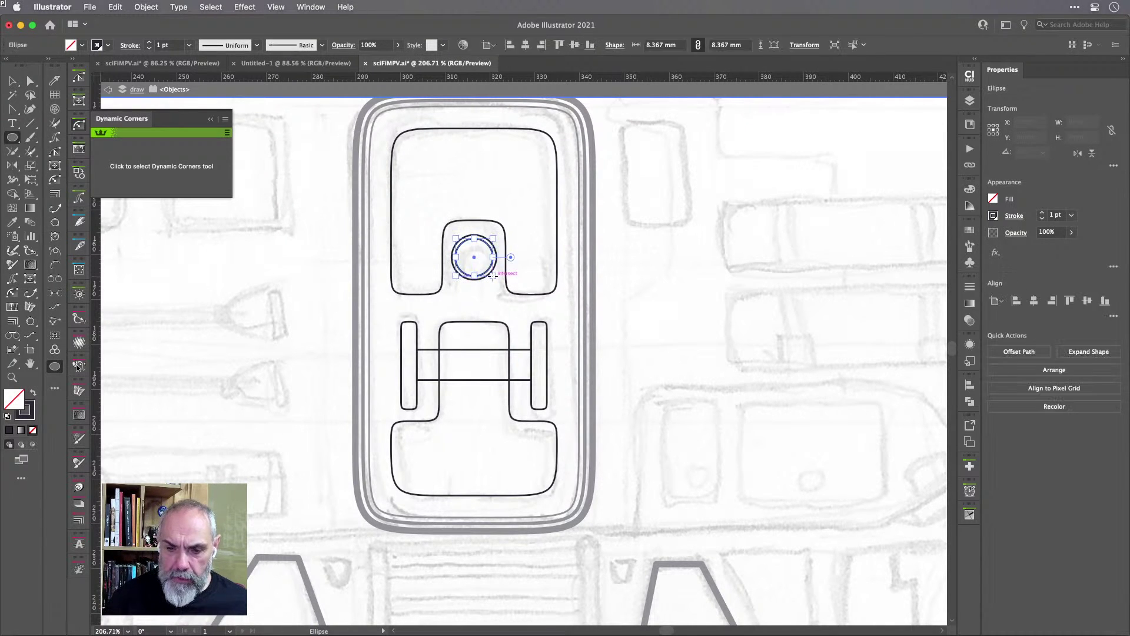
pyautogui.press('v')
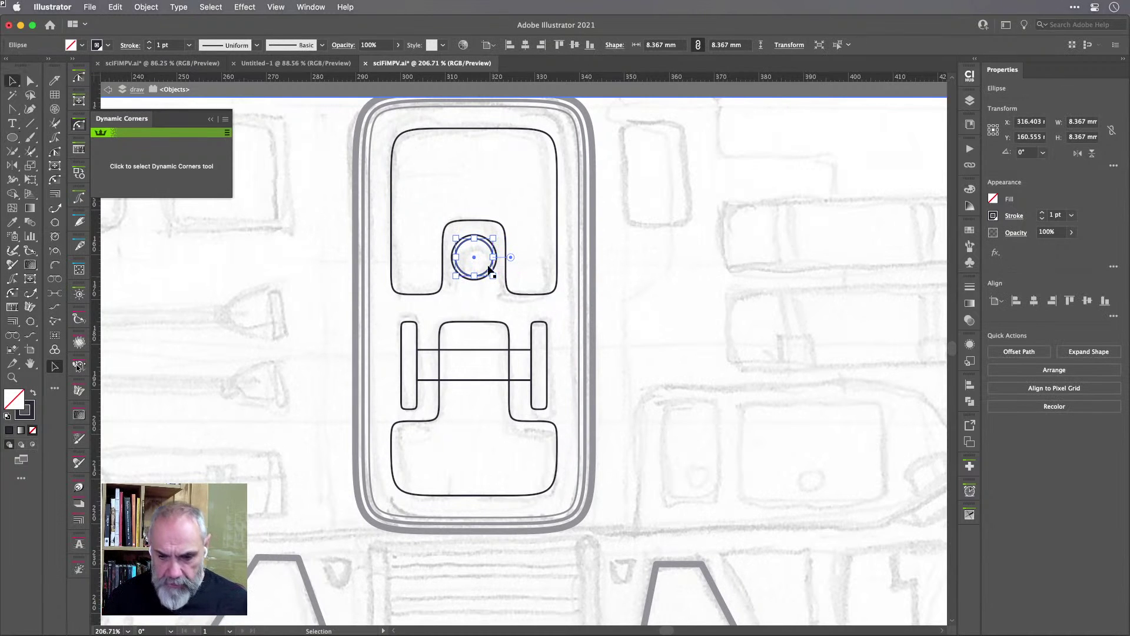
pyautogui.doubleClick(304, 285)
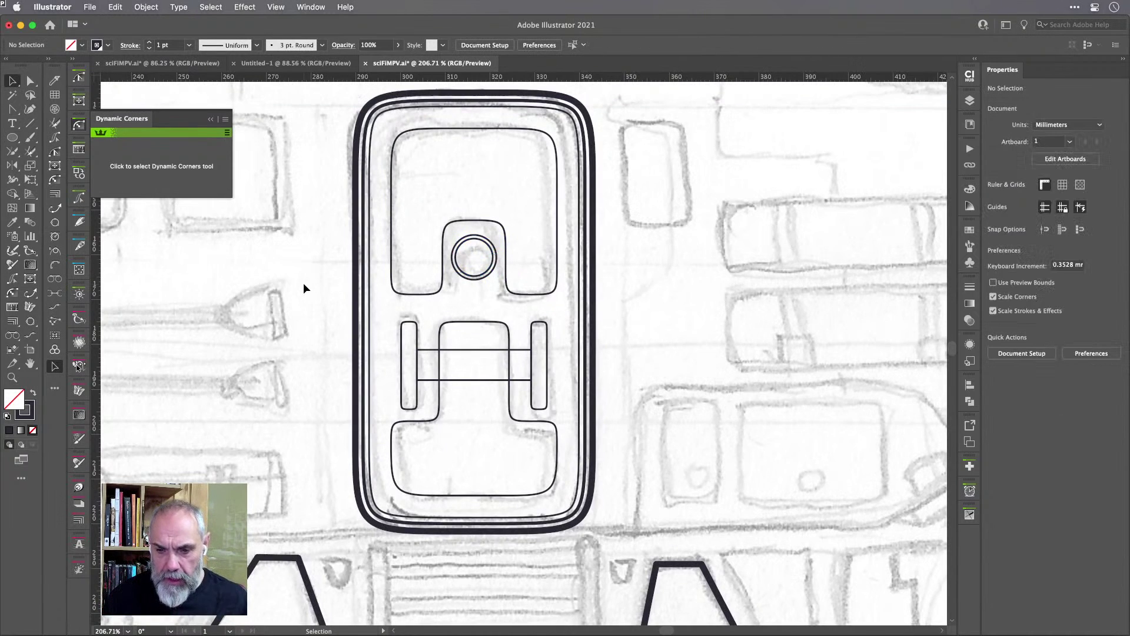
pyautogui.click(491, 268)
pyautogui.click(507, 274)
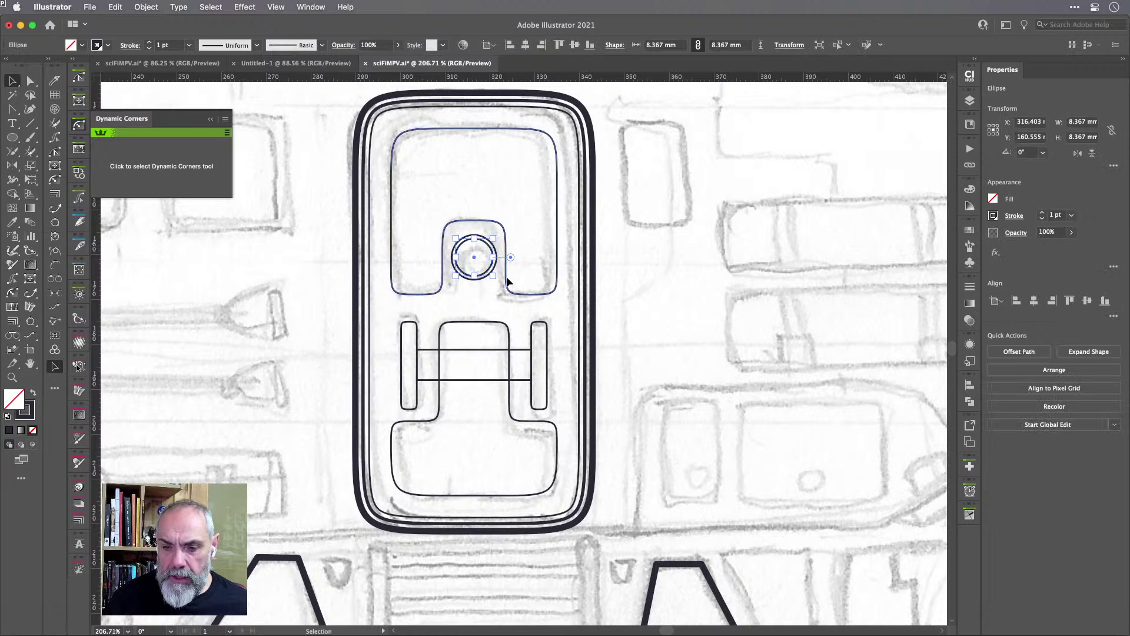
pyautogui.click(635, 247)
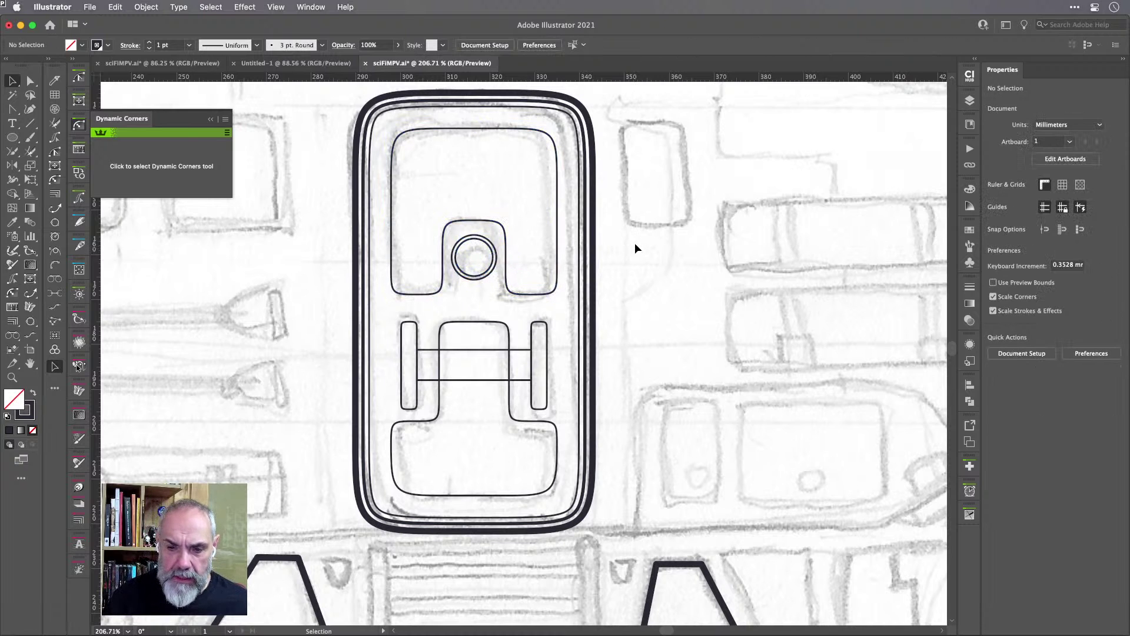
# Delete the rectangle spanning the two narrow strips of the door and save the document.
pyautogui.click(514, 351)
pyautogui.press('Delete')
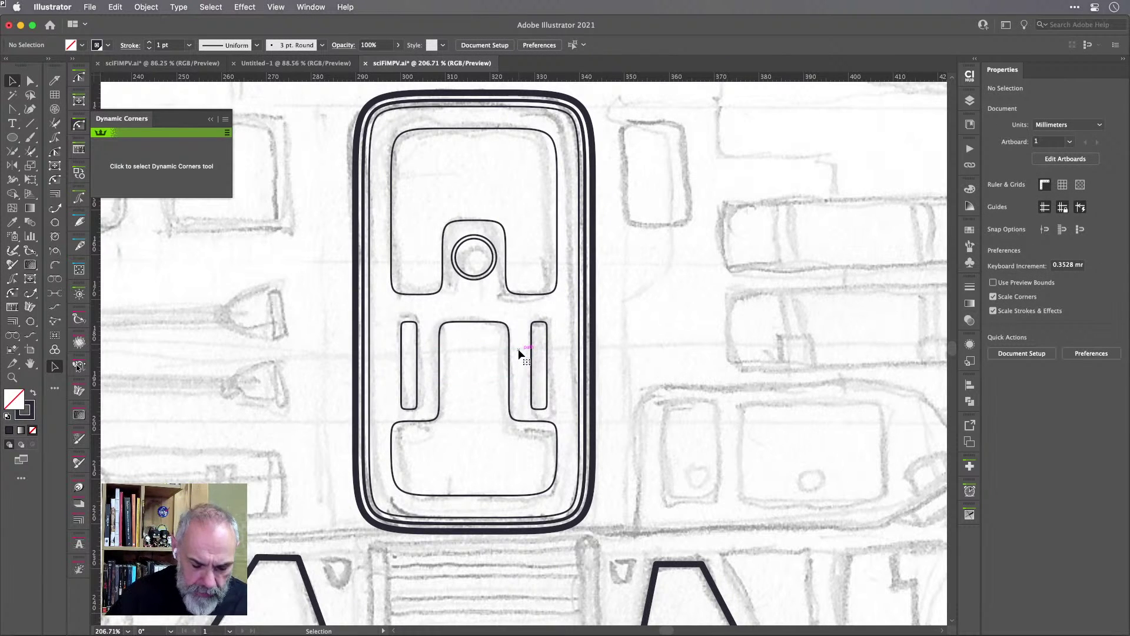
pyautogui.press('a')
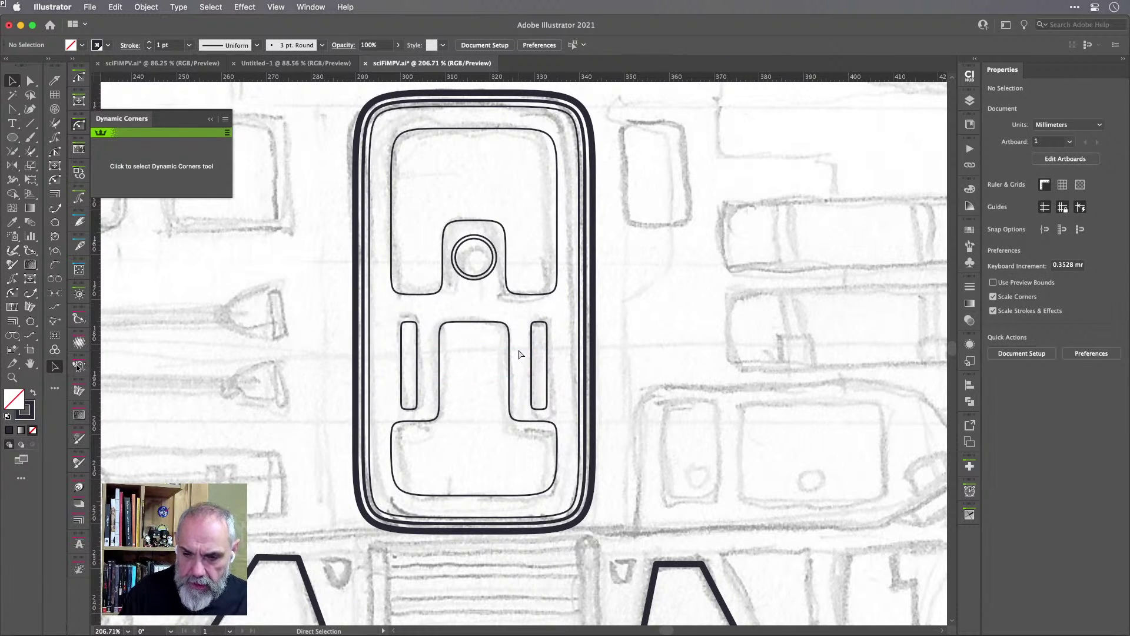
pyautogui.press('super+0')
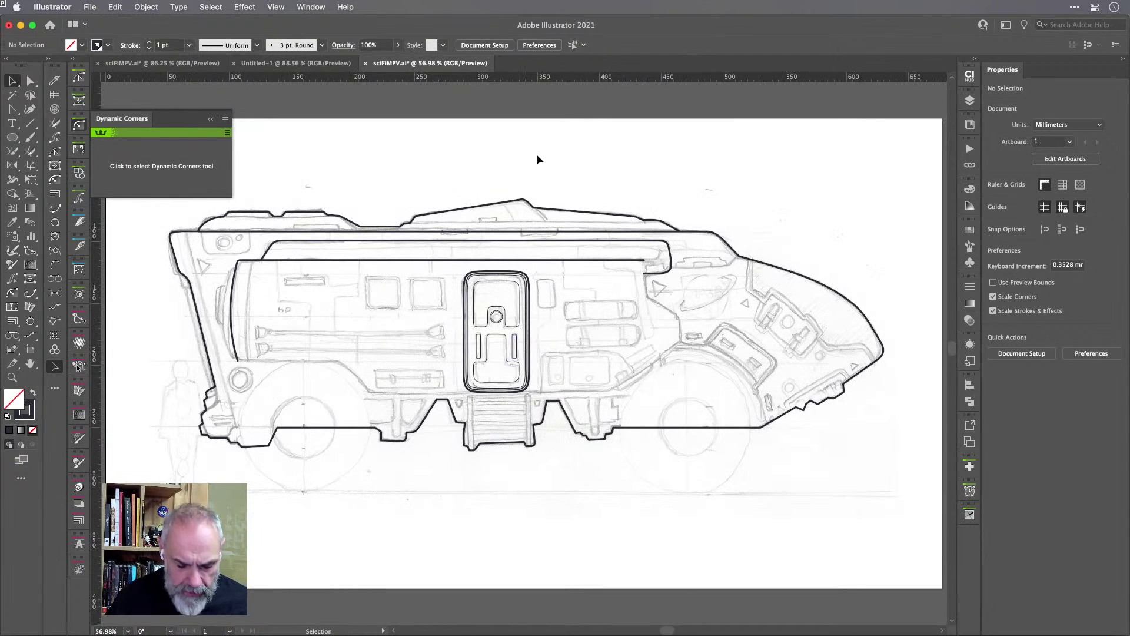
pyautogui.press('super+s')
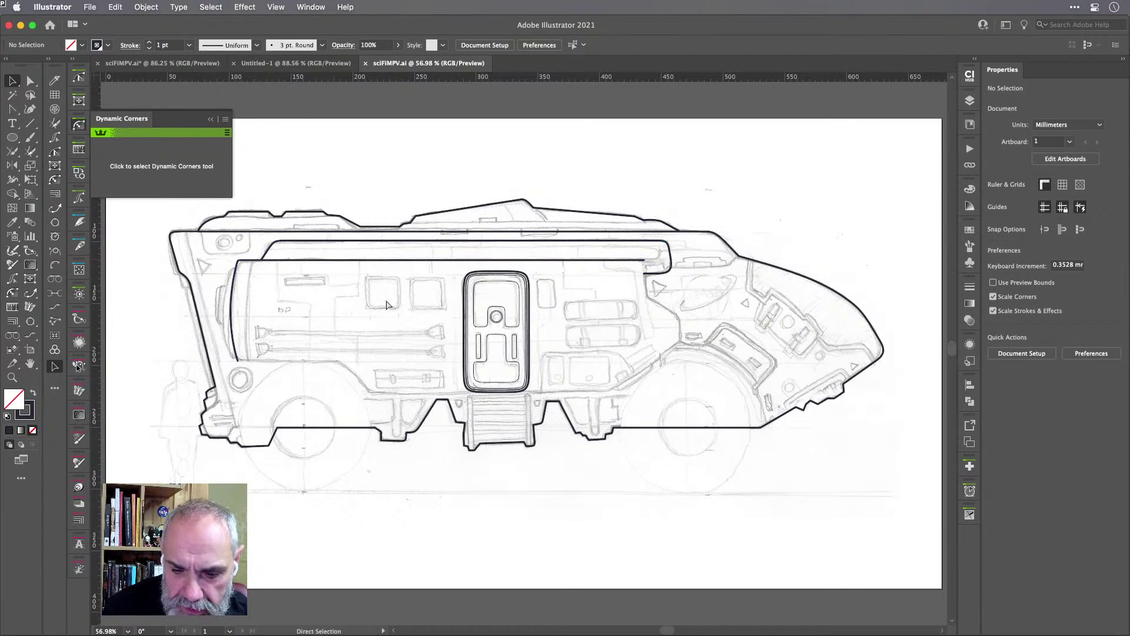
# Draw a rectangle about 28.1 × 26.3 mm over the left window sketch, using the door outline's 4 pt stroke.
pyautogui.scroll(5, 407, 282)
pyautogui.scroll(1, 406, 283)
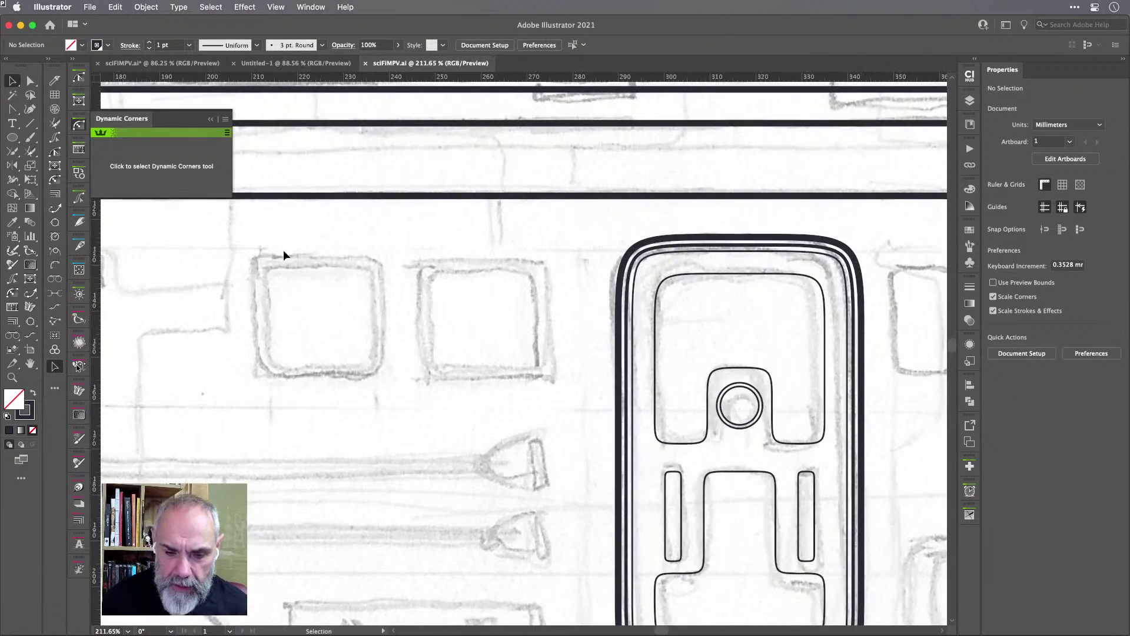
pyautogui.click(619, 259)
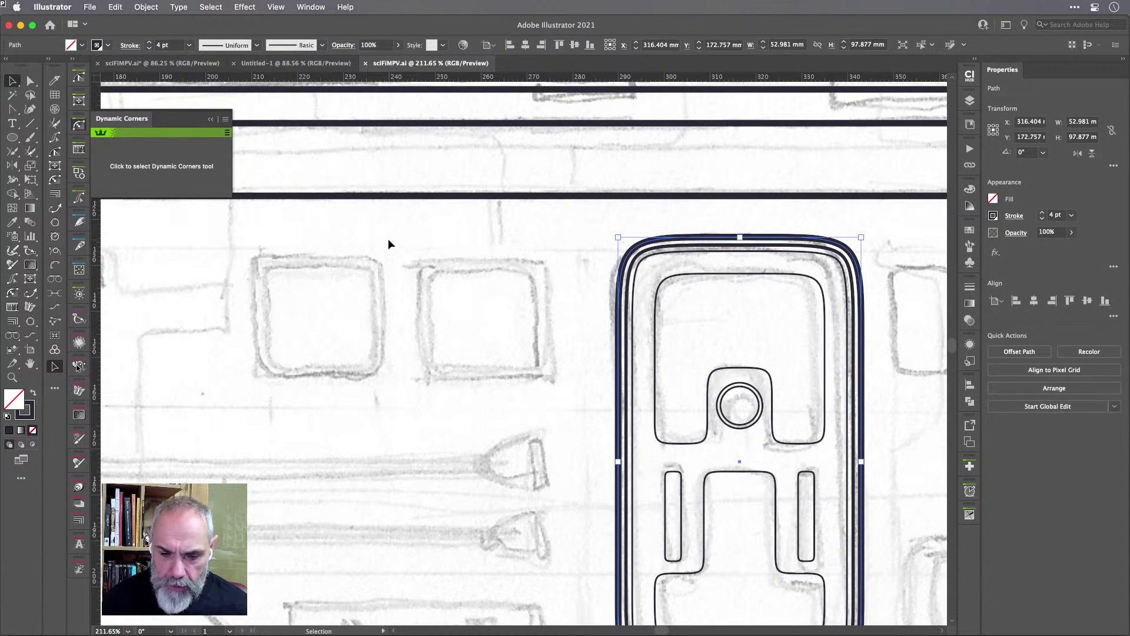
pyautogui.press('m')
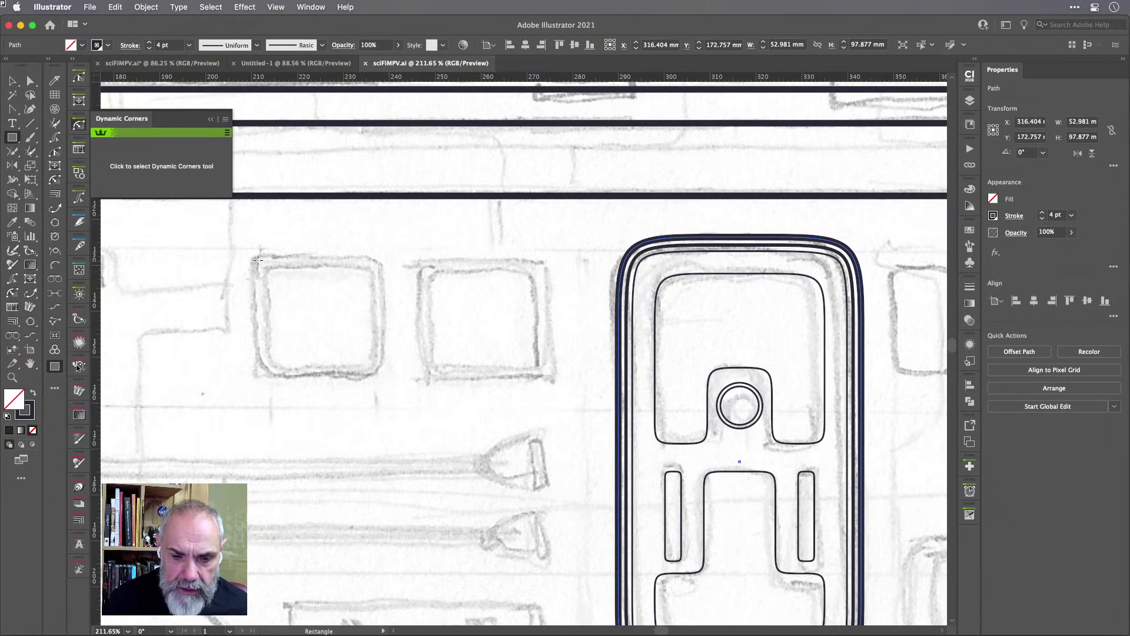
pyautogui.moveTo(254, 255); pyautogui.dragTo(384, 377)
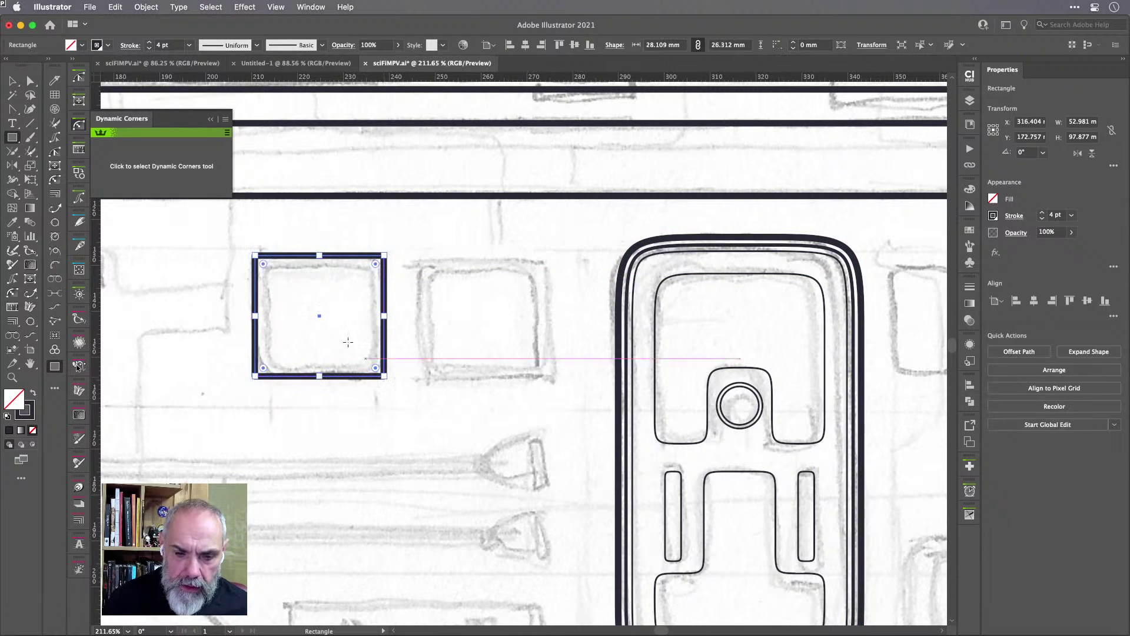
# Round all four corners of the window rectangle with squircular corners of about 8.6 mm.
pyautogui.click(160, 168)
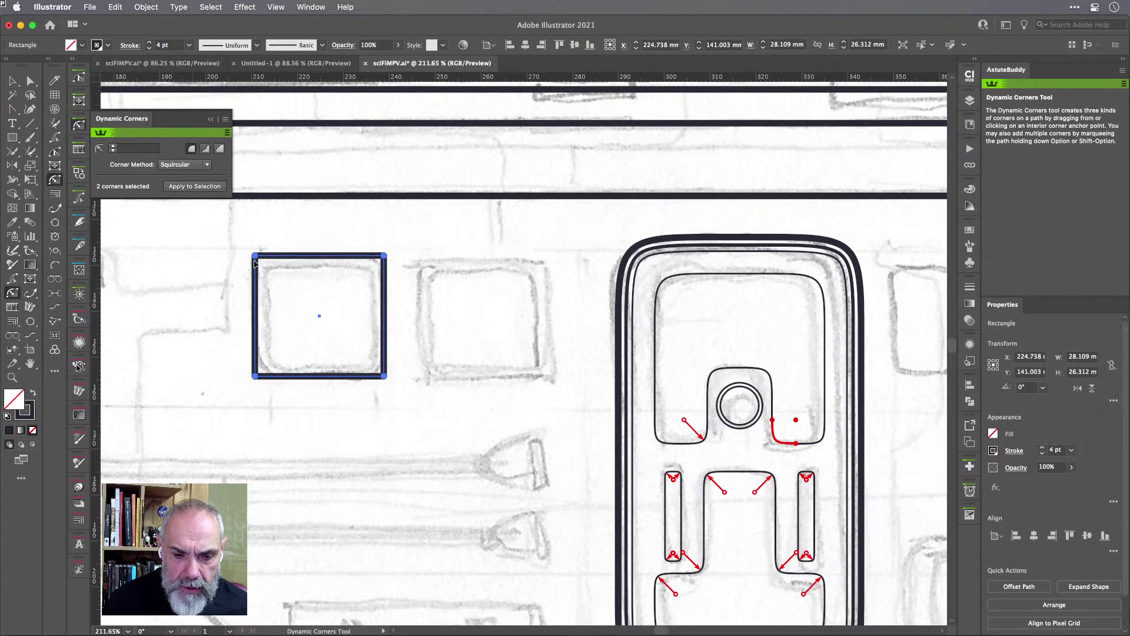
pyautogui.moveTo(255, 256); pyautogui.dragTo(294, 291)
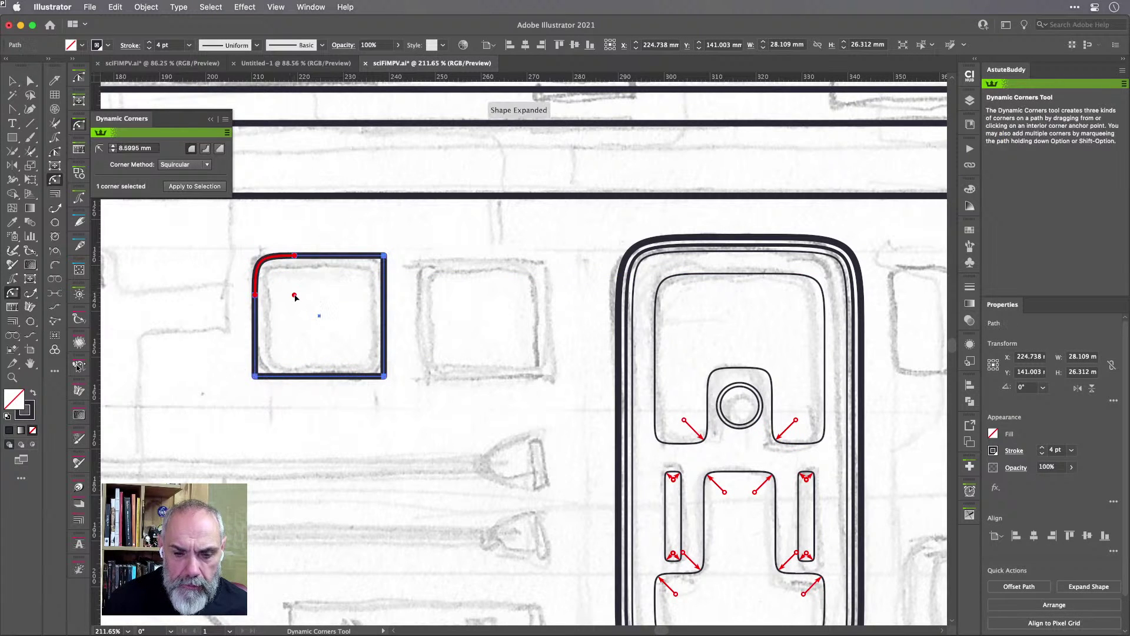
pyautogui.click(205, 187)
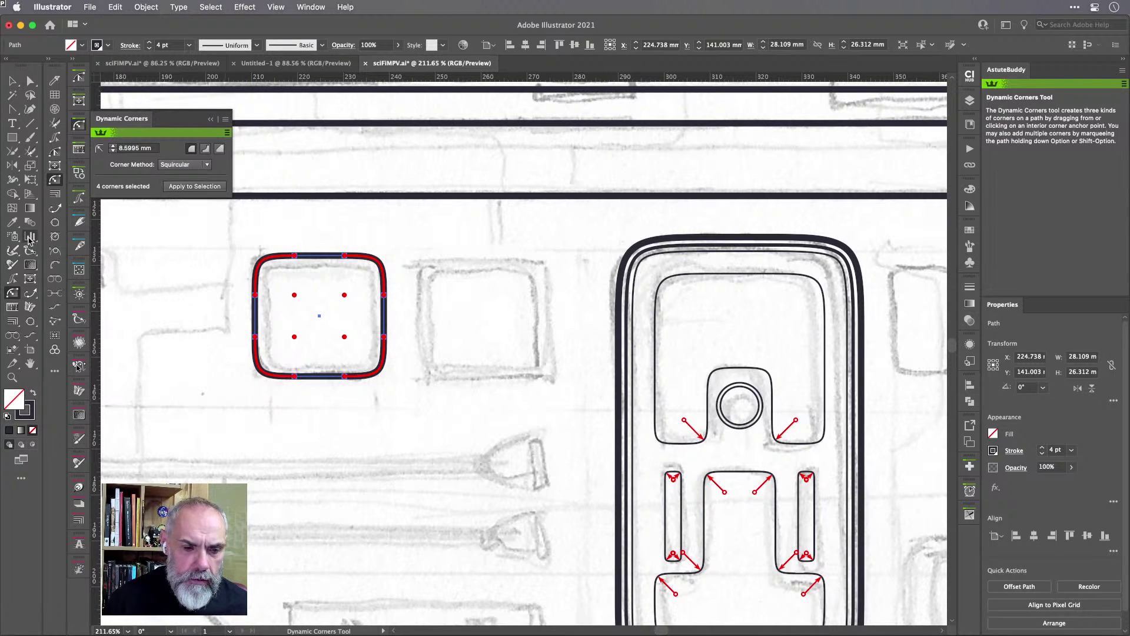
# Offset the rounded window outline inward by 1.54 mm, then expand and ungroup the result into separate paths.
pyautogui.click(55, 193)
pyautogui.moveTo(345, 257); pyautogui.dragTo(327, 266)
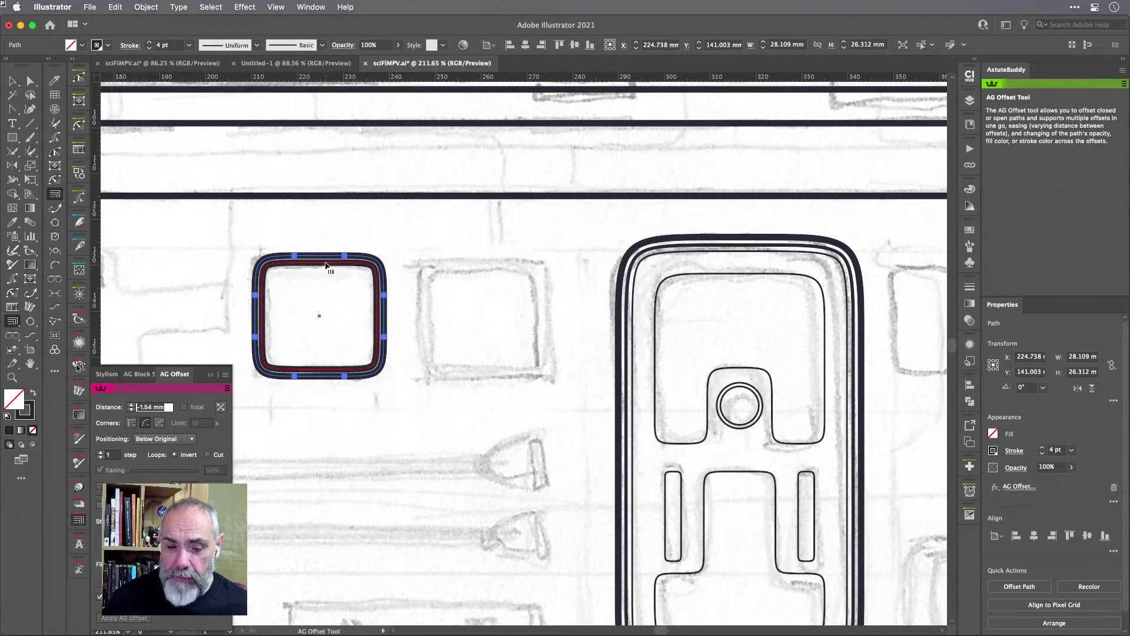
pyautogui.press('super+e')
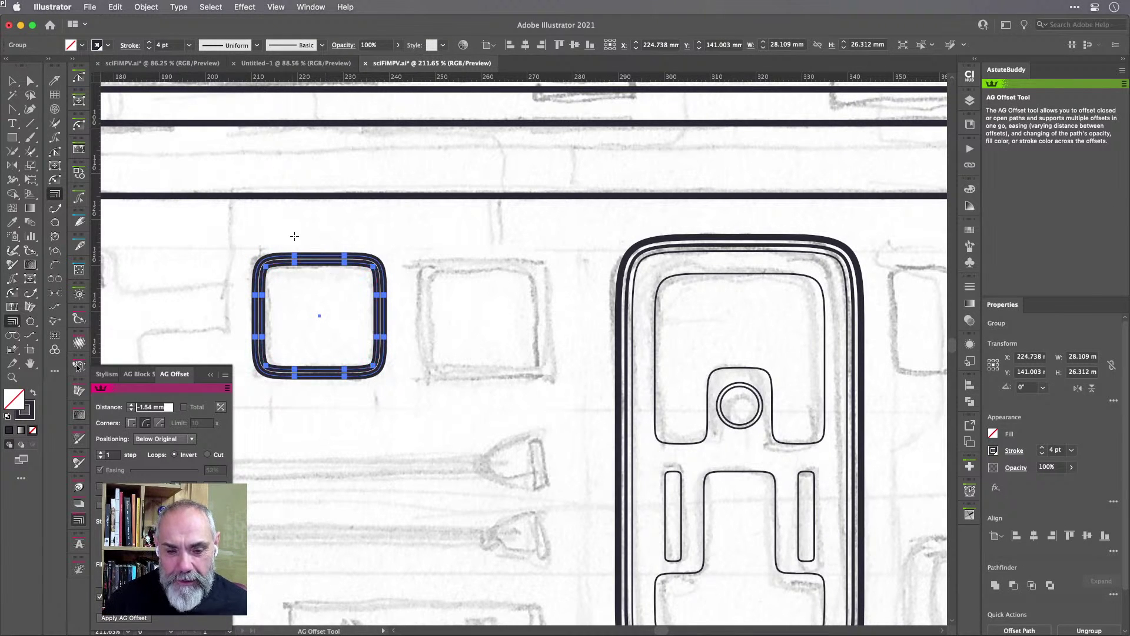
pyautogui.click(13, 79)
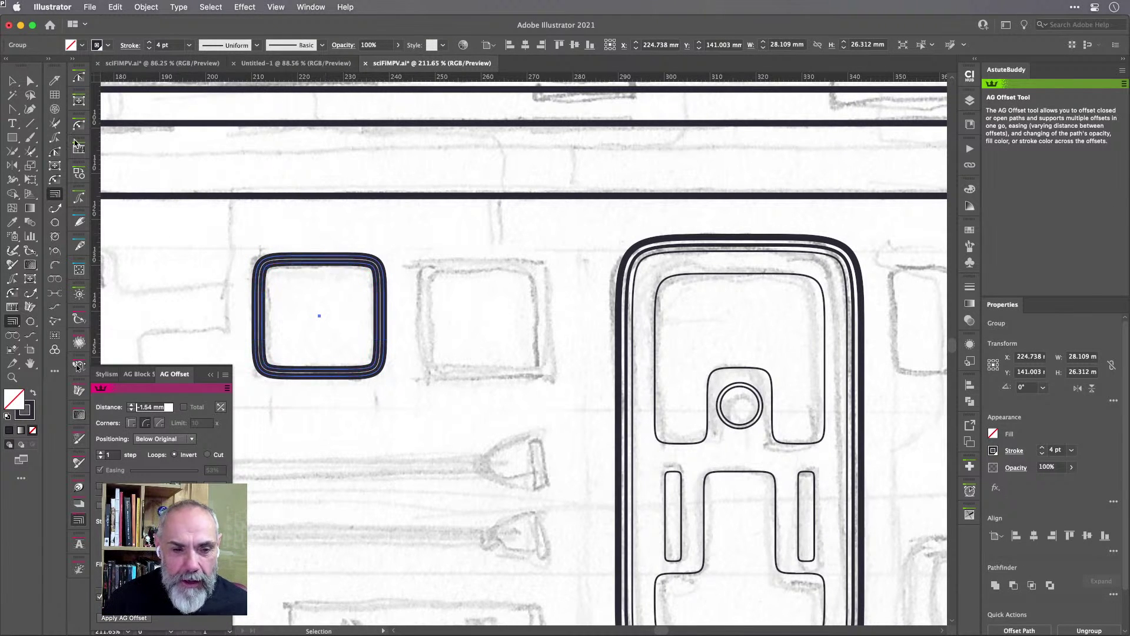
pyautogui.click(348, 225)
pyautogui.click(336, 266)
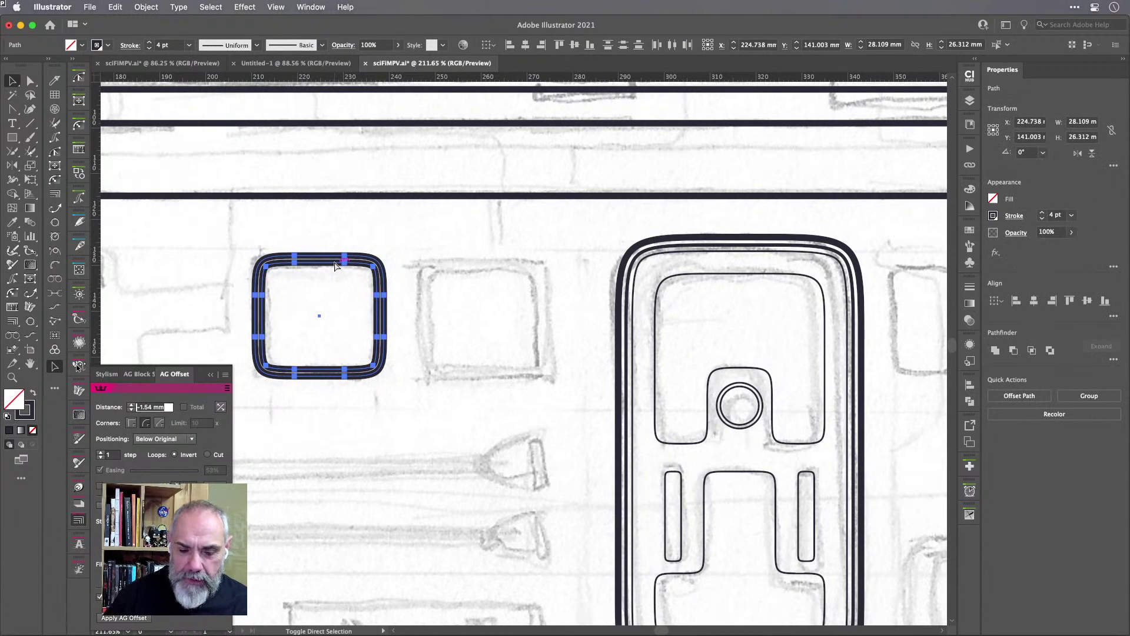
# Try to copy the stroke of the door's inner line onto the inner window outline with the Eyedropper.
pyautogui.click(352, 226)
pyautogui.click(352, 269)
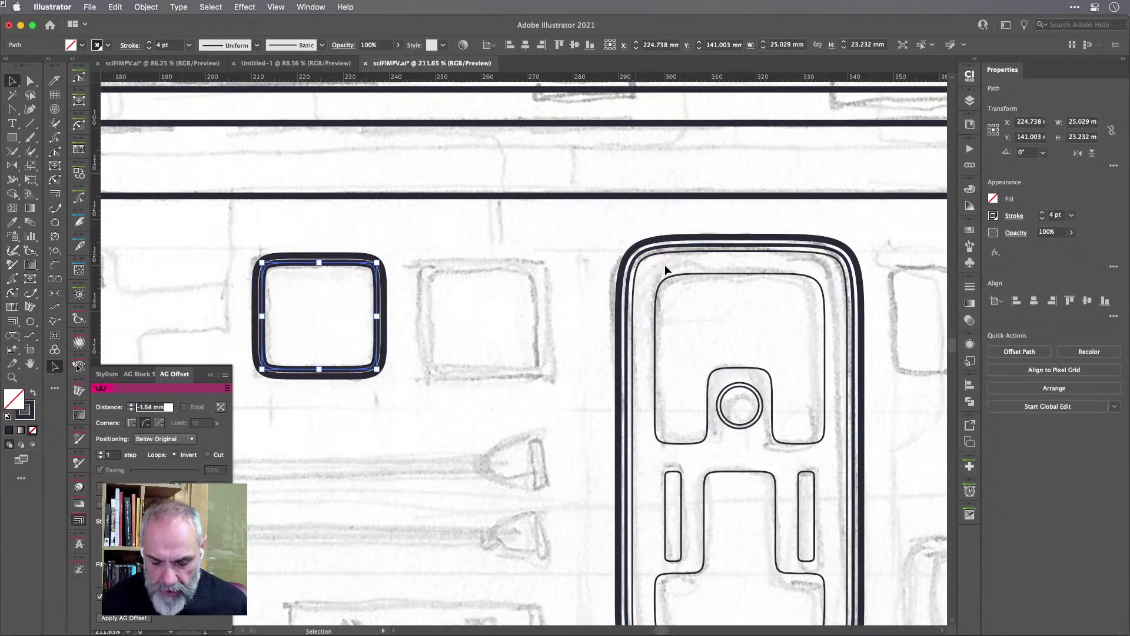
pyautogui.press('i')
pyautogui.click(672, 244)
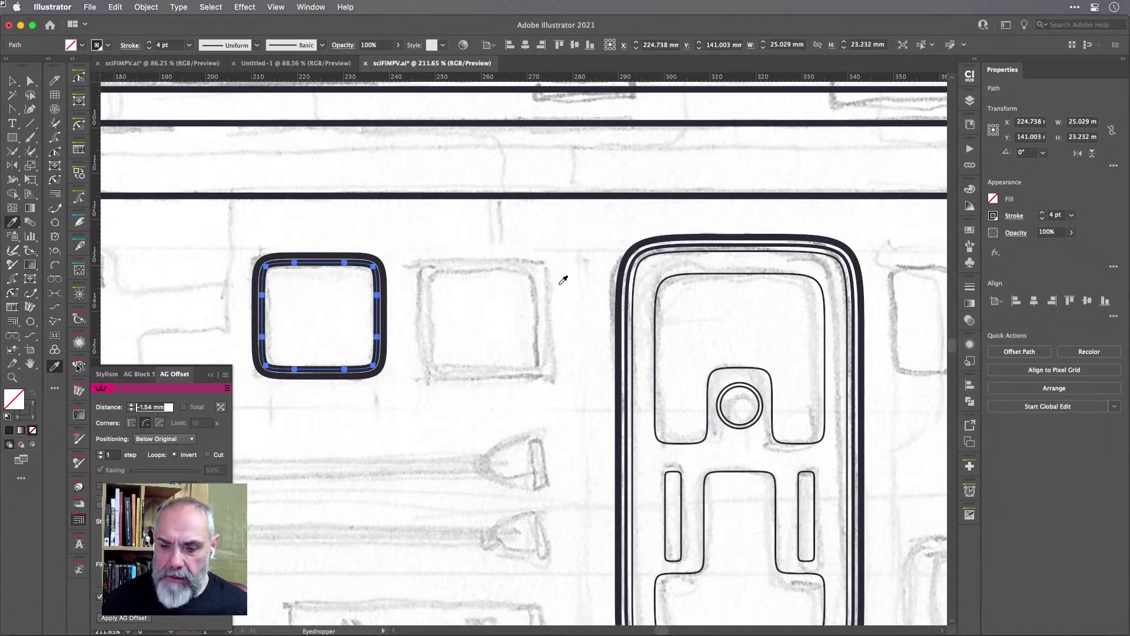
pyautogui.press('v')
pyautogui.click(455, 313)
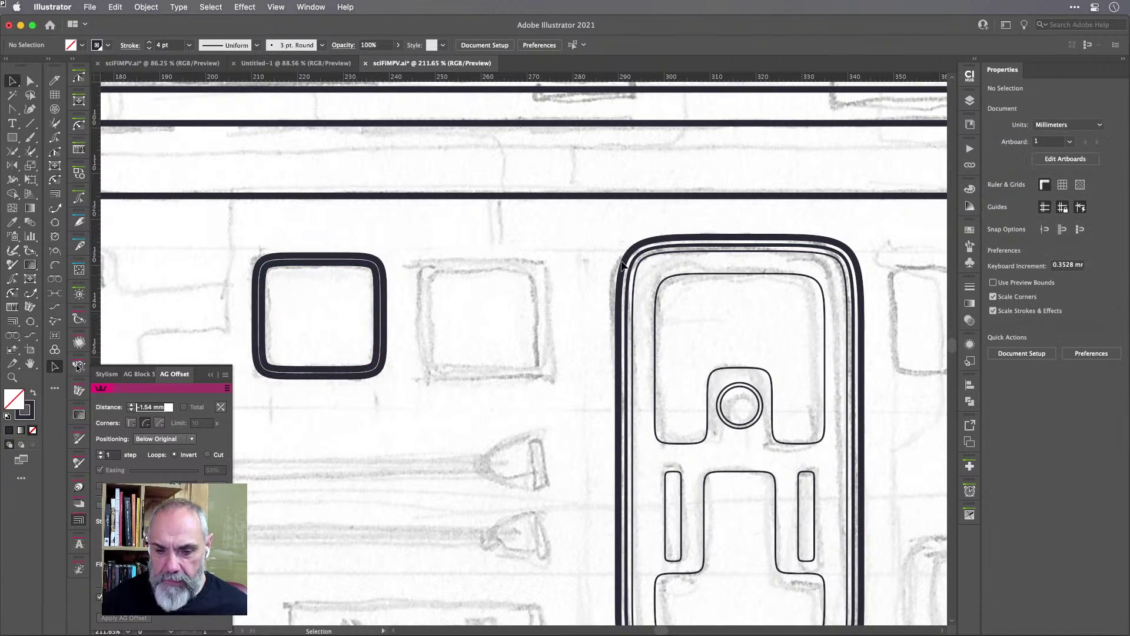
# Match the inner window outline to the door's inner line by setting its stroke weight to 2 pt.
pyautogui.click(663, 249)
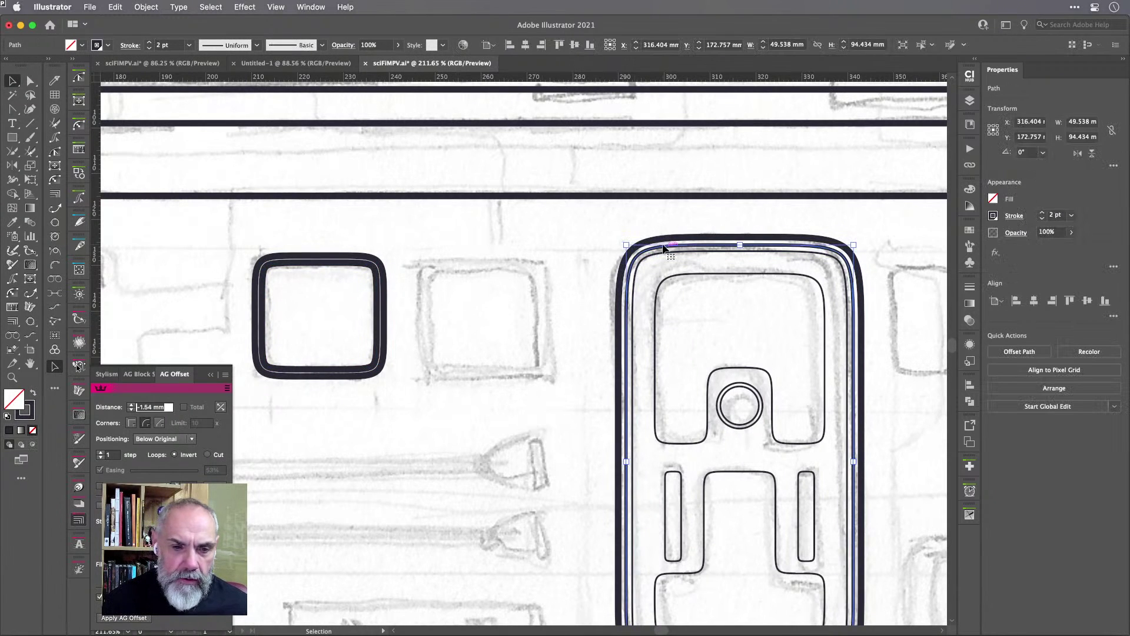
pyautogui.click(350, 268)
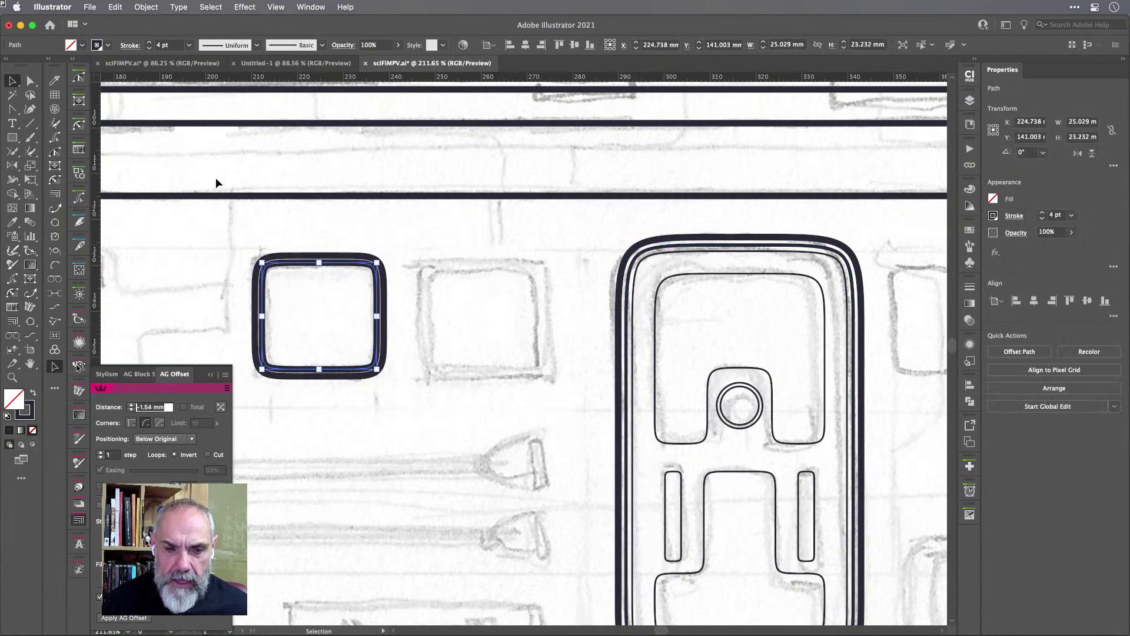
pyautogui.click(189, 47)
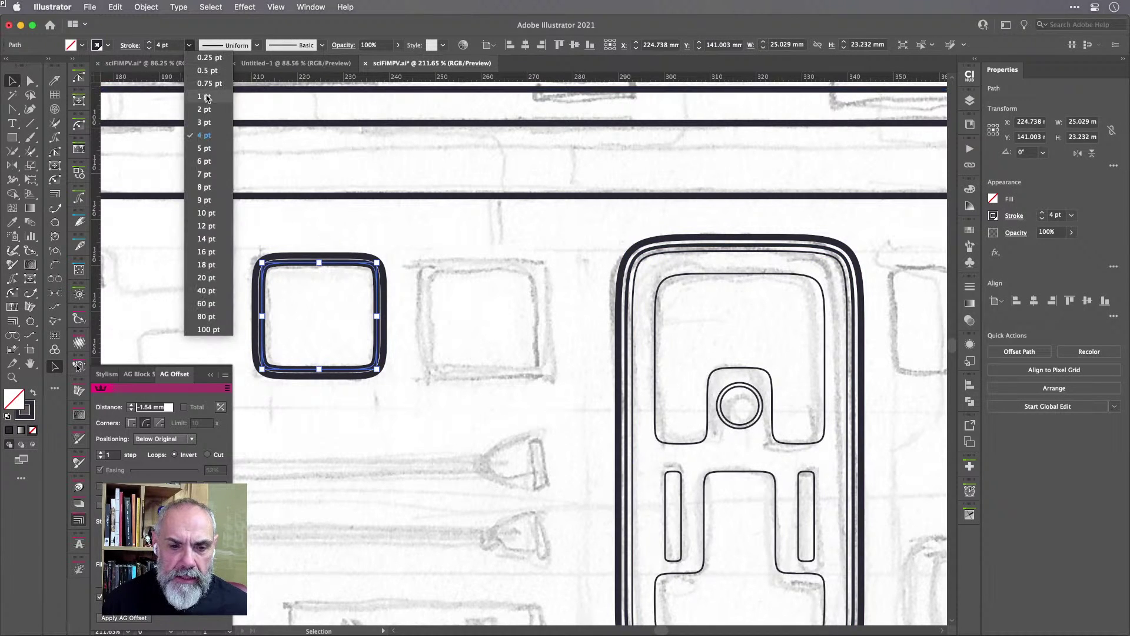
pyautogui.click(203, 109)
pyautogui.click(430, 264)
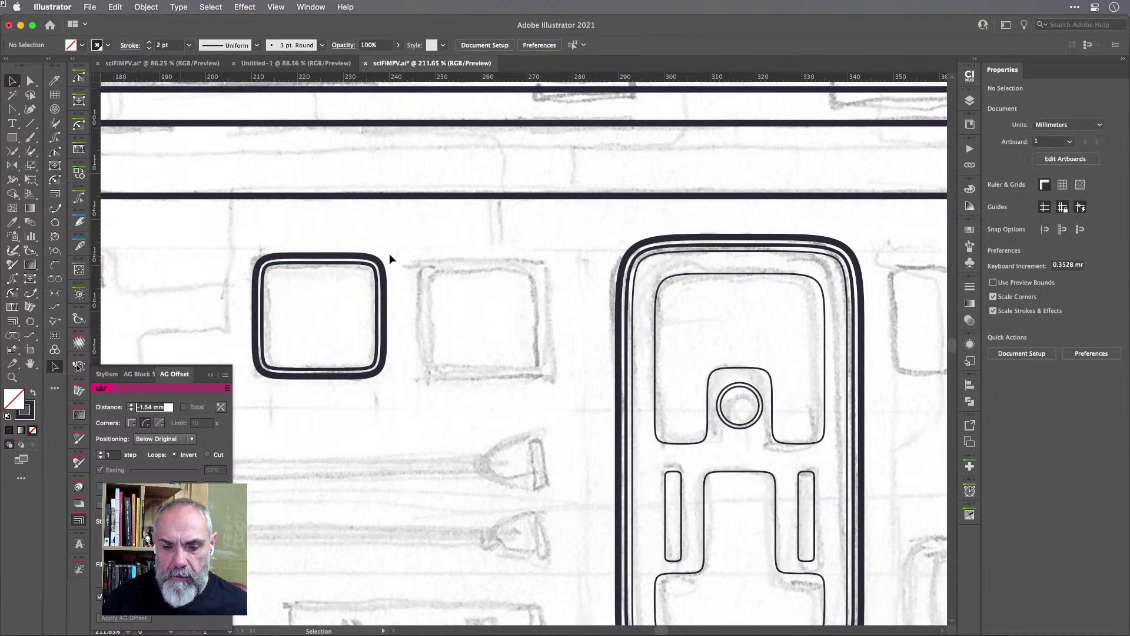
# Group the two window outlines and place a copy about 36.2 mm to the right, over the second window sketch.
pyautogui.click(376, 275)
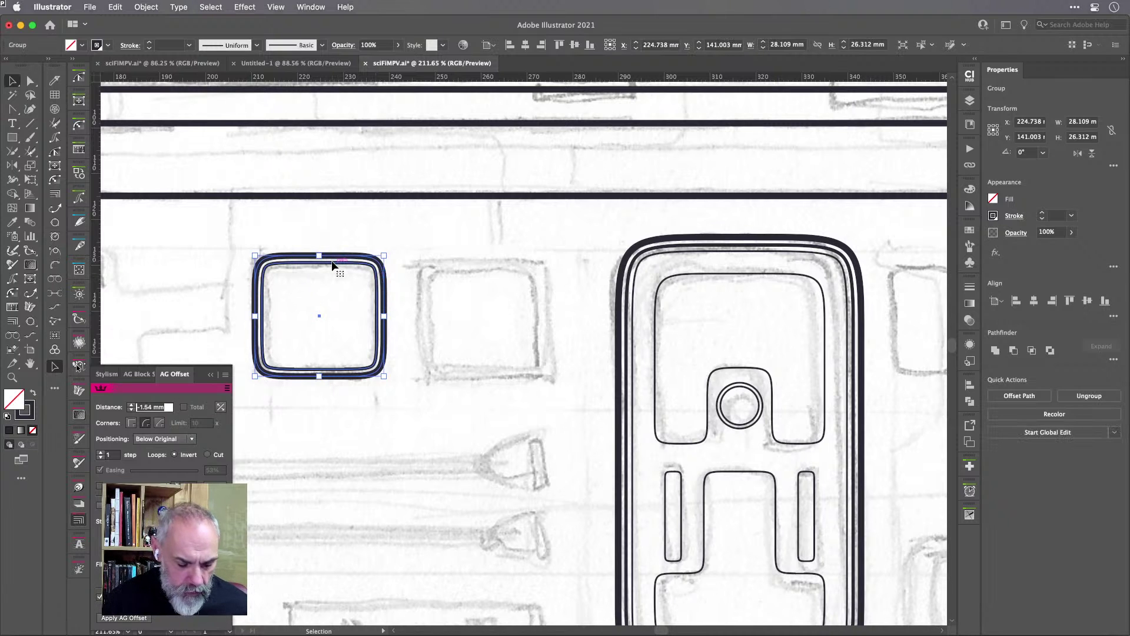
pyautogui.moveTo(333, 266); pyautogui.dragTo(497, 274)
pyautogui.scroll(-2, 496, 273)
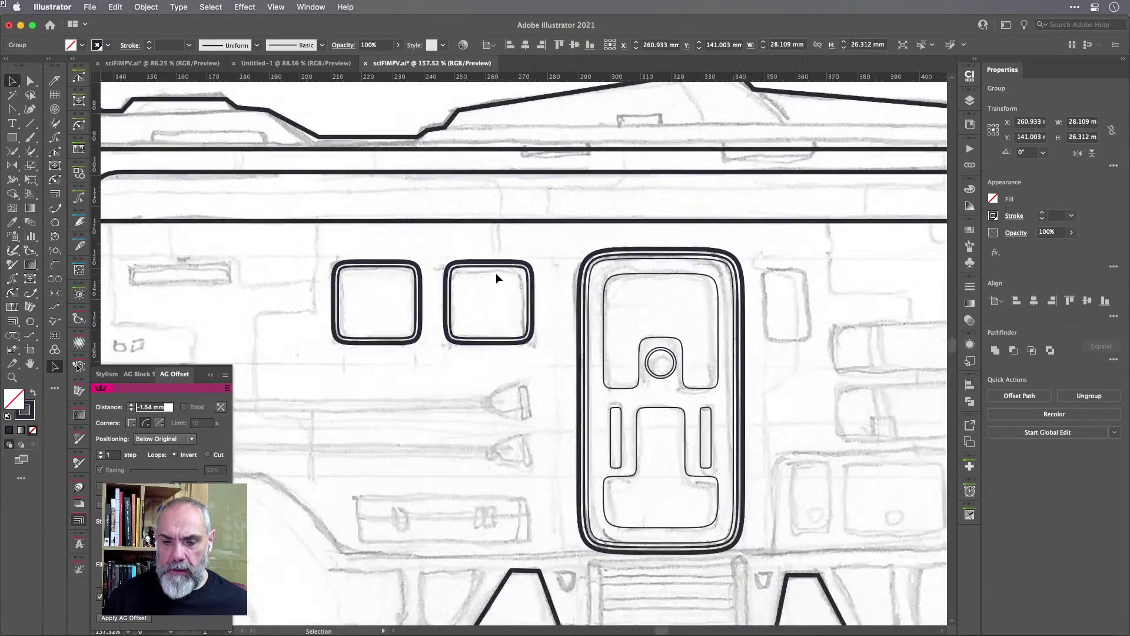
pyautogui.scroll(-3, 495, 274)
pyautogui.click(417, 149)
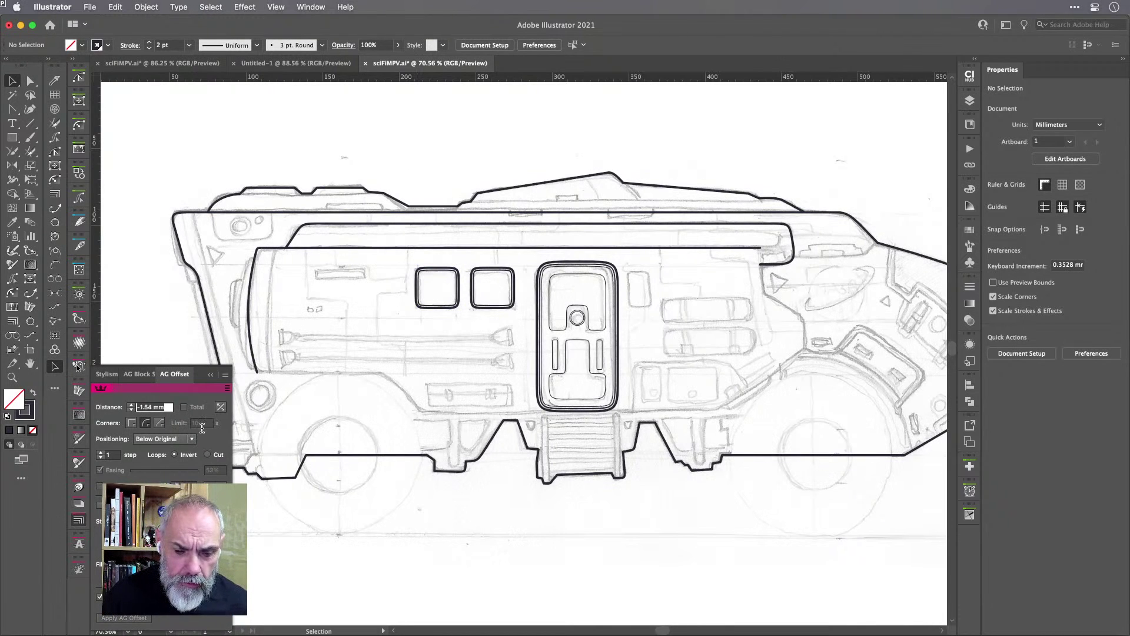
# Close the offset panel and draw a straight line about 19 mm wide and 79 mm high along the vehicle's slanted left edge.
pyautogui.click(81, 521)
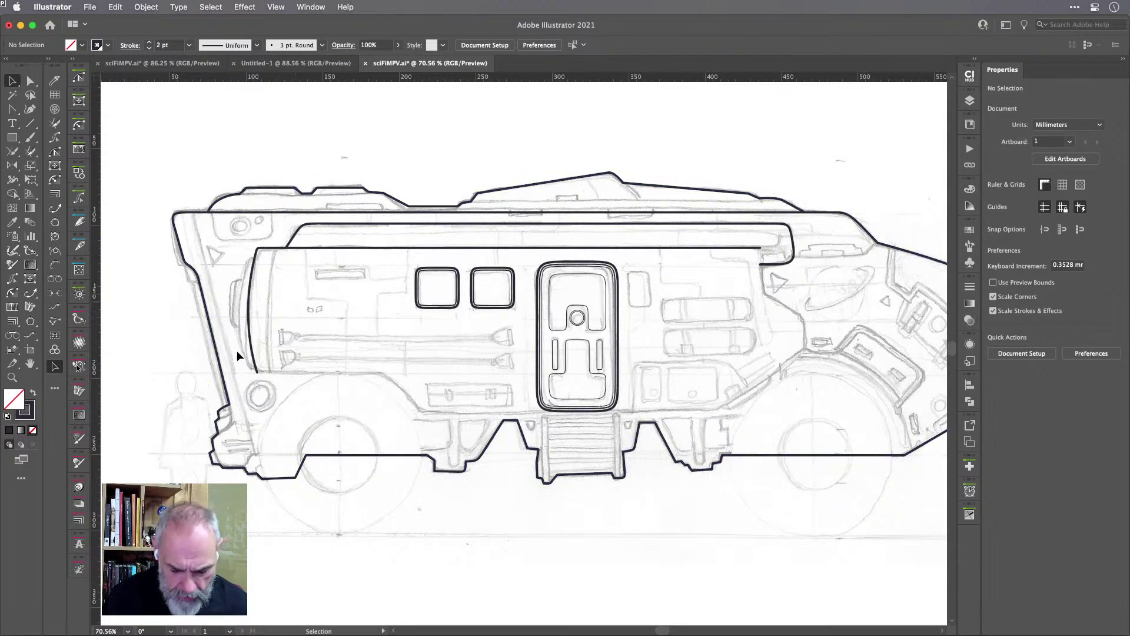
pyautogui.press('\\')
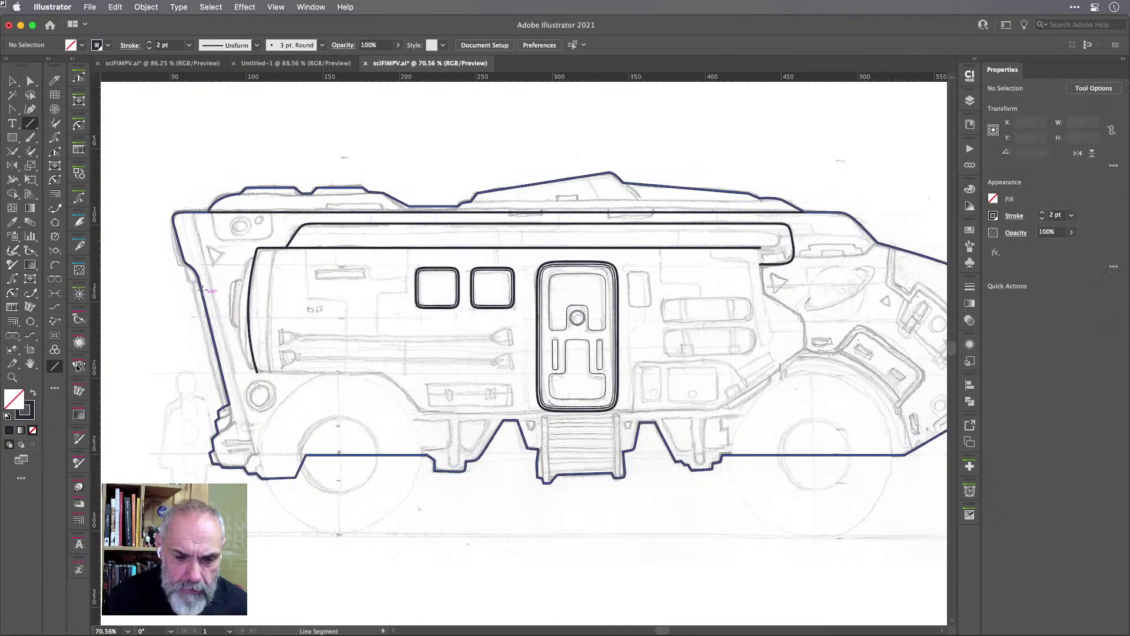
pyautogui.moveTo(198, 279); pyautogui.dragTo(228, 399)
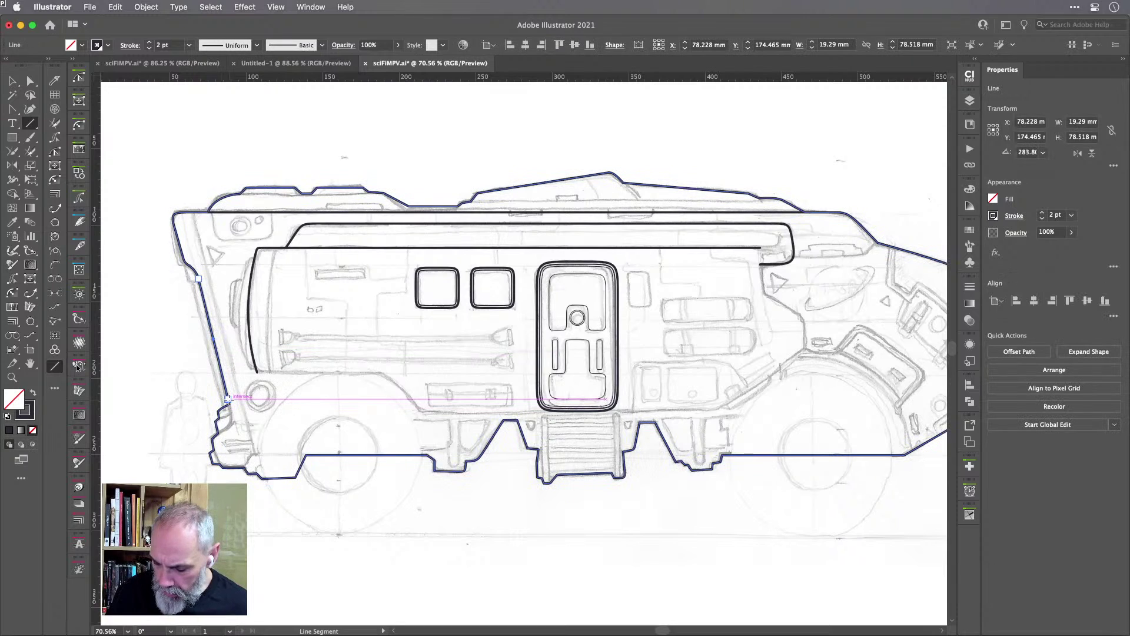
# Nudge the slanted line about 7.8 mm to the right, inside the body outline and parallel to its left edge.
pyautogui.press('Right')
pyautogui.press('Right')
pyautogui.press('Right')
pyautogui.press('Right')
pyautogui.press('Right')
pyautogui.press('Right')
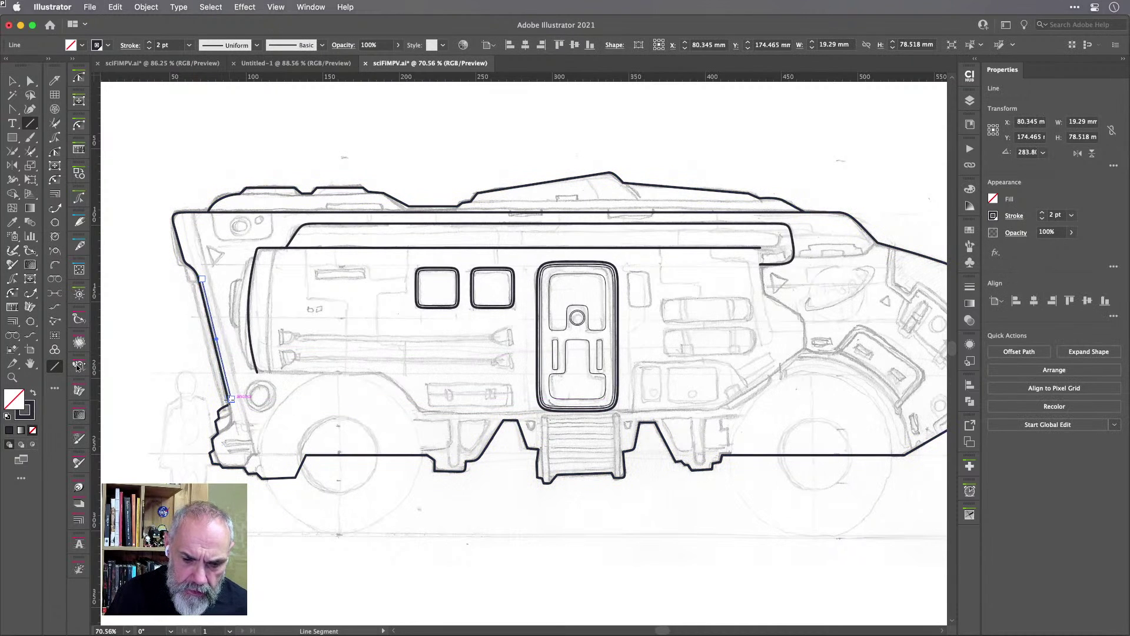
pyautogui.press('Right')
pyautogui.press('Right')
pyautogui.press('Right')
pyautogui.press('Right')
pyautogui.press('Right')
pyautogui.press('Right')
pyautogui.press('Right')
pyautogui.press('Right')
pyautogui.press('Right')
pyautogui.press('Right')
pyautogui.press('Right')
pyautogui.press('Right')
pyautogui.press('Right')
pyautogui.press('Right')
pyautogui.press('Right')
pyautogui.press('Right')
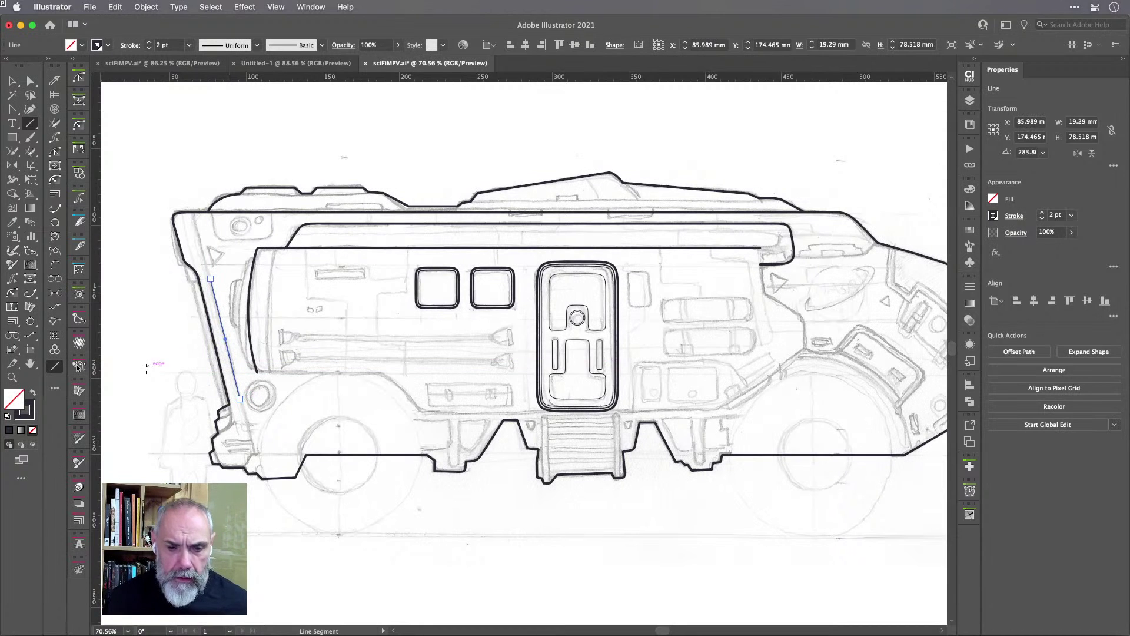
# Extend the slanted line's upper end straight up to the body's top line with the Extend Path tool.
pyautogui.scroll(5, 226, 190)
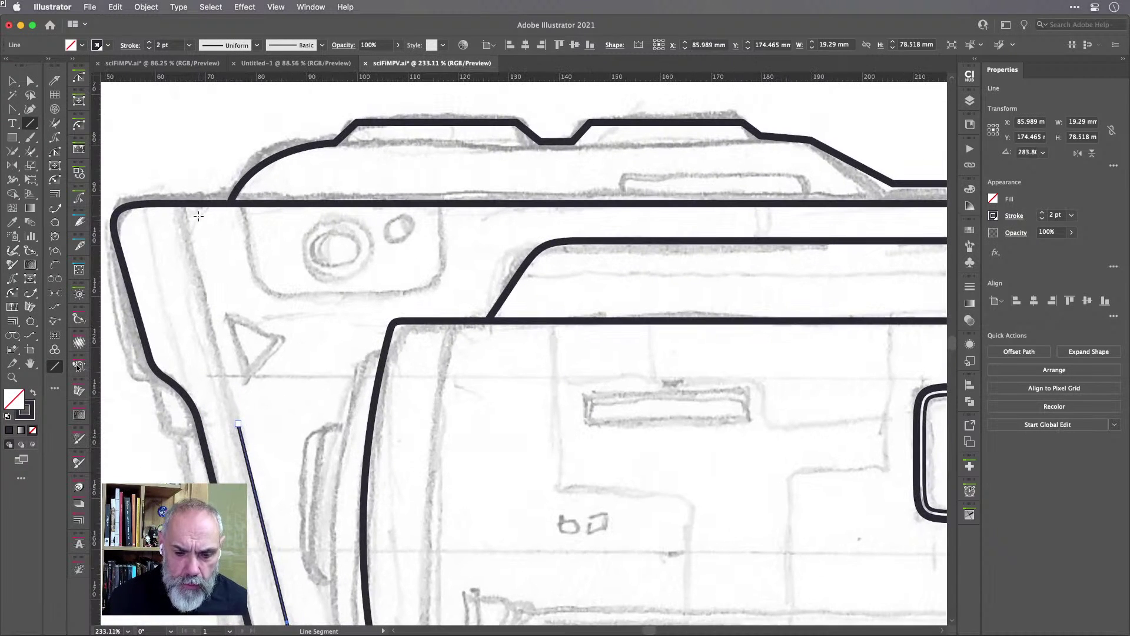
pyautogui.scroll(-2, 198, 216)
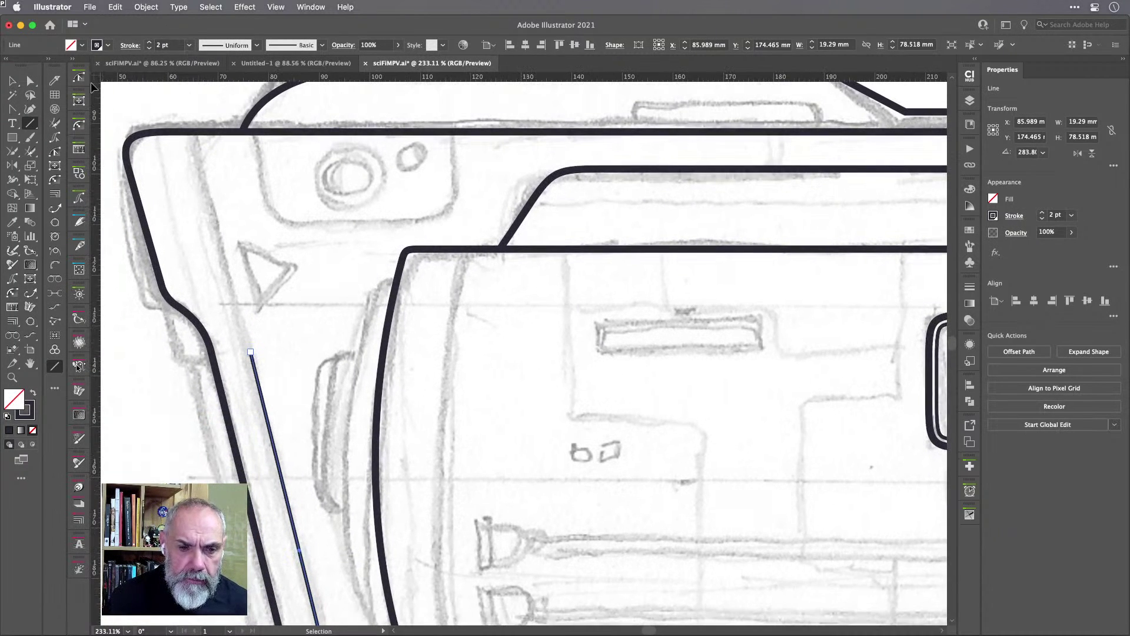
pyautogui.click(12, 81)
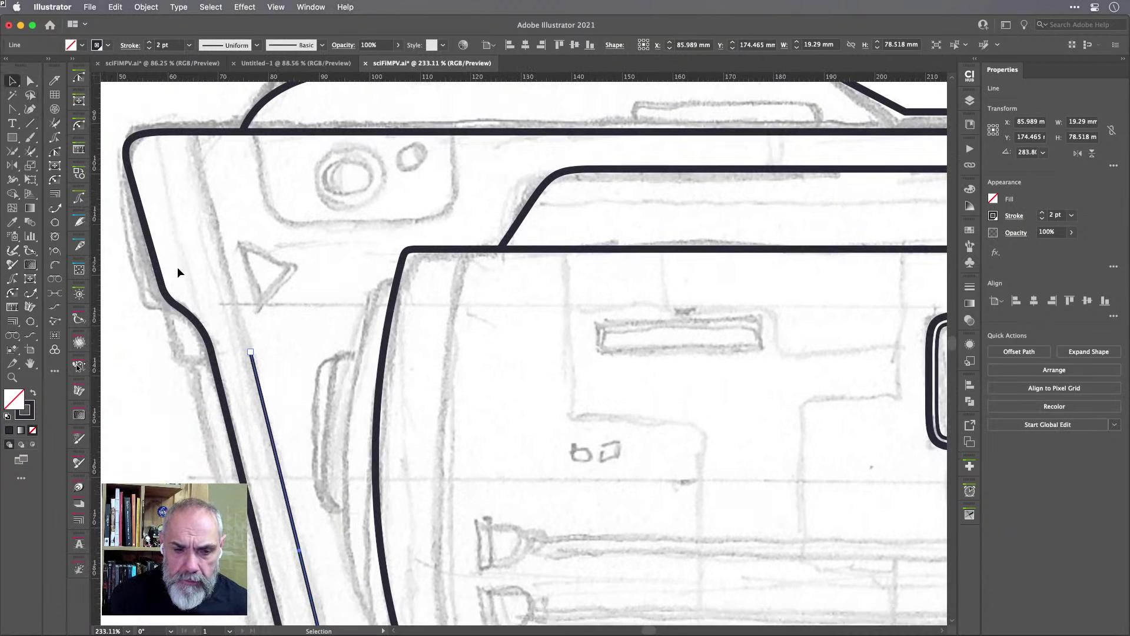
pyautogui.click(54, 208)
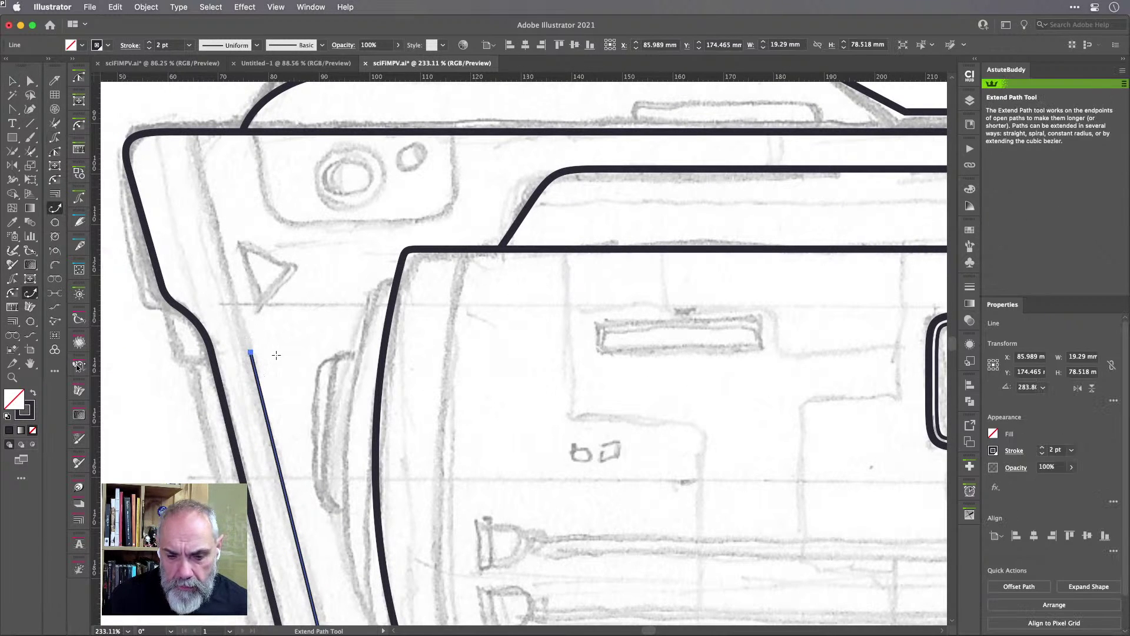
pyautogui.moveTo(251, 352); pyautogui.dragTo(199, 126)
# Extend the slanted line's lower end to the sketched corner beside the left wheel, at about X 104.6, Y 250.1 mm, and deselect it.
pyautogui.scroll(-10, 249, 214)
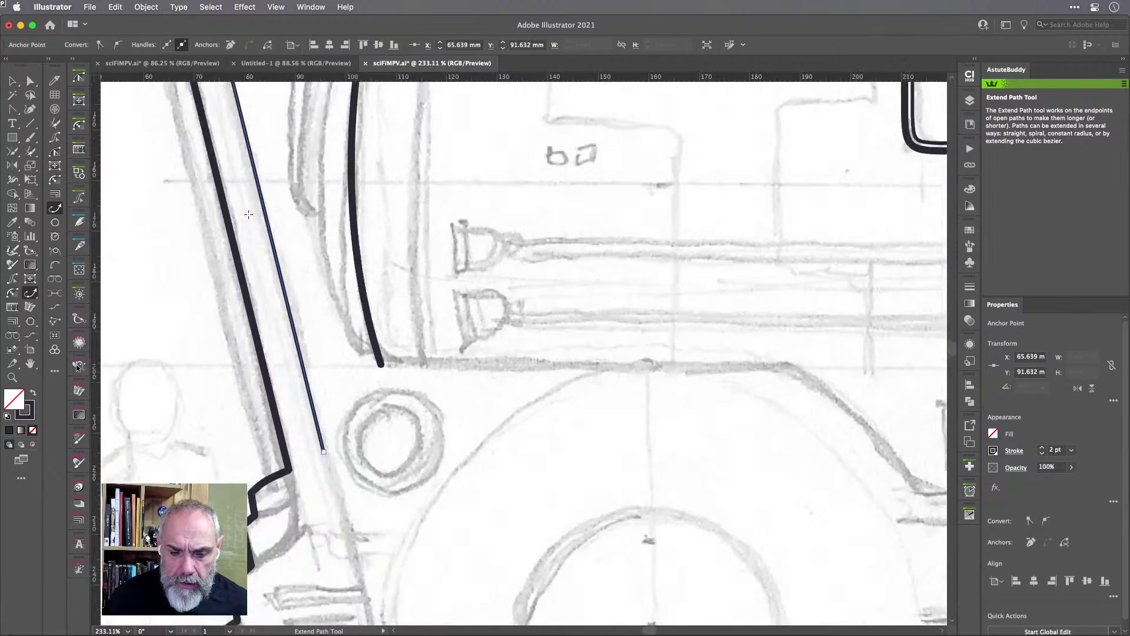
pyautogui.scroll(-5, 248, 215)
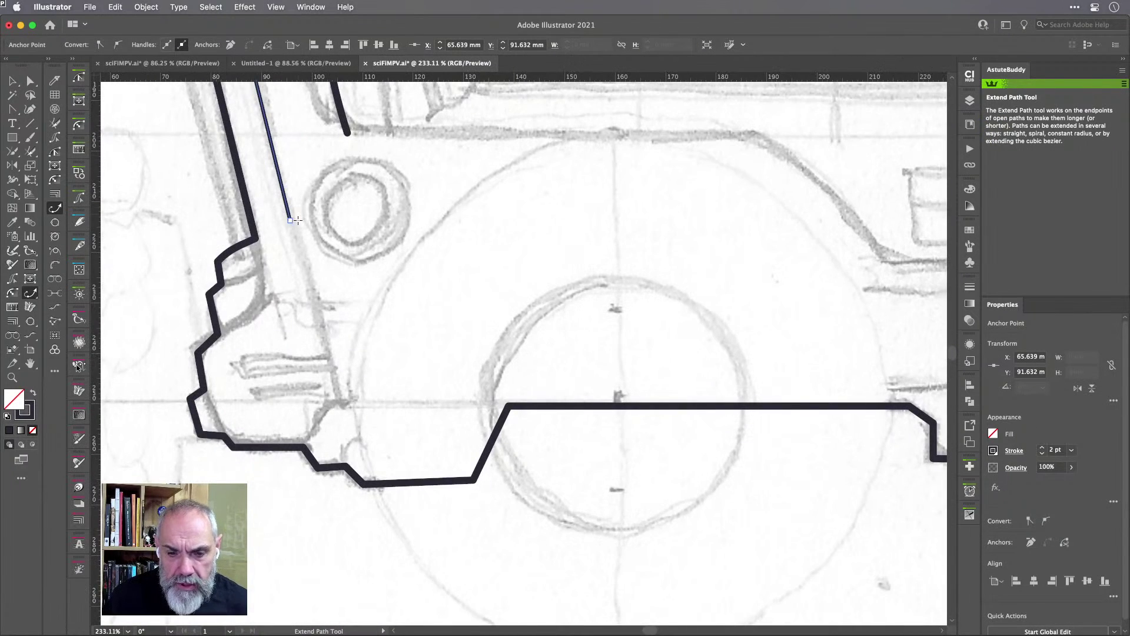
pyautogui.moveTo(290, 223); pyautogui.dragTo(376, 393)
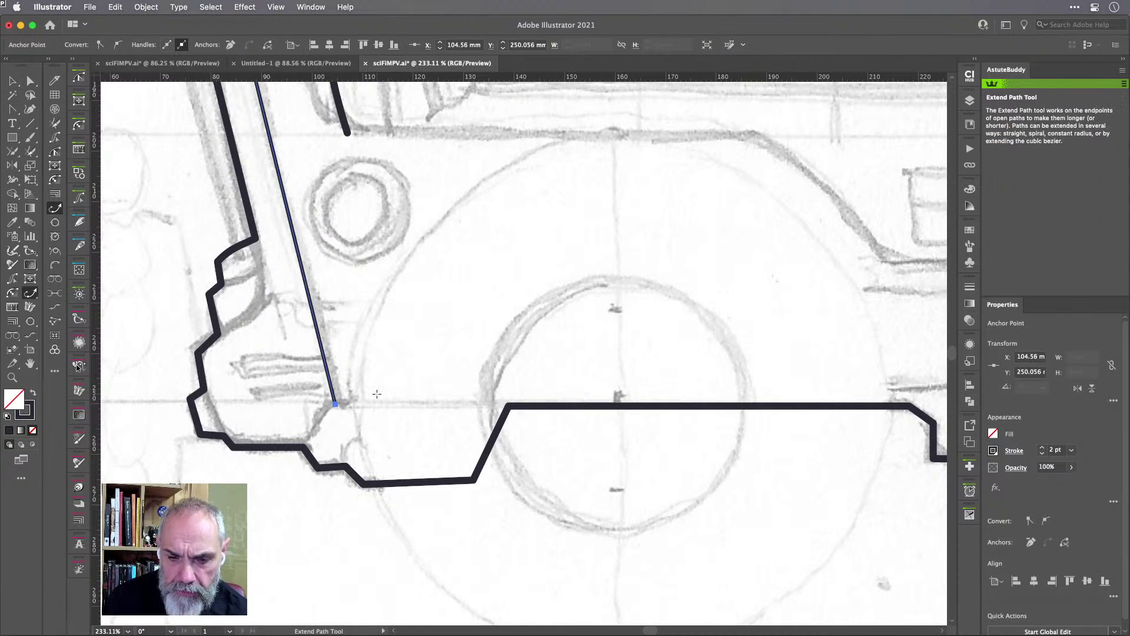
pyautogui.scroll(-10, 376, 393)
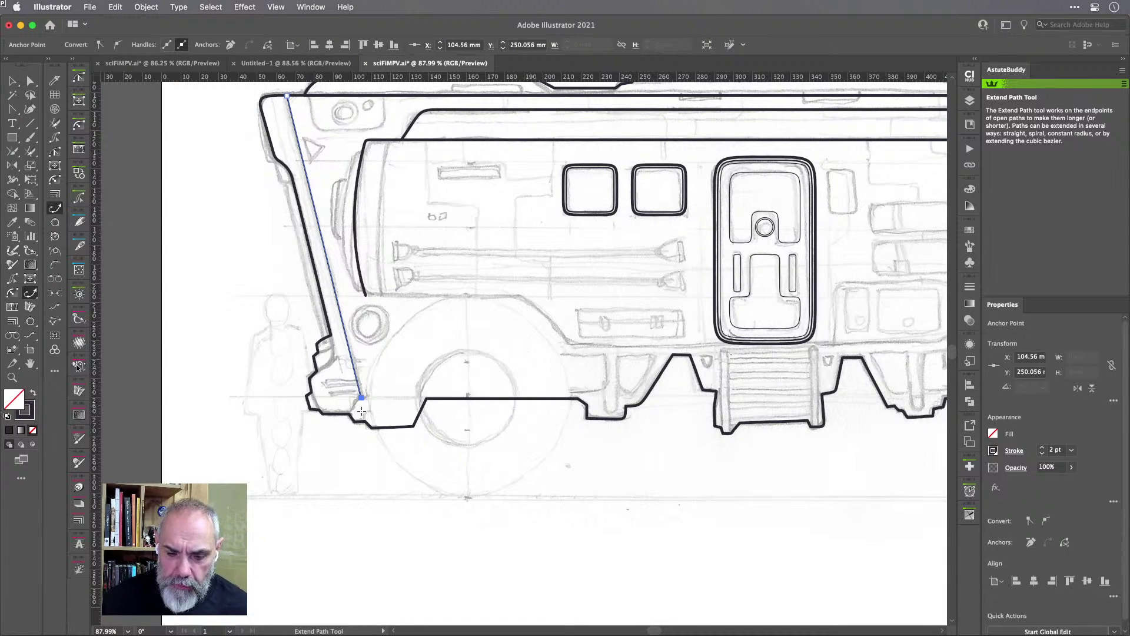
pyautogui.scroll(5, 361, 411)
pyautogui.scroll(-8, 362, 411)
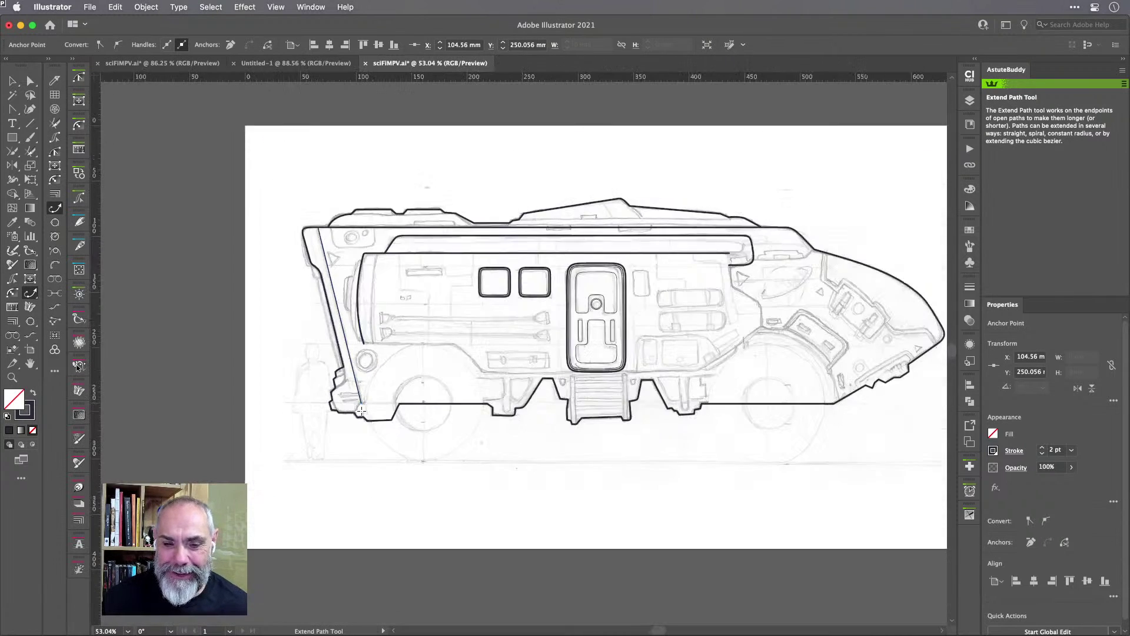
pyautogui.click(12, 80)
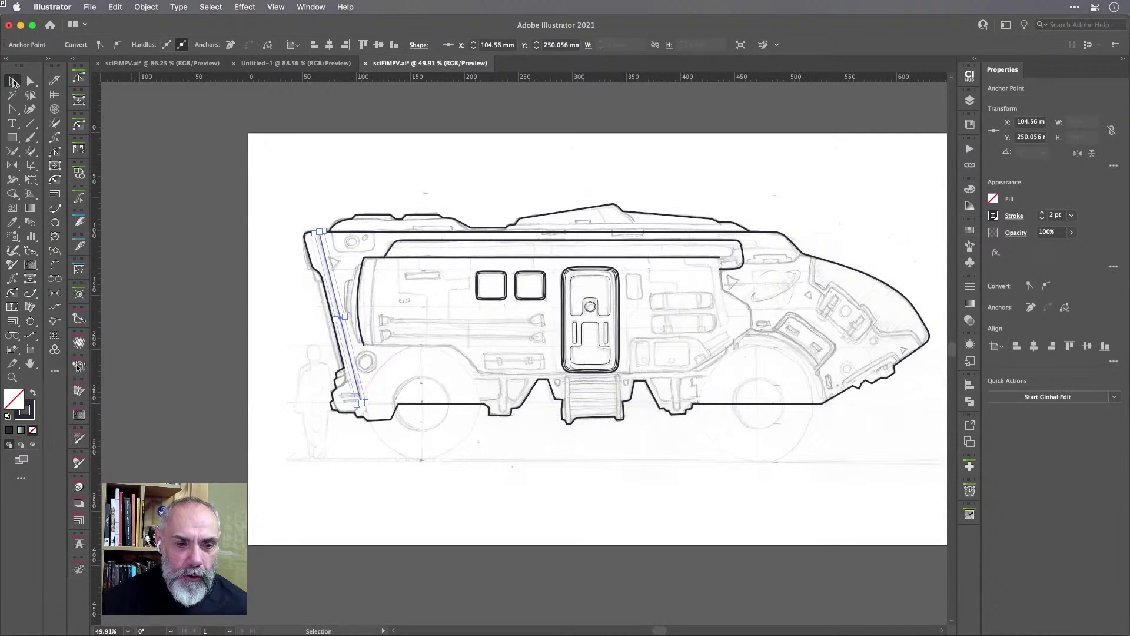
pyautogui.click(198, 140)
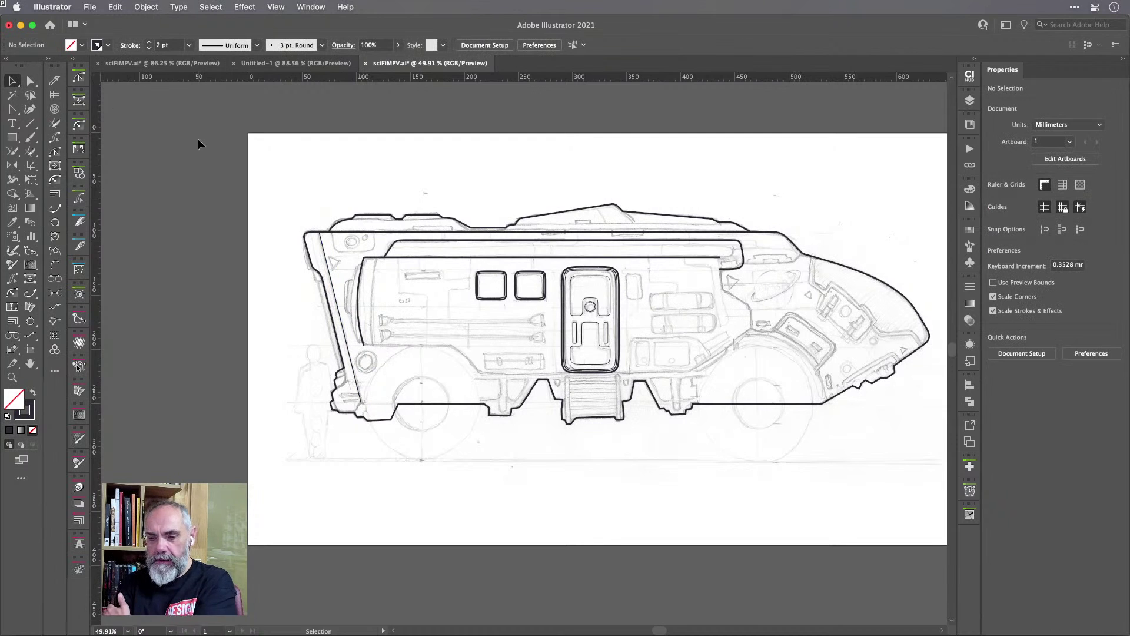